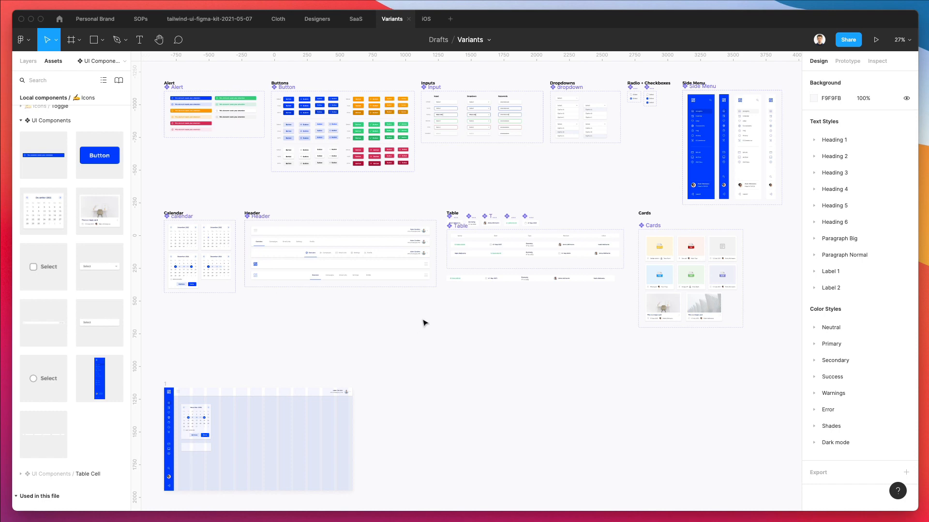
Step: Examine the component sets on the canvas and the dashboard frame containing the calendar and blank card
scroll(423, 322, "down", 2)
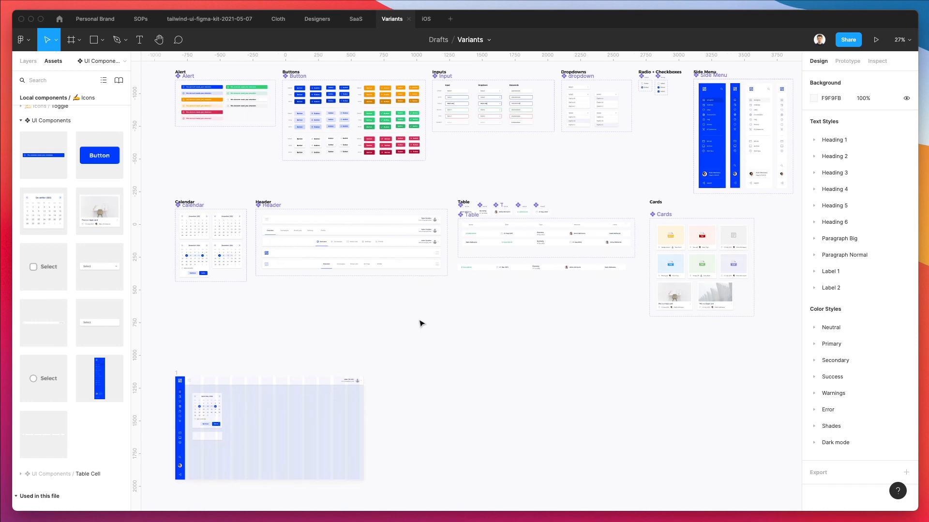
scroll(379, 335, "down", 3)
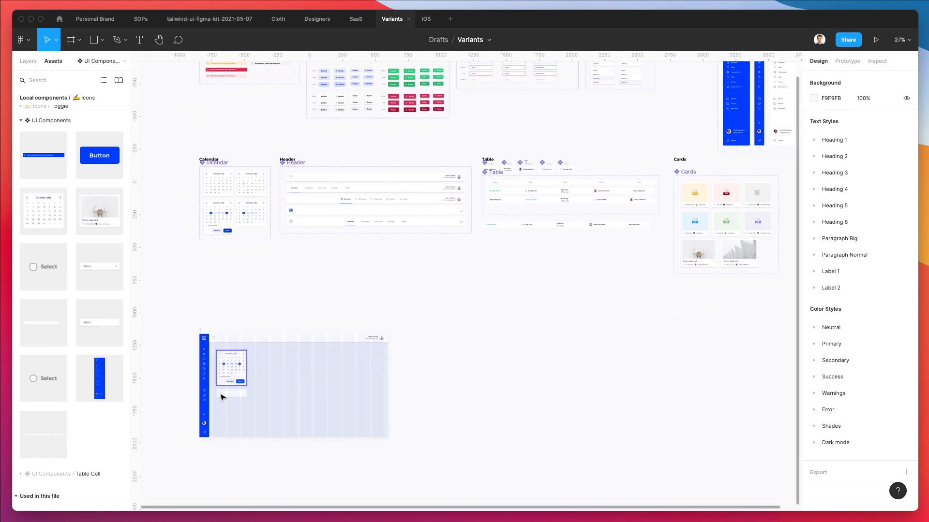
scroll(215, 385, "up", 2)
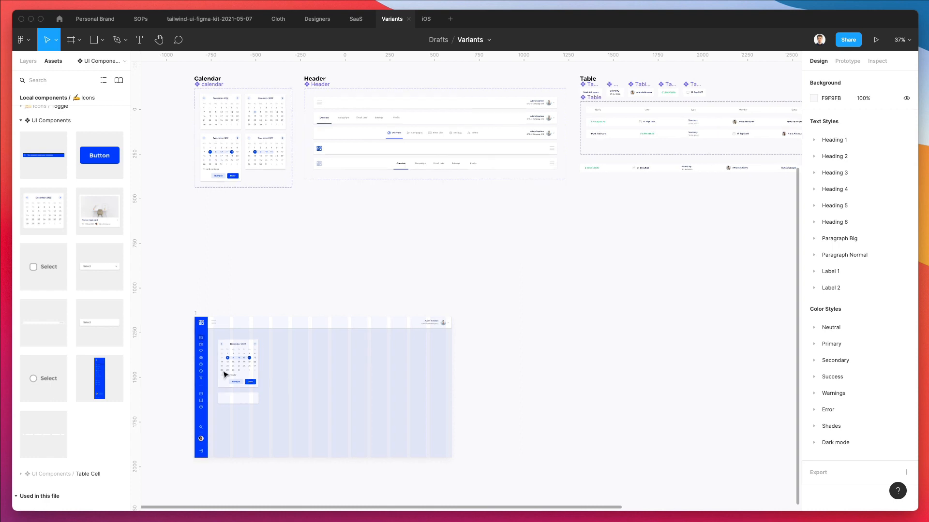
scroll(215, 383, "up", 3)
scroll(300, 300, "up", 3)
scroll(300, 300, "down", 4)
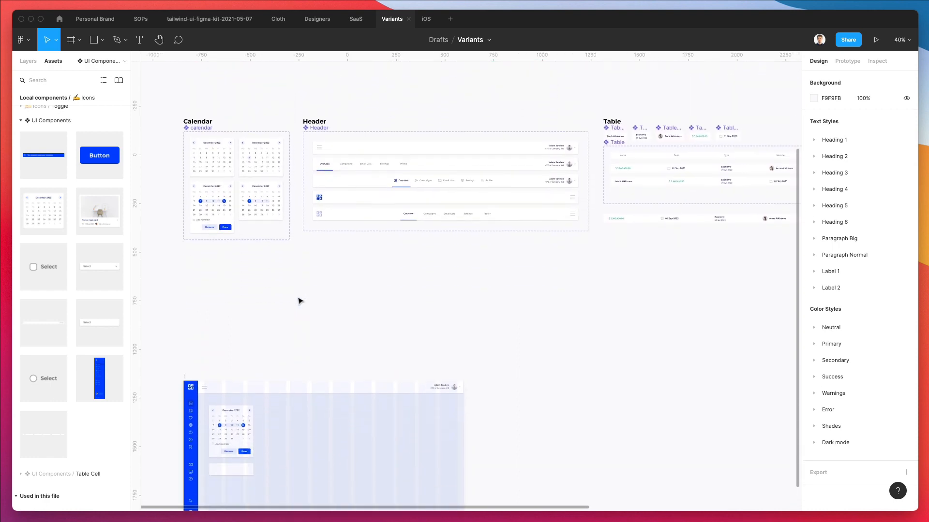
scroll(233, 364, "up", 1)
scroll(232, 364, "up", 8)
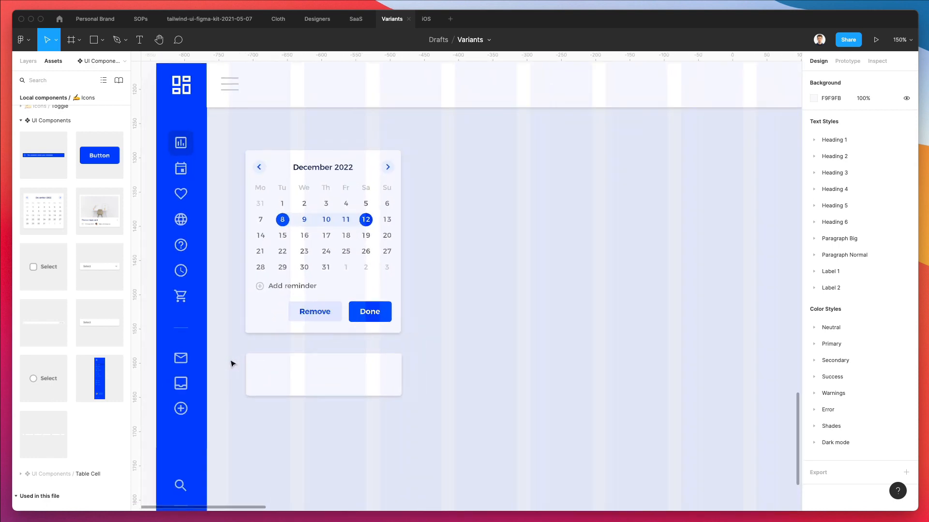
scroll(232, 364, "down", 1)
scroll(232, 364, "left", 2)
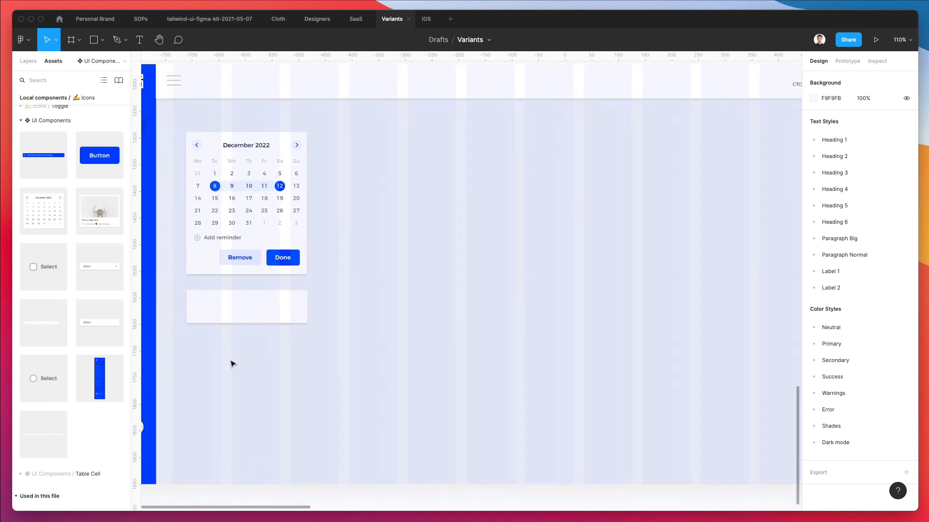
scroll(232, 363, "down", 1)
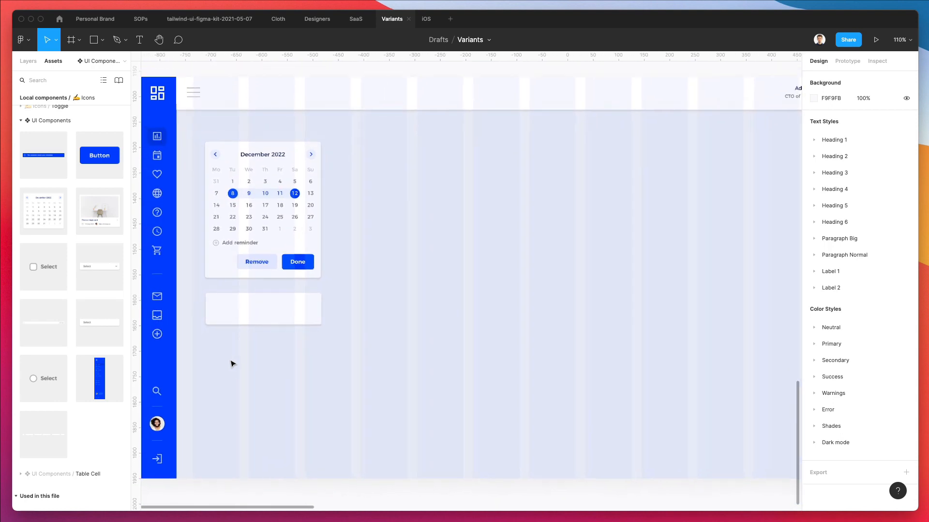
Step: Shift the calendar and the blank card together to align with the first column of the dashboard's layout grid
left_click(252, 242)
scroll(283, 297, "down", 2)
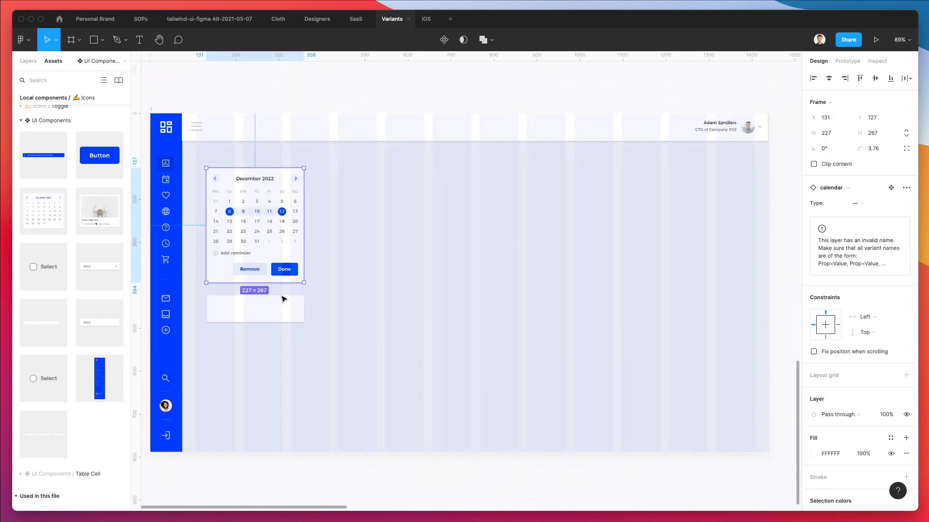
scroll(262, 273, "left", 1)
left_click(250, 307, "shift")
left_click_drag(260, 252, 253, 255)
left_click(369, 293)
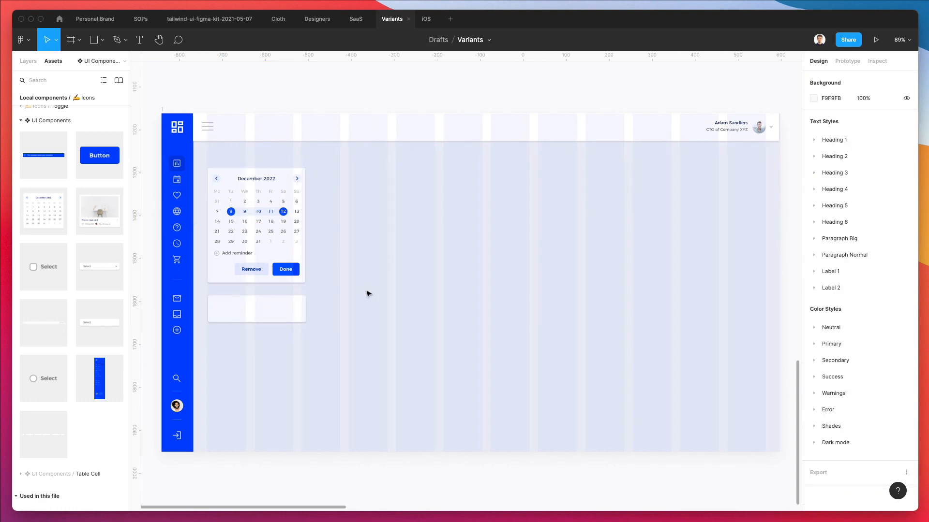
left_click(282, 307)
left_click_drag(274, 312, 271, 346)
key("super+z")
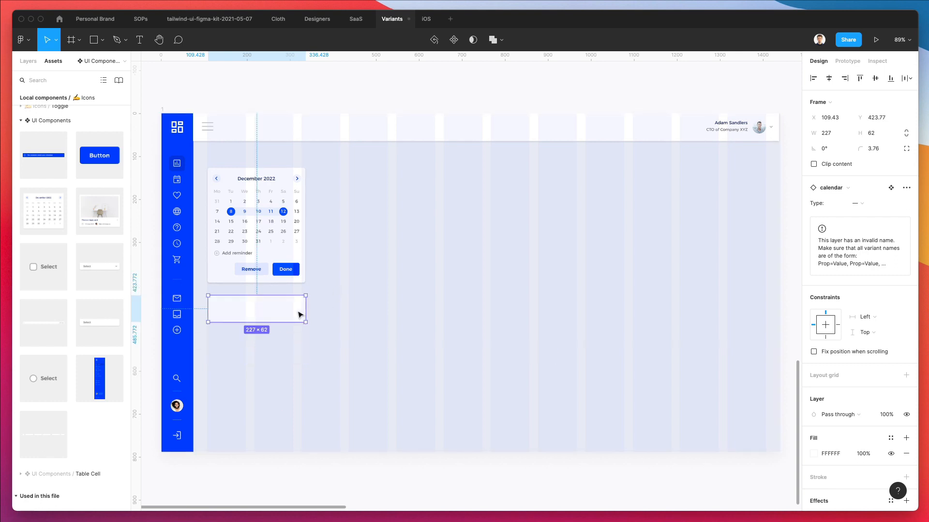
Step: Widen the blank card to three grid columns (308 px) and place a 638 px wide copy below it
scroll(270, 313, "up", 5)
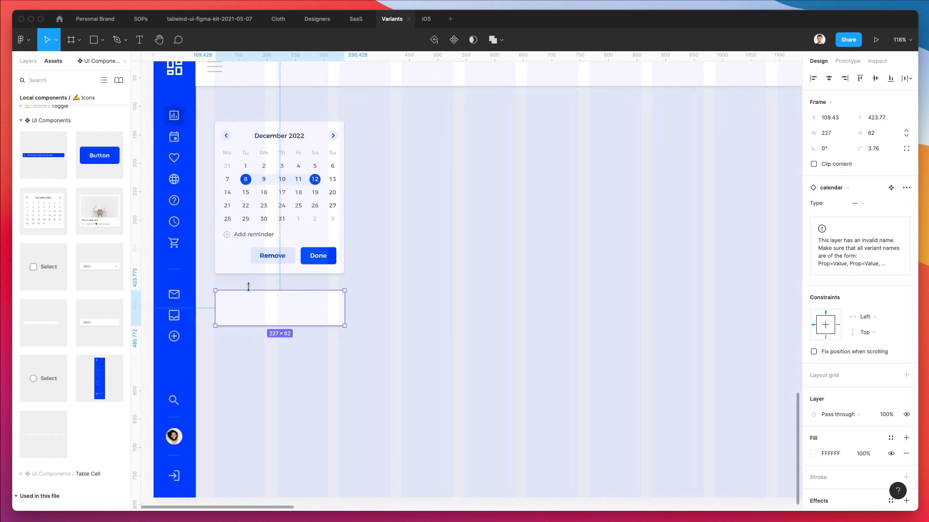
left_click_drag(342, 301, 482, 338)
scroll(327, 305, "down", 5)
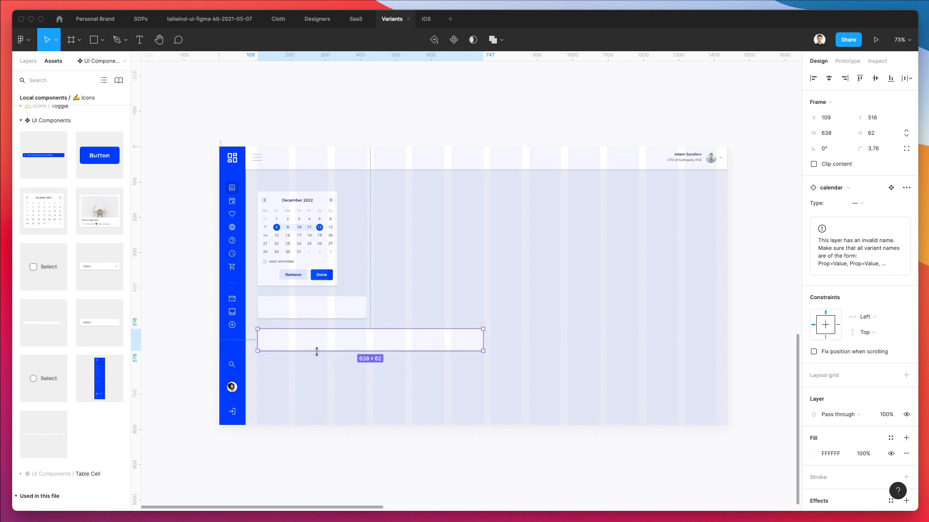
left_click_drag(322, 341, 317, 374, "alt")
left_click_drag(485, 374, 715, 382)
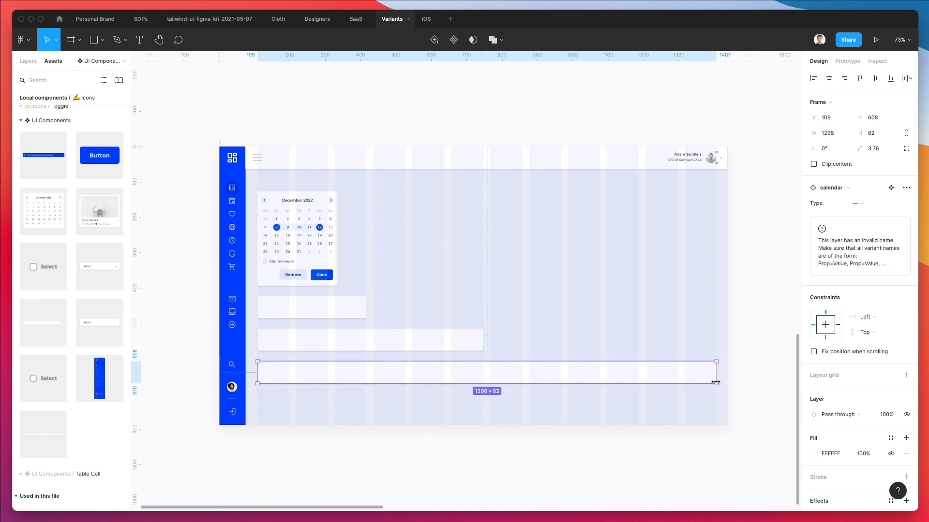
key("Delete")
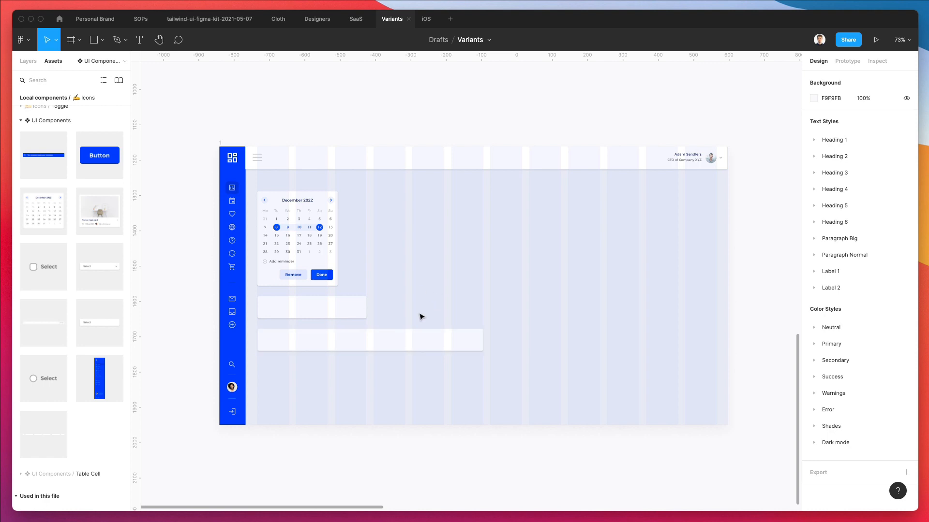
Step: Group the two blank cards and swap them with the calendar, placing the calendar near the dashboard frame's lower edge
scroll(332, 316, "up", 3)
left_click(303, 198)
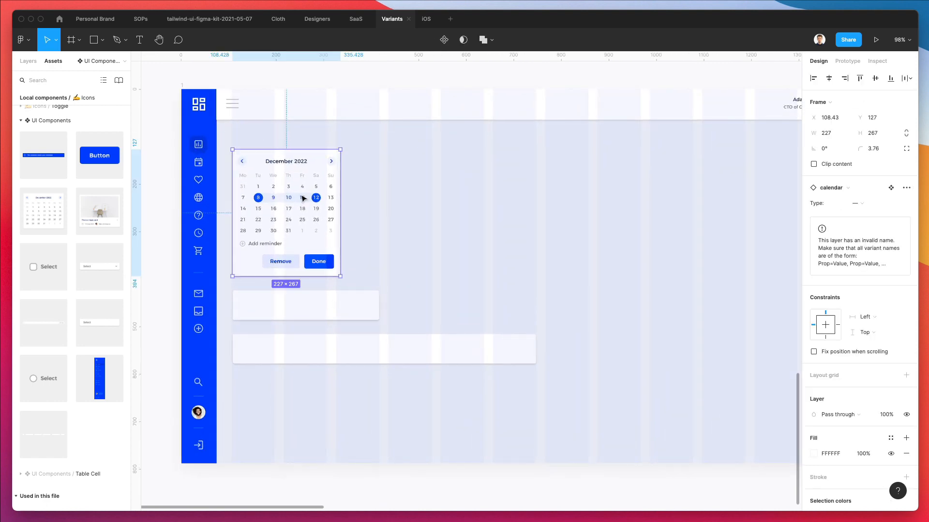
left_click(336, 355)
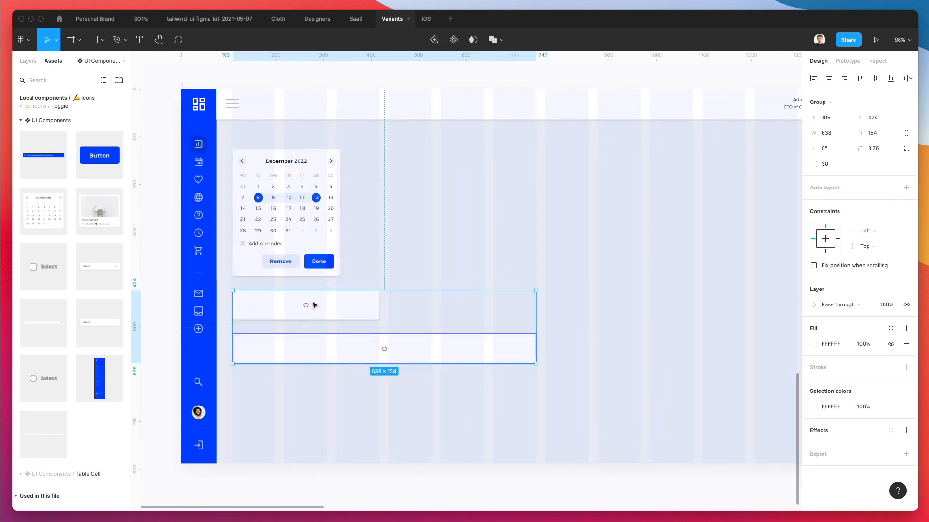
left_click(289, 216, "shift")
left_click_drag(289, 216, 288, 334)
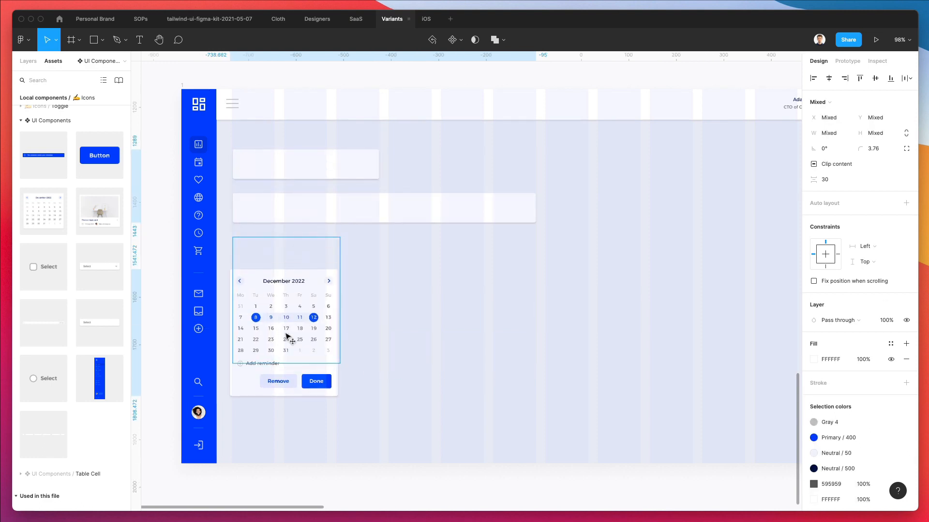
left_click(438, 300)
left_click_drag(296, 286, 277, 347)
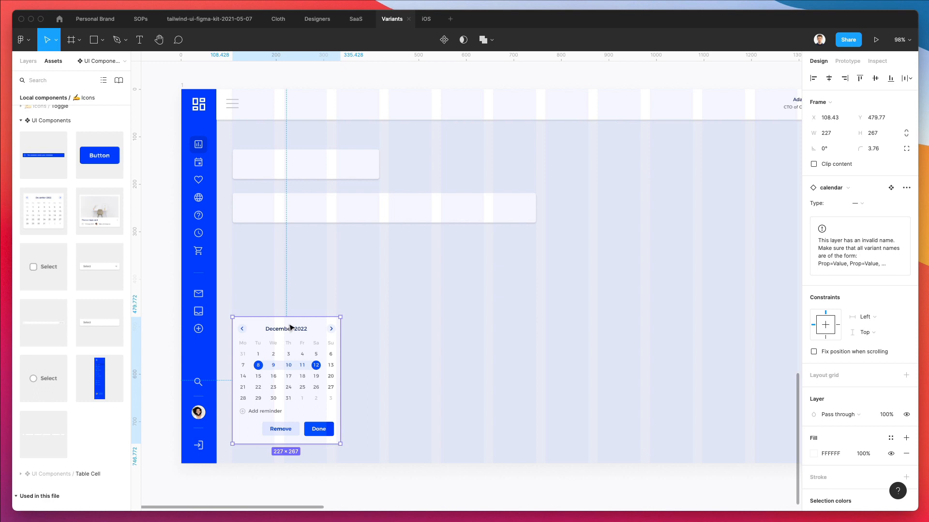
Step: Ungroup the two blank cards and move the wider one out of the dashboard frame, just below it
left_click(316, 216)
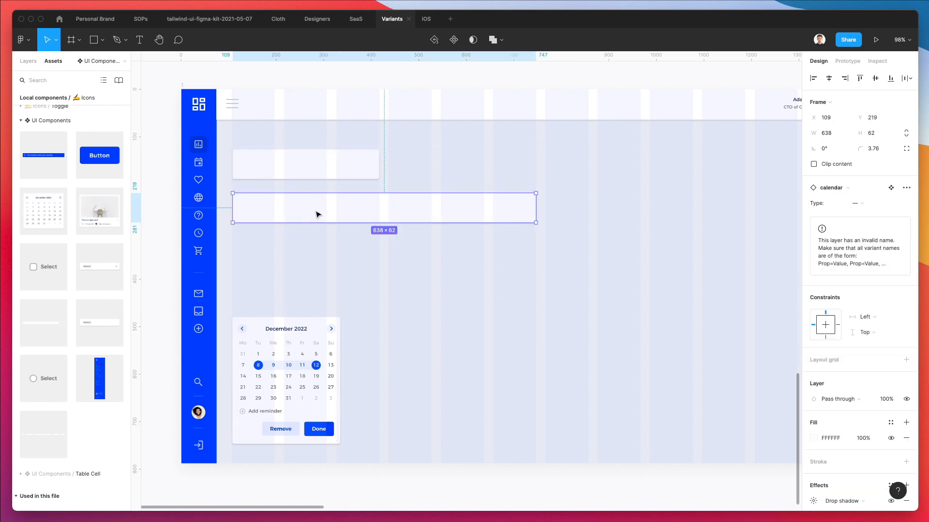
left_click(354, 276)
left_click(331, 197)
key("super+shift+g")
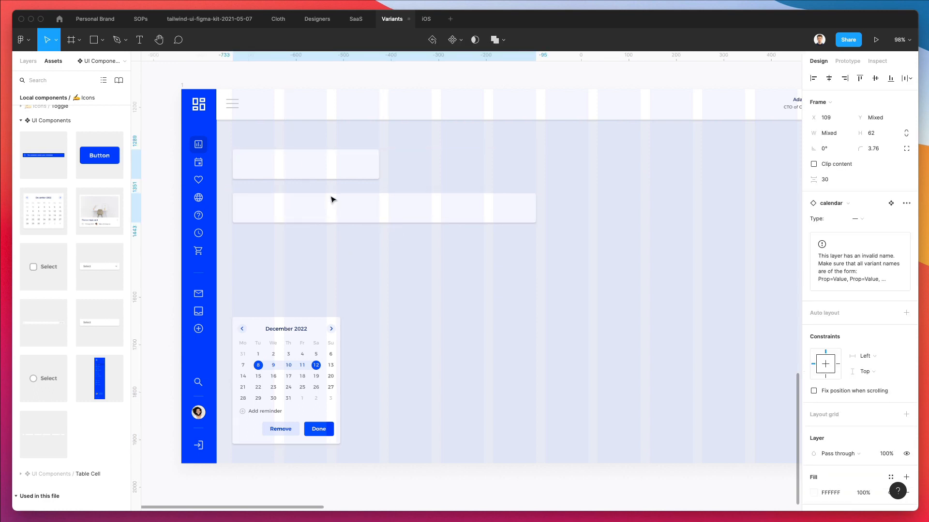
left_click(338, 217)
left_click_drag(315, 216, 338, 489)
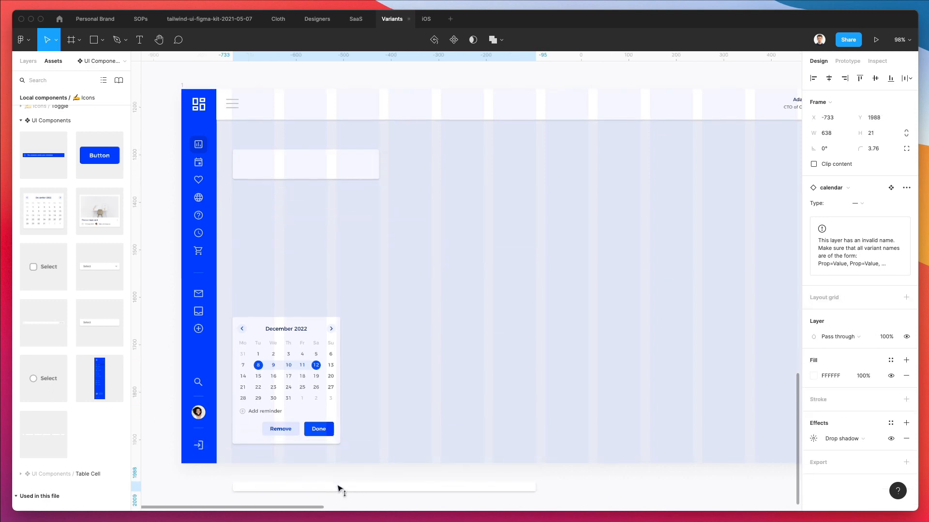
Step: Extend the remaining blank card downward to a height of about 204 px
left_click(375, 304)
left_click(306, 168)
left_click_drag(324, 181, 319, 246)
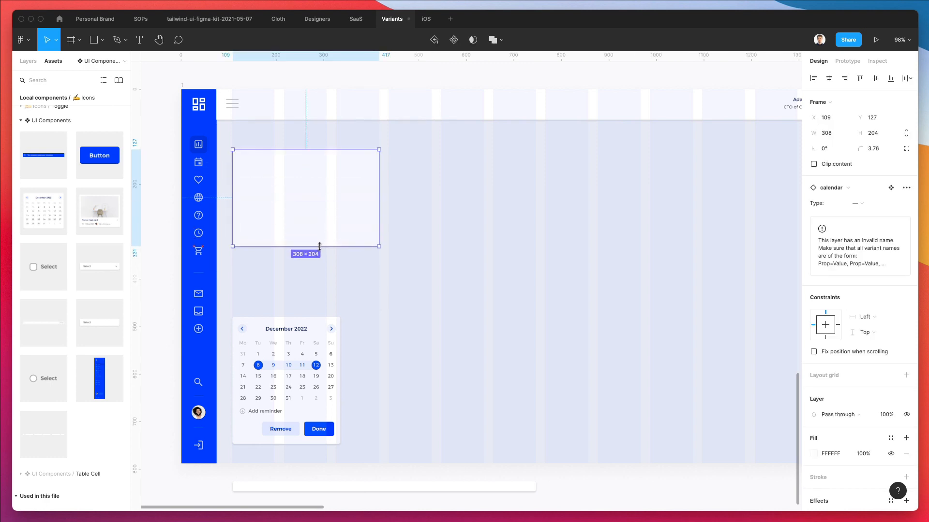
Step: Copy the calendar's "December 2022" heading into the blank card's upper-left corner, at about X 129, Y 142
left_click(391, 228)
left_click(289, 330)
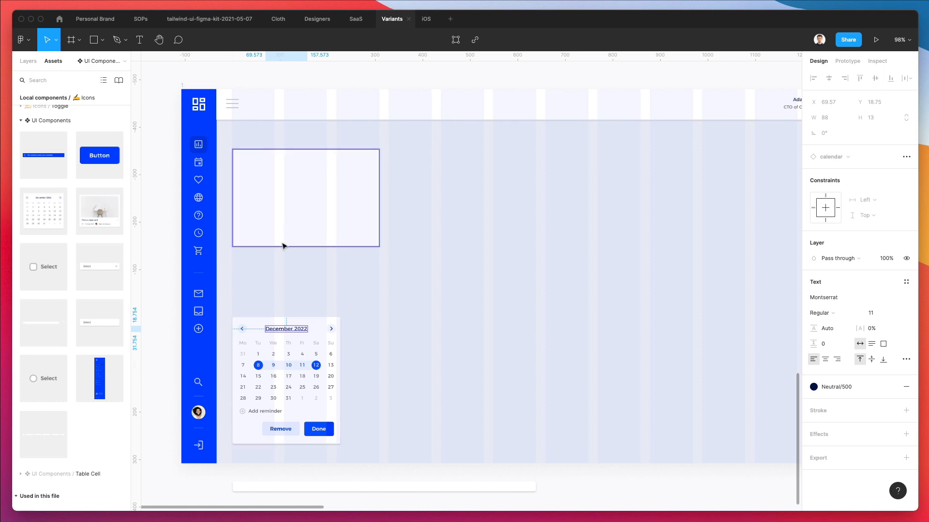
scroll(303, 263, "up", 3)
scroll(271, 260, "up", 5)
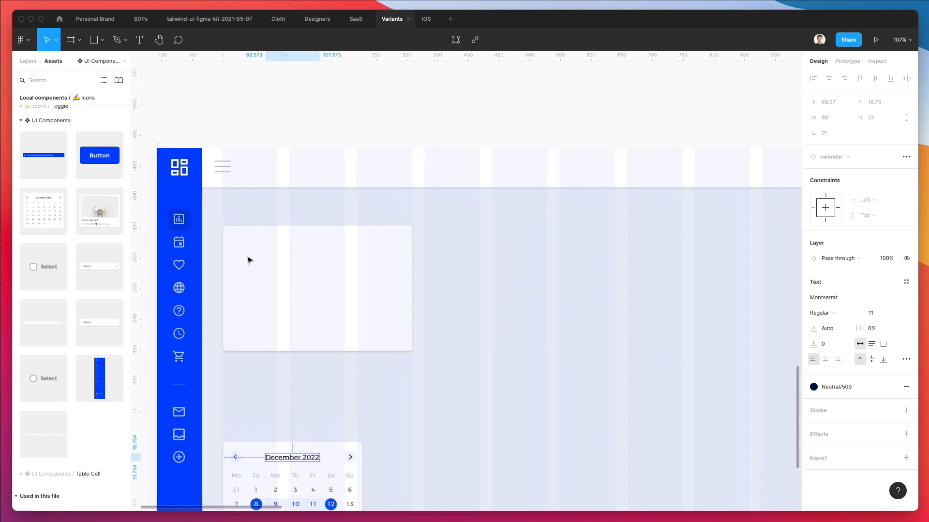
left_click(260, 257)
key("super+v")
left_click_drag(216, 135, 259, 235)
scroll(259, 235, "down", 4)
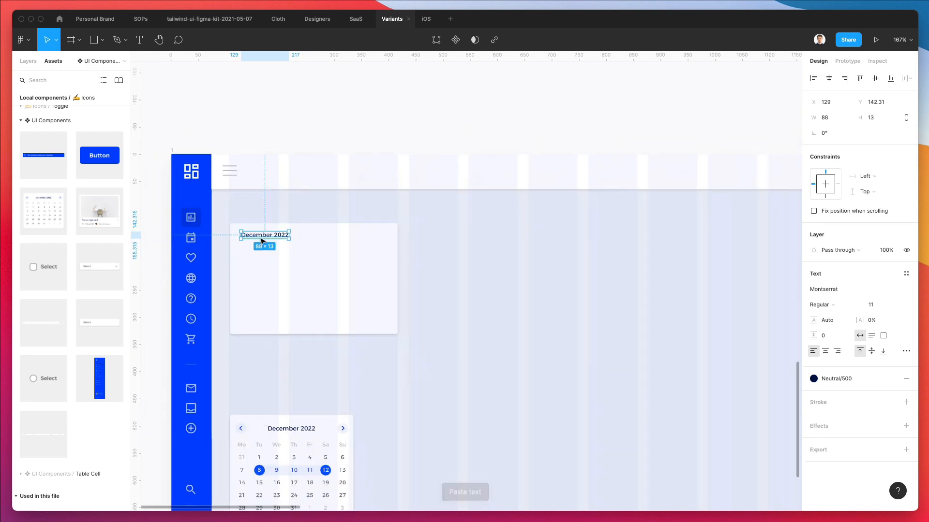
Step: Review the dashboard frame's column layout grid settings, including count, type, width, offset and gutter
scroll(280, 247, "down", 2)
scroll(502, 163, "down", 2)
scroll(469, 156, "right", 3)
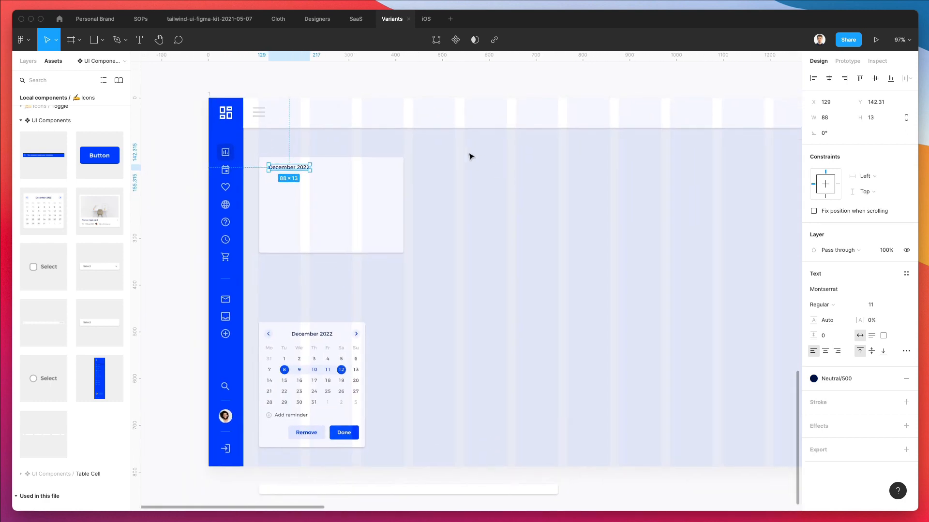
scroll(611, 212, "right", 3)
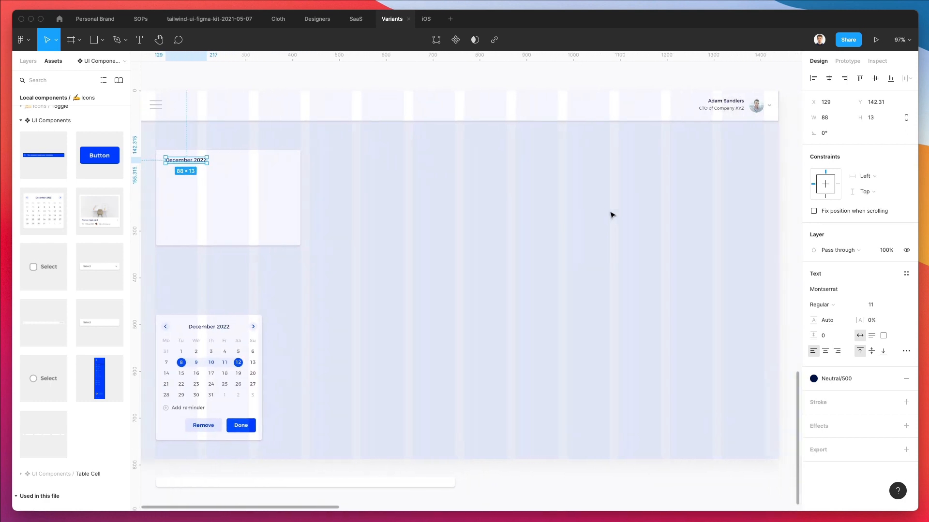
scroll(610, 212, "down", 1)
scroll(167, 98, "left", 2)
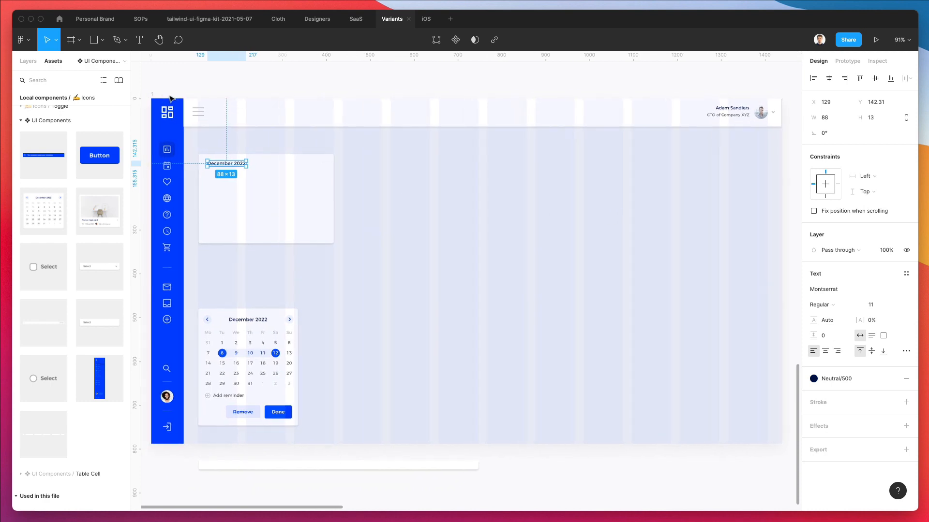
left_click(165, 97)
left_click(152, 95)
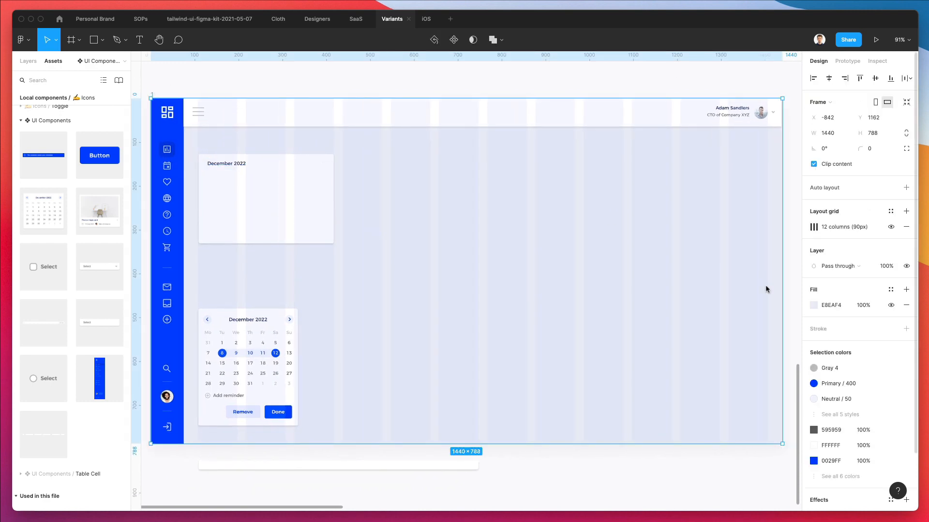
left_click(813, 227)
left_click(711, 229)
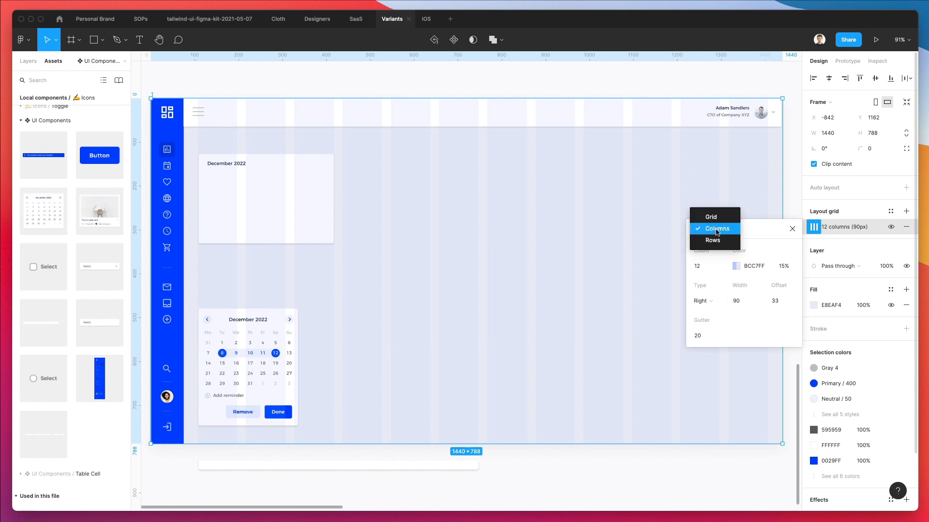
left_click(721, 282)
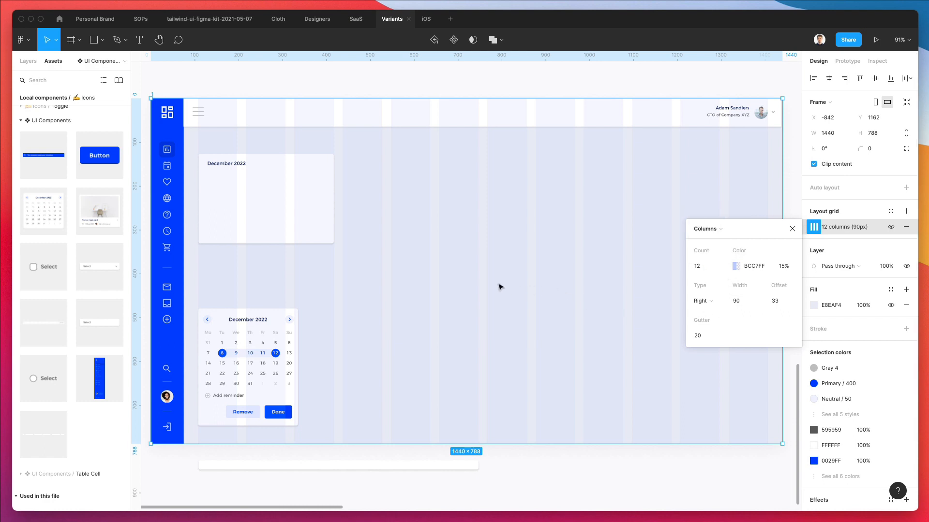
left_click(302, 264)
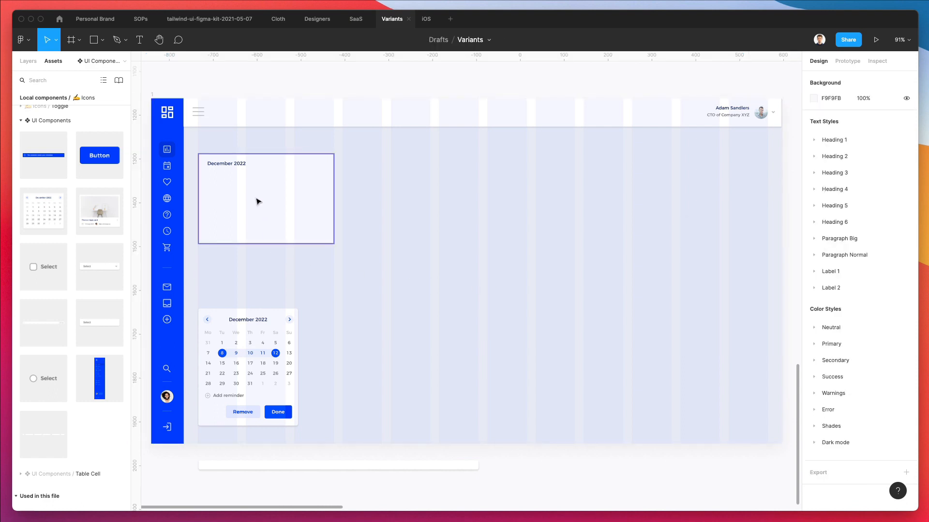
Step: Change the card's heading text to "Graph Bars" and nudge it down to about Y 146
scroll(257, 202, "up", 5)
left_click(231, 162)
double_click(231, 163)
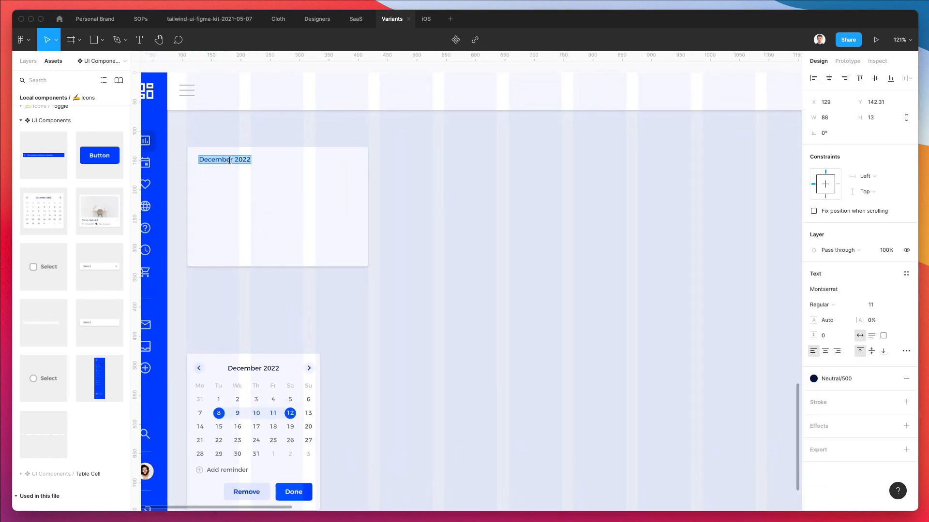
type("Grap")
key("Escape")
key("Escape")
left_click(221, 159)
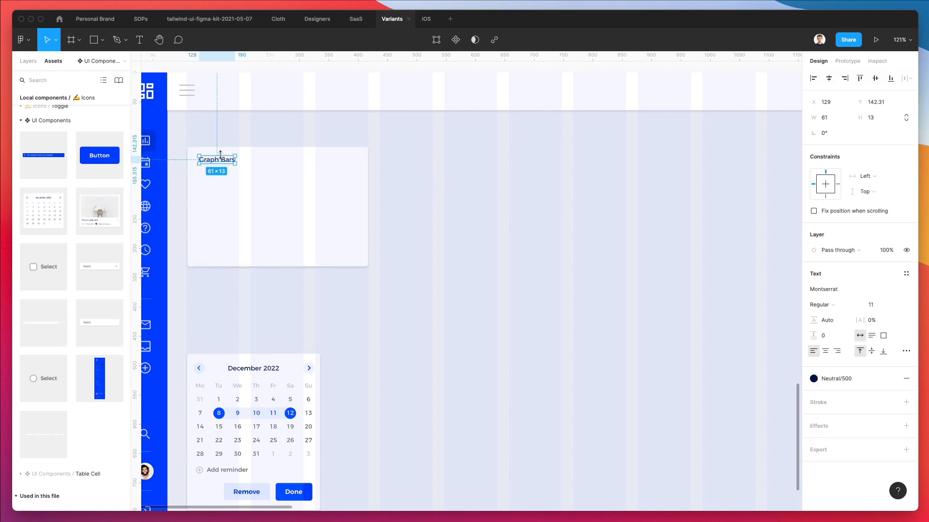
key("Down")
key("Down")
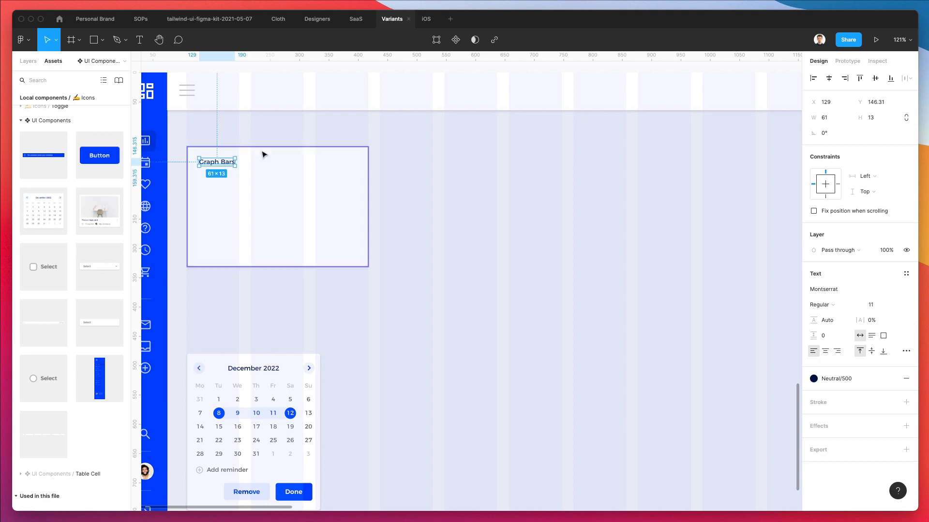
Step: Paste a copy of the blank card and shrink it into a 10 × 87 bar at about X 127, Y 213
left_click(333, 179)
key("super+v")
left_click_drag(368, 146, 191, 213)
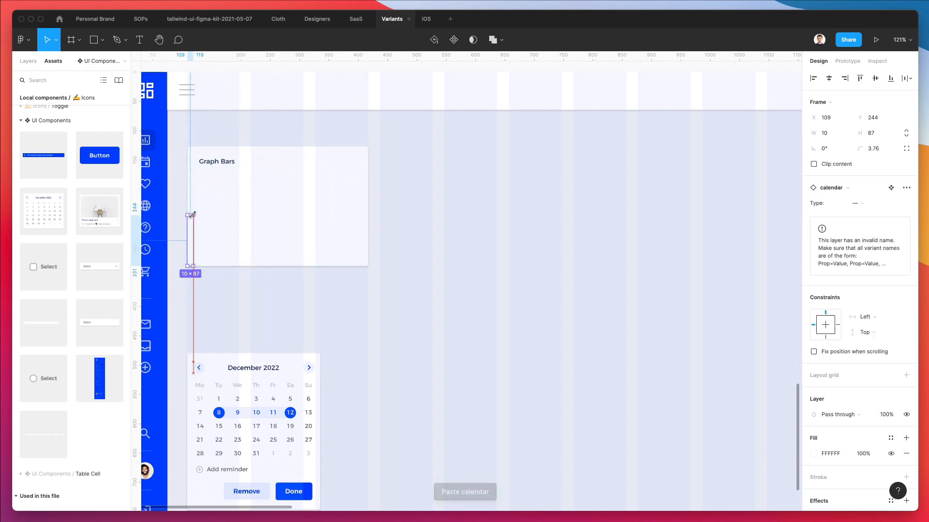
left_click_drag(193, 245, 203, 224)
scroll(204, 224, "up", 5)
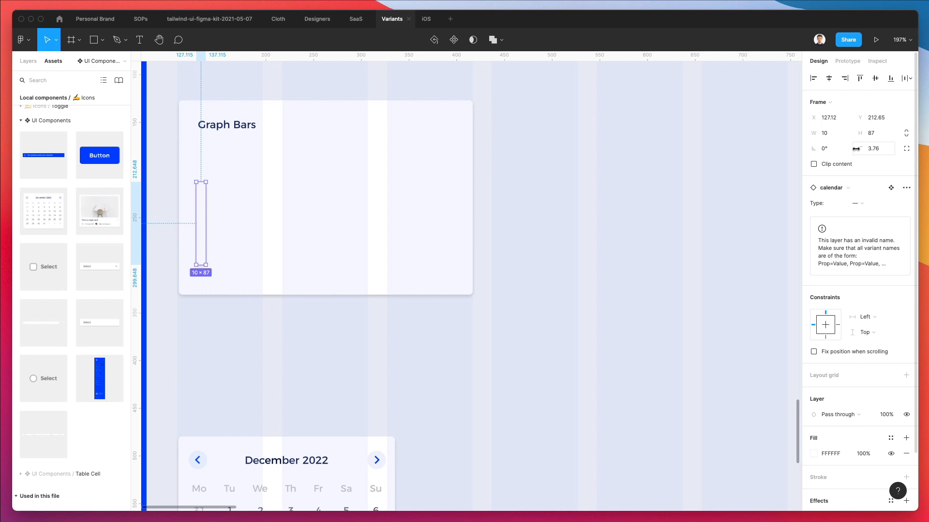
scroll(266, 216, "left", 5)
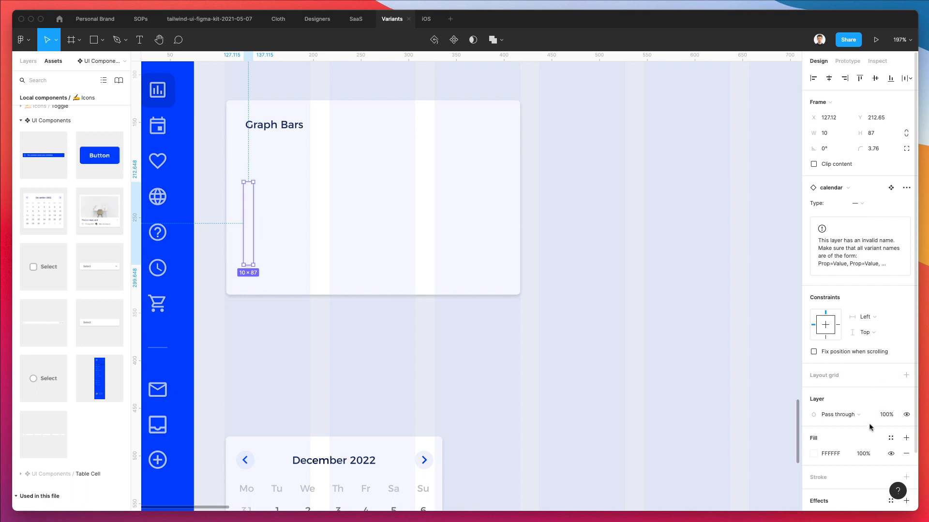
Step: Fill the narrow bar with the Primary/400 color style
left_click(887, 437)
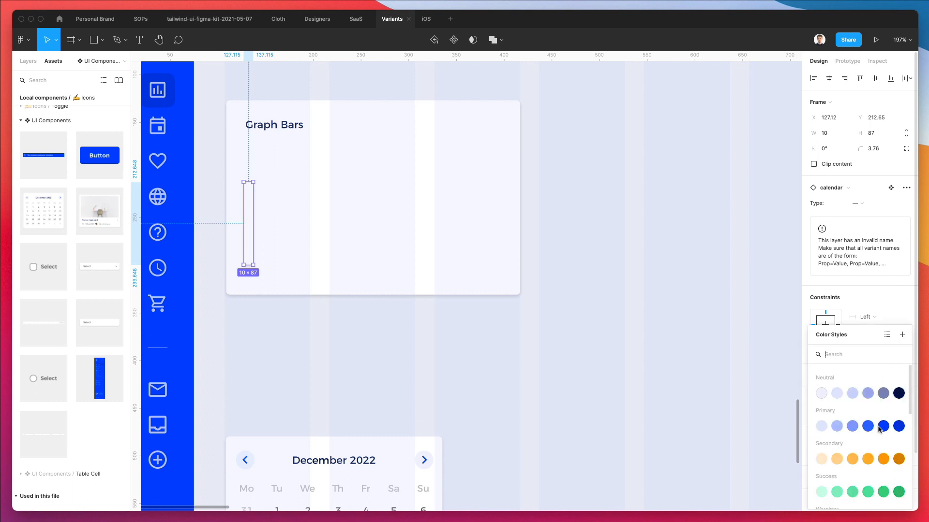
left_click(883, 426)
left_click(512, 331)
Step: Hide the 12-column layout grid on the dashboard frame
scroll(513, 337, "down", 2)
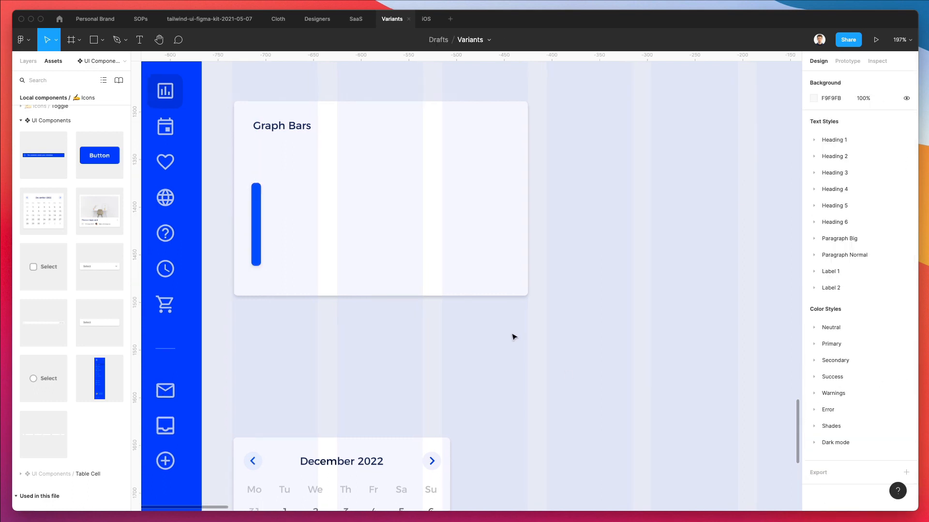
scroll(513, 337, "down", 3)
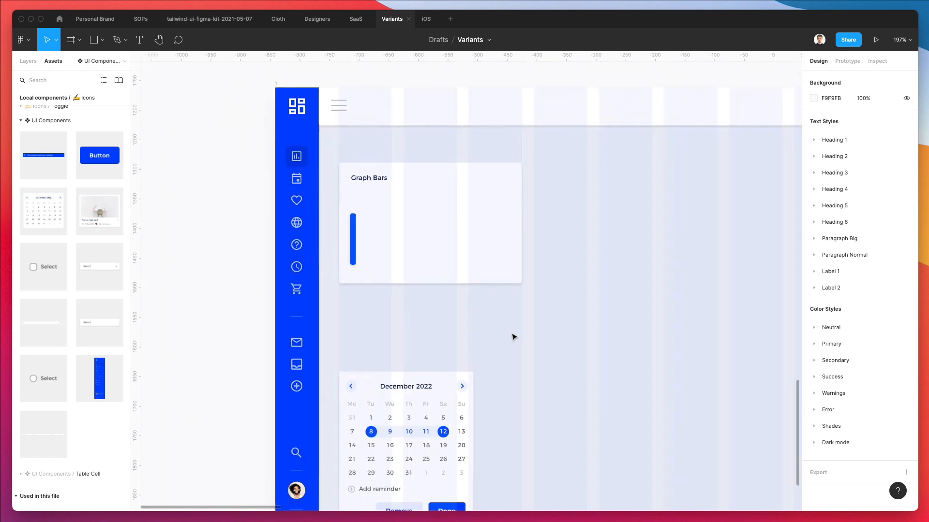
left_click(274, 85)
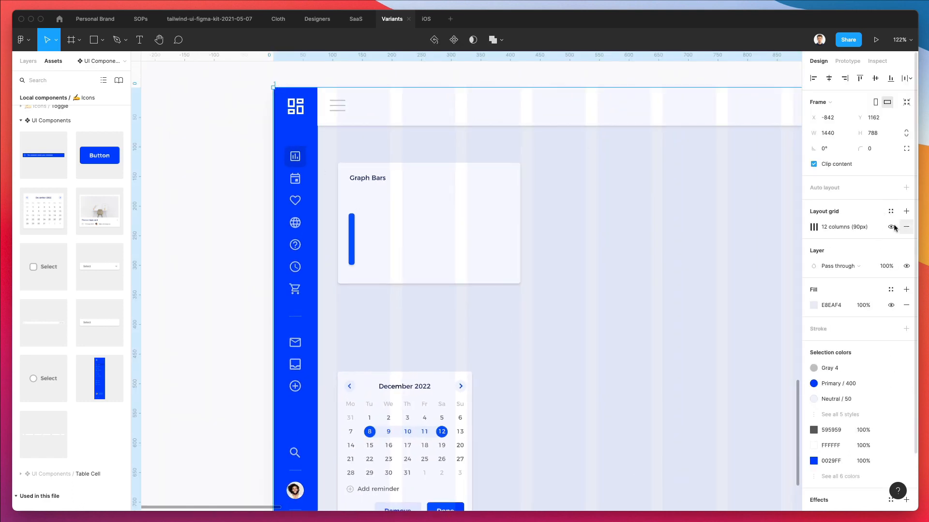
left_click(891, 226)
scroll(382, 207, "up", 3)
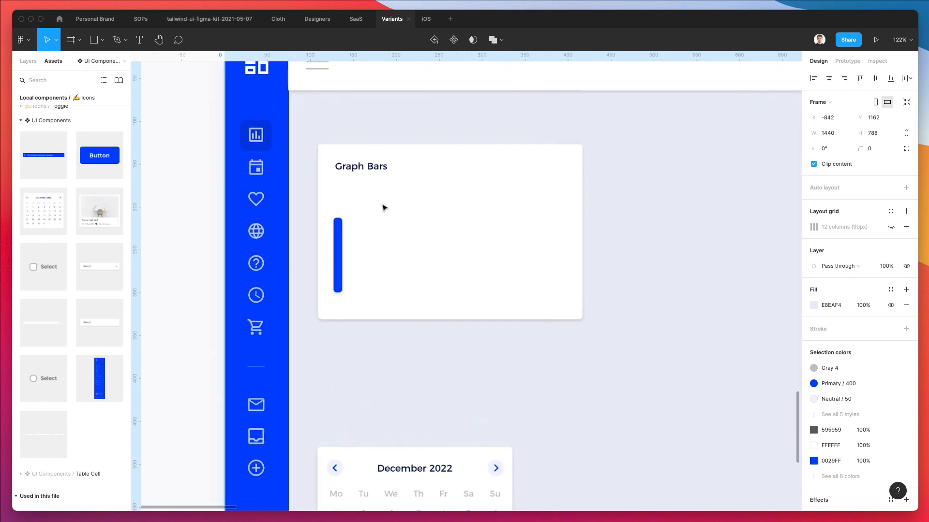
Step: Set the blue bar's corner radius to 41
left_click(337, 247)
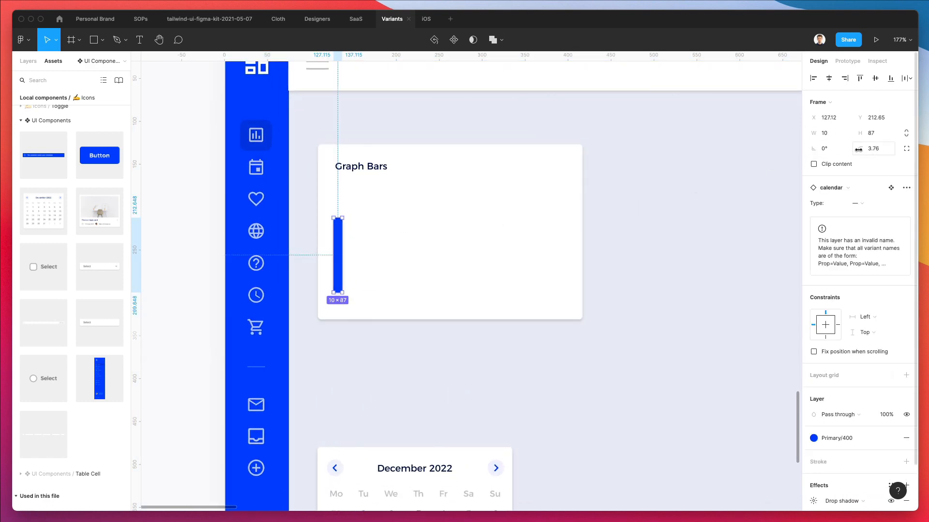
left_click_drag(859, 149, 890, 149)
scroll(338, 249, "up", 2)
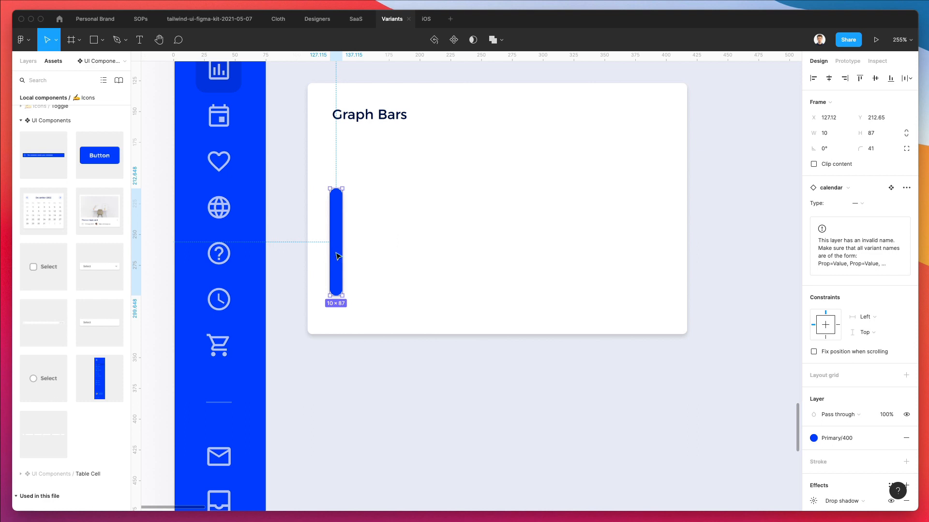
Step: Detach the blue bar from its component and delete it from the card
right_click(338, 237)
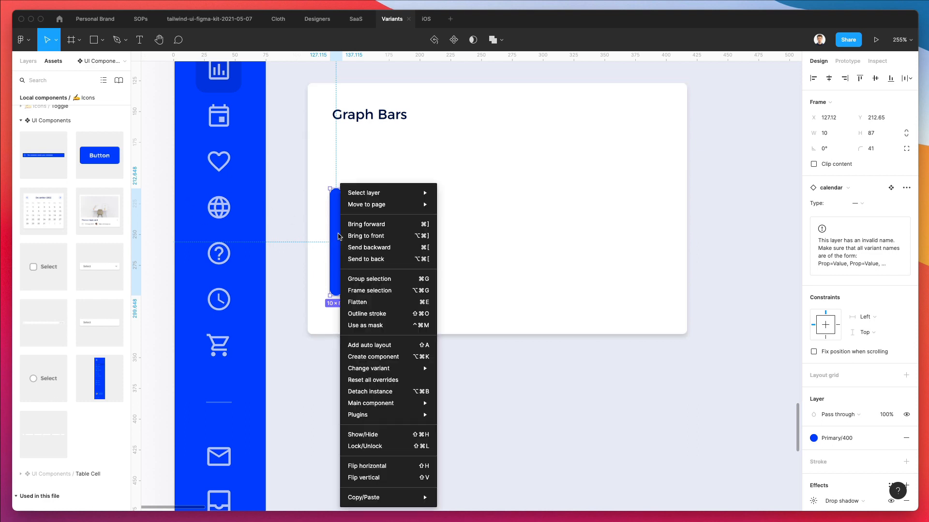
left_click(374, 392)
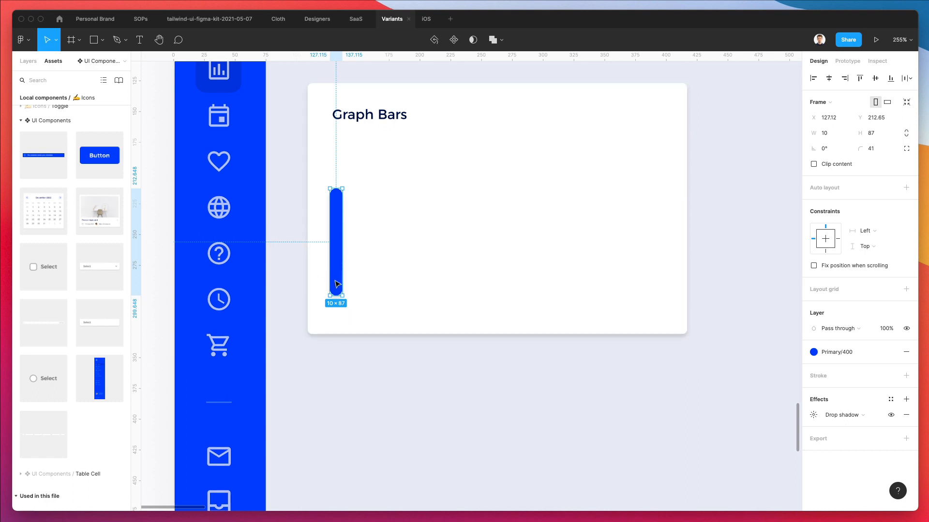
key("Delete")
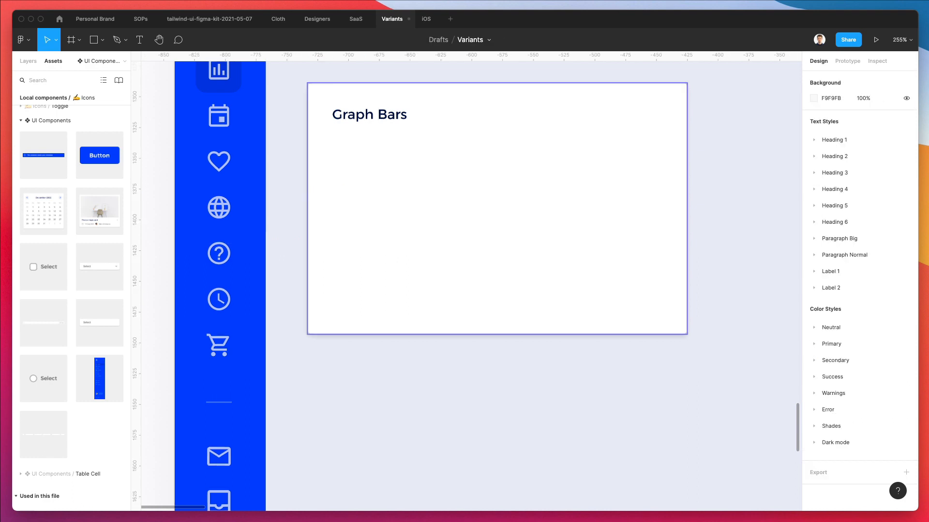
Step: Draw a rectangle about 10 × 91 inside the card and move it to about X 130, Y 217
key("r")
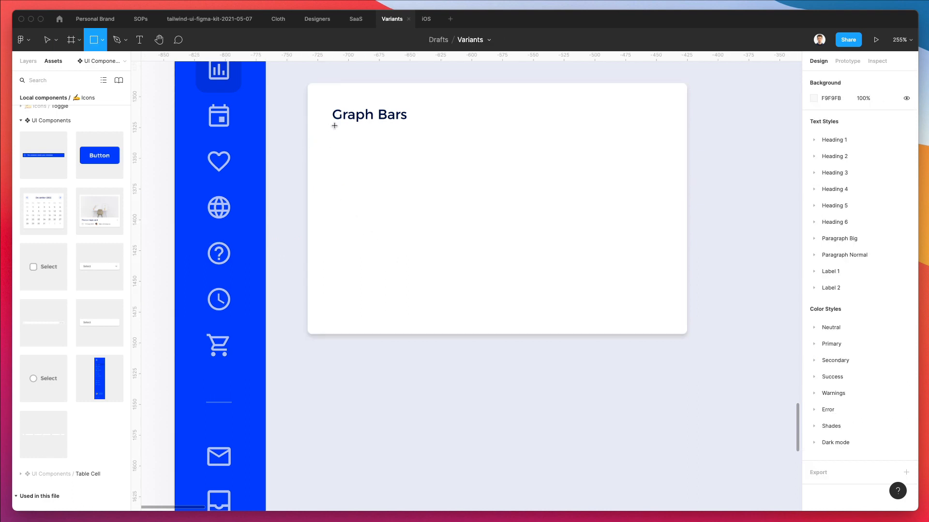
left_click_drag(334, 125, 347, 237)
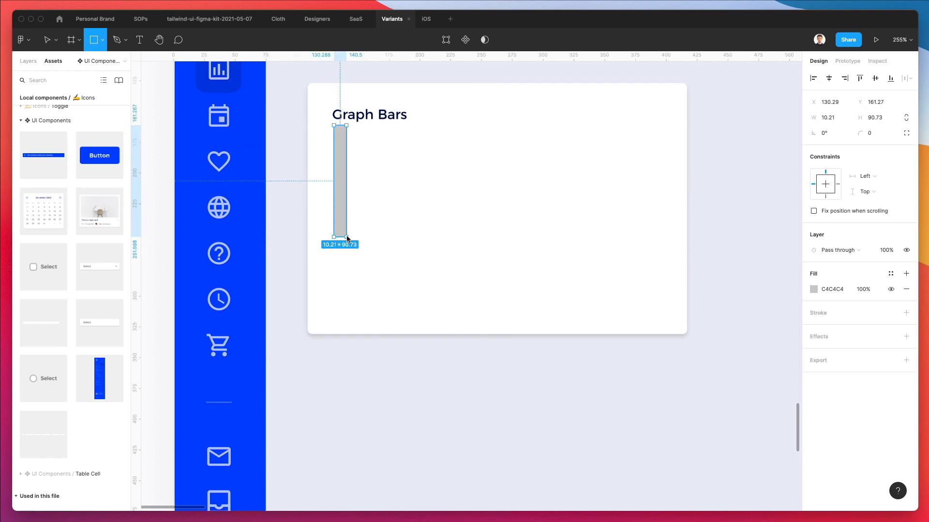
left_click_drag(342, 187, 339, 254)
scroll(381, 211, "up", 2)
scroll(381, 211, "right", 1)
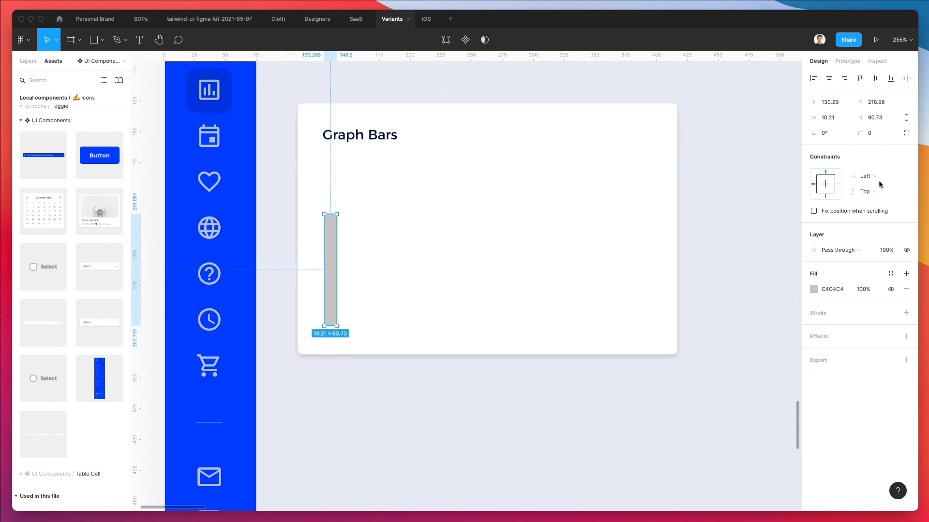
Step: Fill the rectangle with the Success/400 color style and set its width to 8
left_click(891, 274)
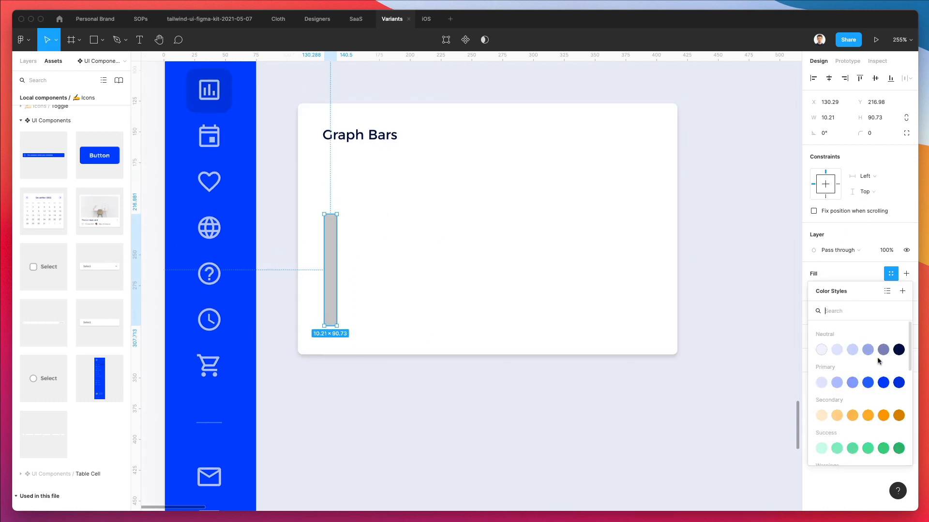
scroll(886, 374, "down", 1)
left_click(881, 426)
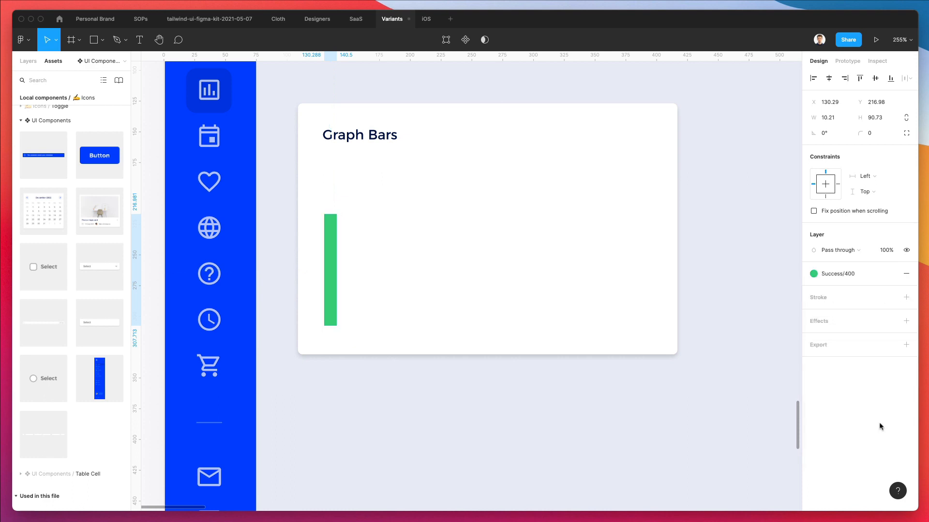
scroll(390, 255, "down", 2)
scroll(344, 224, "down", 2)
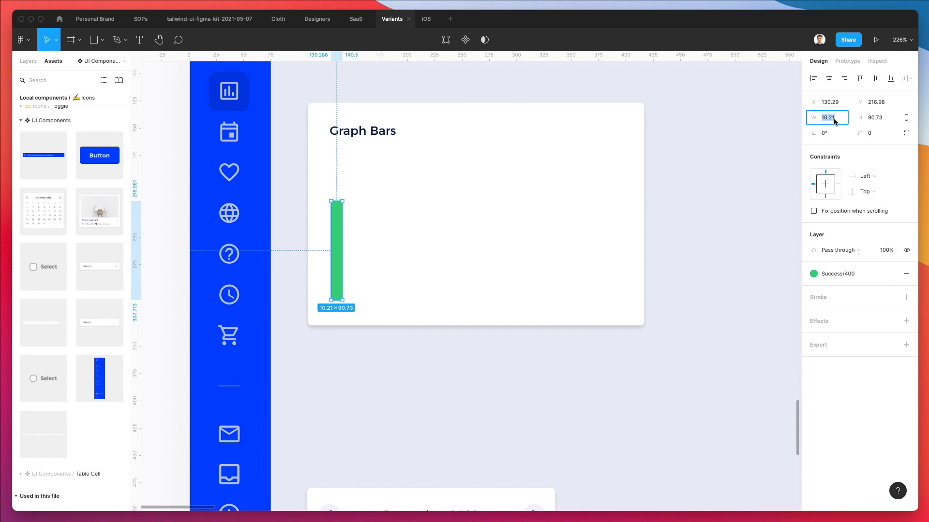
key("Return")
left_click(348, 234)
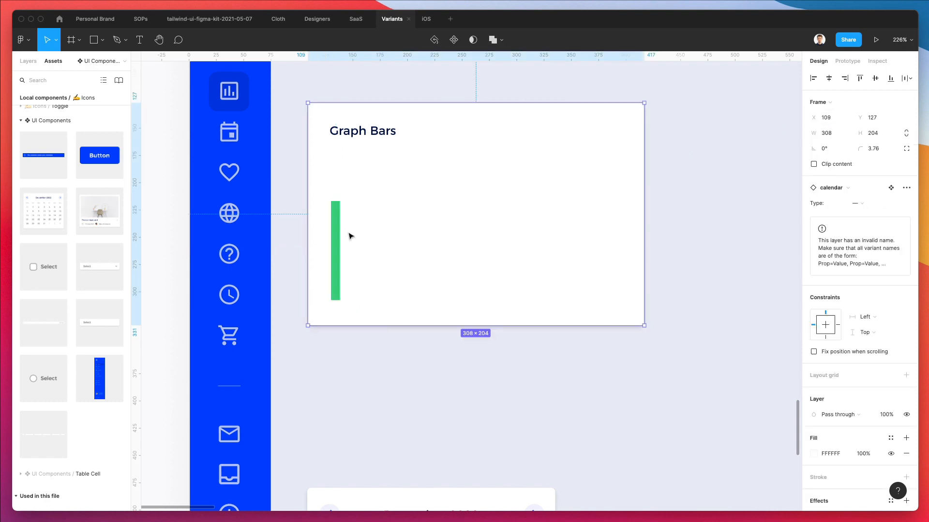
Step: Round only the green bar's two upper corner points with a radius of 520
double_click(335, 223)
scroll(320, 193, "up", 3)
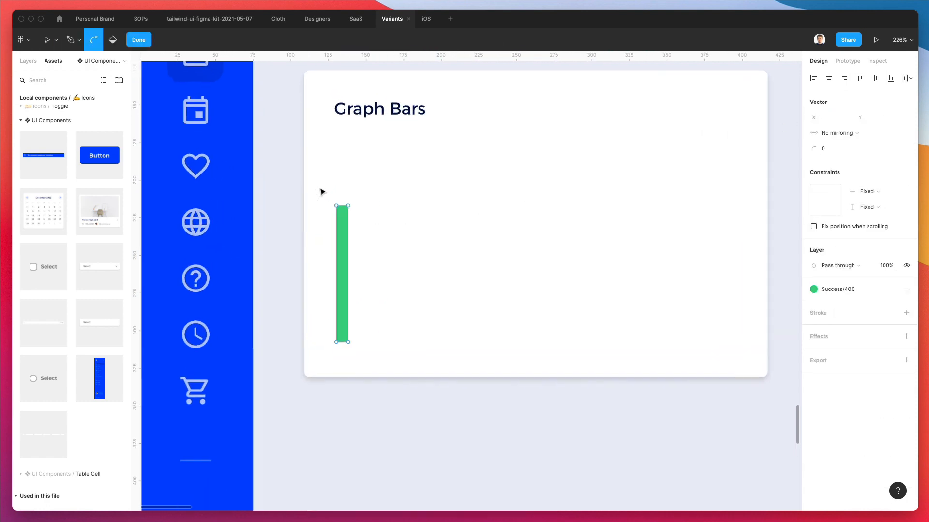
left_click_drag(317, 190, 398, 230)
scroll(340, 192, "up", 2)
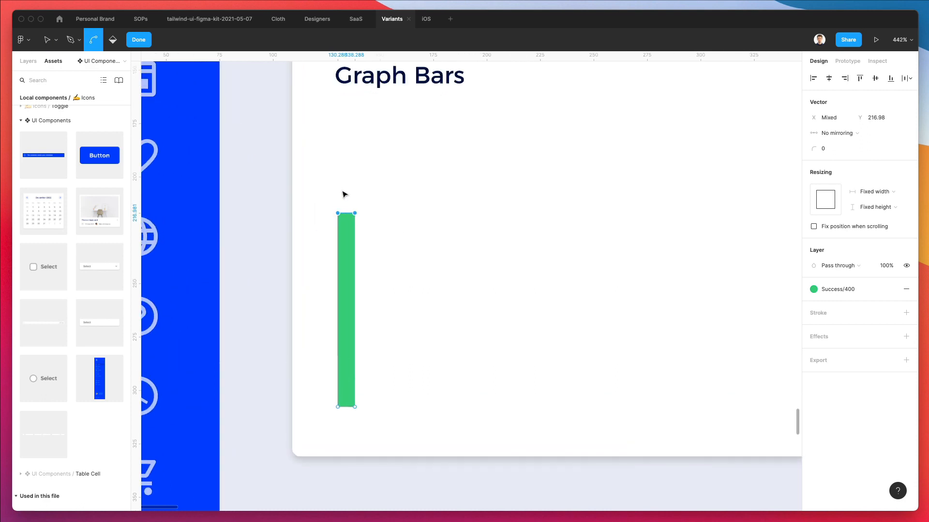
key("v")
left_click(826, 149)
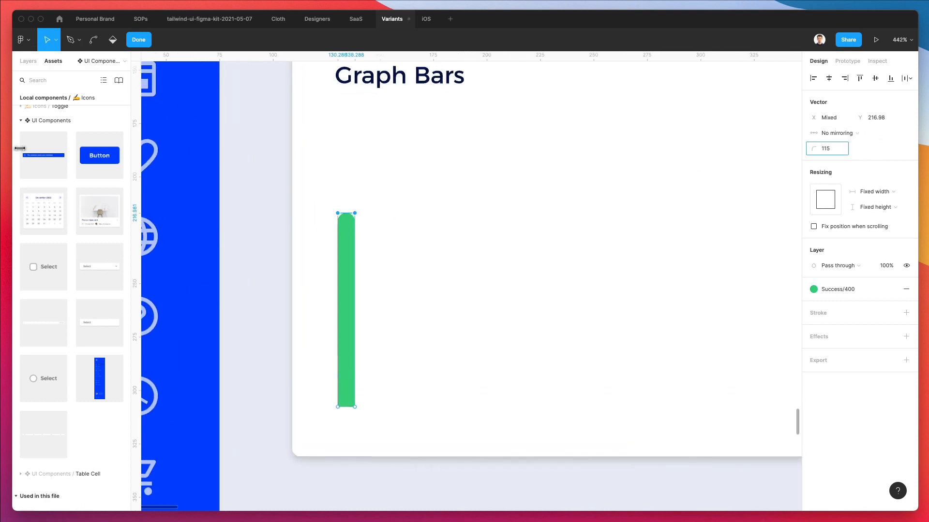
type("520")
key("Return")
key("super")
scroll(687, 182, "down", 4)
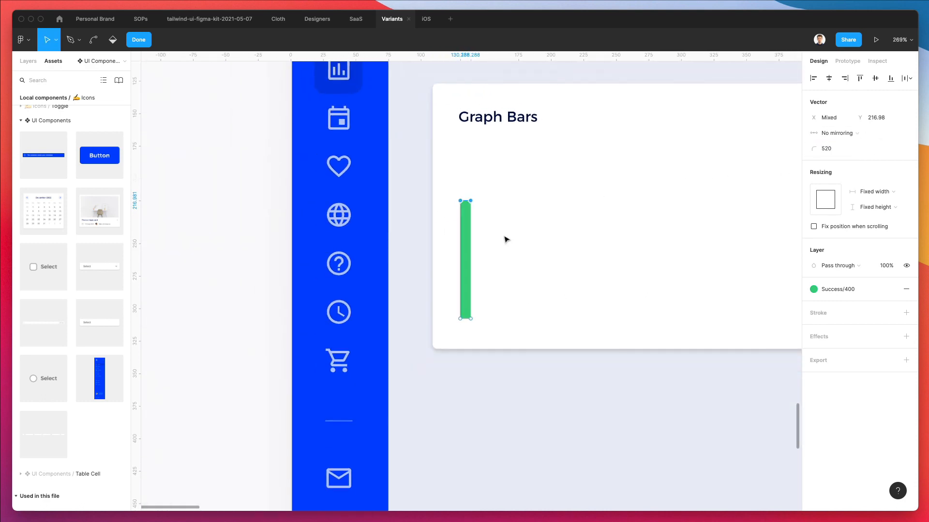
key("Escape")
scroll(416, 226, "right", 5)
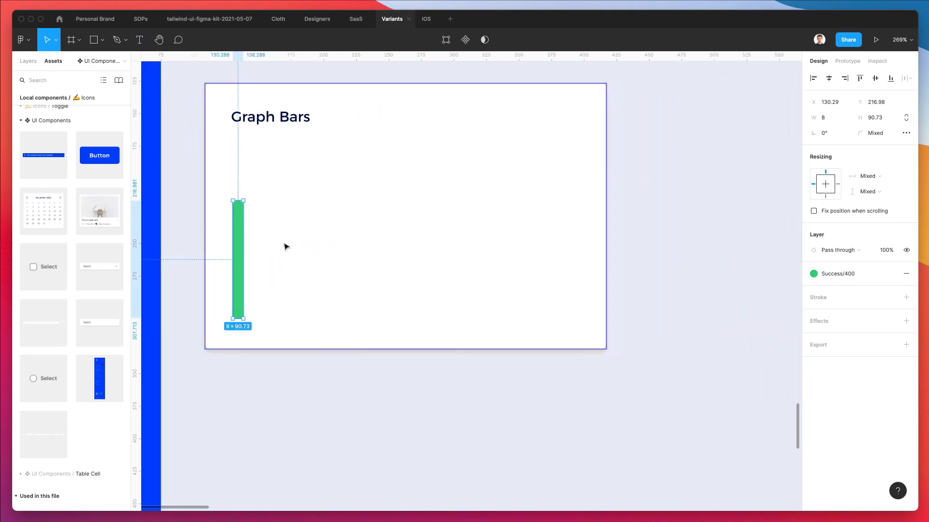
Step: Align the green bar with the heading at X 129, Y about 213, and shorten it to about 83 high
left_click(267, 338)
left_click(239, 275)
left_click_drag(239, 275, 238, 269)
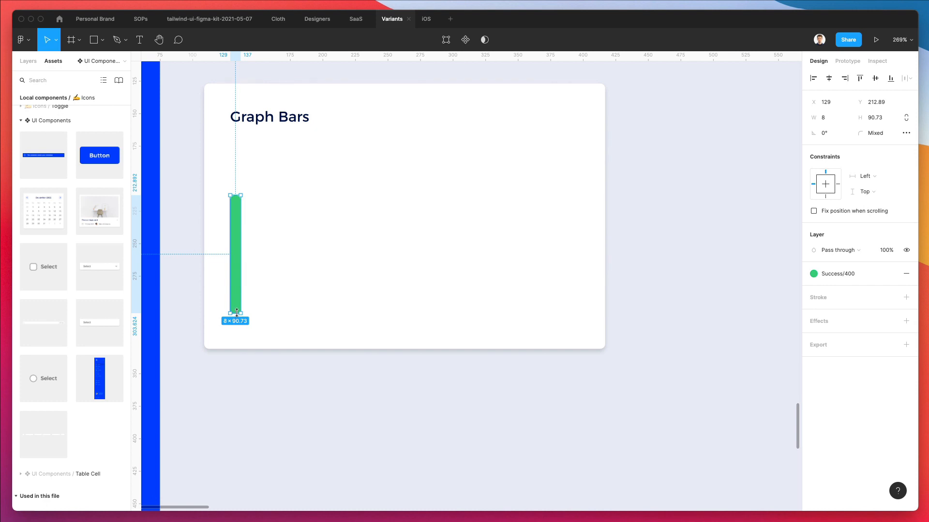
left_click_drag(236, 312, 237, 302)
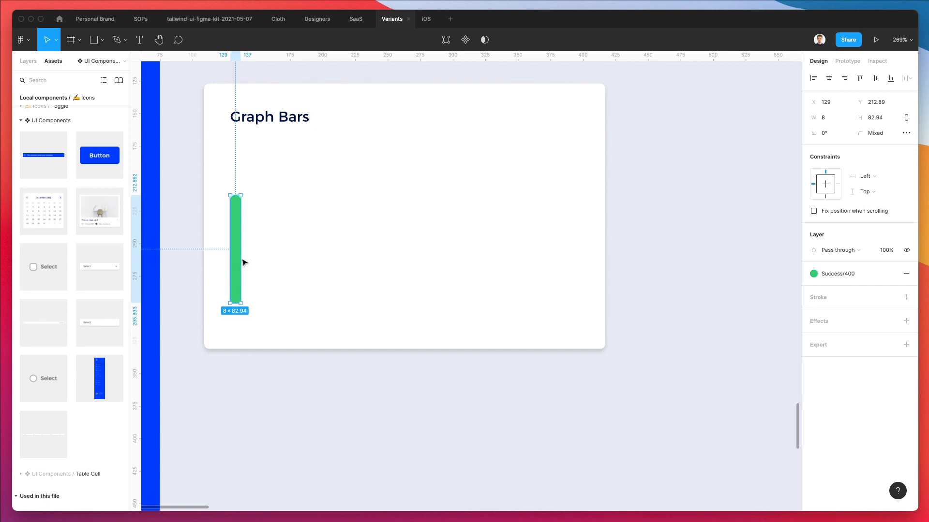
Step: Copy the bar rightward to about X 164 and repeat the duplication at equal spacing for eight bars in total
left_click_drag(243, 261, 286, 262)
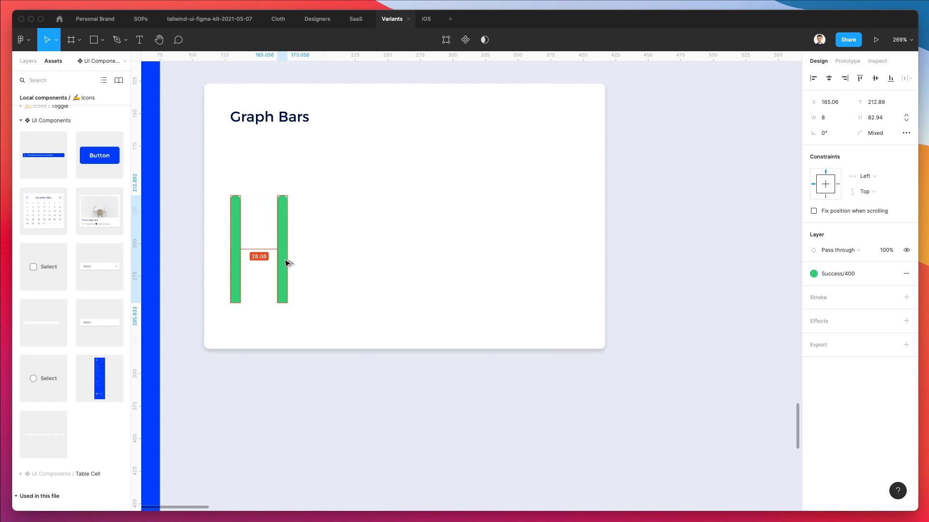
left_click_drag(286, 263, 284, 261)
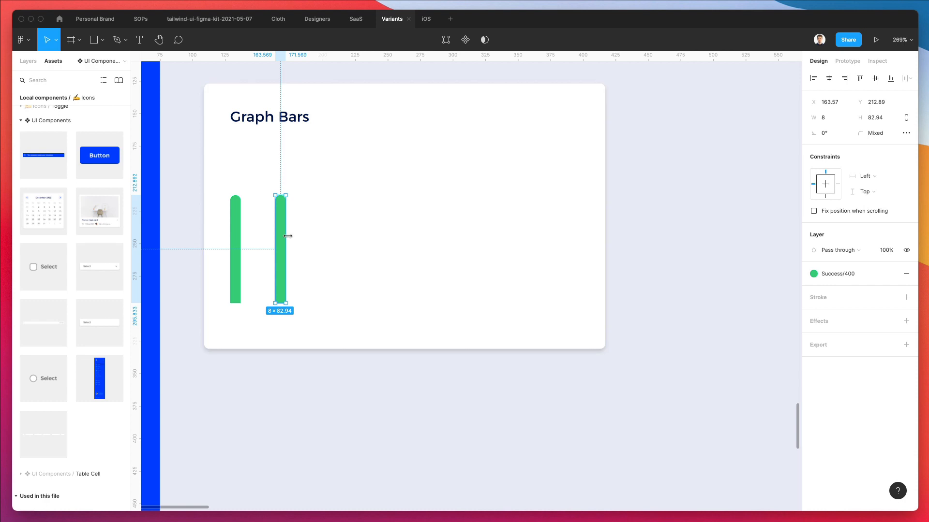
key("super+d")
key("super+d")
key("super+d")
key("super+d")
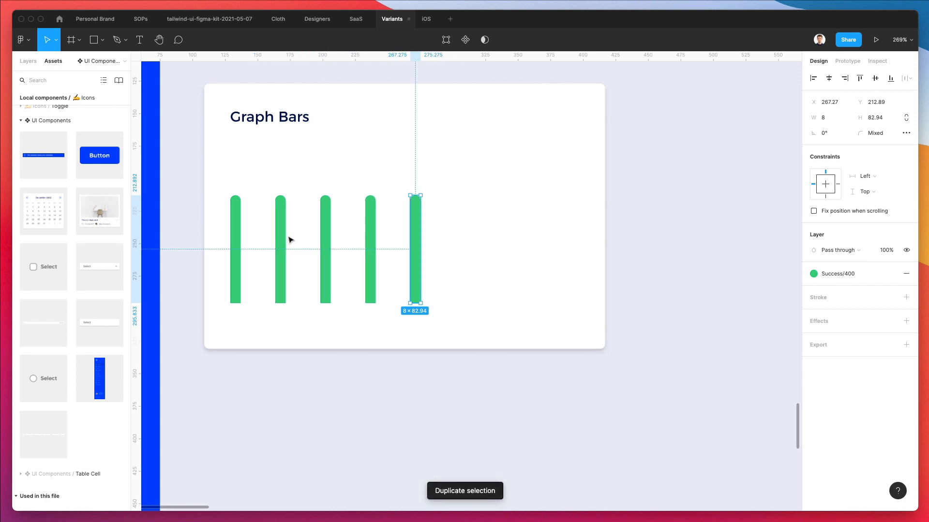
key("super+d")
key("super+d")
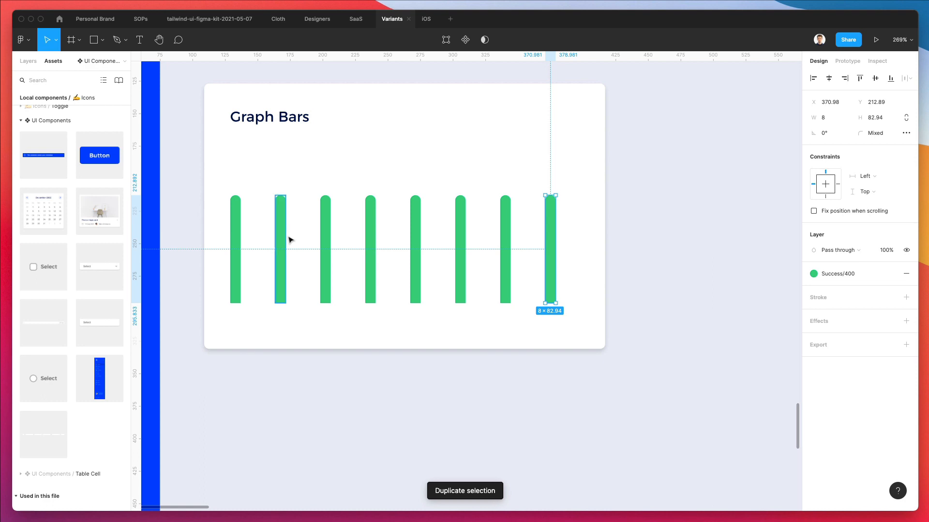
Step: Nudge the last bar right to about X 391, near the card's right edge
key("shift+Right")
key("shift+Right")
key("Left")
key("Left")
key("Left")
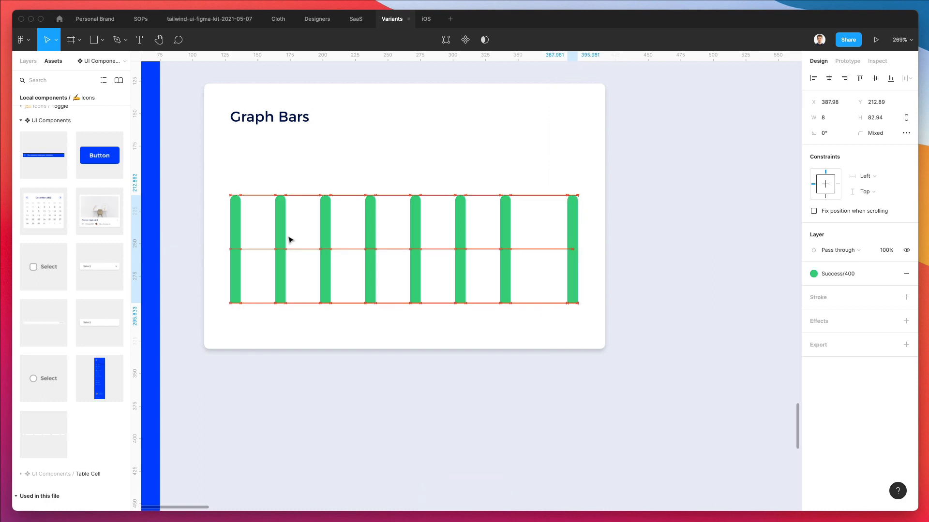
key("Right")
key("Right")
key("Right")
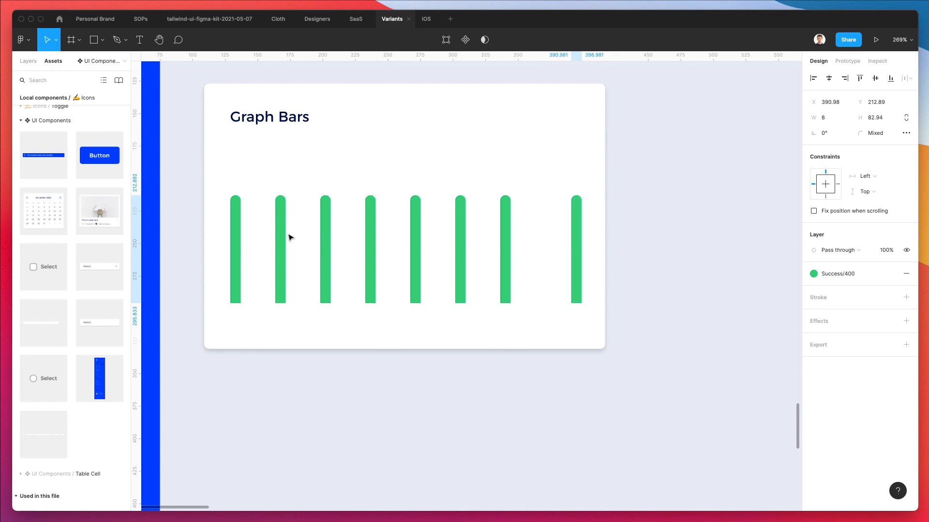
Step: Distribute all eight green bars with equal horizontal spacing across the graph card
left_click_drag(679, 175, 237, 289)
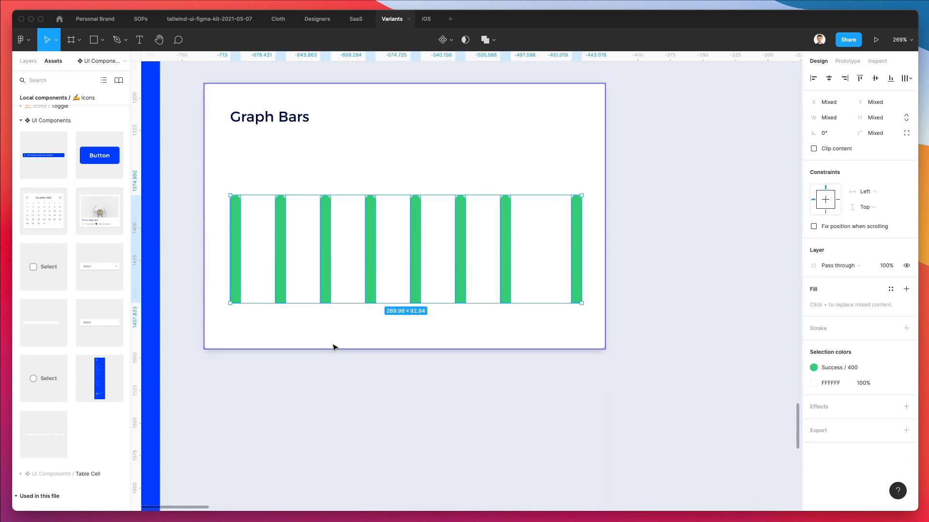
left_click(903, 80)
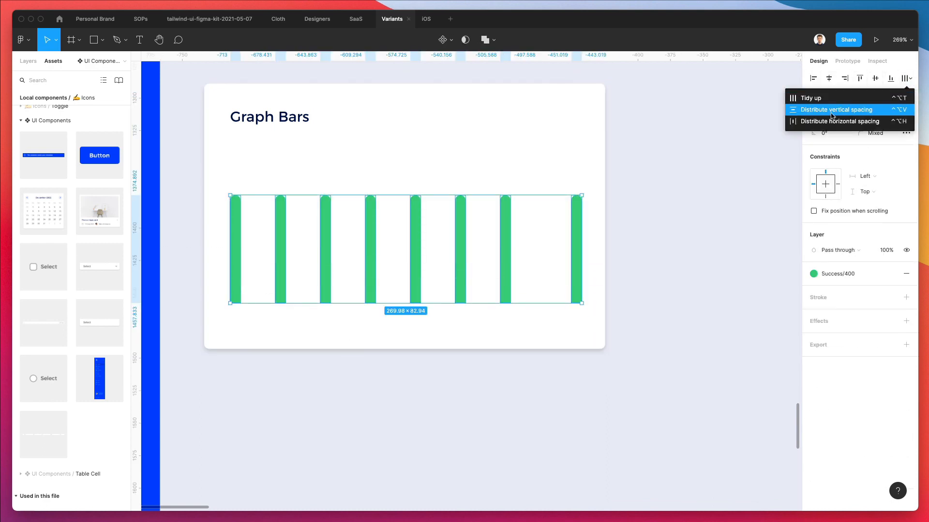
left_click(831, 120)
left_click(617, 235)
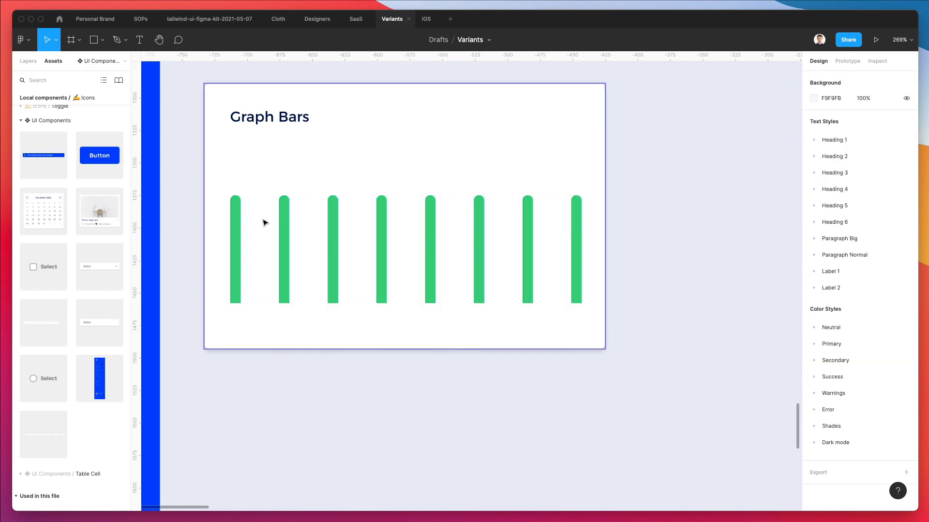
Step: Shorten the second bar to about 42 high and the third bar less, and extend the fifth bar to about 105 high
left_click(285, 219)
left_click_drag(284, 194, 284, 249)
left_click(336, 208)
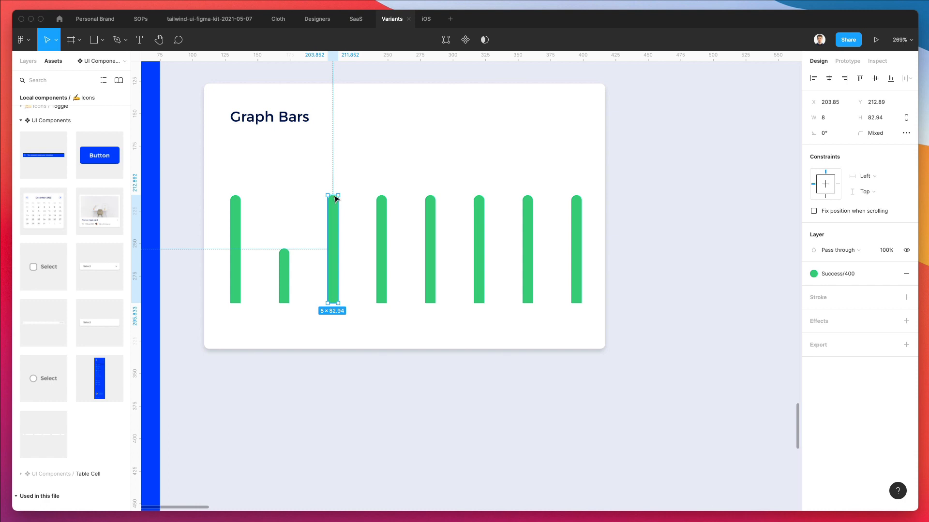
left_click_drag(336, 199, 332, 224)
left_click(430, 220)
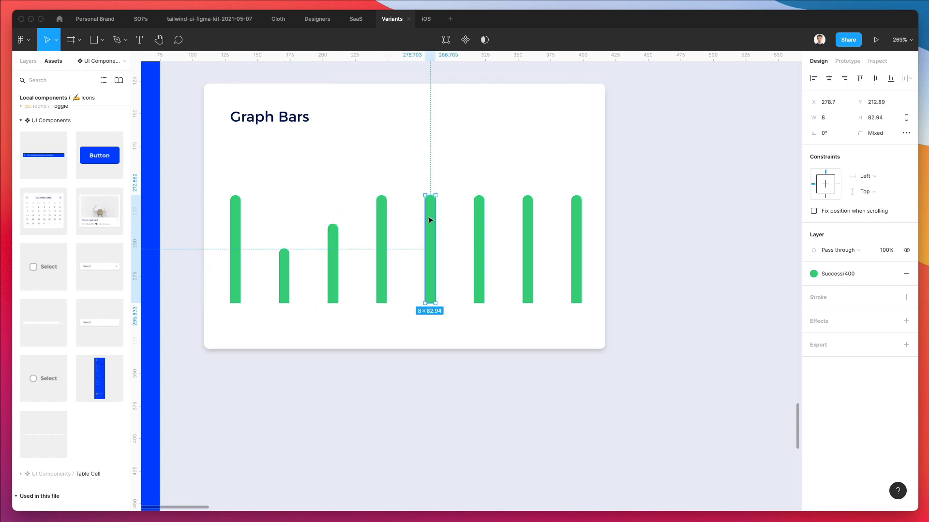
left_click_drag(433, 193, 430, 167)
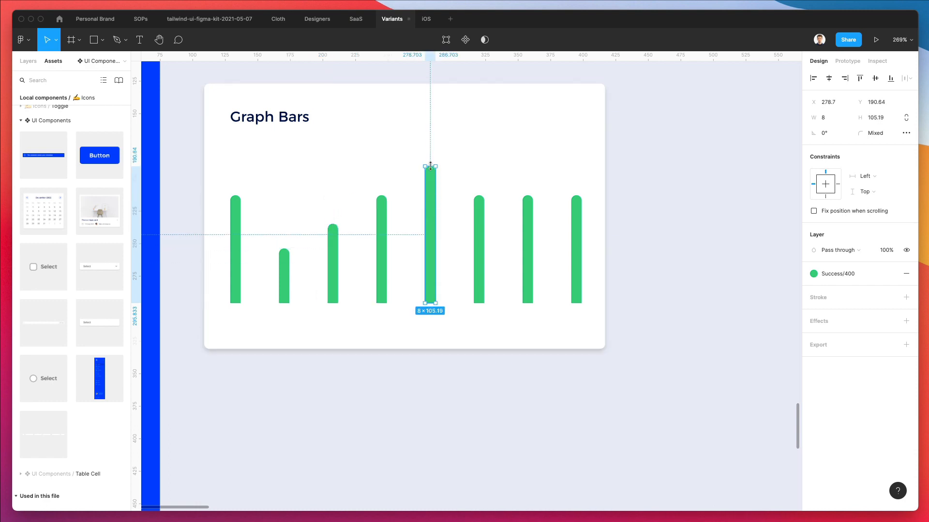
Step: Lower the top of the seventh bar well below its neighbours and shorten the eighth bar to about 74 high
left_click(531, 225)
left_click_drag(528, 197, 528, 237)
left_click(573, 227)
left_click_drag(574, 195, 342, 255)
left_click(638, 198)
Step: Set the width of all eight green bars to 6
scroll(633, 203, "down", 5)
scroll(612, 204, "right", 3)
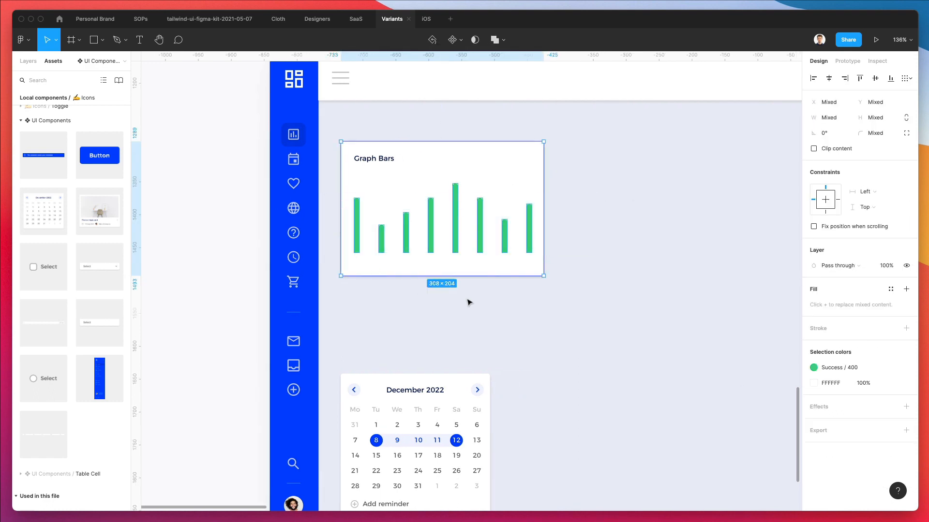
left_click(833, 123)
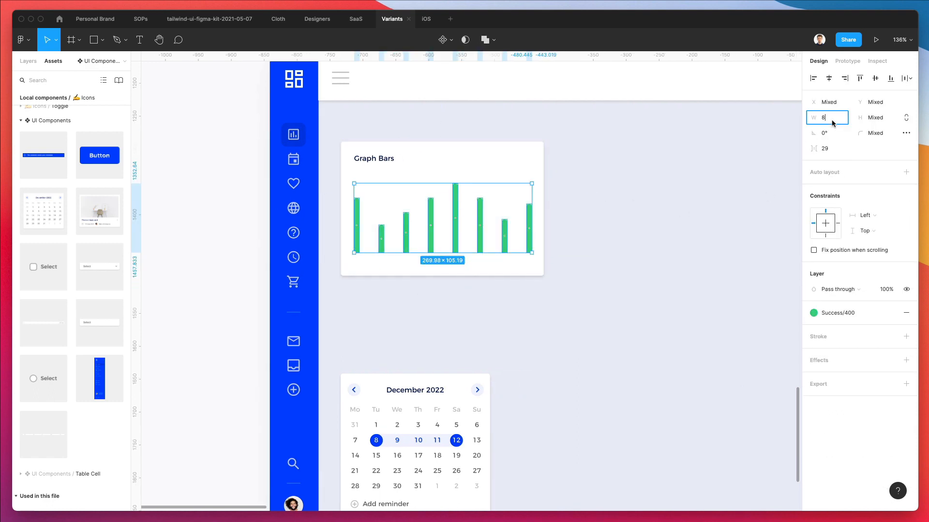
type("6")
key("Return")
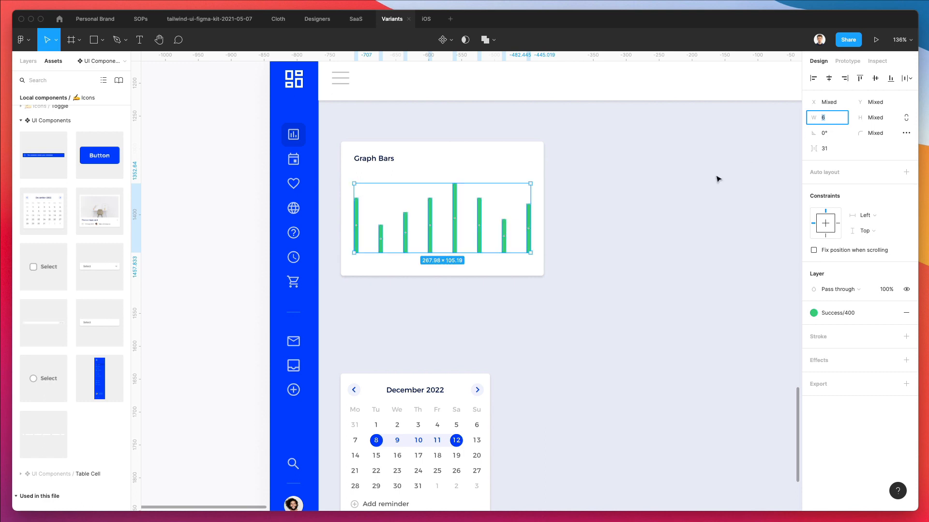
scroll(532, 301, "down", 1)
left_click(517, 293)
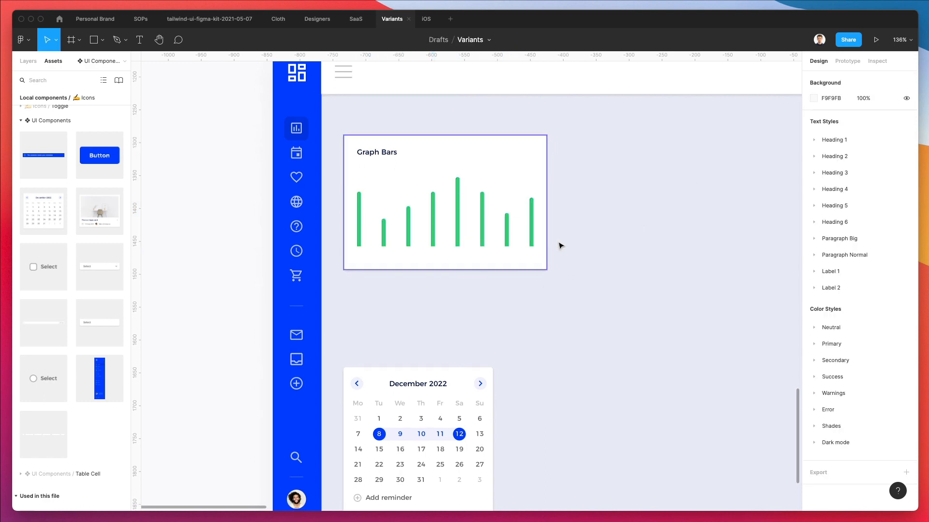
Step: Nudge the Graph Bars heading and all eight bars together 1 px to the right
left_click_drag(575, 208, 354, 251)
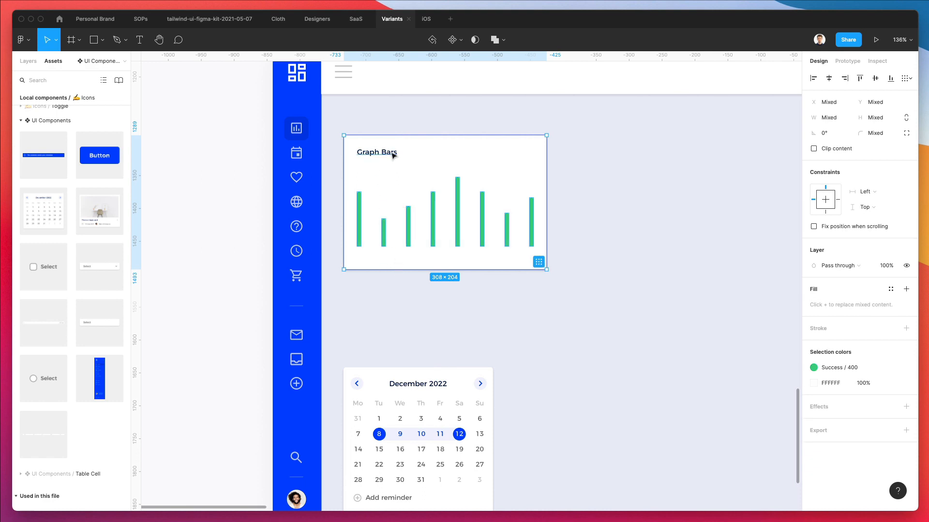
left_click(393, 154, "shift")
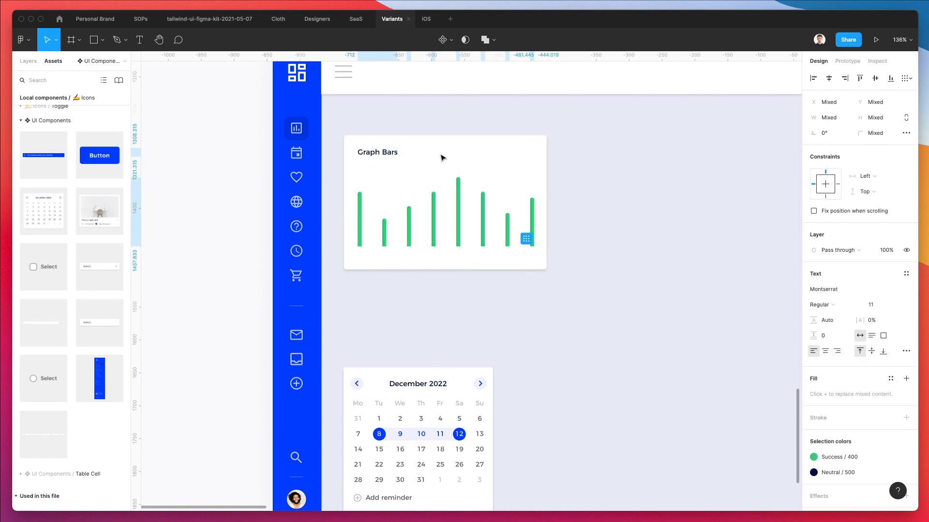
left_click(648, 286)
scroll(411, 181, "up", 3)
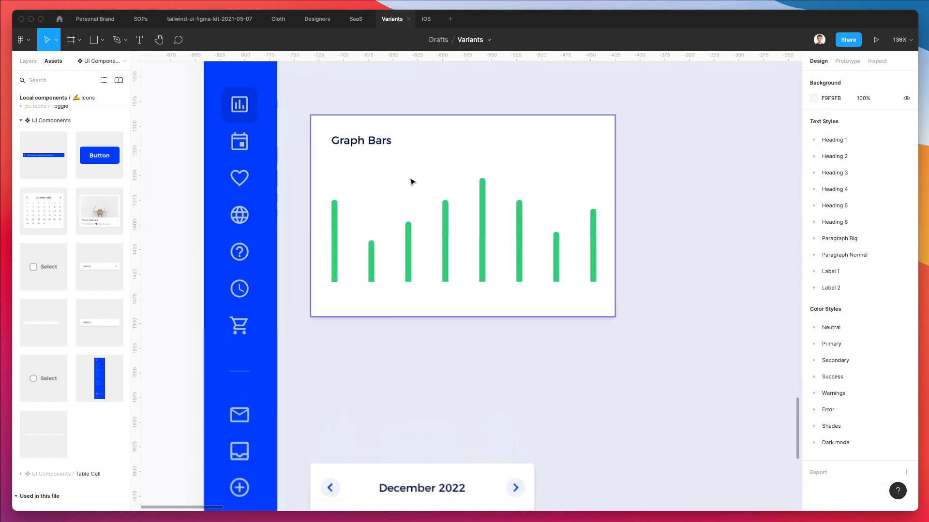
left_click(370, 264)
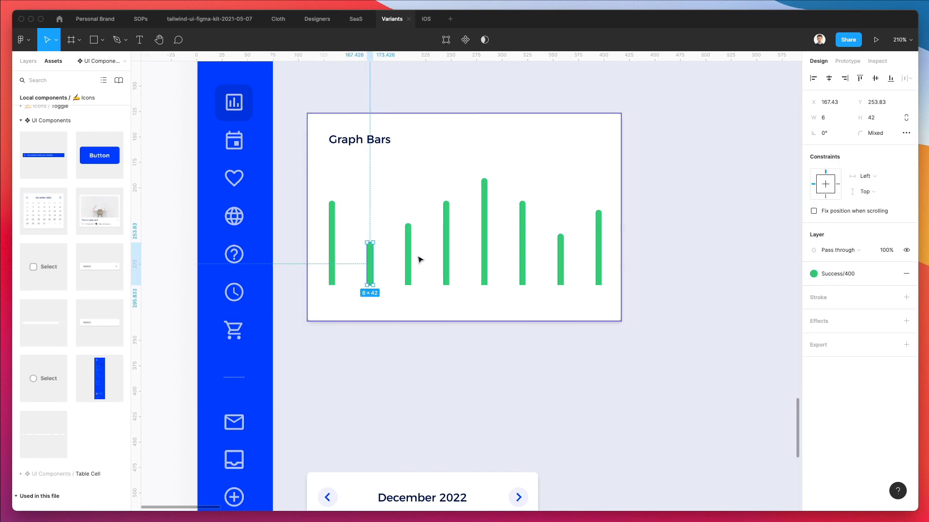
left_click(481, 390)
Step: Draw a horizontal line about 268 long along the base of the bars, from the first bar to the last
key("l")
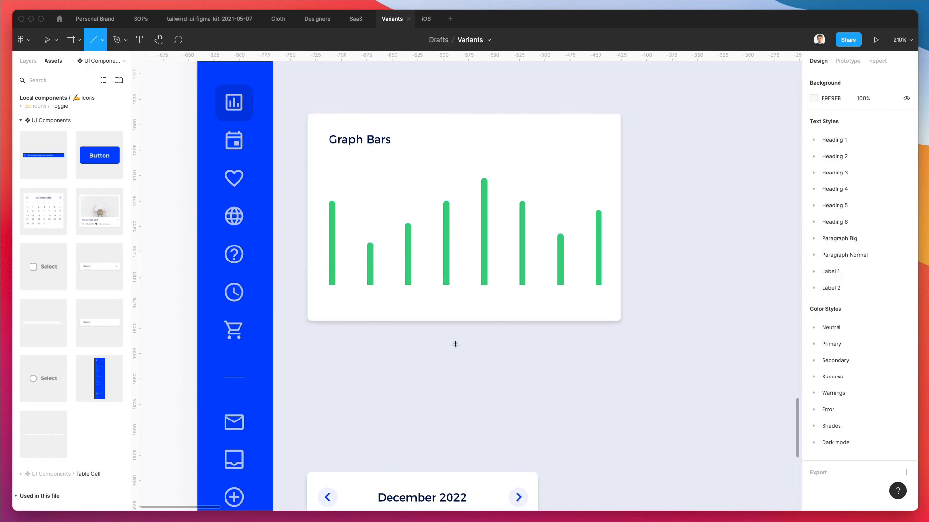
scroll(320, 291, "up", 5)
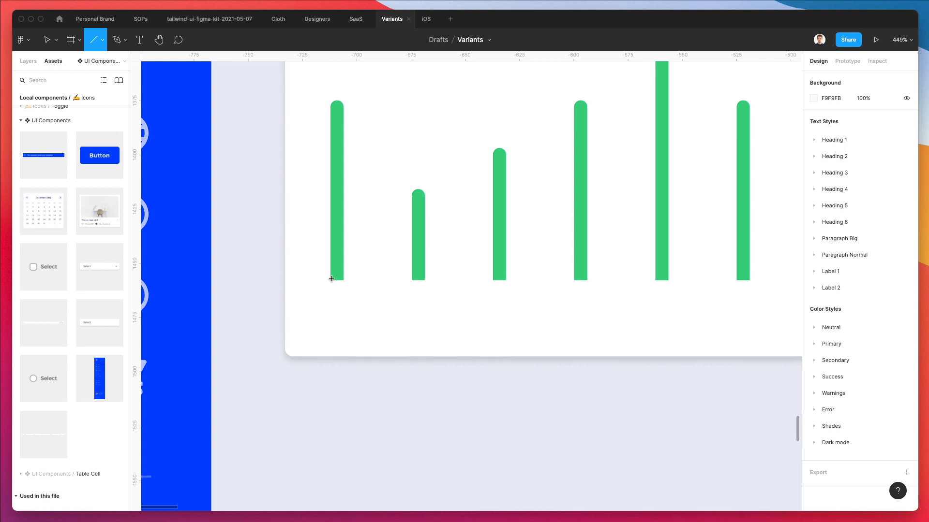
mouse_move(331, 278)
left_mouse_down()
mouse_move(783, 282)
mouse_move(798, 291)
mouse_move(668, 303)
mouse_move(704, 299)
left_mouse_up()
scroll(666, 302, "down", 5)
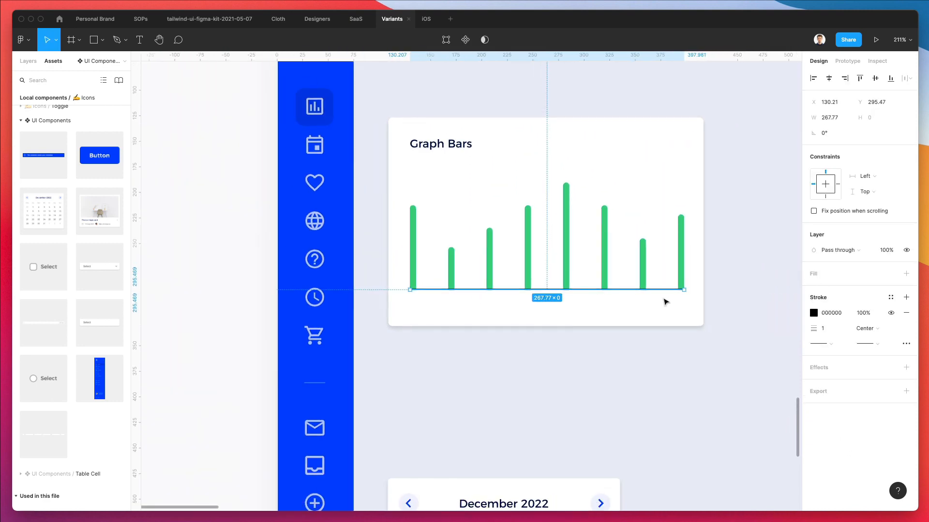
Step: Sample the header menu icon's grey, BDBDBD, as the stroke color of the baseline
scroll(665, 303, "up", 1)
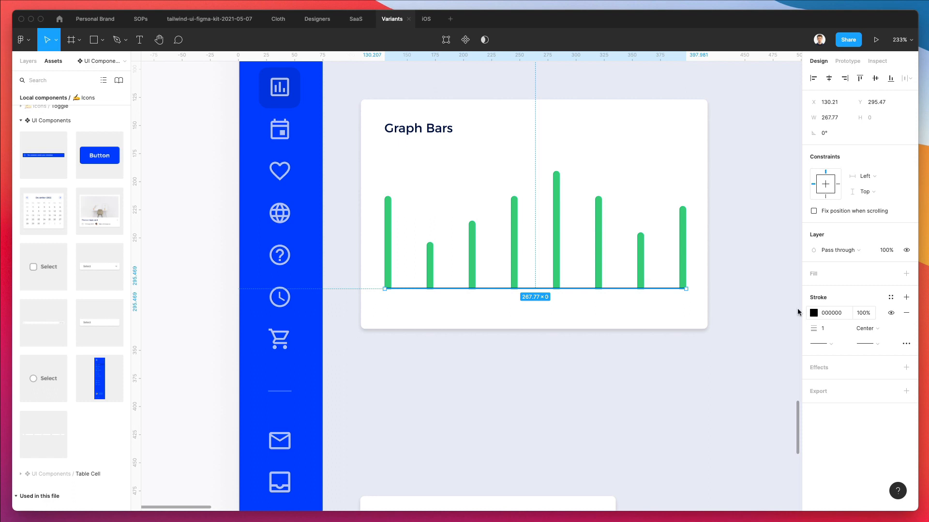
scroll(576, 269, "up", 5)
scroll(574, 269, "right", 2)
key("i")
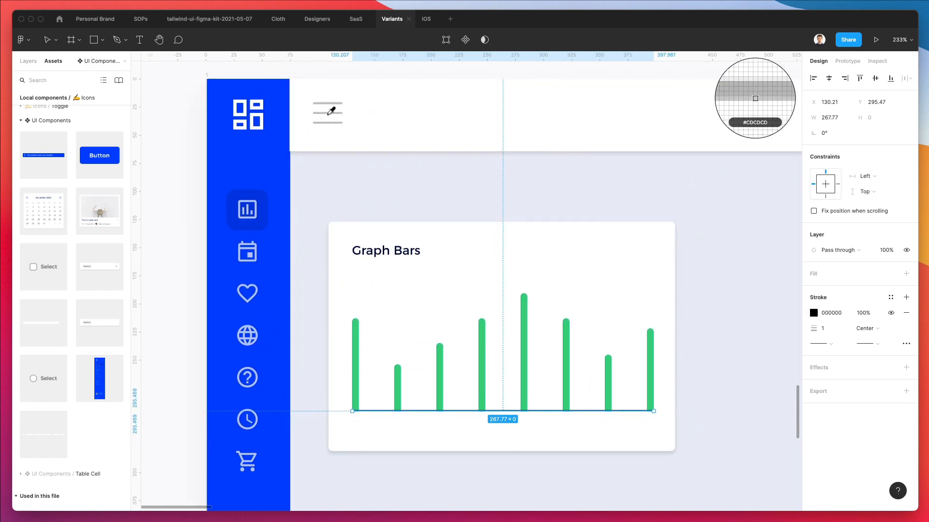
left_click(328, 113)
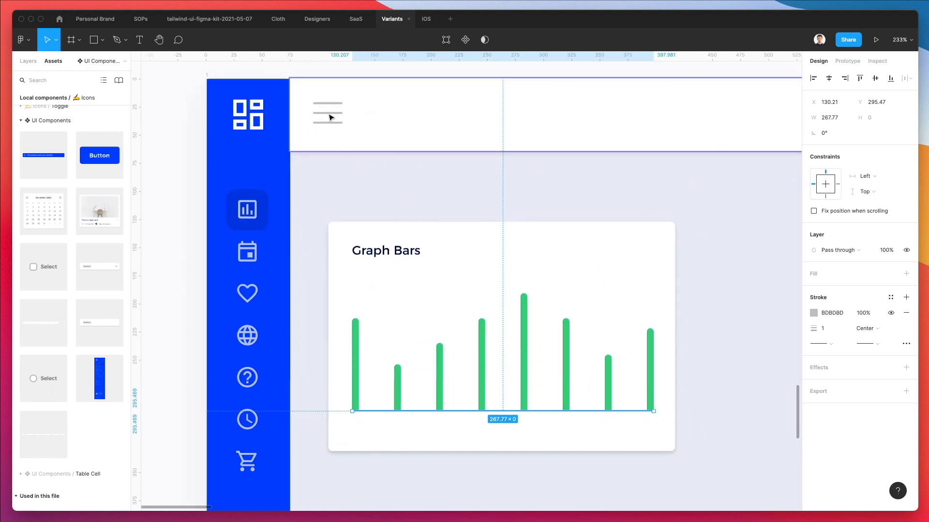
left_click(793, 328)
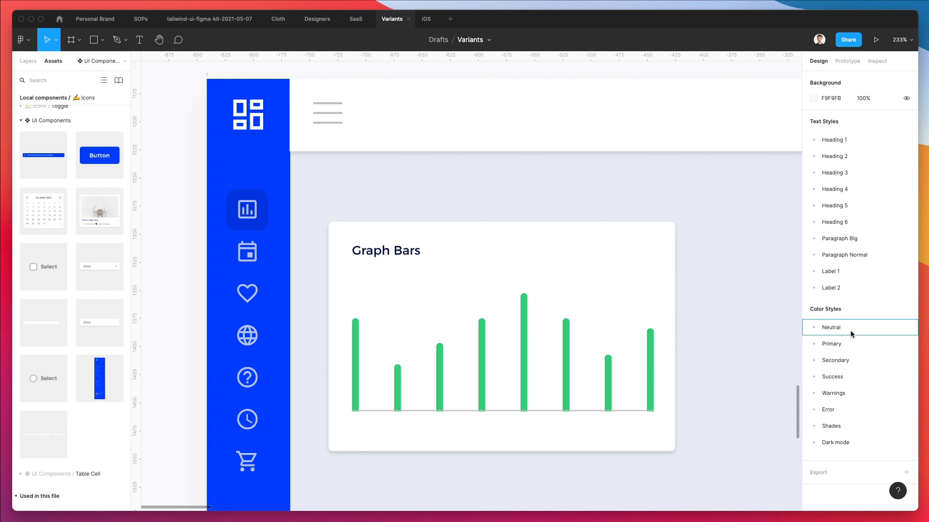
Step: Move the baseline down to Y 296.47 and apply the Gray 6 color style to its stroke
left_click(579, 412)
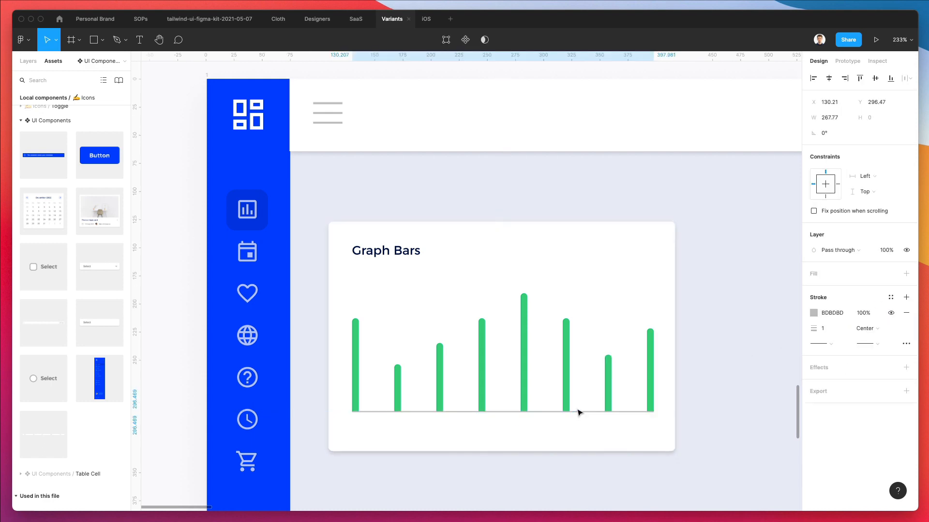
scroll(638, 363, "down", 3)
left_click(891, 297)
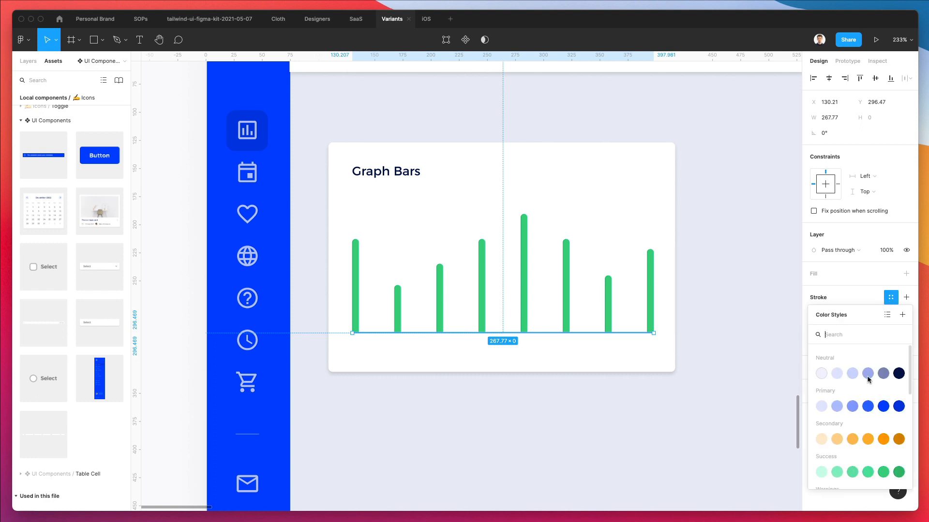
scroll(868, 379, "down", 6)
left_click(881, 414)
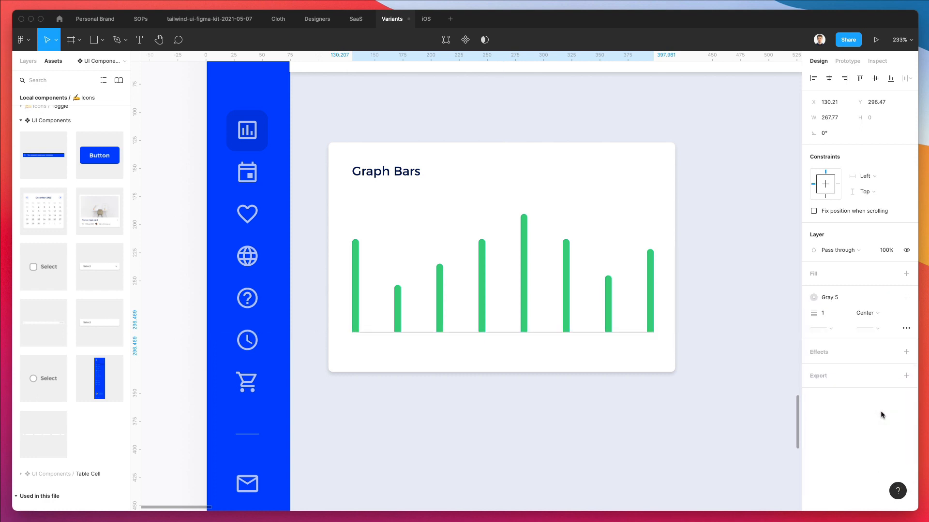
left_click(828, 297)
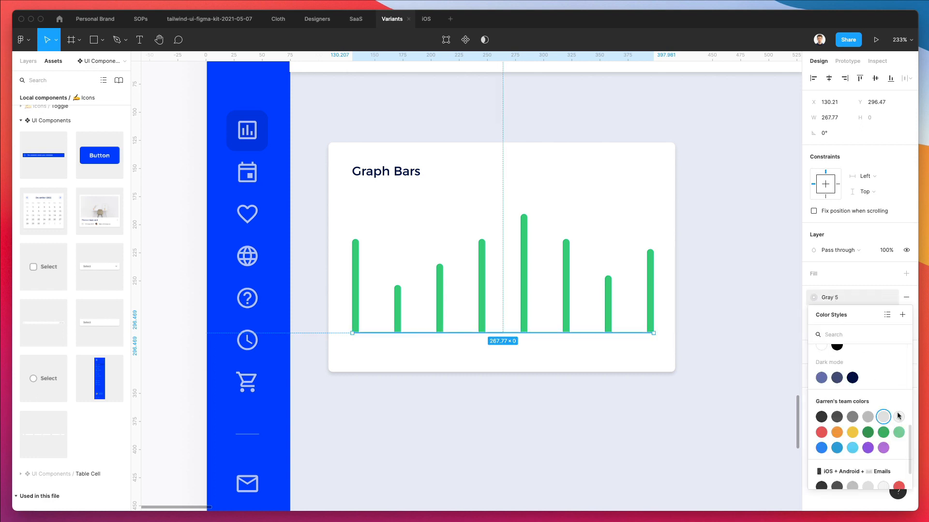
left_click(898, 417)
left_click(632, 419)
Step: Duplicate the baseline upward twice, placing one line at about Y 245 and one level with the tallest bar's top
left_click(498, 332)
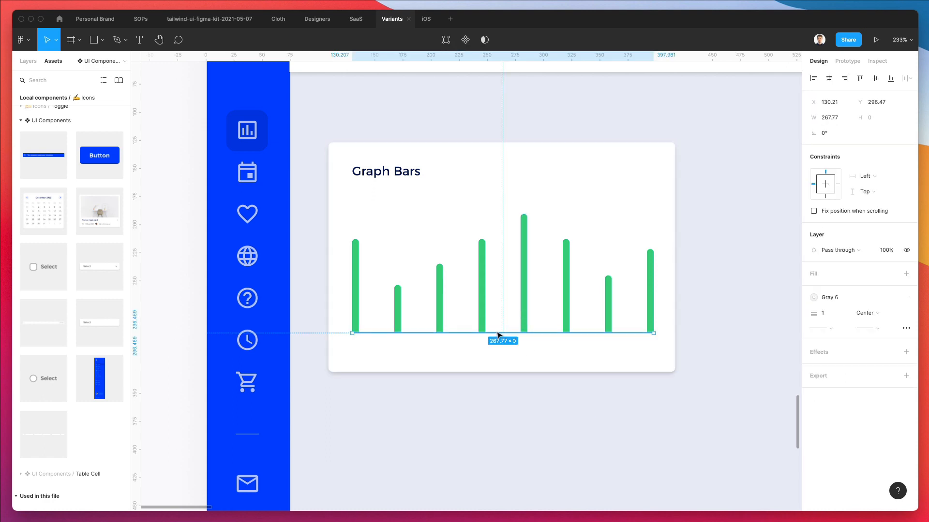
left_click_drag(498, 334, 506, 279)
left_click(719, 253)
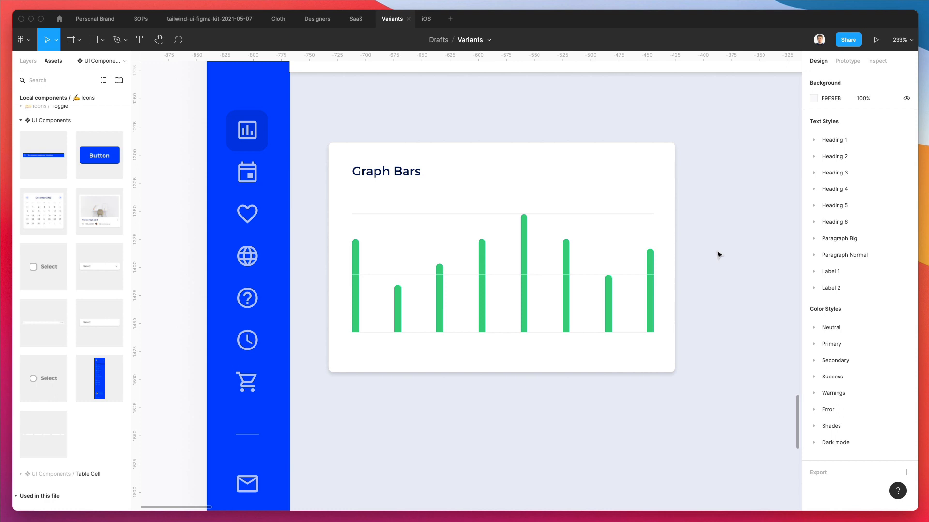
Step: Send the middle gridline behind all eight green bars in the layer order
left_click(613, 275)
left_click(612, 275)
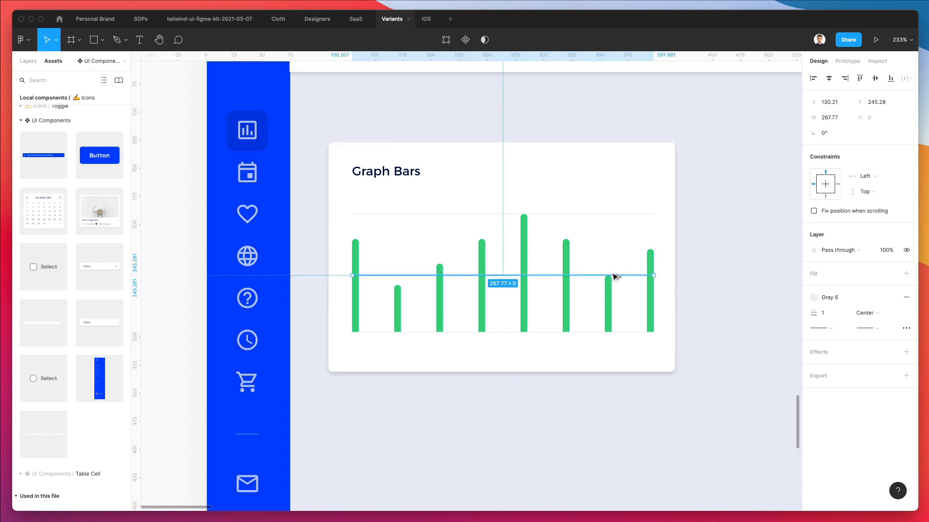
key("alt")
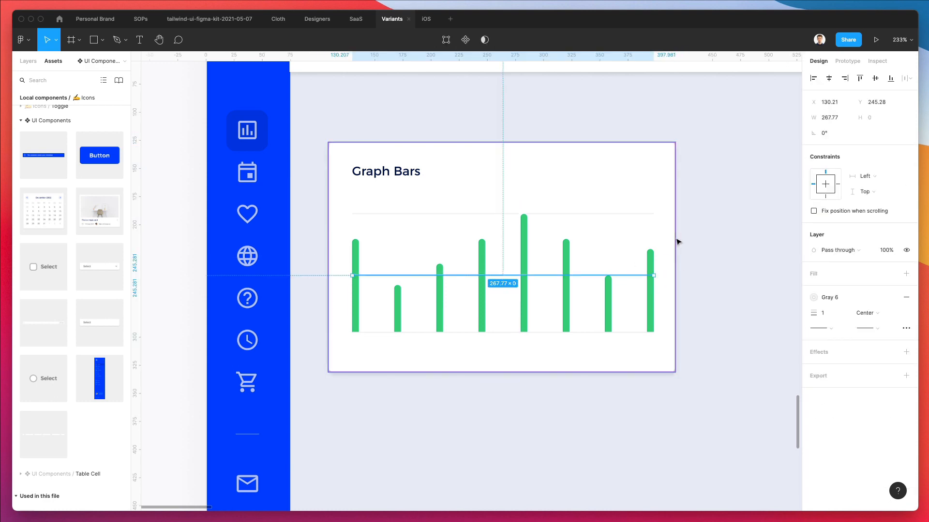
key("Down")
key("Up")
key("alt")
key("super+[")
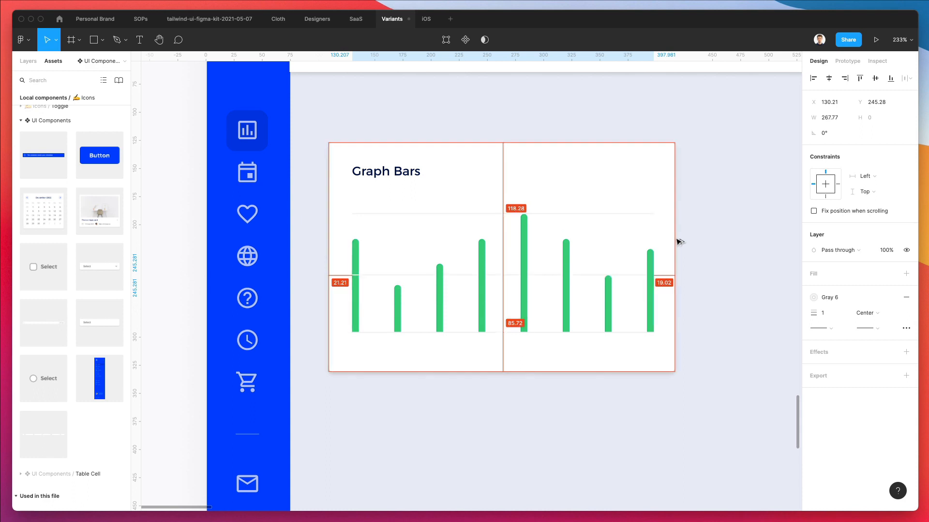
left_click(28, 61)
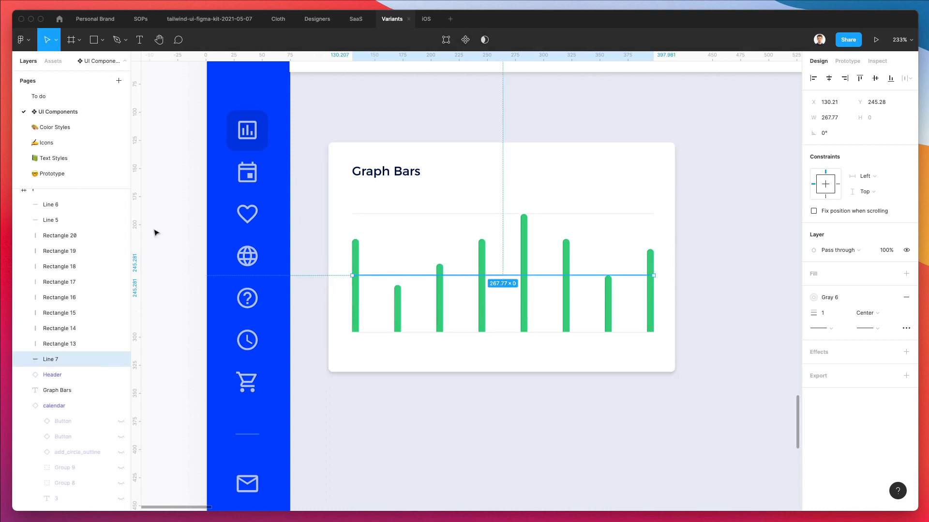
left_click(425, 441)
Step: Move the first bar right to X 140 and the last bar left to about X 382, inset from the gridline ends
scroll(421, 441, "right", 2)
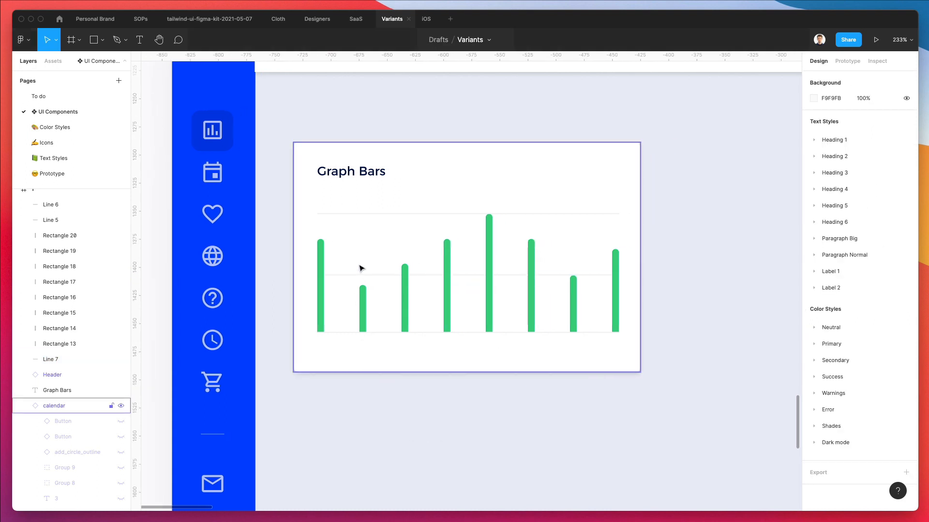
left_click(323, 256)
key("shift+Right")
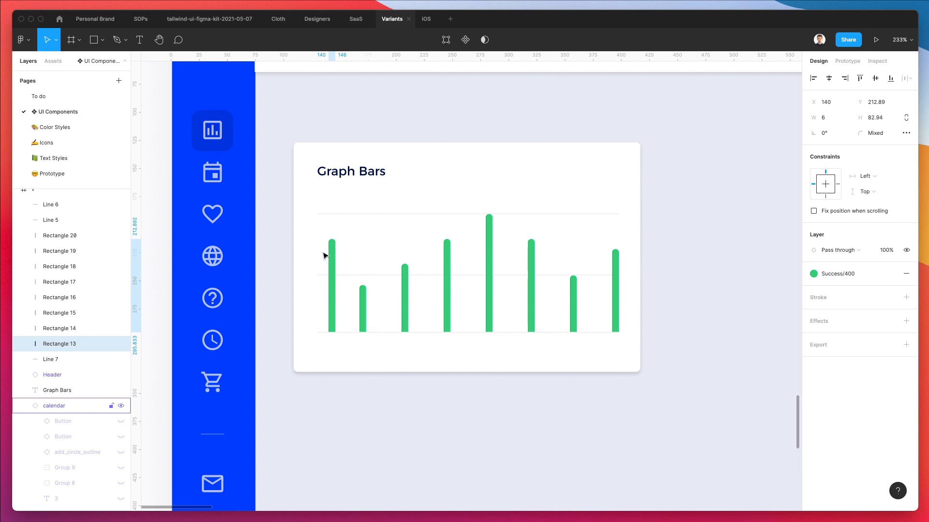
left_click(615, 282)
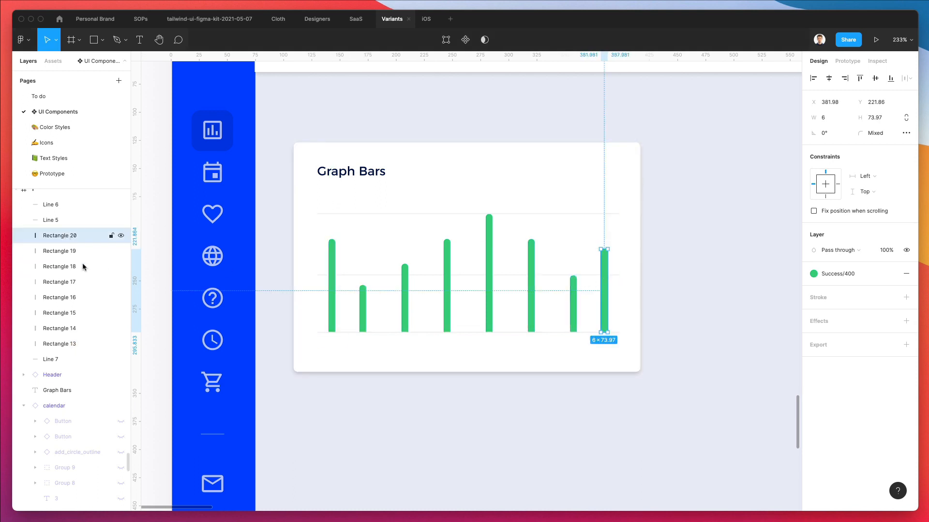
Step: Select all eight green bars and distribute their horizontal spacing evenly
left_click(66, 344, "shift")
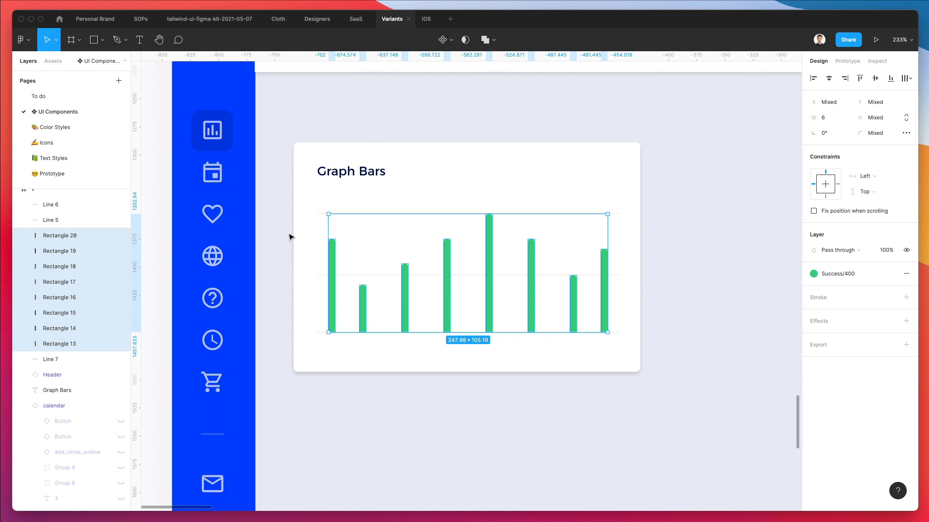
left_click(906, 79)
left_click(840, 121)
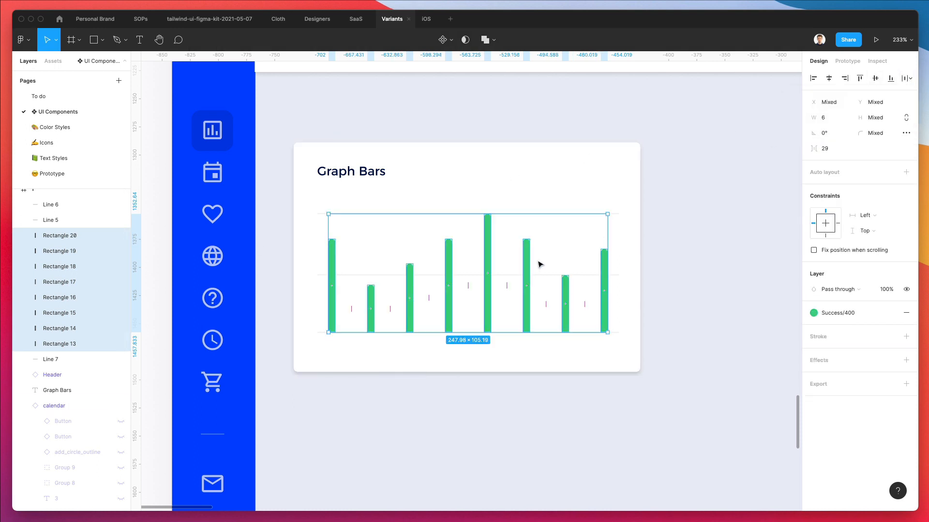
Step: Rename the eight selected bar layers to "Graph bar"
key("super+r")
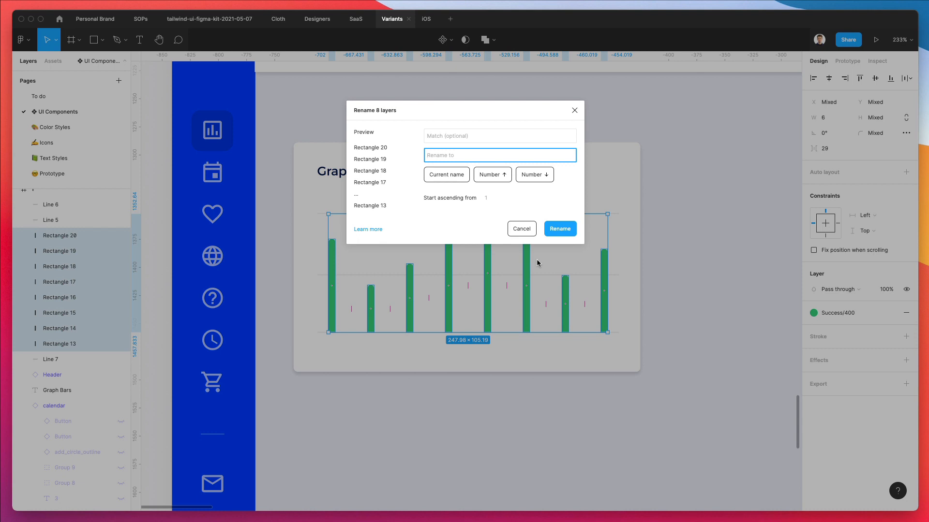
type("Graph bar")
left_click(556, 229)
Step: Rename the three gridline layers to "Line" and move them together beneath the bars in the layer order
left_click(71, 208)
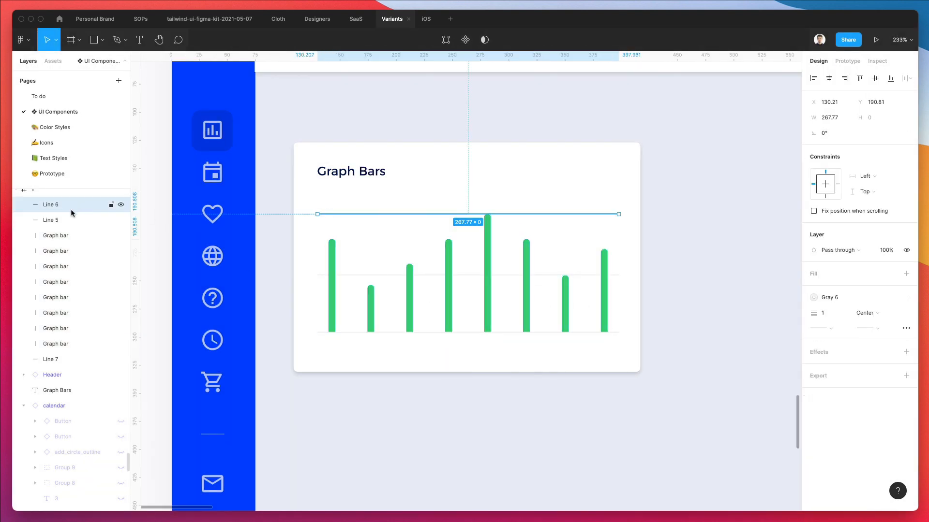
left_click(70, 220, "shift")
left_click(65, 362, "shift")
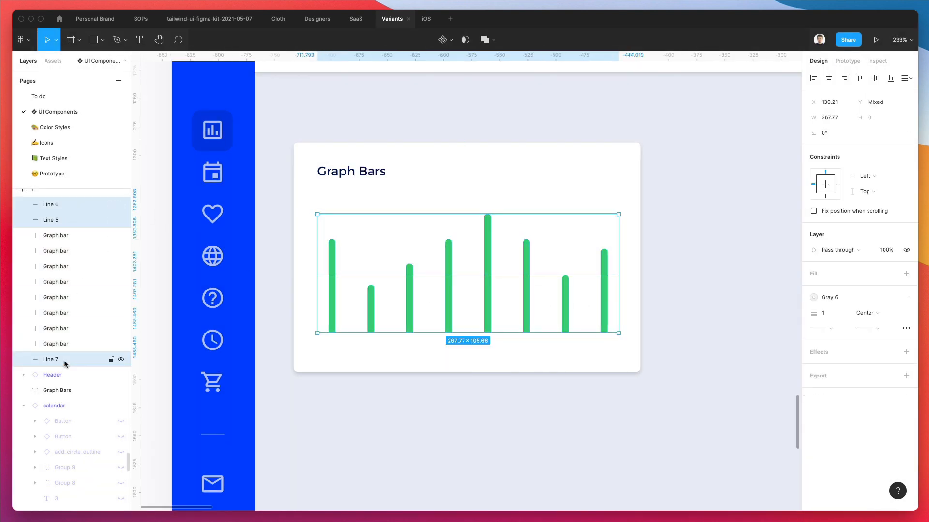
key("super+r")
type("Line")
key("Return")
left_click_drag(66, 365, 65, 367)
left_click(392, 406)
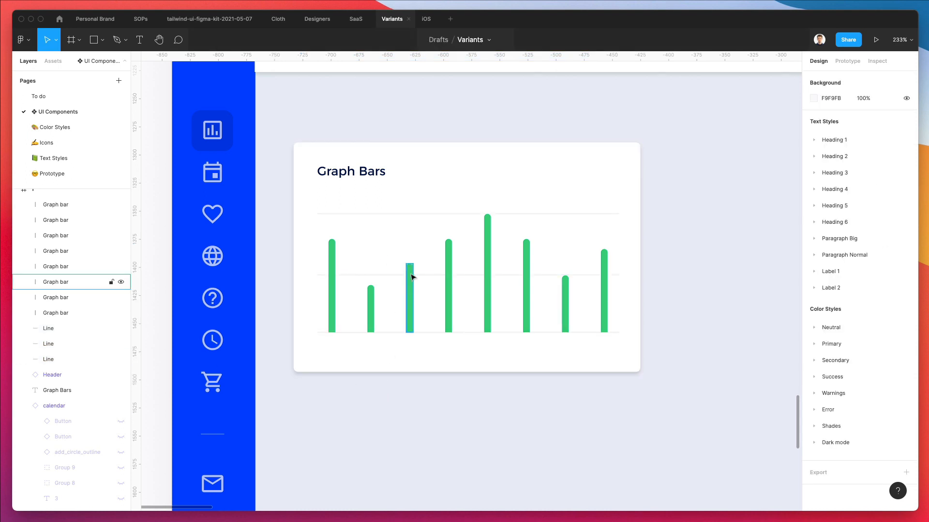
Step: Copy the "Mo" weekday label from the December 2022 calendar and place it in the graph card beneath the first bar
scroll(412, 276, "down", 2)
scroll(410, 276, "down", 10)
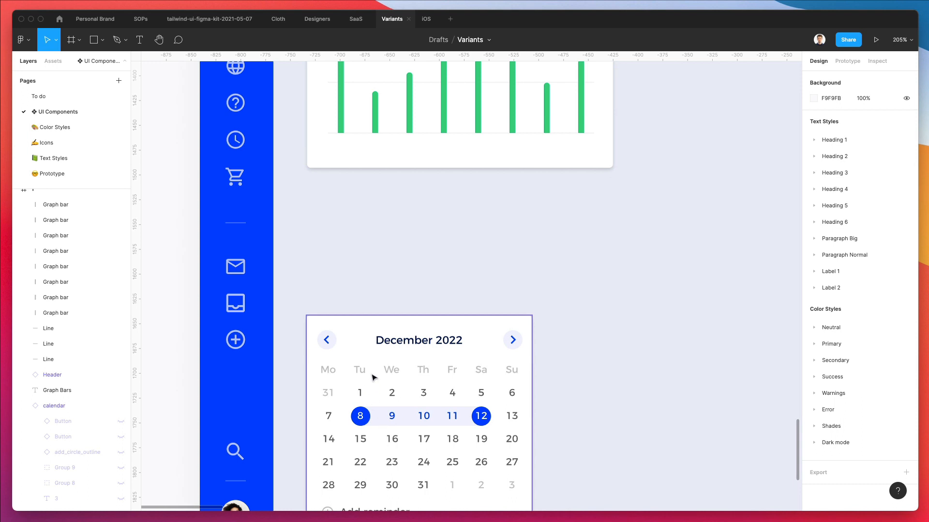
left_click(330, 370)
scroll(443, 137, "up", 5)
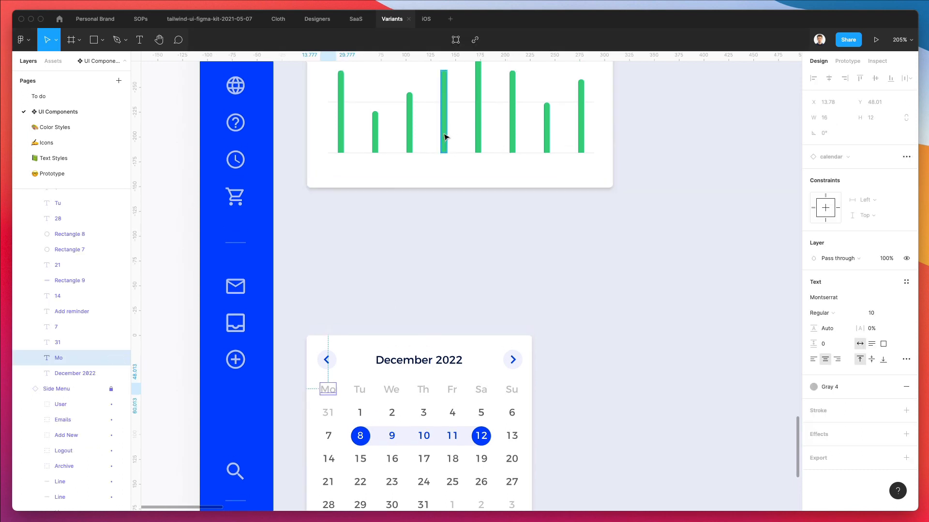
scroll(399, 240, "up", 5)
left_click(347, 280)
scroll(347, 280, "up", 3)
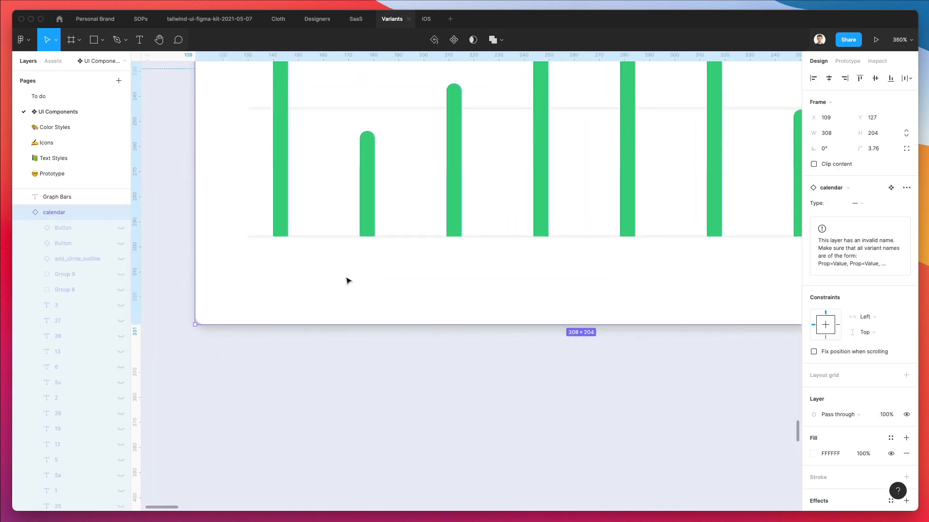
key("super+v")
left_click_drag(210, 108, 513, 365)
scroll(512, 365, "down", 5)
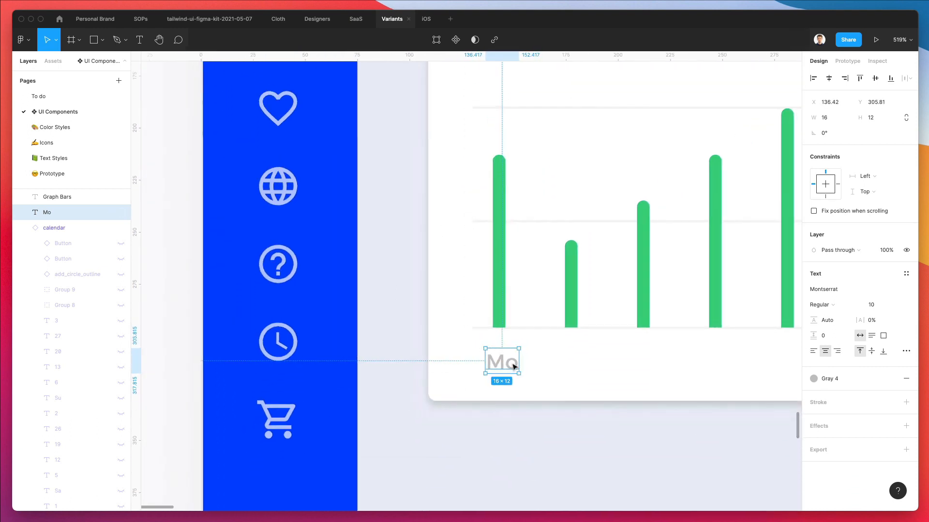
Step: Change the copied label's text to 01, centre it under the first bar at X 136.5, and set its font size to 8
double_click(365, 360)
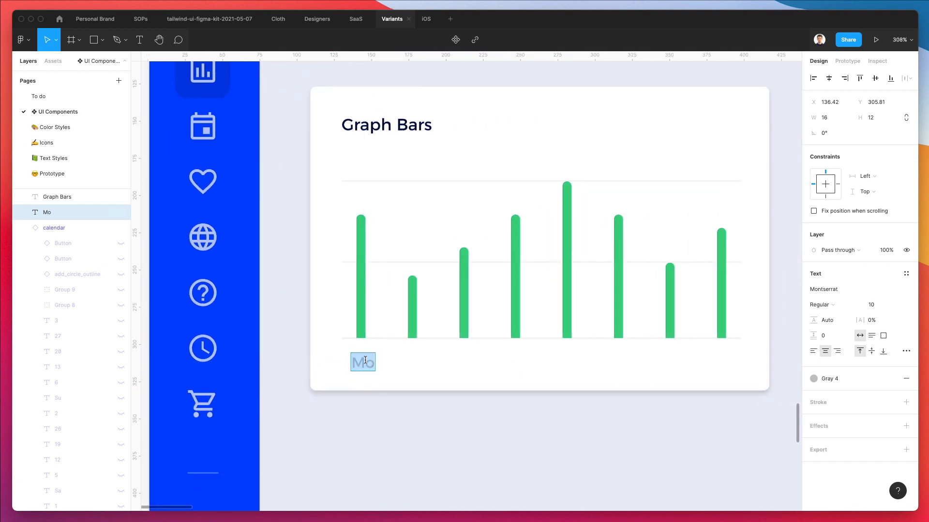
type("01")
key("Escape")
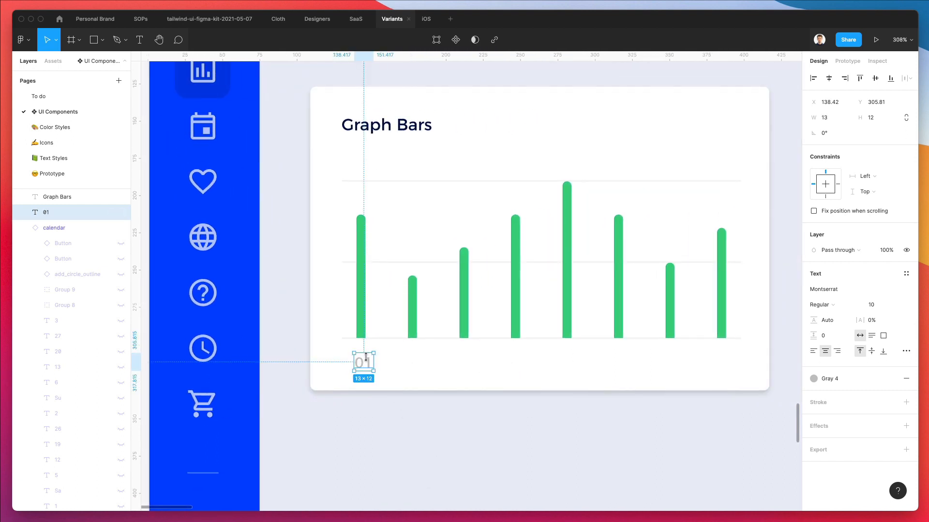
left_click_drag(365, 363, 362, 364)
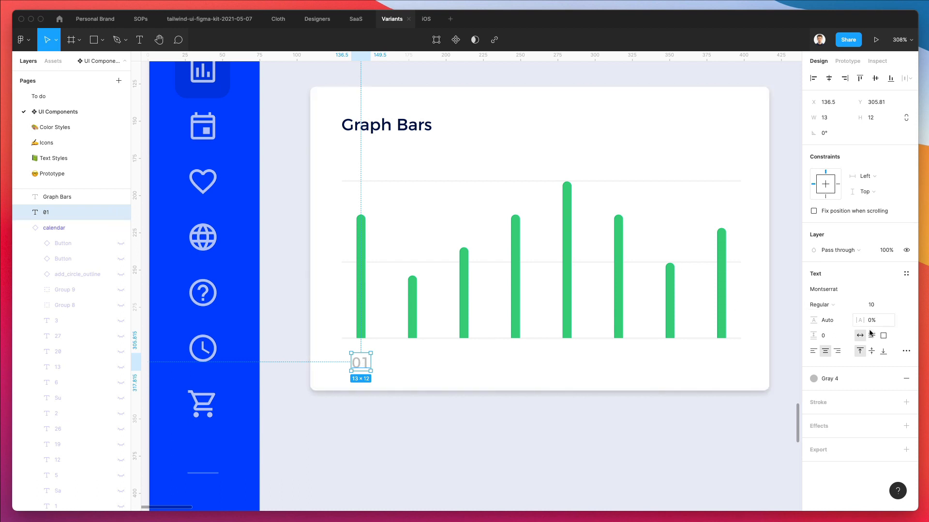
left_click(876, 305)
type("8")
key("Return")
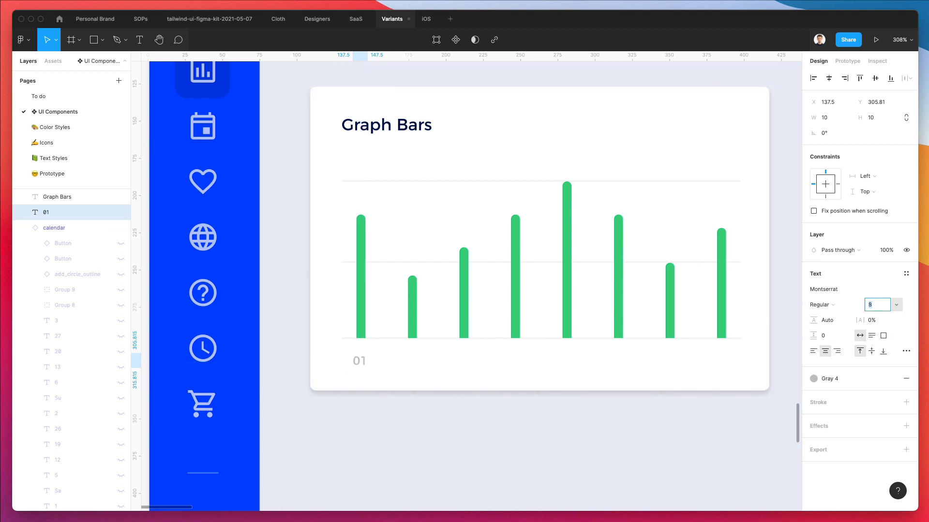
left_click(451, 472)
Step: Nudge the 01 label down to Y 306.81 and duplicate it horizontally so every one of the eight bars has a label
scroll(348, 379, "right", 3)
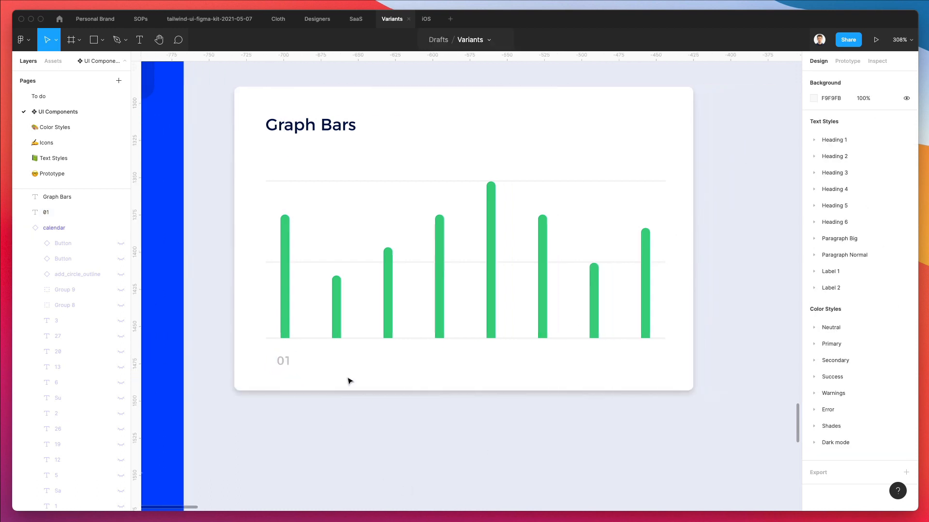
left_click(286, 361)
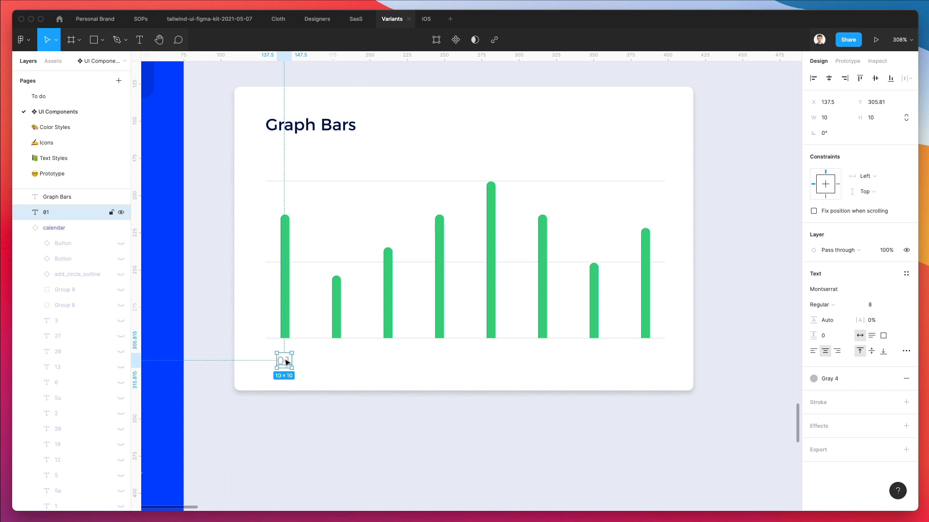
left_click_drag(286, 362, 287, 363)
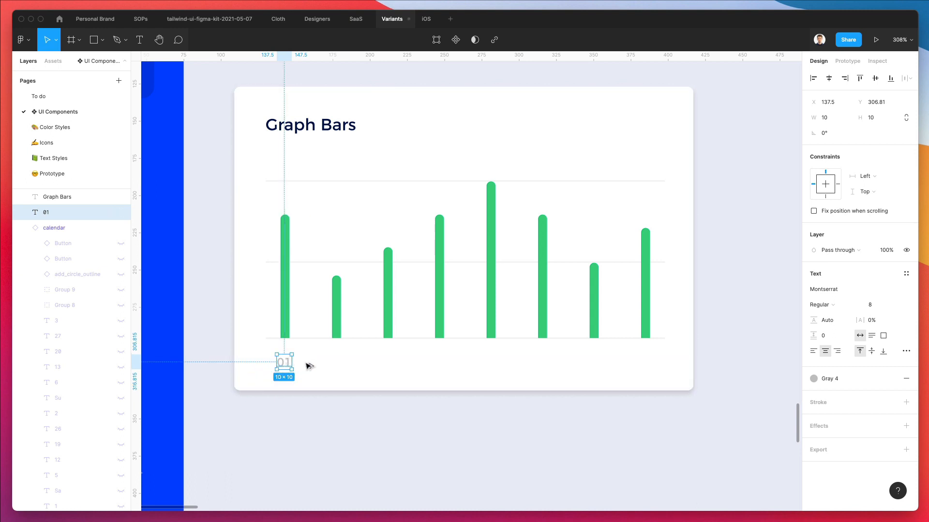
left_click_drag(284, 362, 338, 364)
key("super+d")
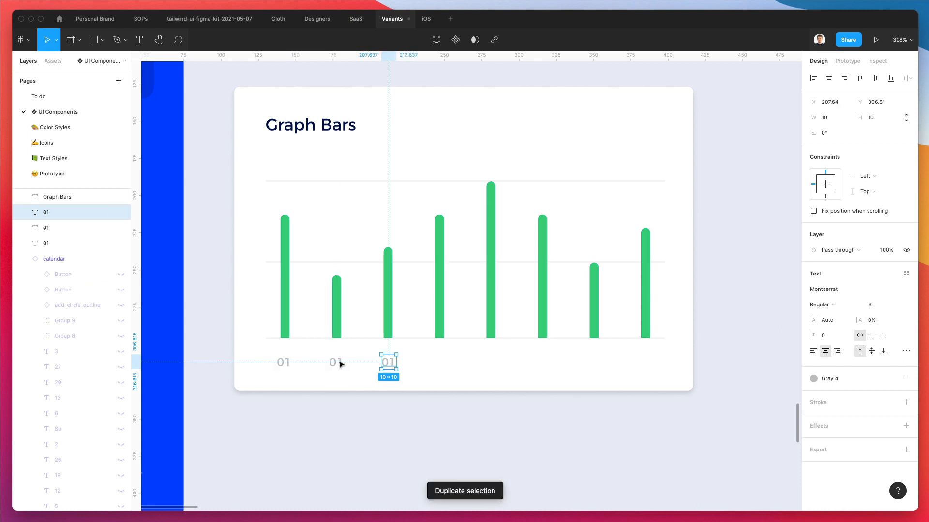
key("super+d")
key("super+d")
key("super+d")
key("super+d")
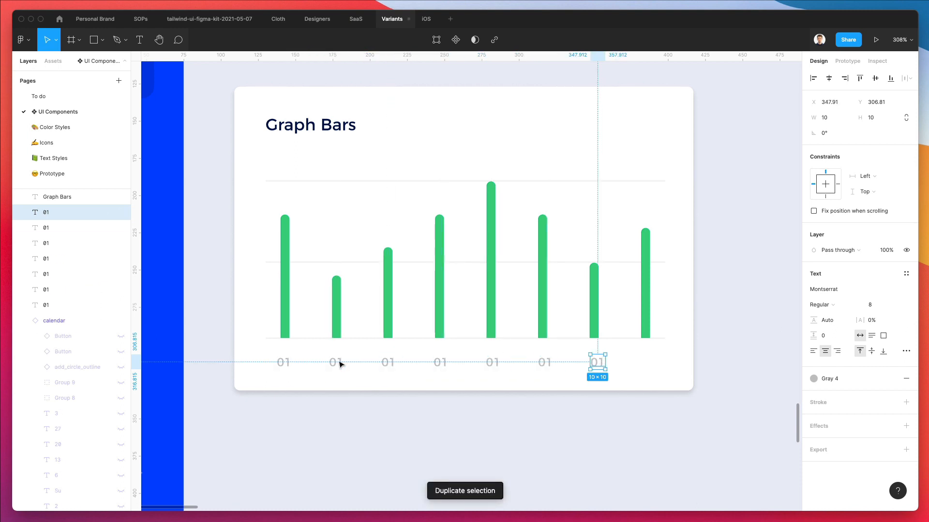
key("super+d")
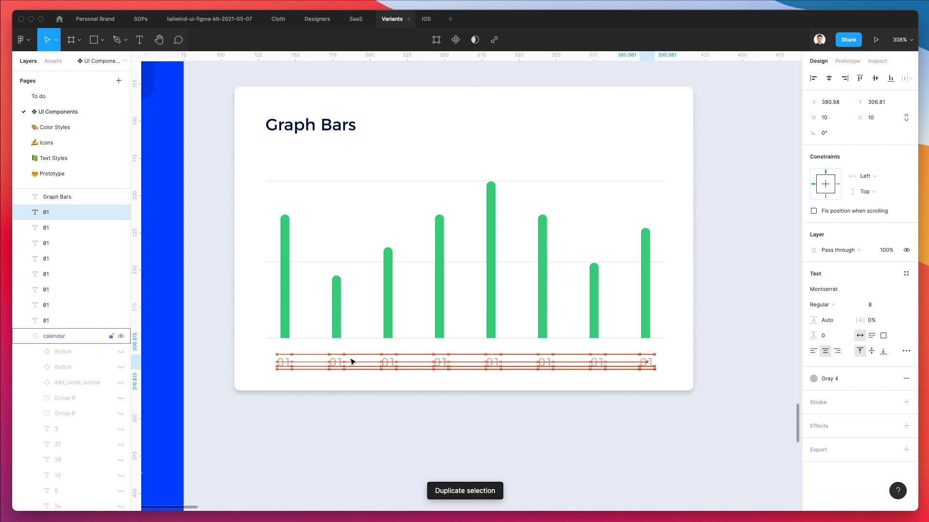
Step: Select the eight 01 labels and distribute their horizontal spacing evenly
left_click_drag(674, 419, 268, 355)
left_click_drag(297, 420, 328, 379, "shift")
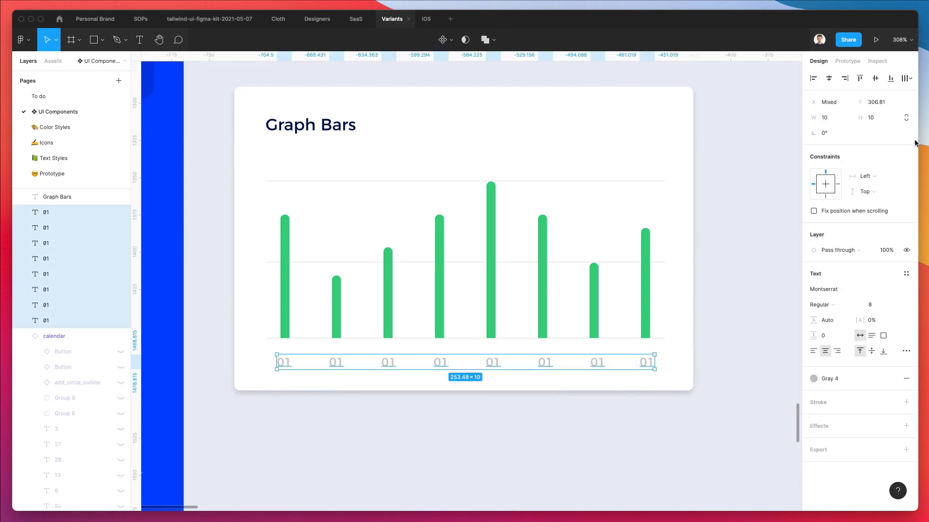
left_click(905, 77)
left_click(822, 121)
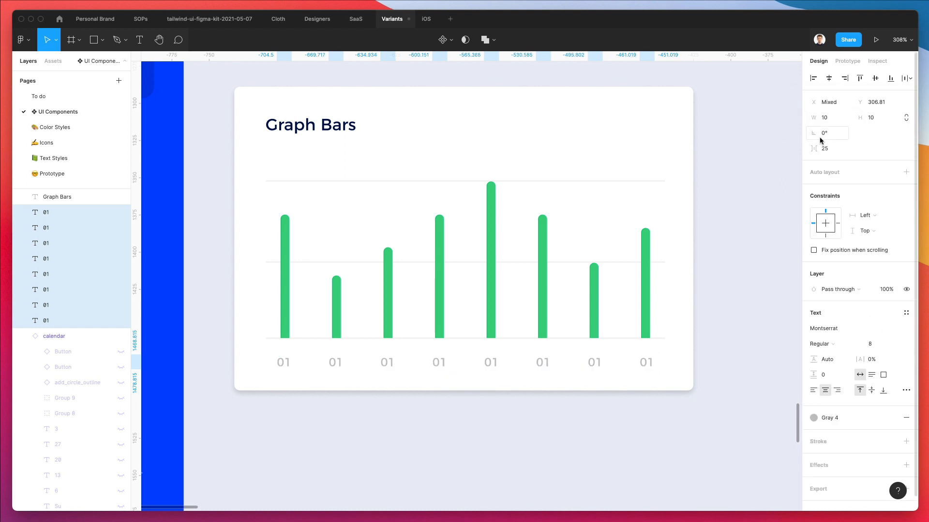
left_click(405, 449)
Step: Renumber the labels under the second to eighth bars as 02, 03, 04, 05, 06, 07 and 08
double_click(341, 361)
type("02")
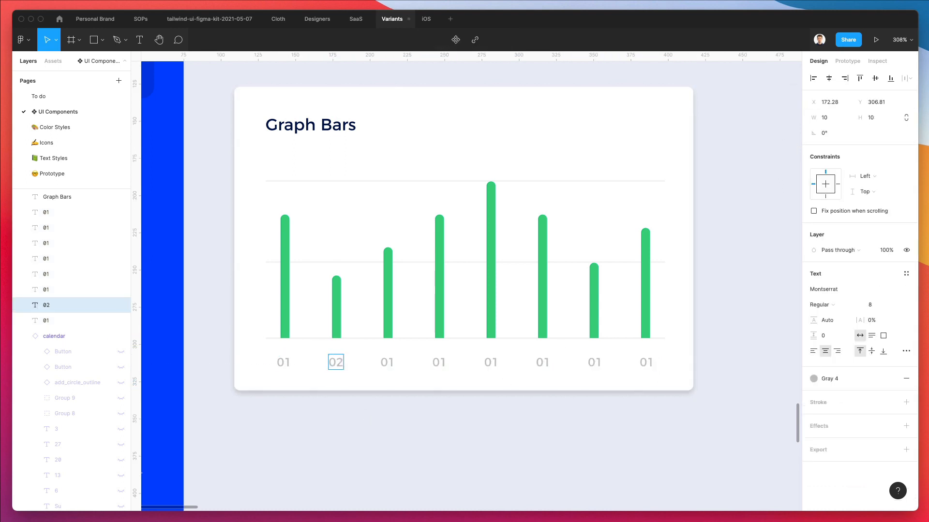
double_click(388, 360)
type("03")
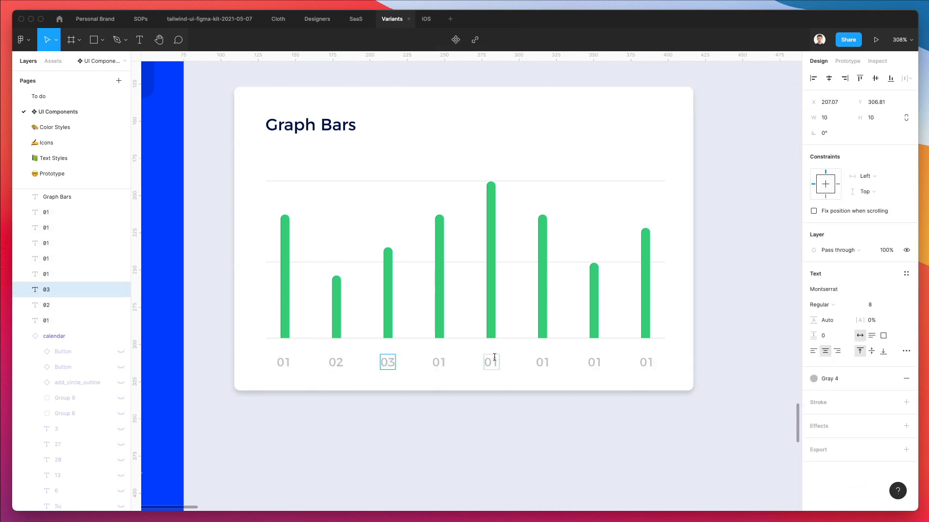
double_click(439, 361)
type("04")
double_click(494, 360)
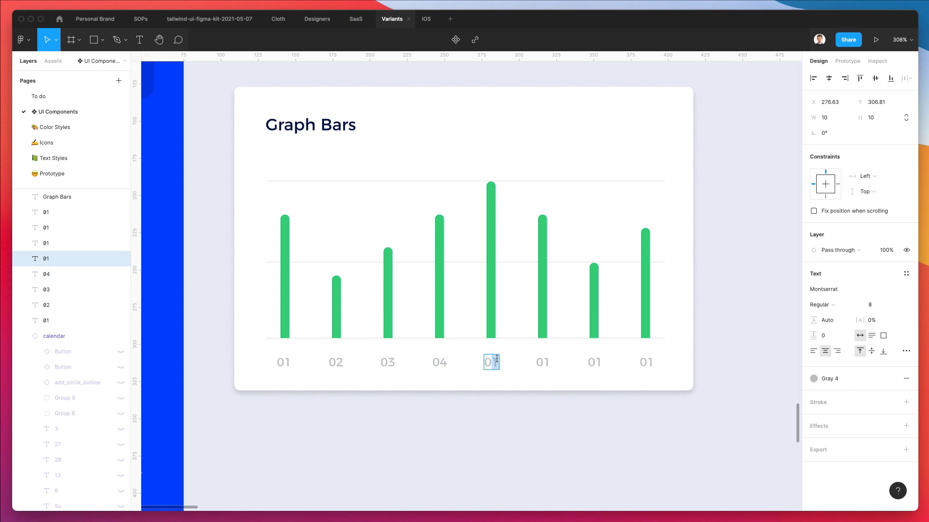
double_click(549, 360)
double_click(595, 361)
type("07")
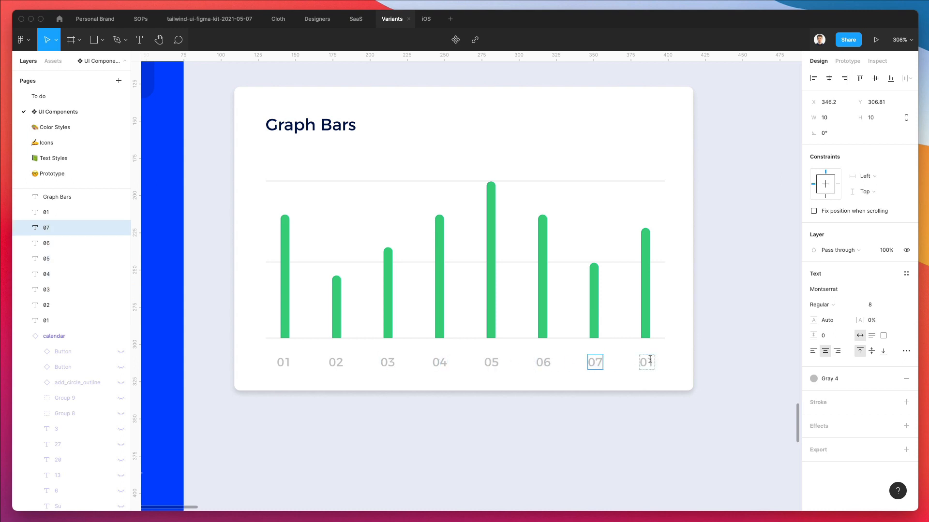
double_click(650, 360)
left_click(748, 352)
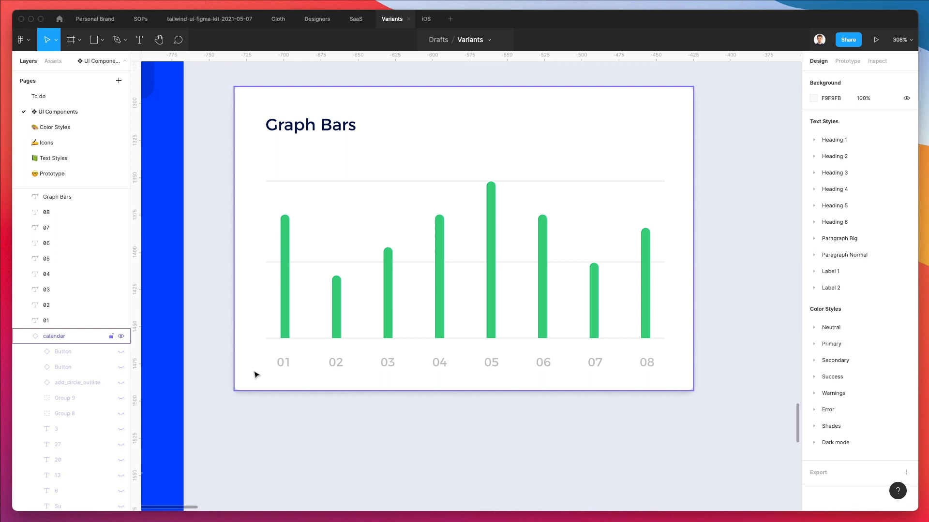
Step: Duplicate the 01 label to just left of the baseline and change the copy's text to -1
left_click(280, 362)
left_click_drag(288, 361, 257, 339)
double_click(256, 335)
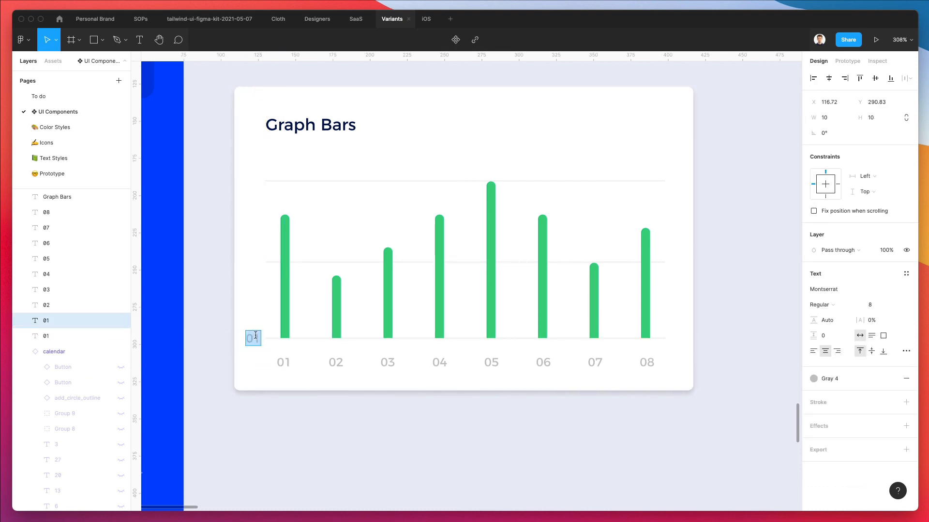
type("-")
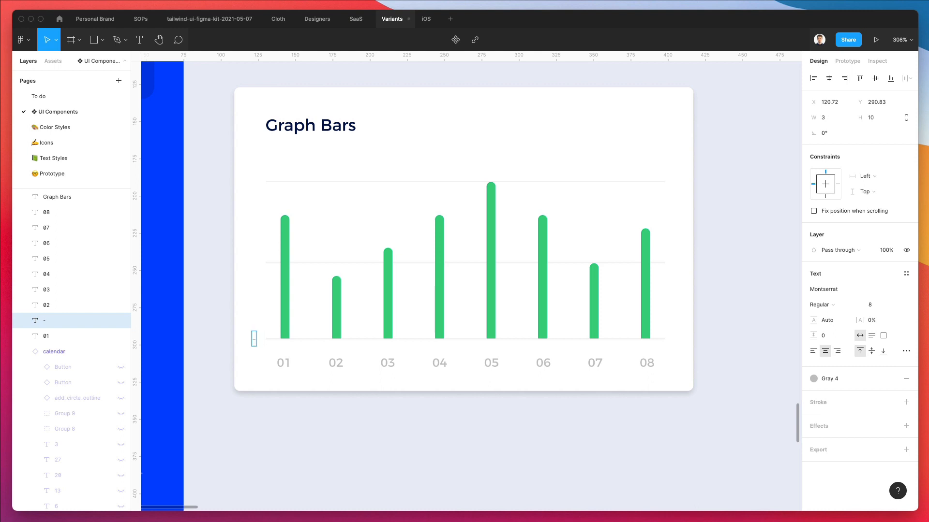
key("Escape")
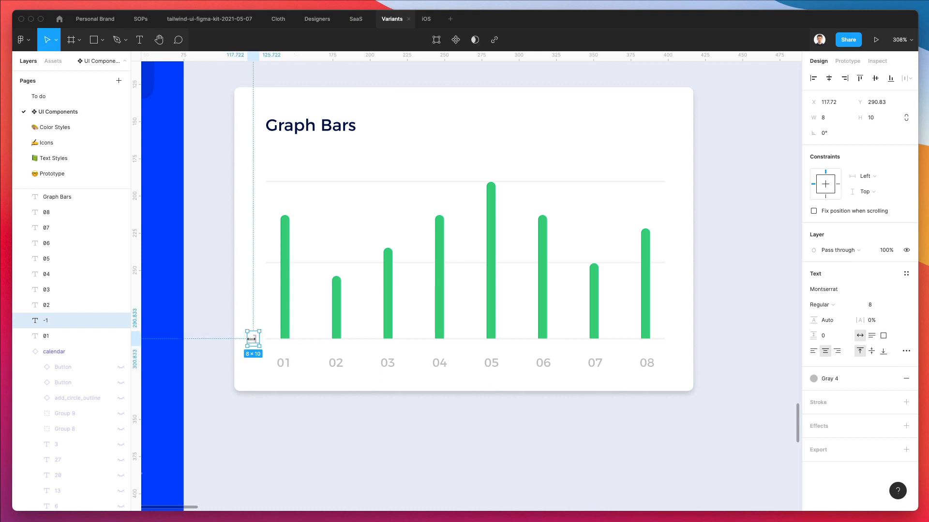
Step: Duplicate the -1 label upward beside the other two gridlines, changing the middle one to -2 and the upper one to -3
left_click_drag(258, 338, 267, 267)
key("super+d")
double_click(251, 261)
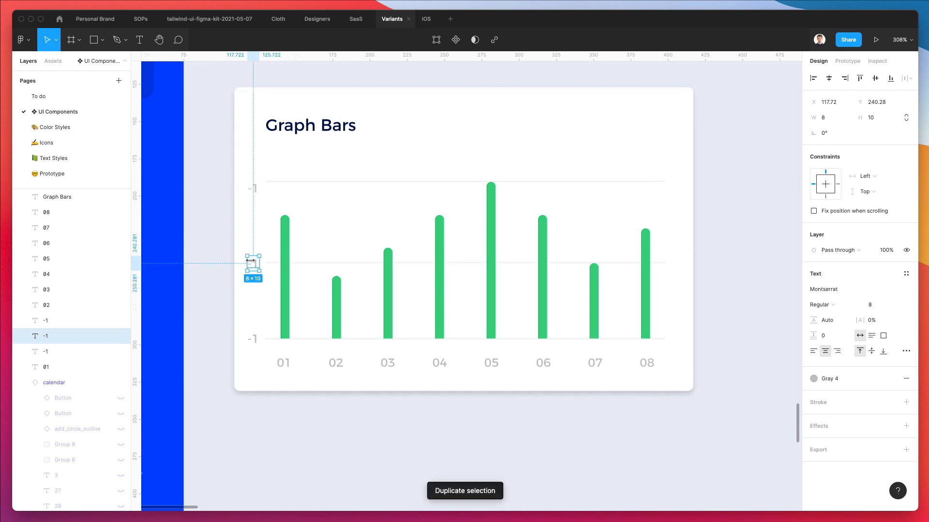
type("-2")
scroll(257, 222, "left", 1)
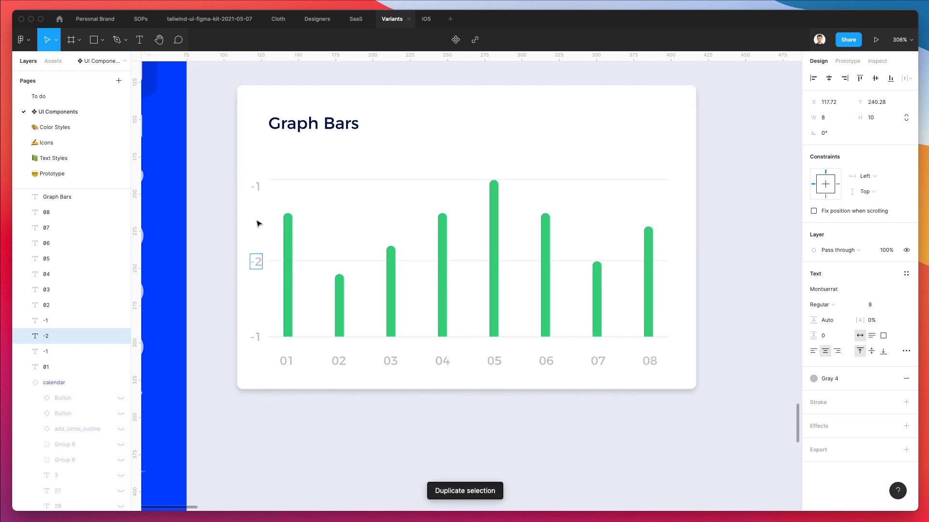
double_click(256, 186)
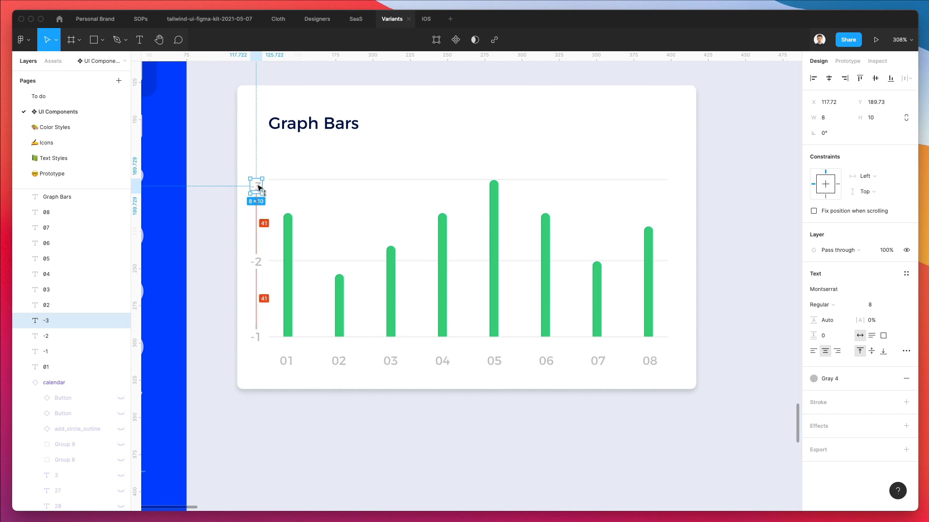
Step: Align the axis labels with their gridlines by moving -3 up to Y 184.64 and -2 up to Y 239.28
left_click_drag(259, 187, 260, 184)
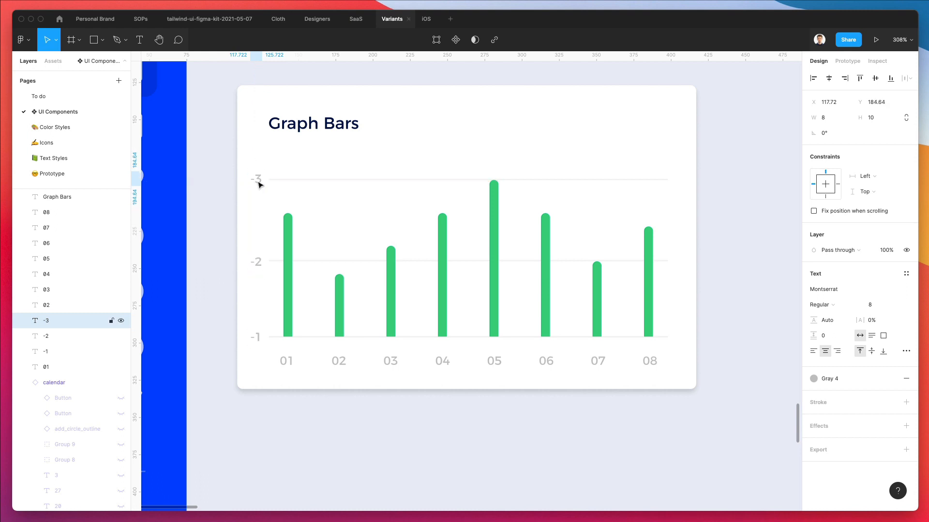
left_click_drag(257, 262, 256, 259)
scroll(257, 260, "down", 3)
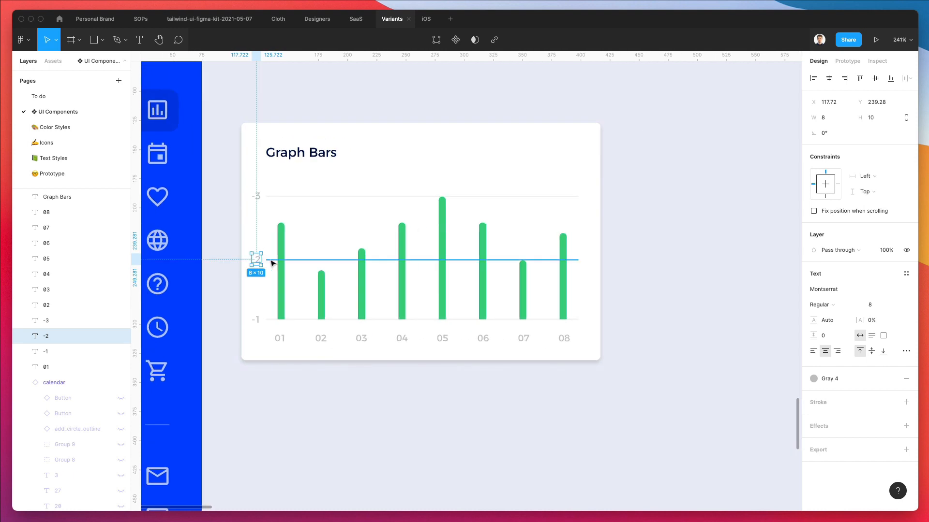
Step: Shorten all three gridlines from their left ends to a width of 264.87, widening the gap beside the axis labels
left_click(271, 260)
left_click(273, 317, "shift")
left_click(274, 319, "shift")
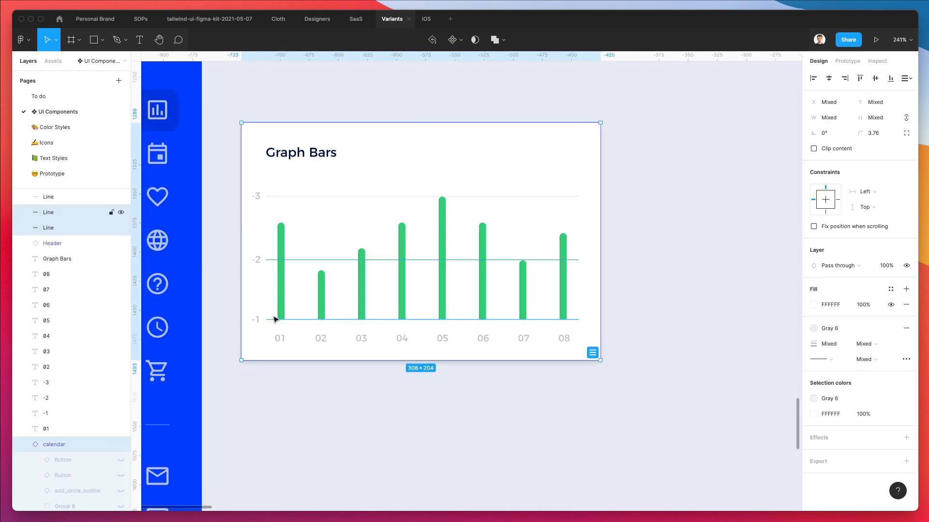
left_click(272, 197, "shift")
left_click(274, 225, "shift")
left_click_drag(266, 227, 270, 227)
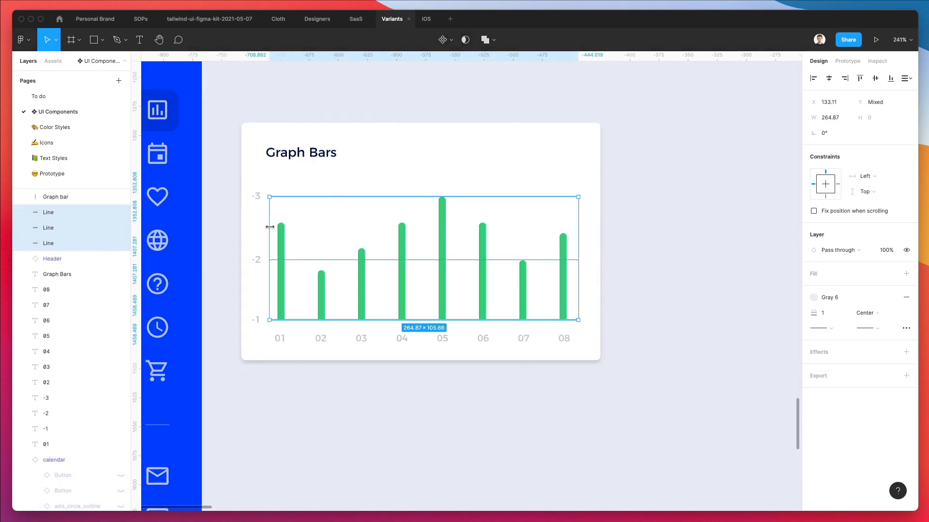
left_click(472, 92)
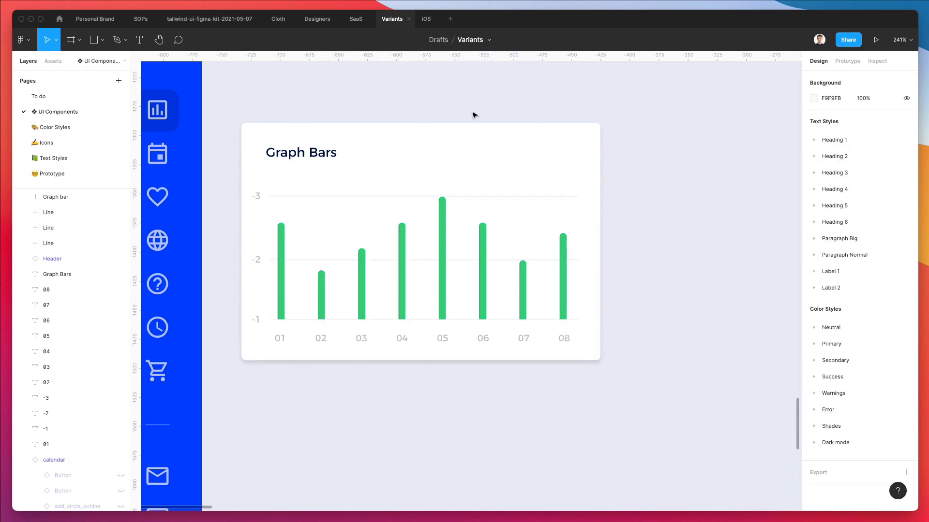
Step: Select the second, fourth, sixth and eighth bars of the graph together
scroll(473, 114, "down", 5)
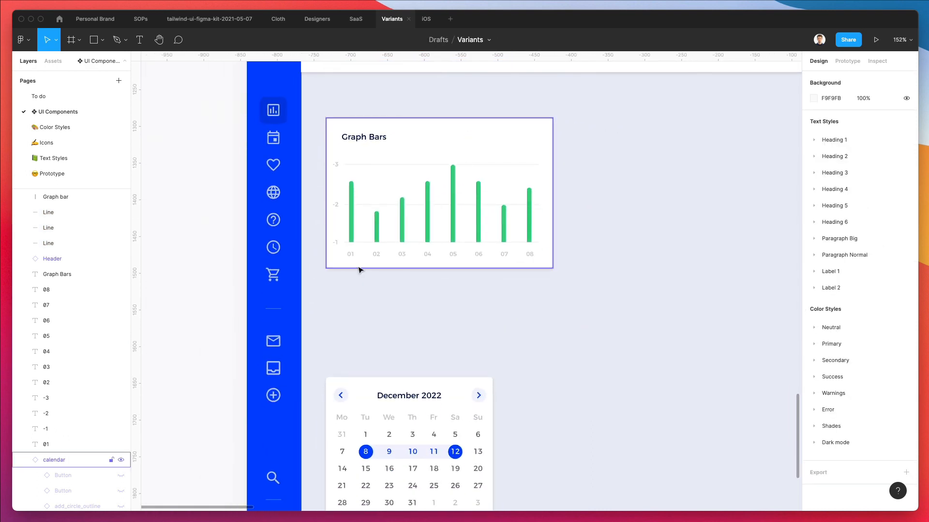
left_click(376, 230)
left_click(428, 224, "shift")
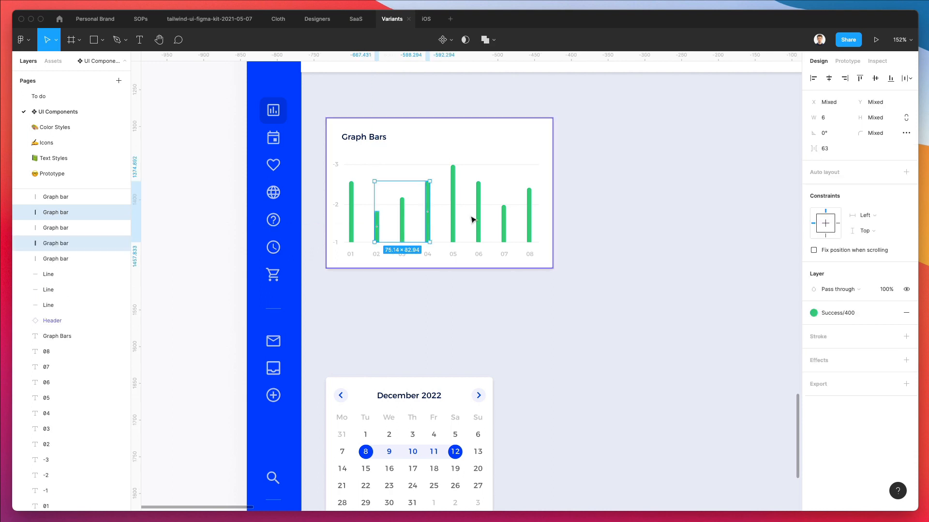
left_click(478, 226, "shift")
left_click(530, 229, "shift")
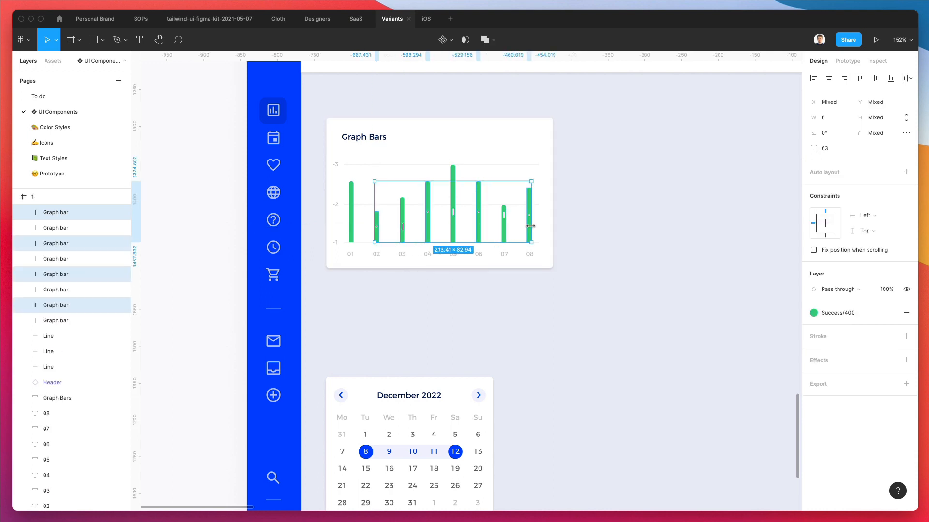
Step: Try 50% opacity, then the Success/200 and Success/100 colour styles at full opacity on the selected alternate bars
key("5")
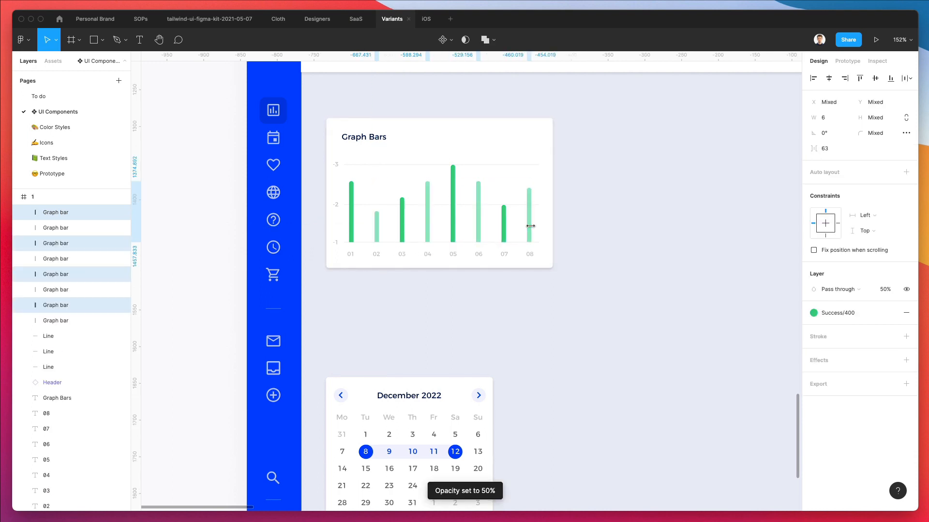
key("0")
left_click(833, 312)
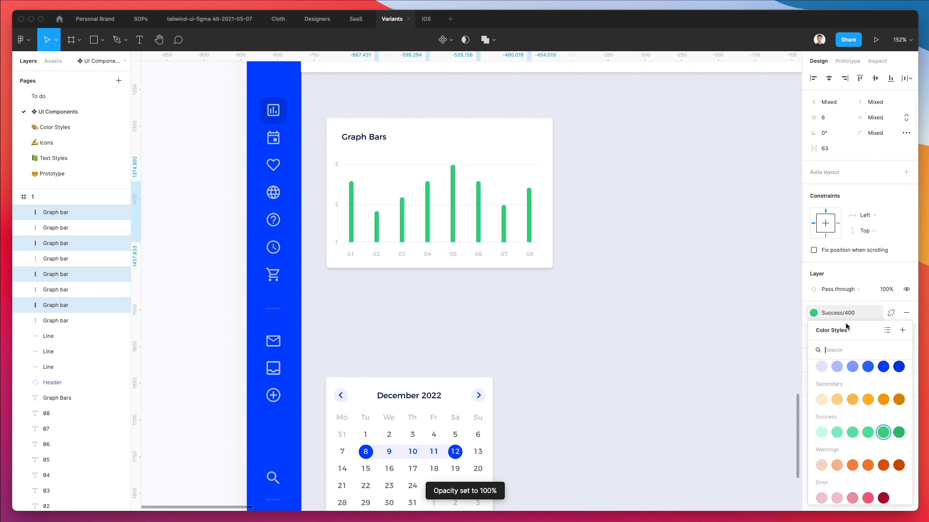
left_click(852, 433)
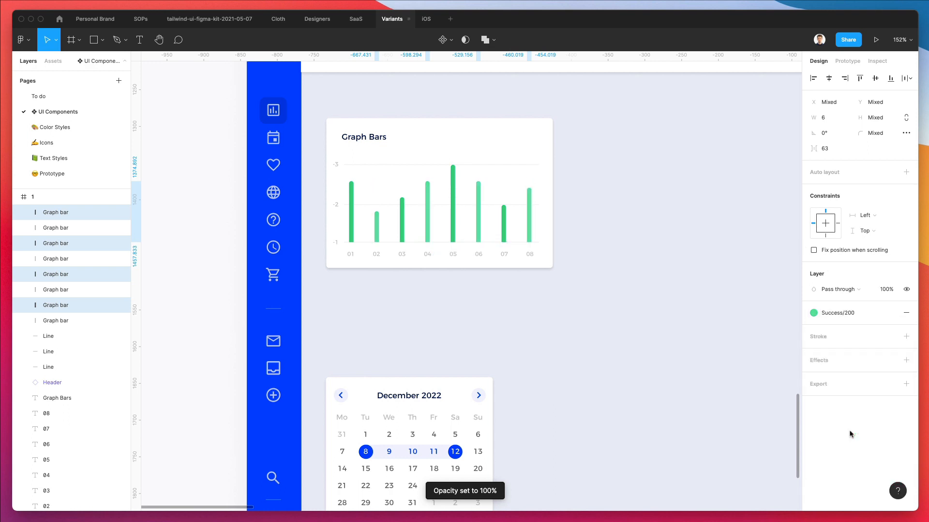
left_click(835, 313)
left_click(837, 432)
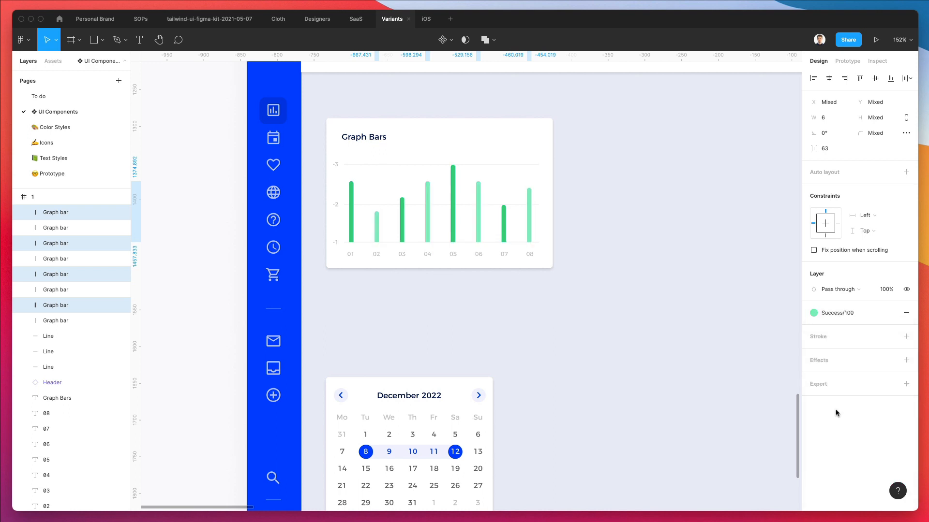
Step: Apply the darker Success/500 colour style to the second, fourth, sixth and eighth bars and deselect them
left_click(849, 312)
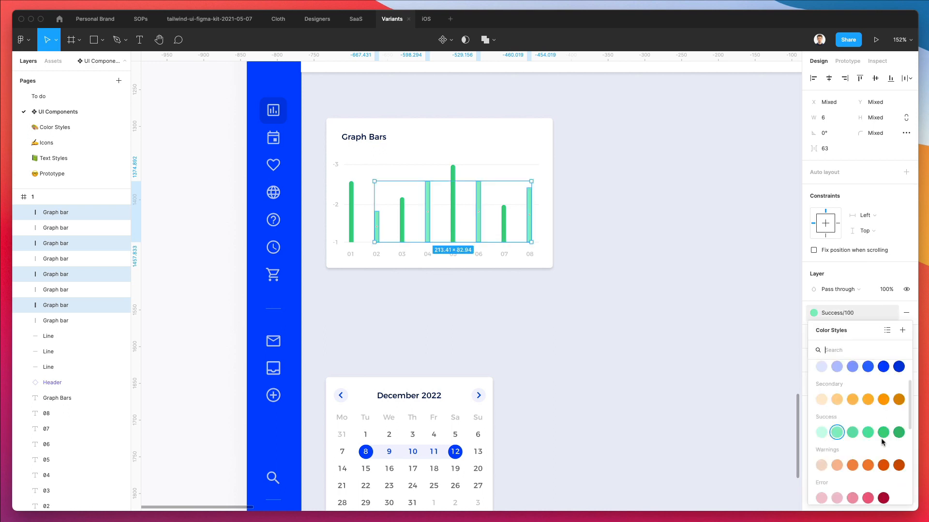
left_click(898, 432)
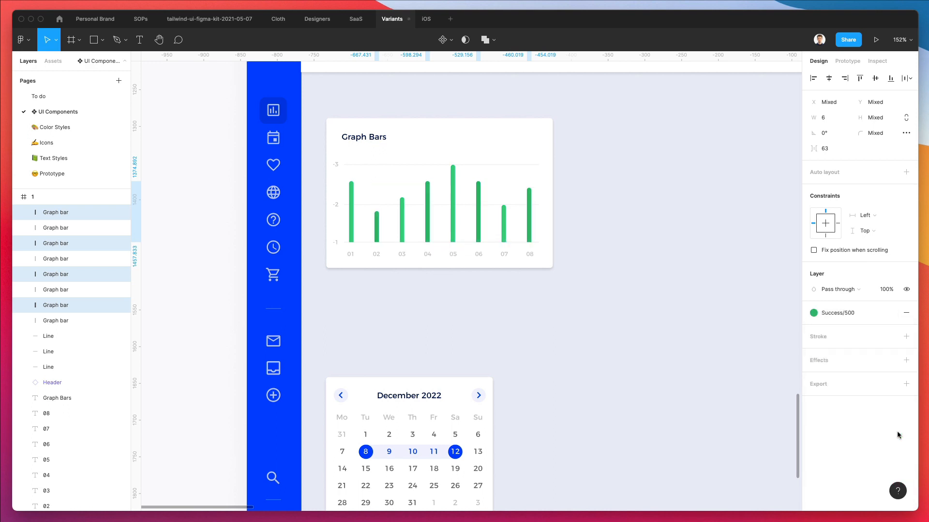
left_click(591, 306)
Step: Examine the graph card next to the calendar and within the whole dashboard frame
scroll(590, 306, "right", 3)
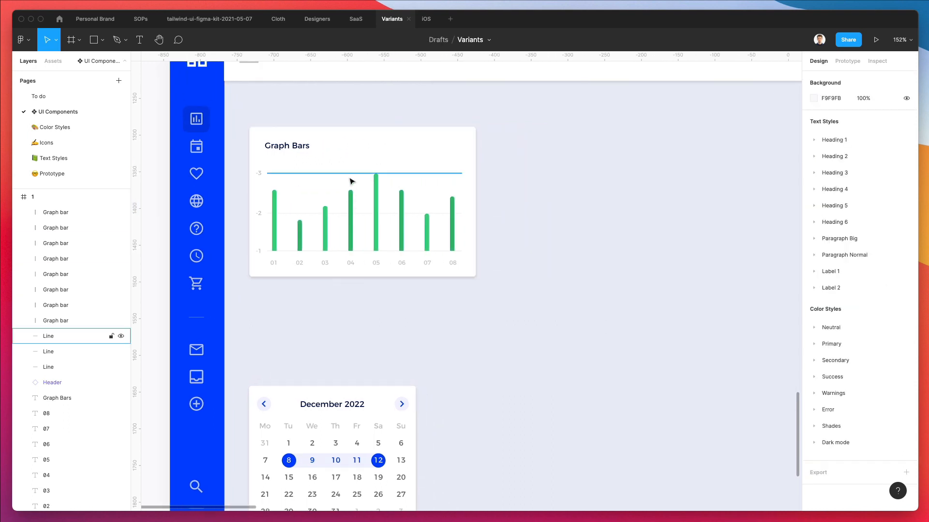
scroll(360, 347, "down", 3)
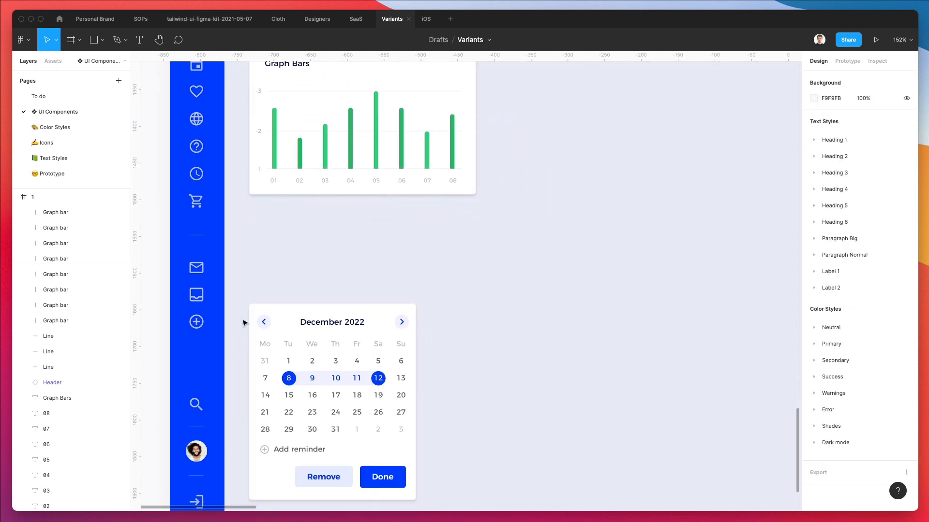
scroll(271, 334, "up", 2)
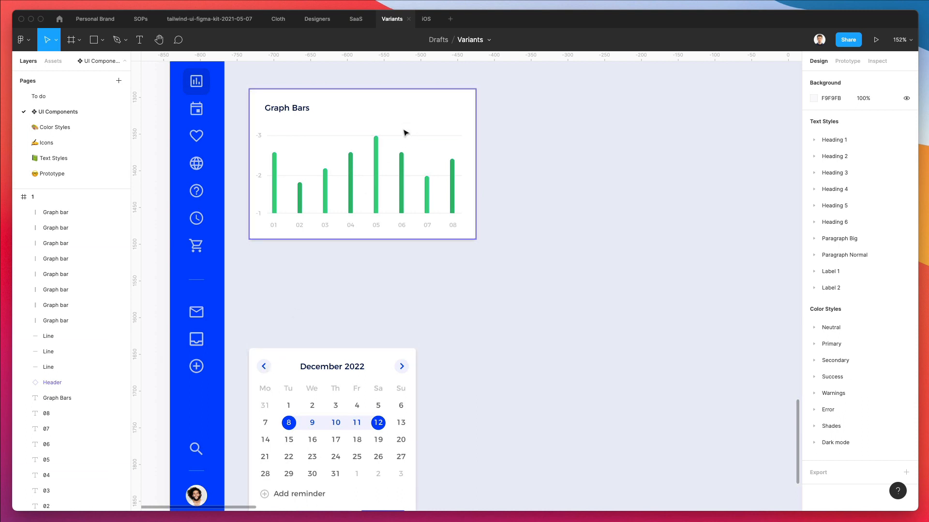
scroll(334, 118, "down", 3)
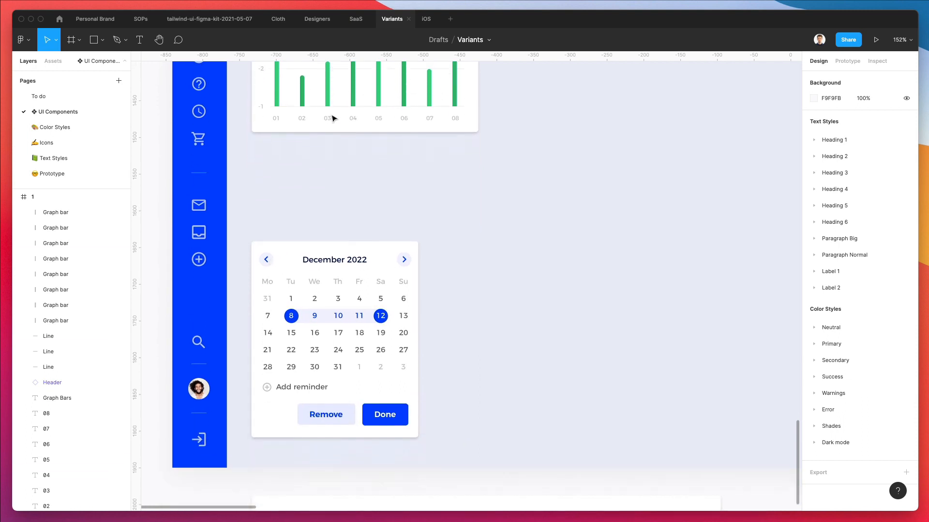
scroll(333, 119, "up", 4)
scroll(398, 284, "down", 6)
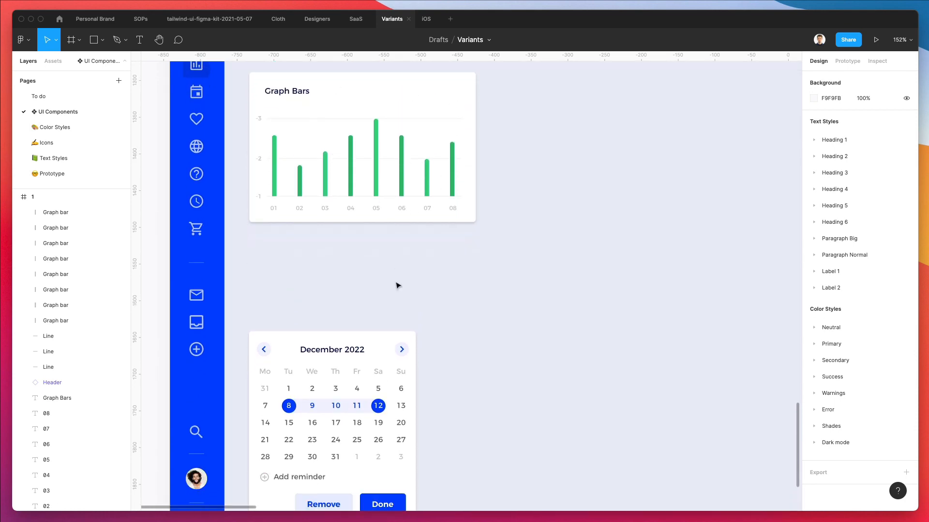
scroll(398, 284, "down", 4)
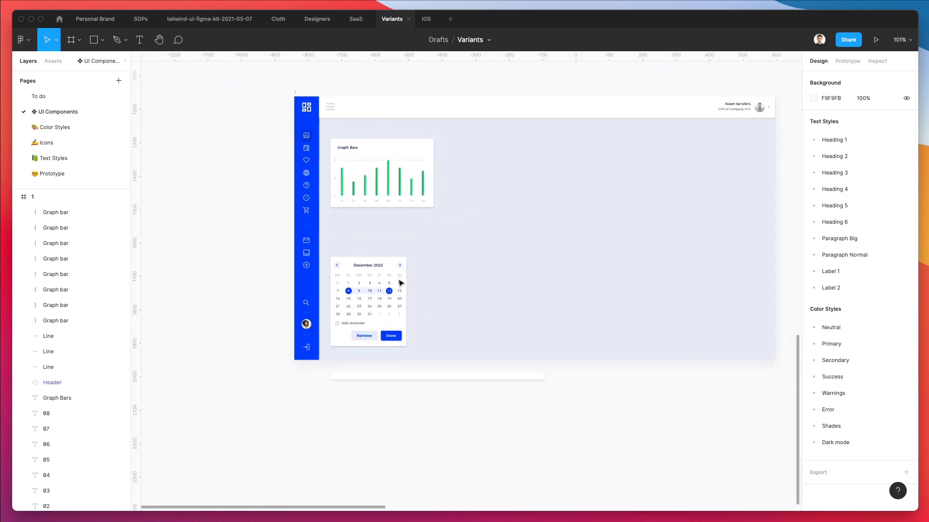
scroll(398, 284, "up", 8)
scroll(399, 283, "down", 8)
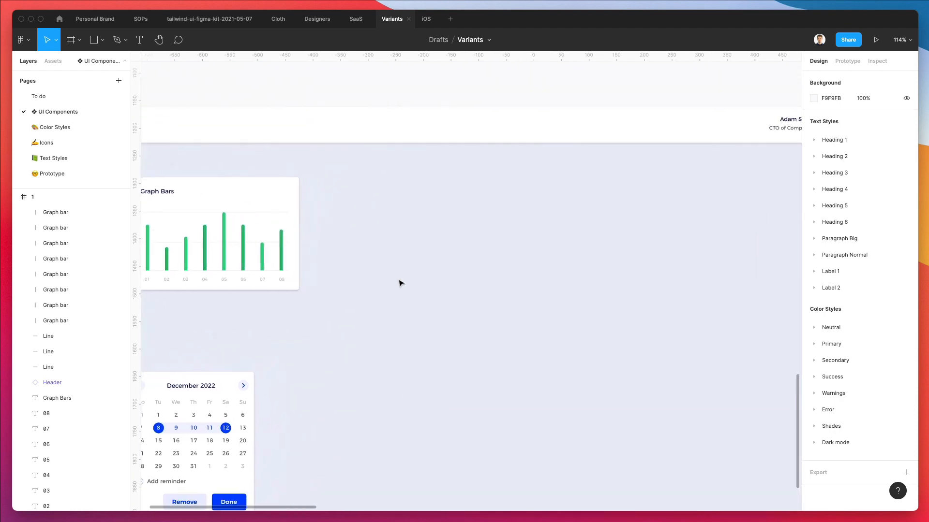
Step: Look through the component library, from headers and tables to menus, alerts, inputs and cards, for an element to reuse
scroll(398, 283, "up", 10)
scroll(399, 282, "right", 8)
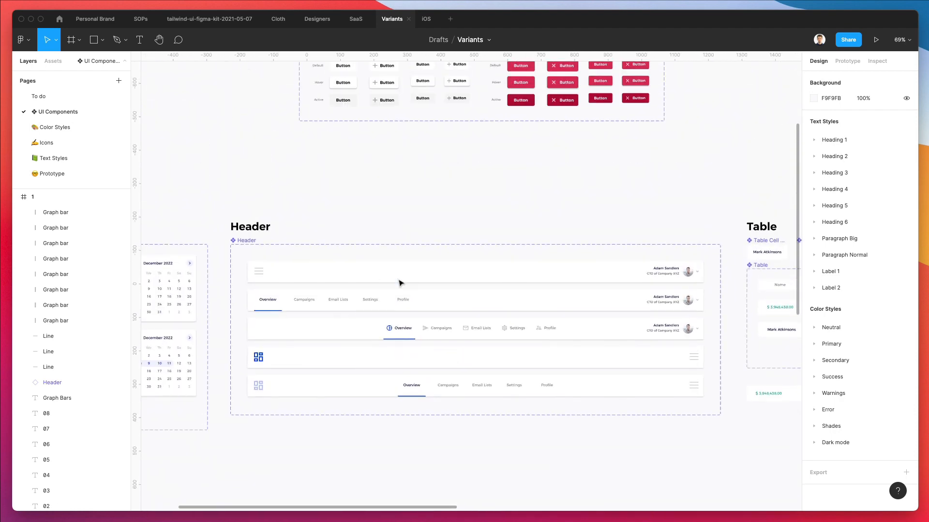
scroll(399, 283, "right", 15)
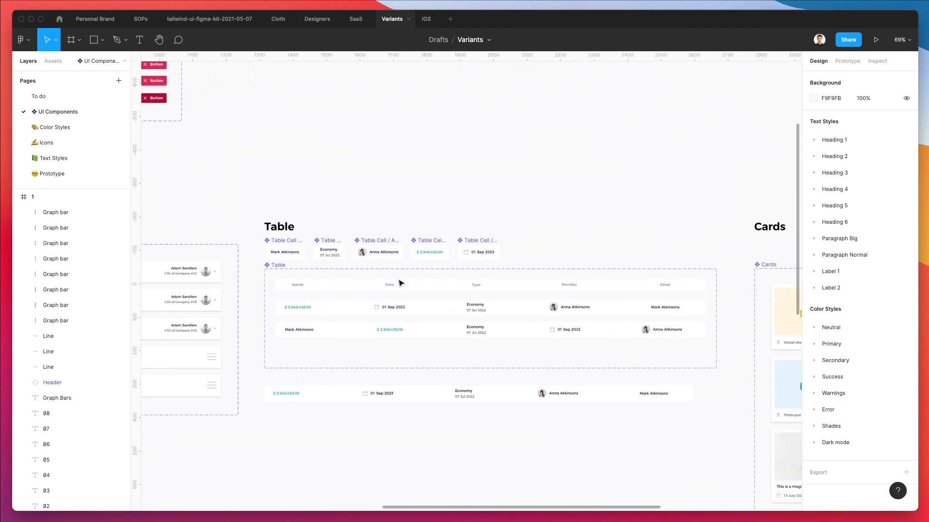
scroll(399, 283, "down", 5)
scroll(399, 283, "up", 10)
scroll(399, 283, "right", 5)
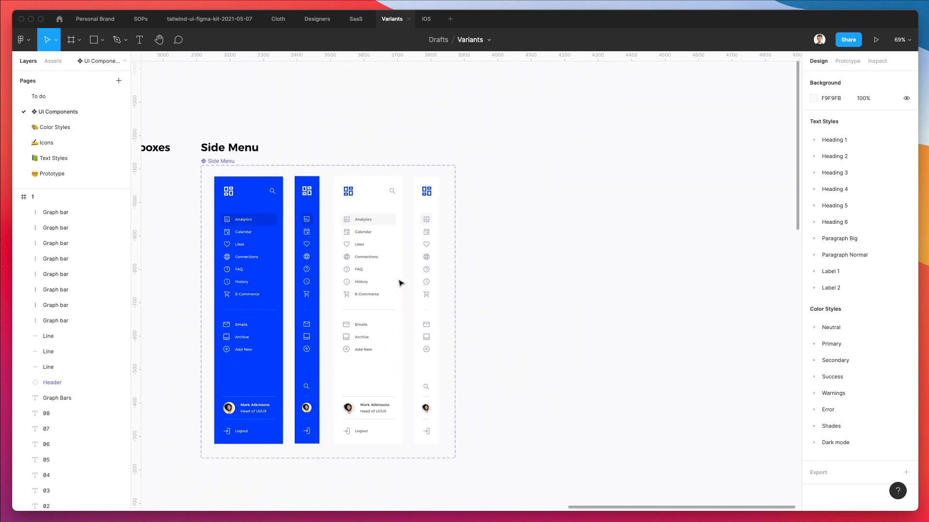
scroll(399, 283, "left", 15)
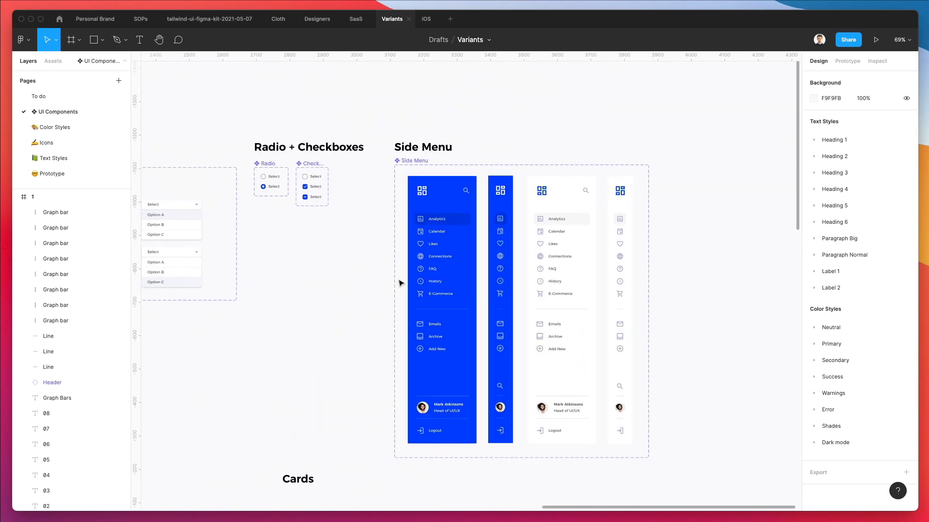
scroll(399, 283, "down", 2)
scroll(399, 283, "down", 5)
scroll(399, 283, "left", 15)
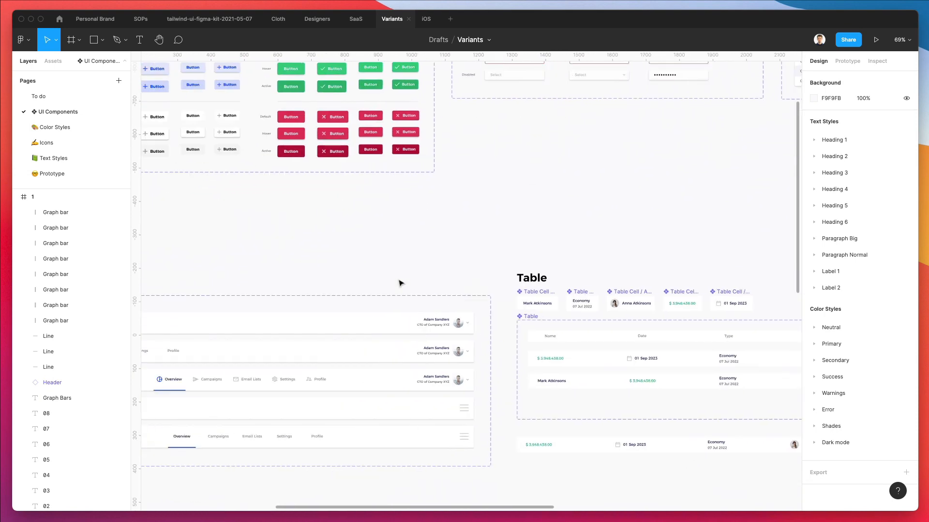
scroll(399, 283, "up", 5)
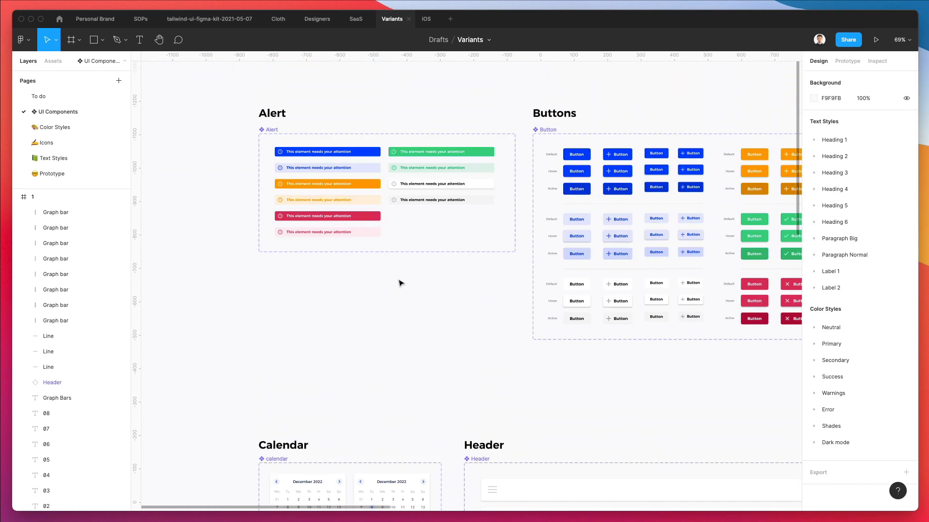
scroll(399, 283, "right", 15)
scroll(399, 283, "right", 10)
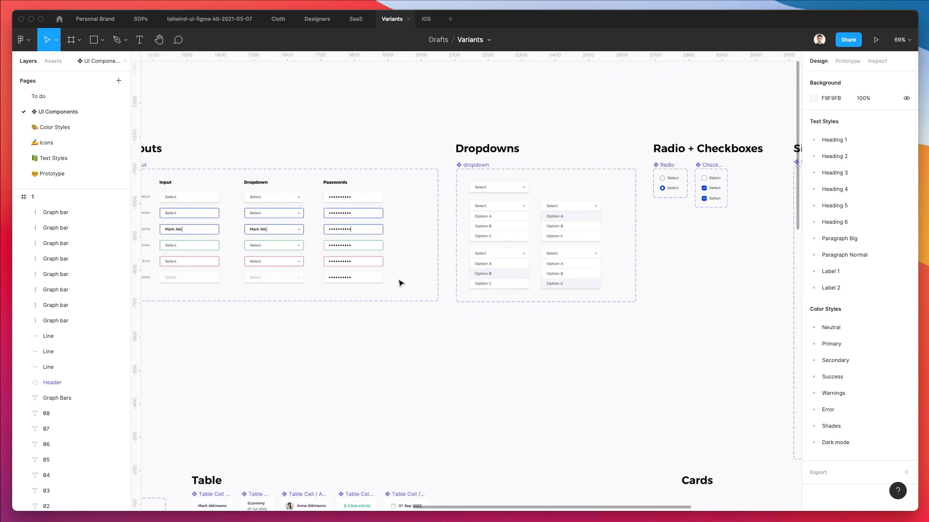
scroll(399, 283, "down", 10)
scroll(399, 283, "right", 10)
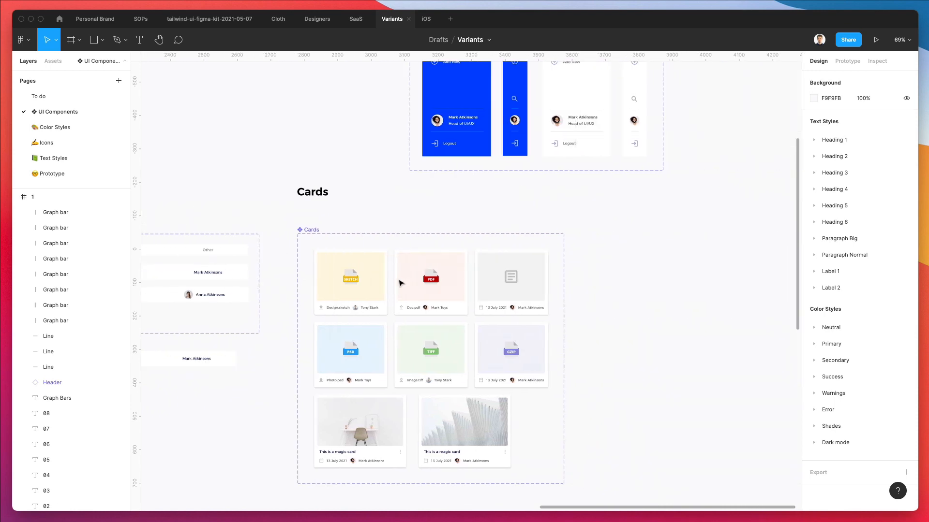
scroll(399, 283, "down", 3)
Step: Copy the Dots vertical icon from the "This is a magic card" component and paste it into the dashboard frame
scroll(521, 408, "up", 10)
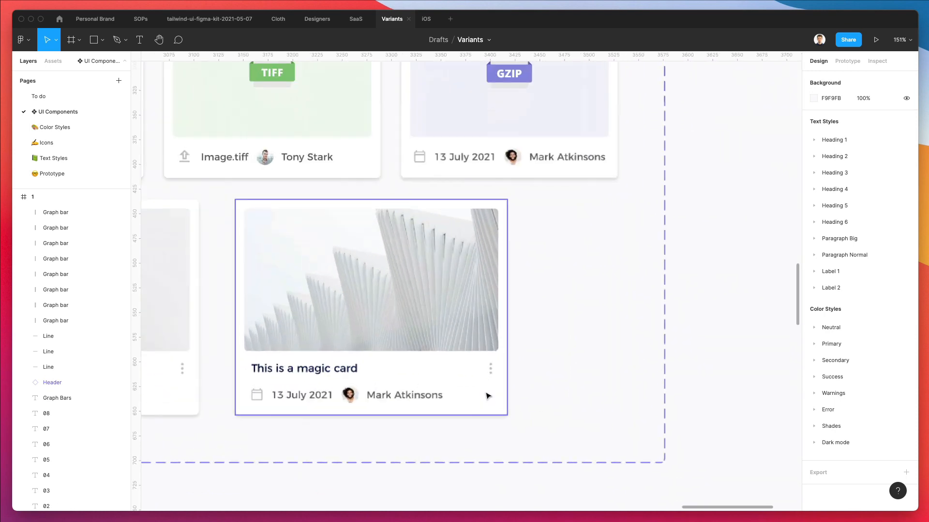
left_click(496, 348)
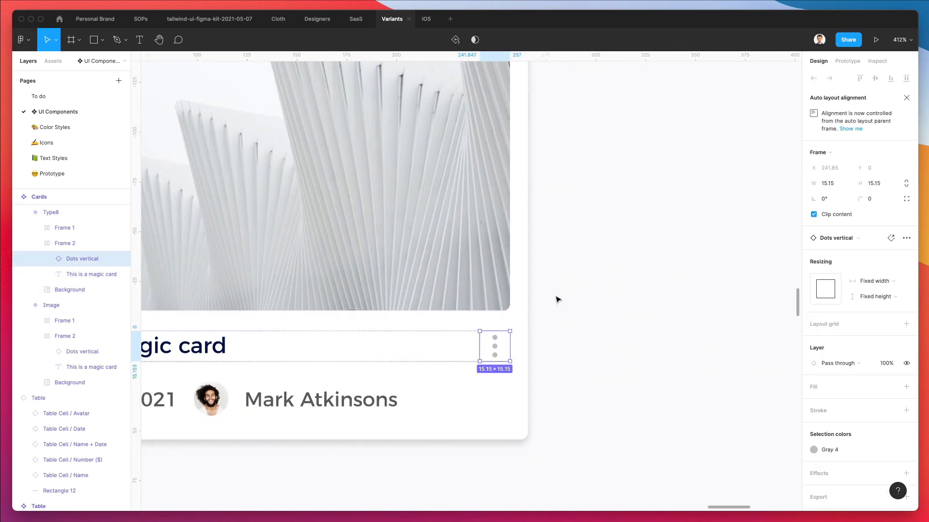
scroll(556, 300, "down", 10)
scroll(559, 297, "down", 5)
scroll(561, 296, "left", 10)
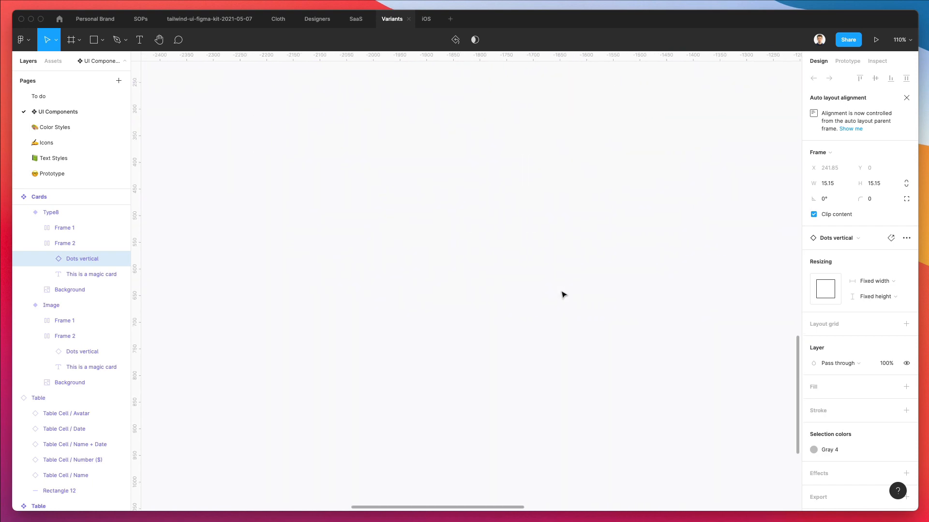
scroll(563, 295, "left", 15)
scroll(563, 295, "down", 4)
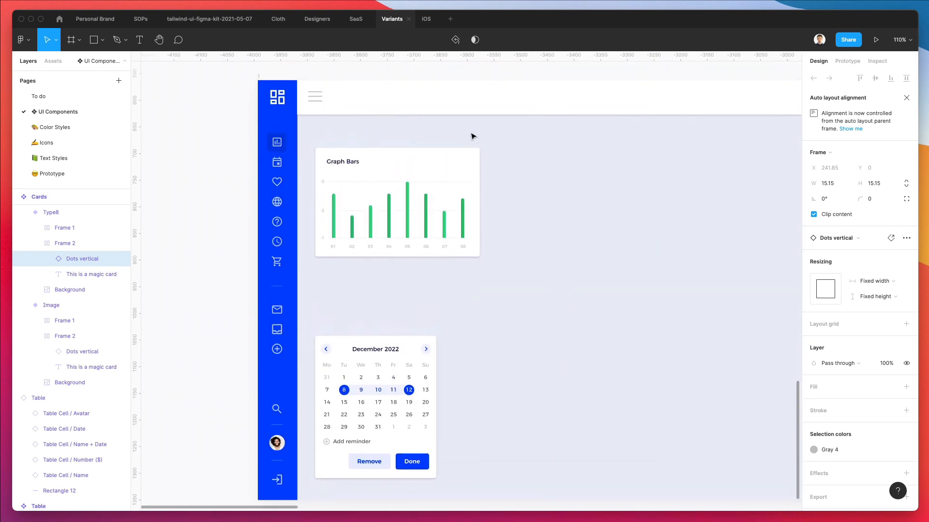
key("super+v")
Step: Move the dots icon into the Graph Bars card's upper-right corner at X 389.4, Y 144.26, and place a horizontal guide through the title
scroll(429, 140, "up", 8)
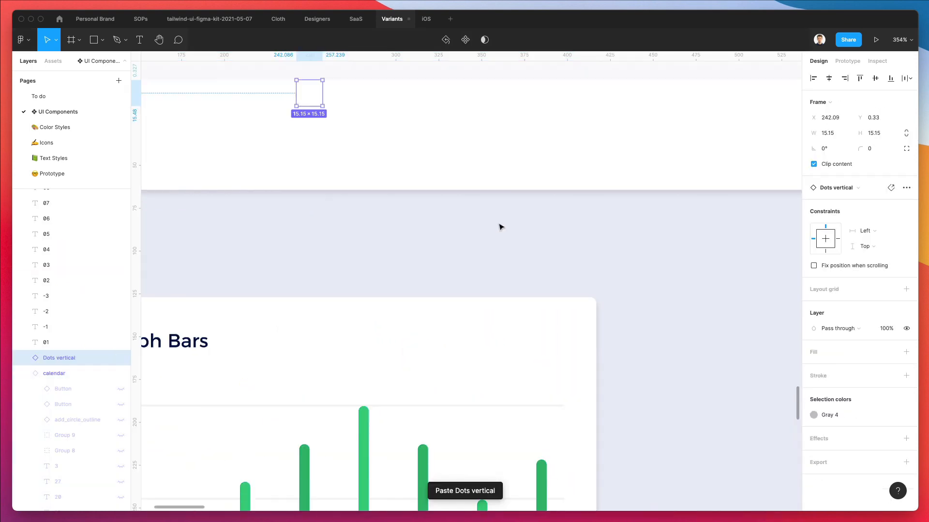
left_click_drag(306, 97, 562, 347)
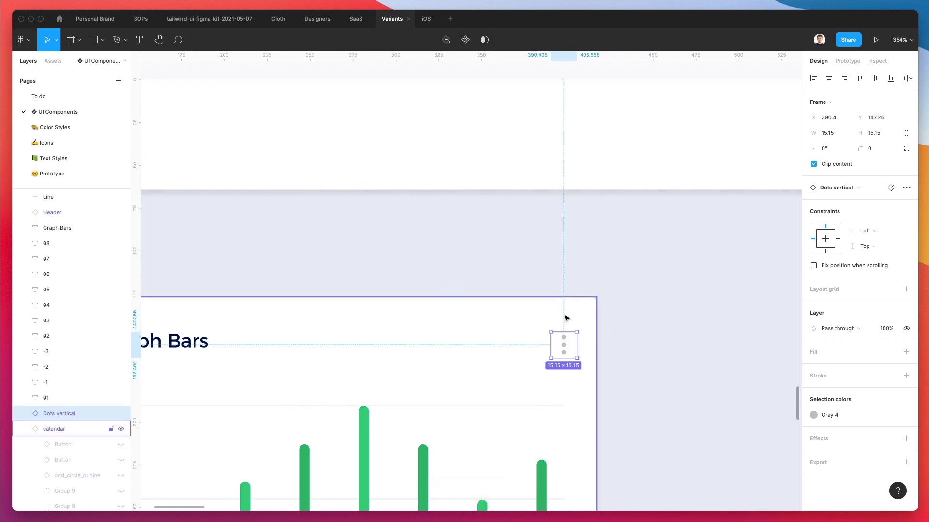
scroll(566, 318, "down", 3)
key("Left")
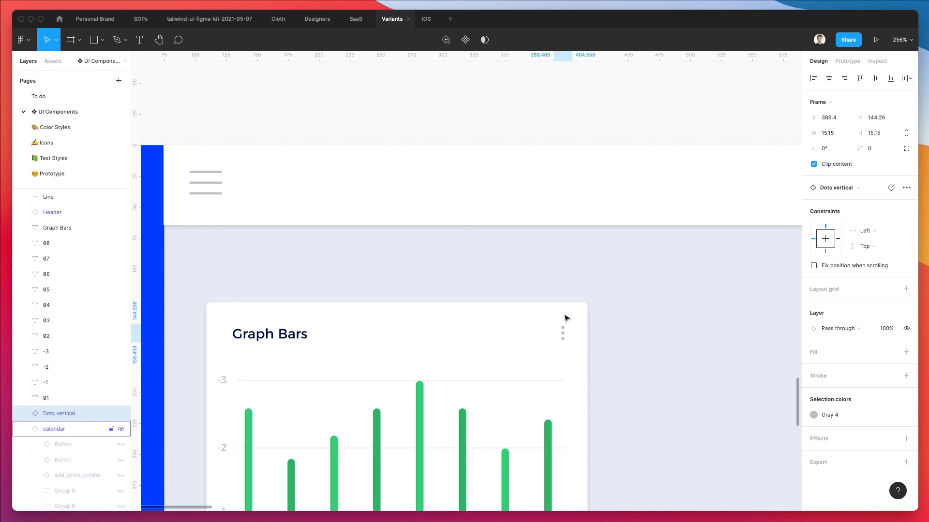
left_click_drag(269, 55, 277, 333)
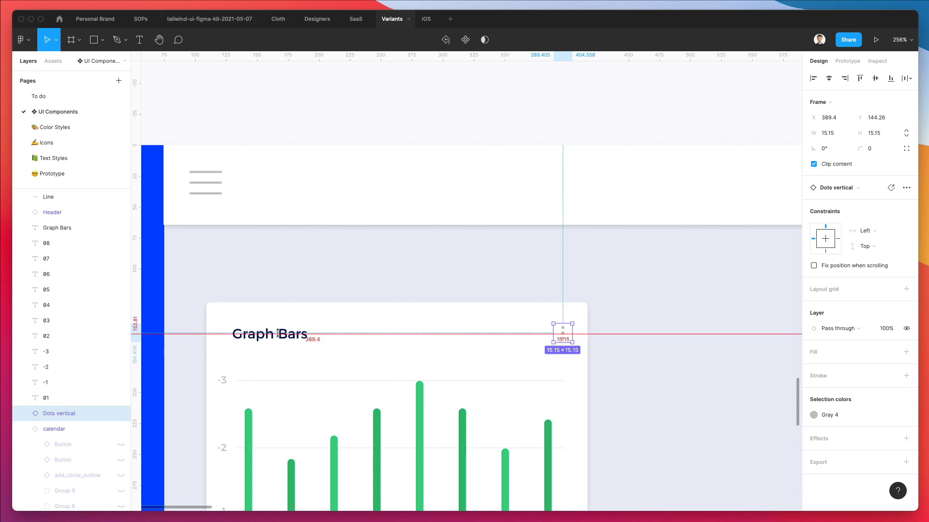
Step: Nudge the dots icon in the Graph Bars card down to Y 145.26 and deselect it
key("Down")
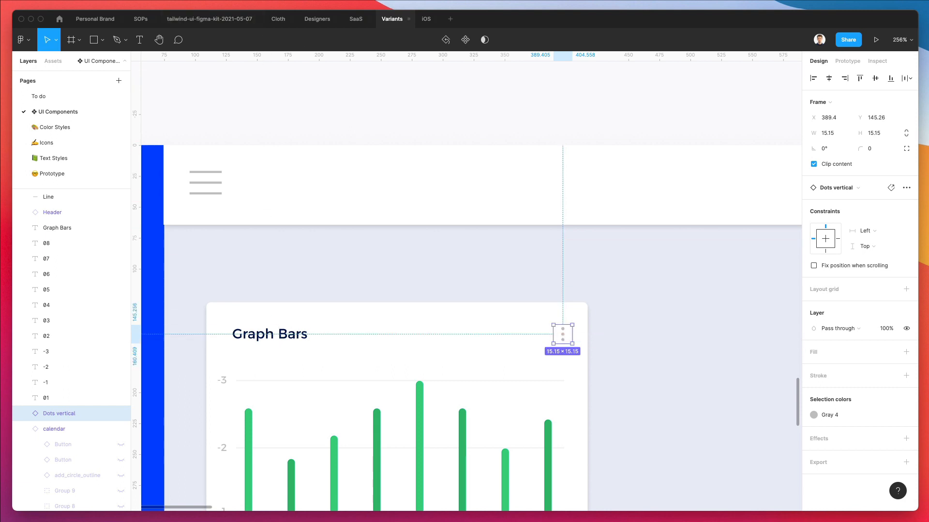
left_click(587, 259)
scroll(586, 259, "down", 5)
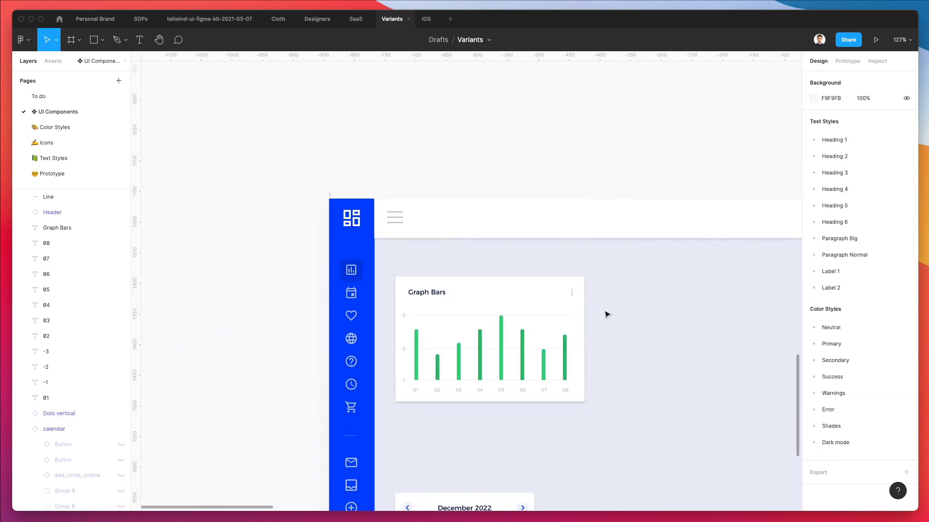
Step: Move the 638 × 21 white card strip from below the dashboard up beside the Graph Bars card, at X 615.41, Y 127
scroll(589, 261, "right", 3)
scroll(607, 312, "down", 5)
scroll(560, 298, "down", 4)
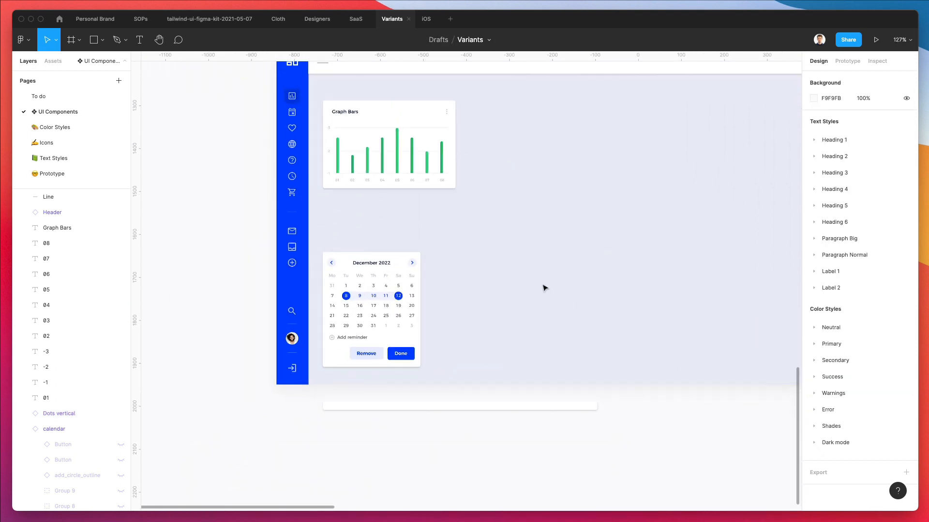
scroll(532, 280, "up", 2)
scroll(370, 327, "right", 2)
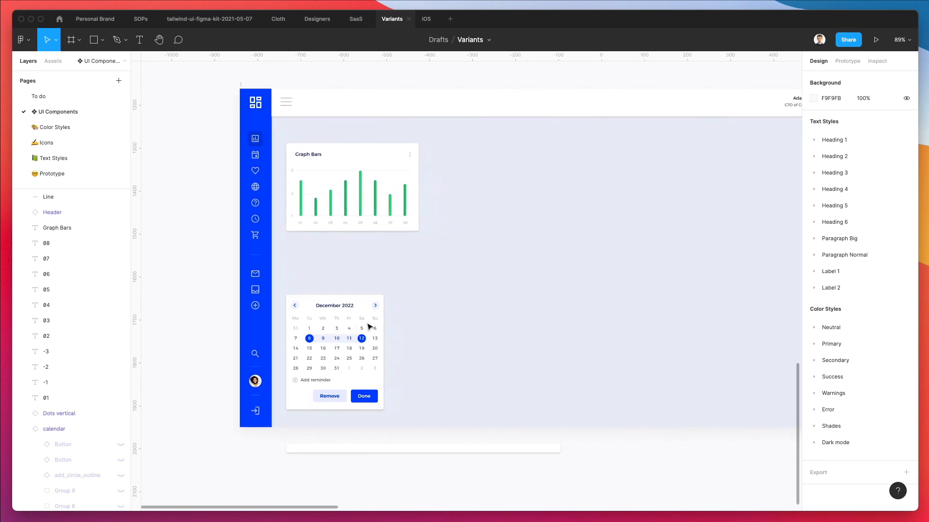
left_click_drag(282, 452, 428, 153)
scroll(388, 195, "up", 5)
scroll(400, 203, "up", 1)
scroll(396, 205, "down", 2)
scroll(395, 204, "left", 3)
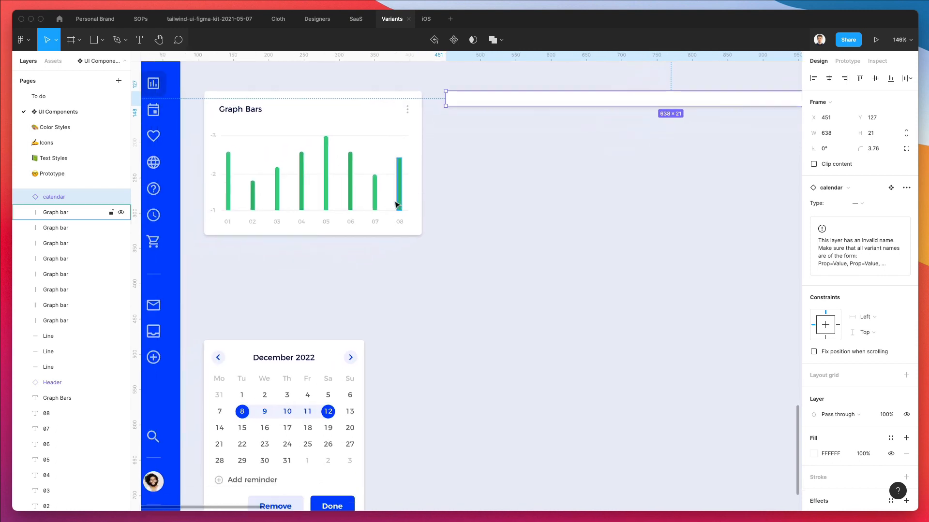
scroll(390, 199, "left", 2)
scroll(385, 193, "up", 1)
left_click_drag(566, 126, 681, 126)
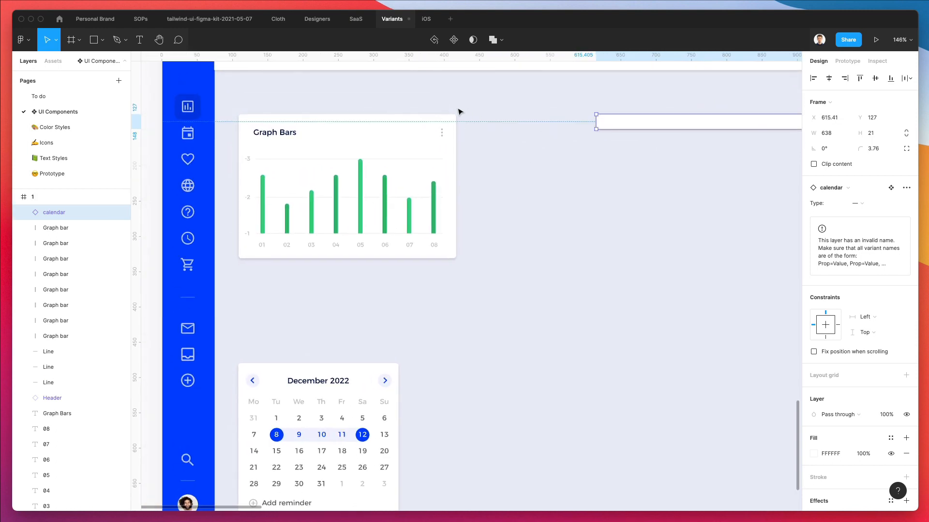
Step: Detach the Graph Bars card's background from its calendar component, try ungrouping it, and undo the ungrouping
left_click(274, 135)
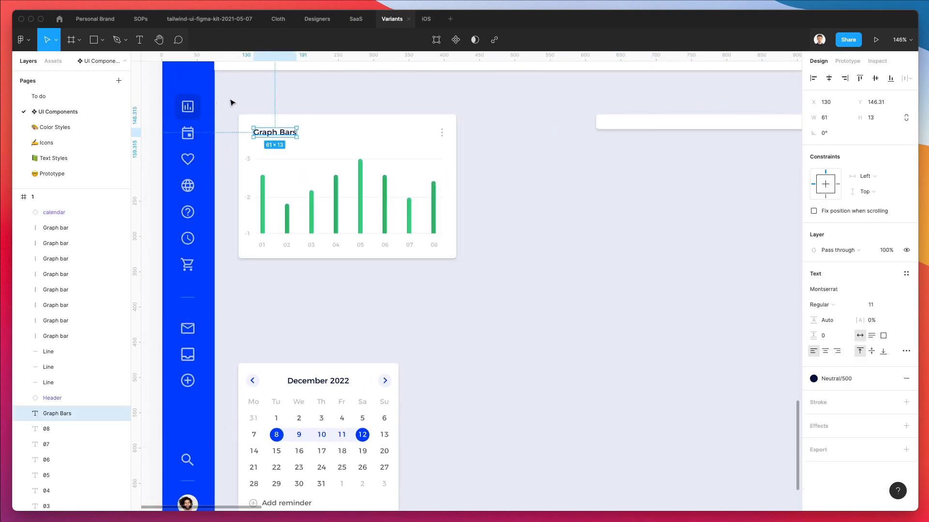
left_click_drag(231, 103, 527, 314)
left_click(476, 231)
left_click(393, 139)
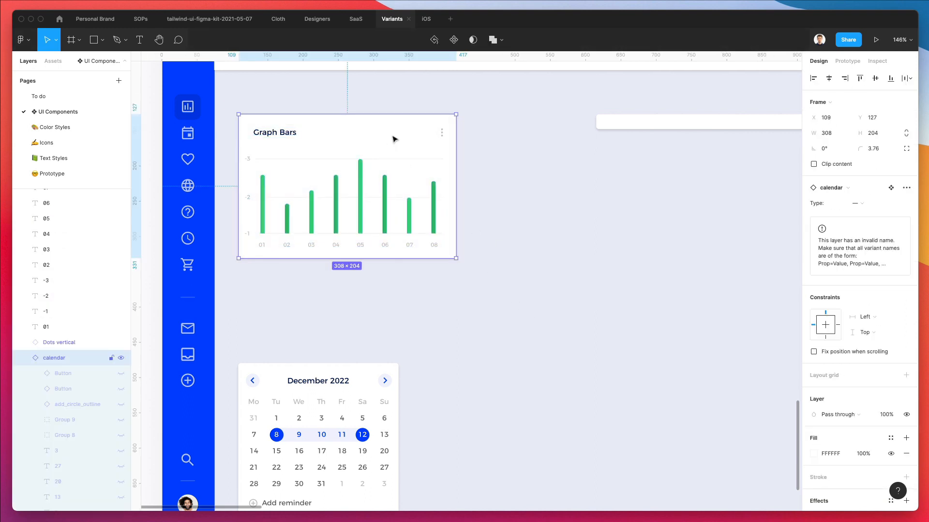
right_click(393, 139)
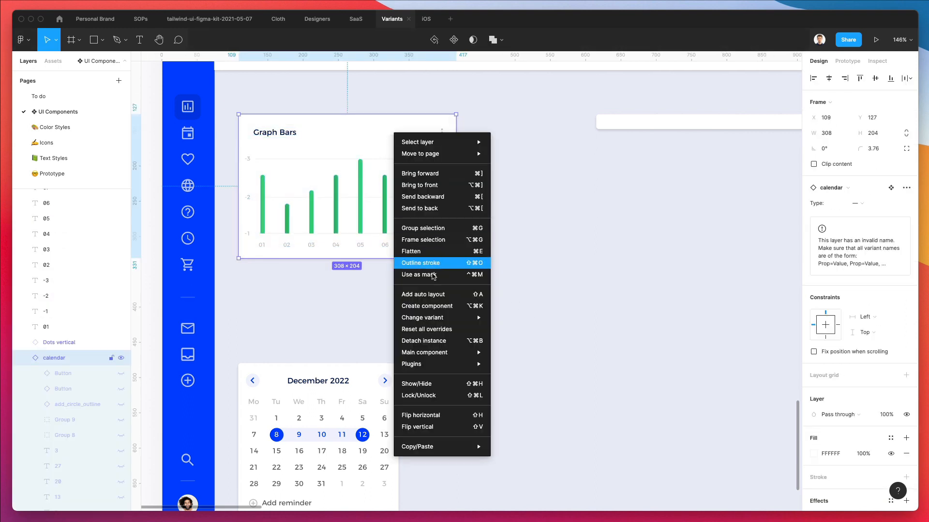
left_click(444, 339)
key("shift+super+g")
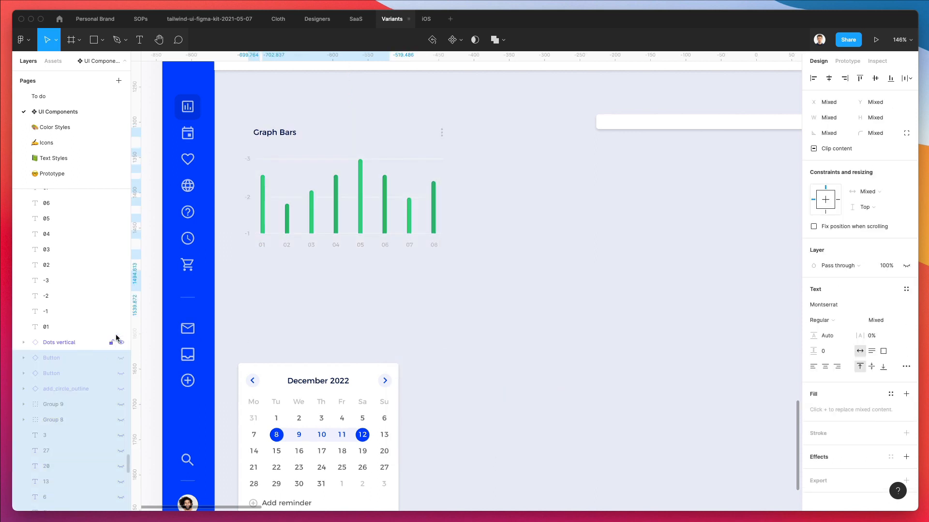
key("super+z")
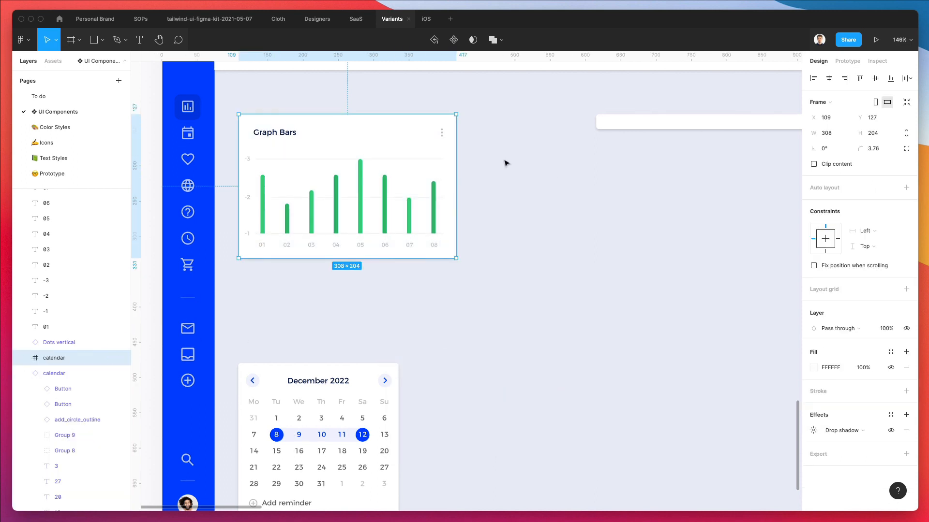
Step: Draw a rectangle about 308 × 205 covering the whole Graph Bars card
scroll(472, 144, "up", 2)
key("r")
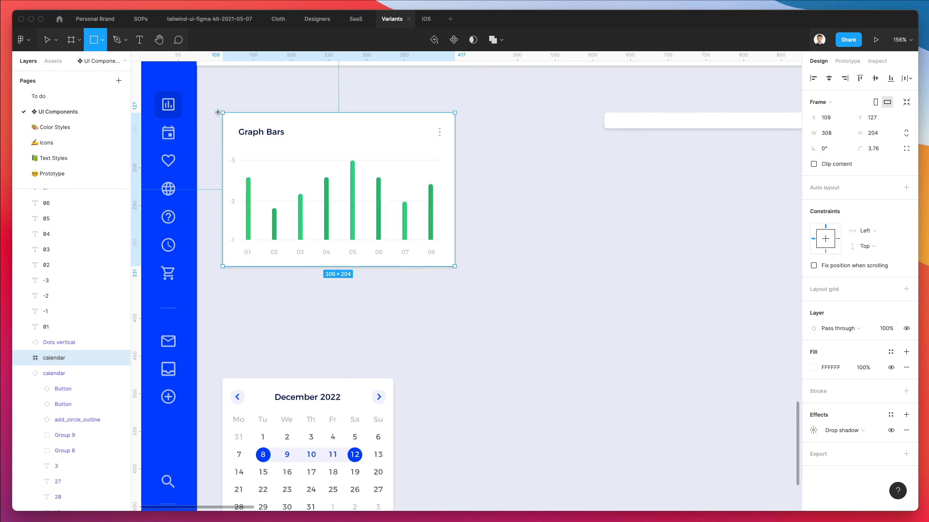
left_click_drag(222, 112, 455, 266)
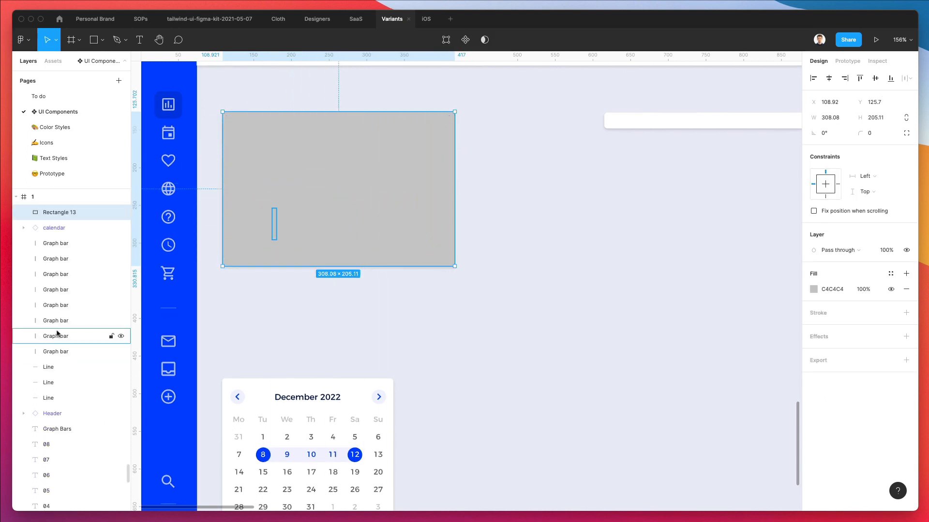
Step: Send the new rectangle backward through the layer order until it lies behind all the graph elements and the card backgrounds
scroll(59, 245, "up", 3)
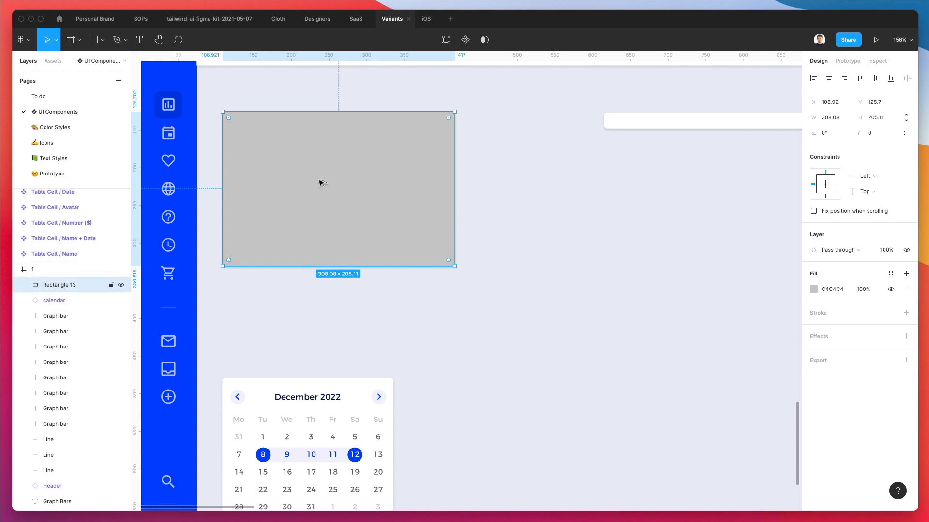
key("super+bracketleft")
key("super+bracketleft")
key("super+bracketleft")
key("super+bracketleft")
key("super+bracketleft")
key("super+bracketleft")
key("super+bracketleft")
key("super+bracketleft")
key("super+bracketleft")
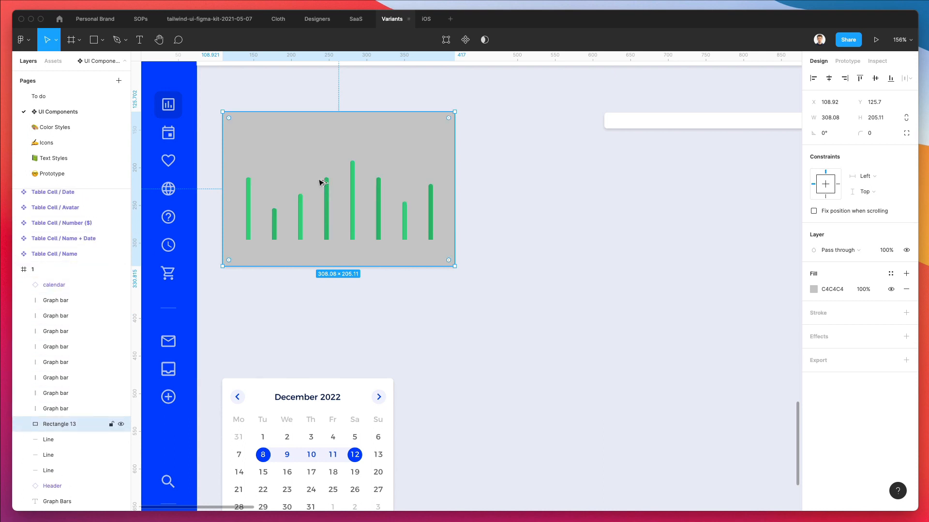
key("super+bracketleft")
key("super+bracketleft")
key("super+bracketleft")
key("super+bracketleft")
key("super+bracketleft")
key("super+bracketleft")
key("super+bracketleft")
key("super+bracketleft")
key("super+bracketleft")
key("super+bracketleft")
key("super+bracketleft")
key("super+bracketleft")
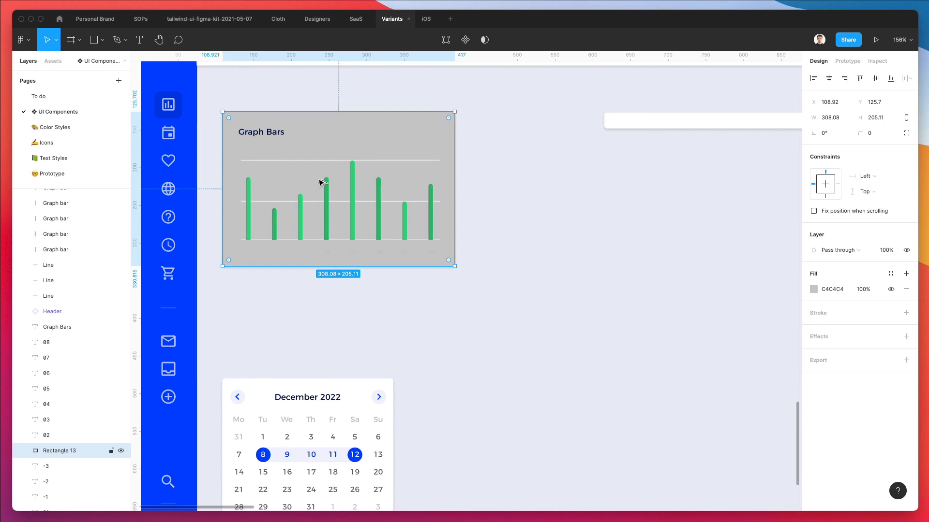
key("super+bracketleft")
key("super+bracketleft")
key("super+bracketleft")
key("super+bracketleft")
key("super+bracketleft")
key("super+bracketleft")
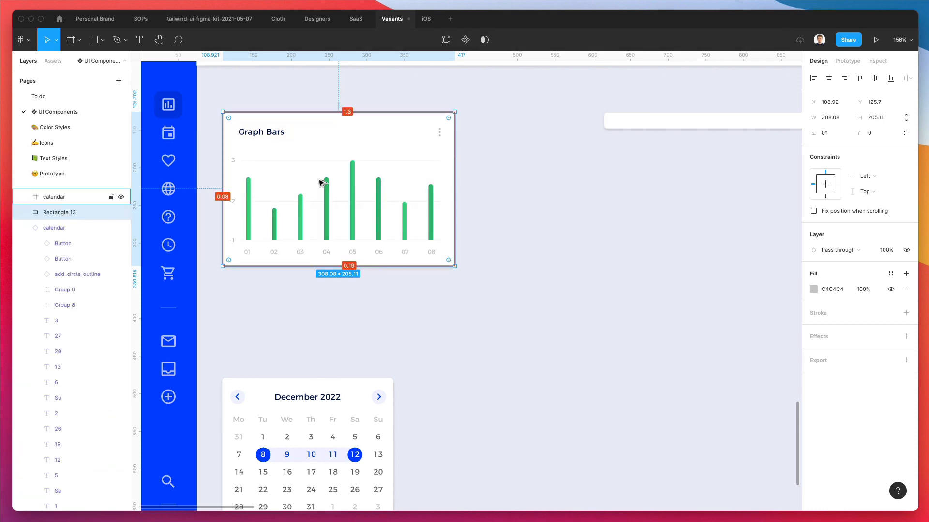
key("super+bracketleft")
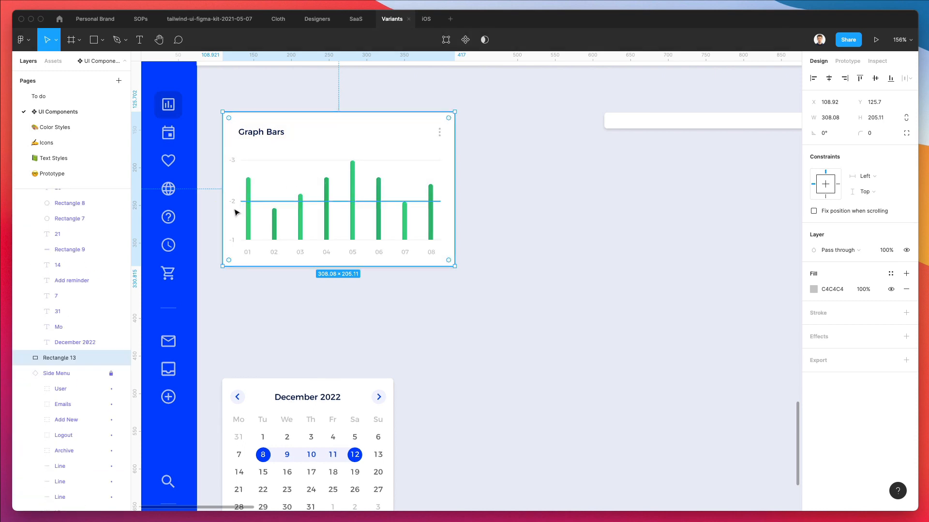
Step: Move the grey rectangle beside the card to X 447.91 and place all the Graph Bars elements on top of it
scroll(236, 212, "up", 5)
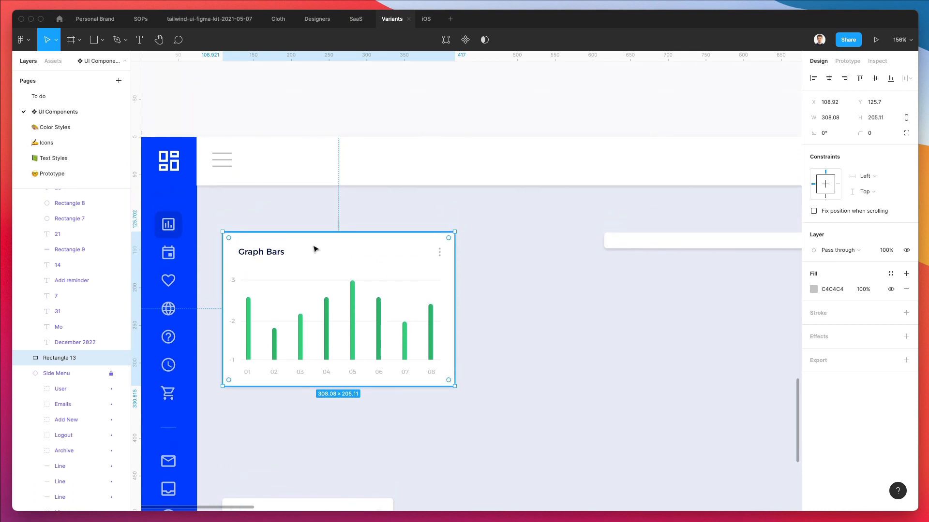
left_click_drag(315, 249, 571, 261)
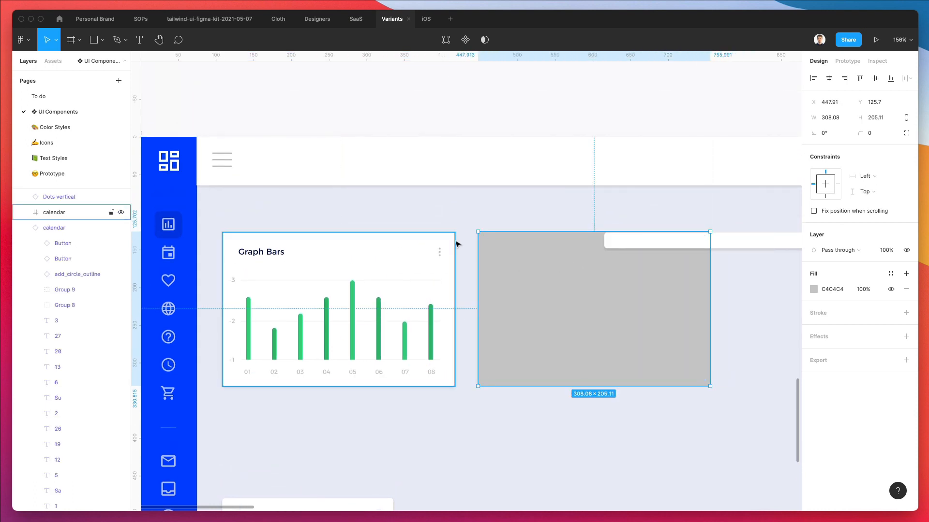
left_click_drag(462, 236, 240, 399)
left_click_drag(254, 391, 262, 383, "shift")
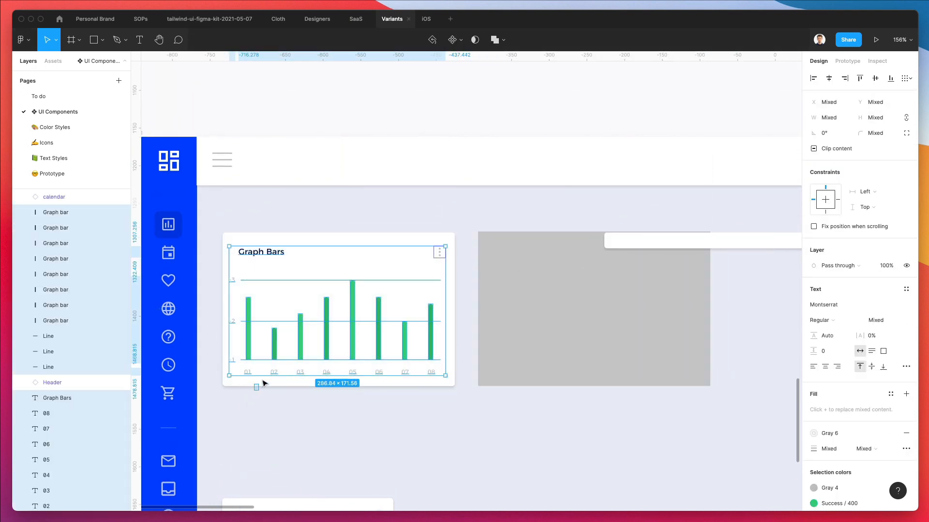
left_click_drag(268, 329, 527, 331)
scroll(522, 320, "down", 1)
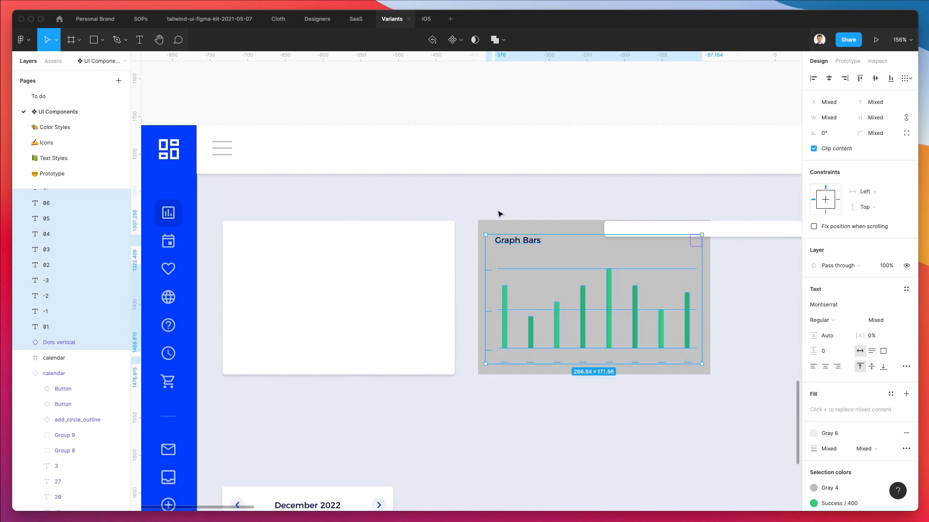
Step: Copy the empty card's FFFFFF fill and drop shadow and apply them to the grey rectangle behind the graph
left_click(418, 234)
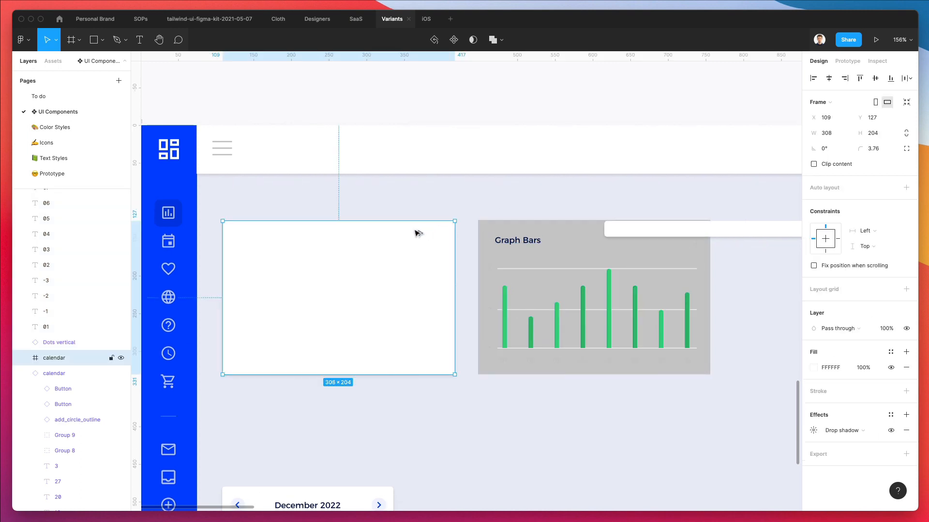
left_click(555, 227)
scroll(556, 227, "right", 3)
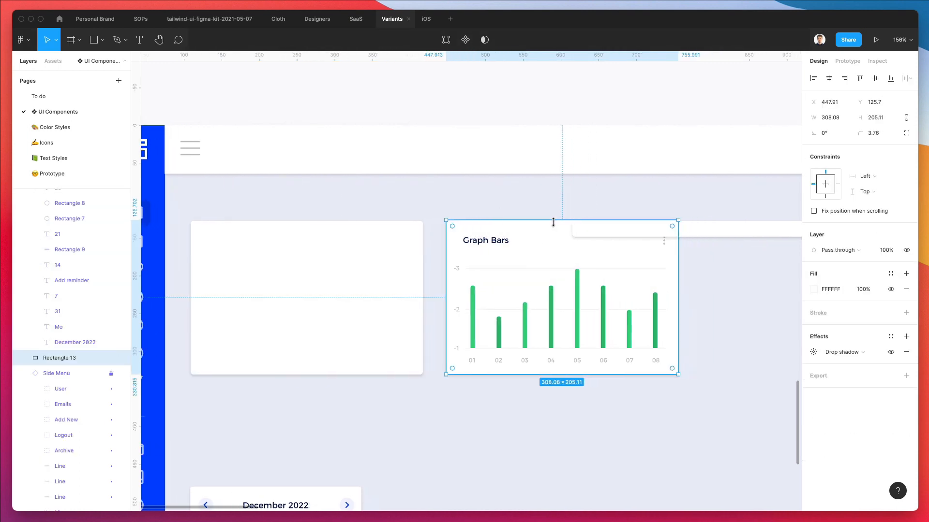
Step: Nudge the graph elements slightly to the right on the white rectangle and group them together with it
left_click_drag(661, 249, 419, 424)
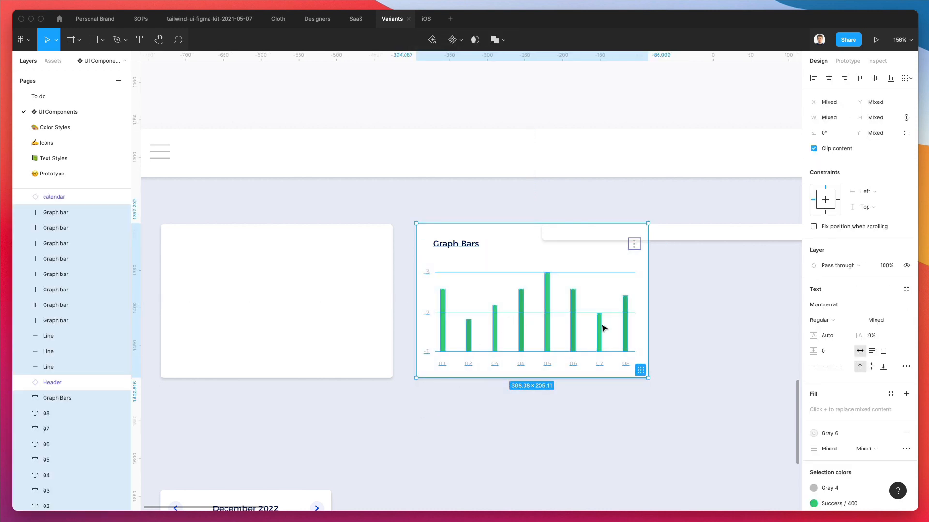
left_click(640, 280, "shift")
key("Left")
key("Left")
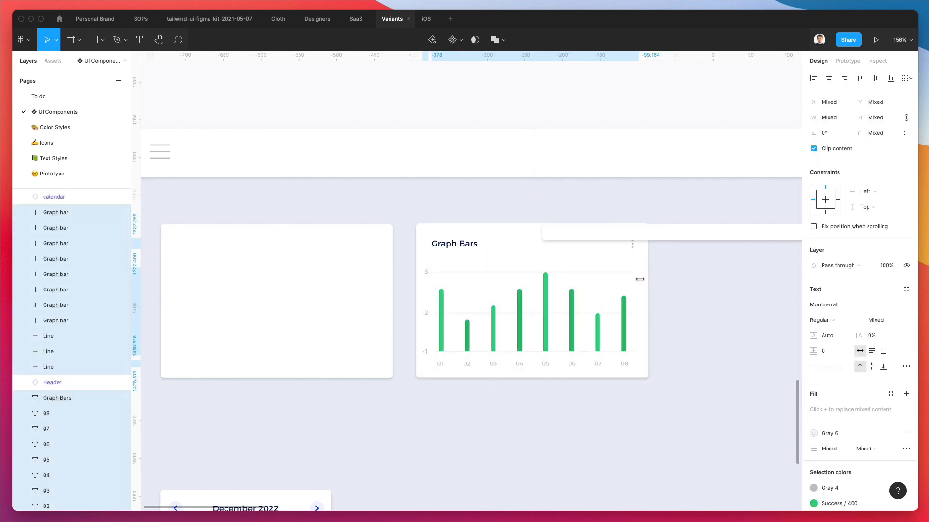
key("Right")
key("Right")
key("Right")
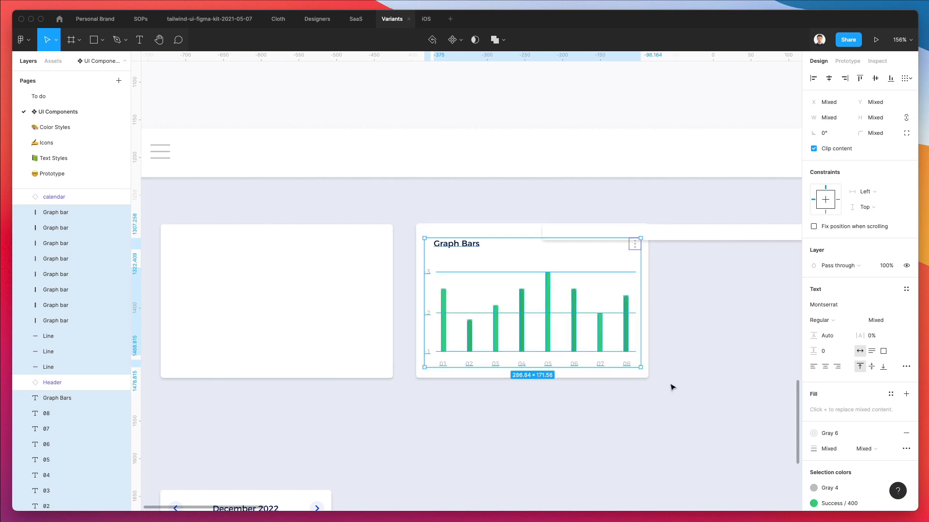
left_click(645, 328, "shift")
left_click(506, 288)
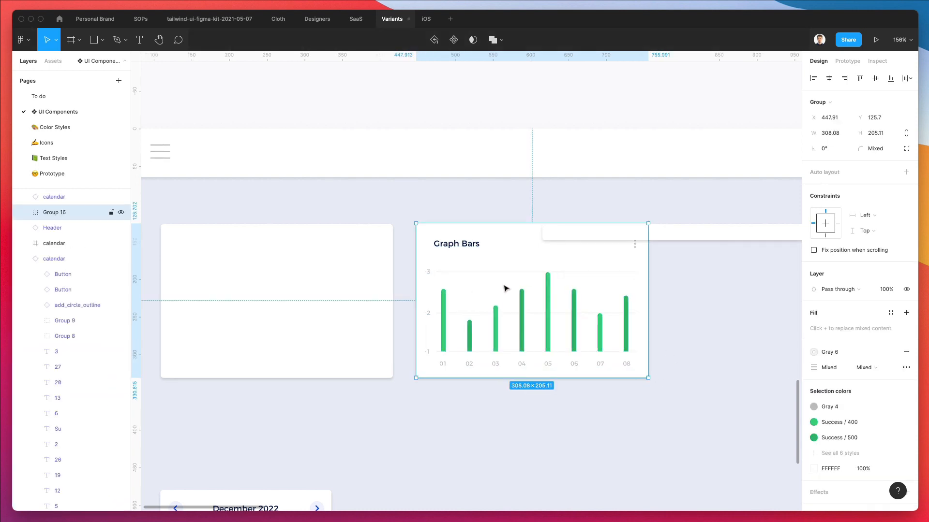
Step: Delete the old empty card and move the grouped Graph Bars card into its place at X 108.43, Y 125.7
left_click(297, 283)
key("Delete")
scroll(597, 272, "left", 2)
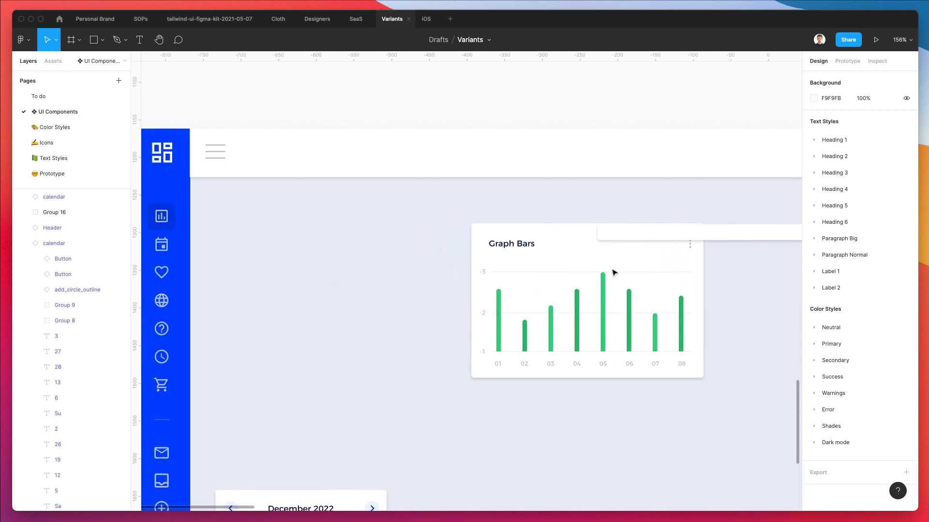
left_click_drag(608, 290, 355, 293)
left_click(536, 290)
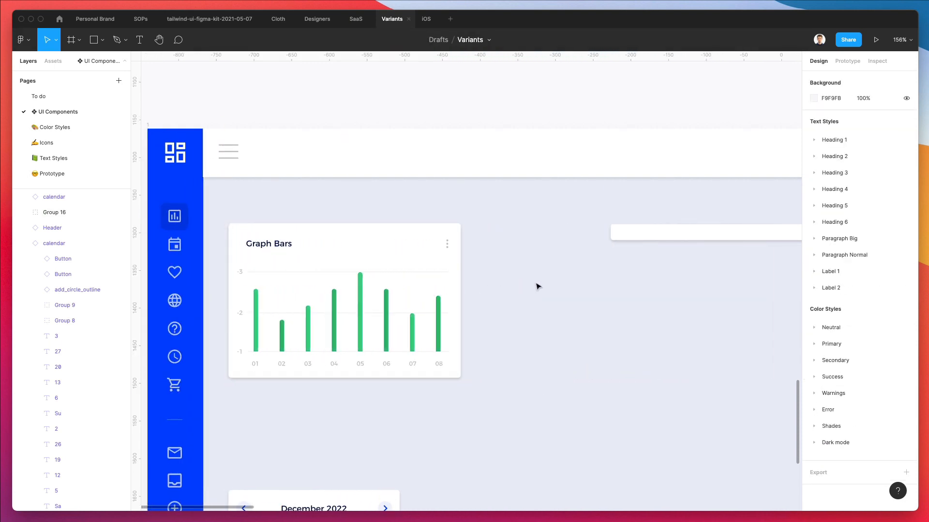
Step: Select the graph elements inside the grouped card, without its background, and nudge them slightly to the right
scroll(537, 286, "down", 1)
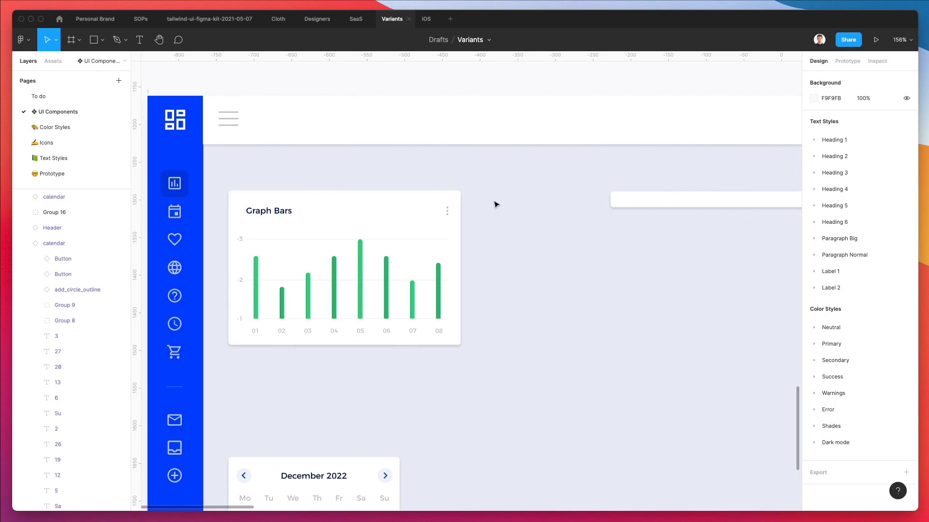
left_click_drag(493, 202, 231, 389)
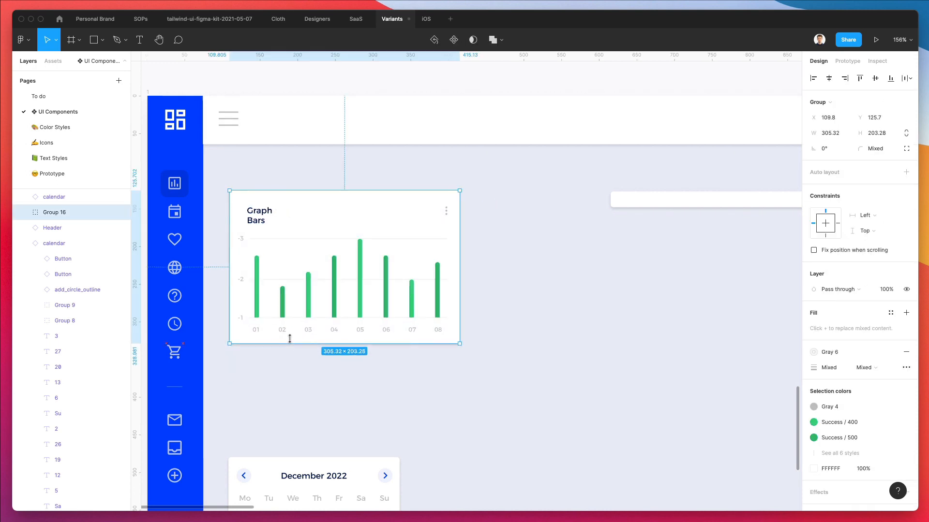
key("Return")
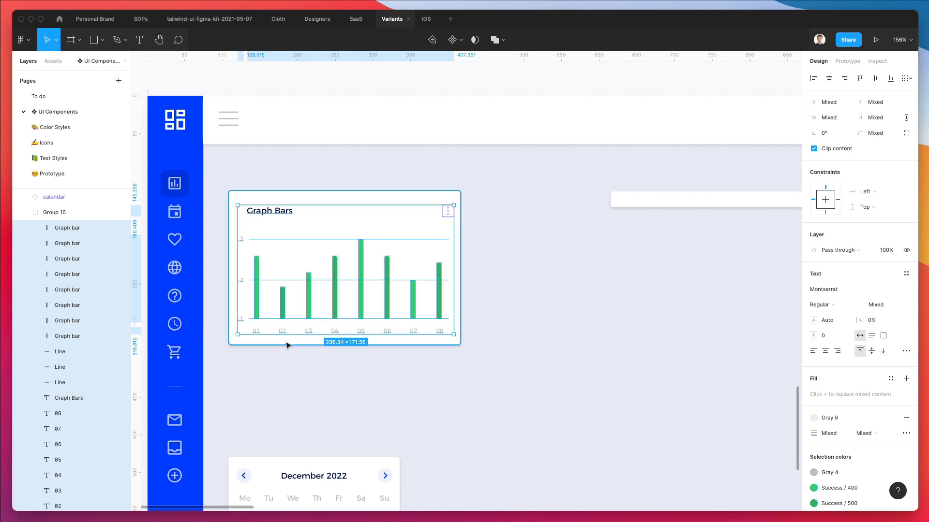
left_click(420, 355)
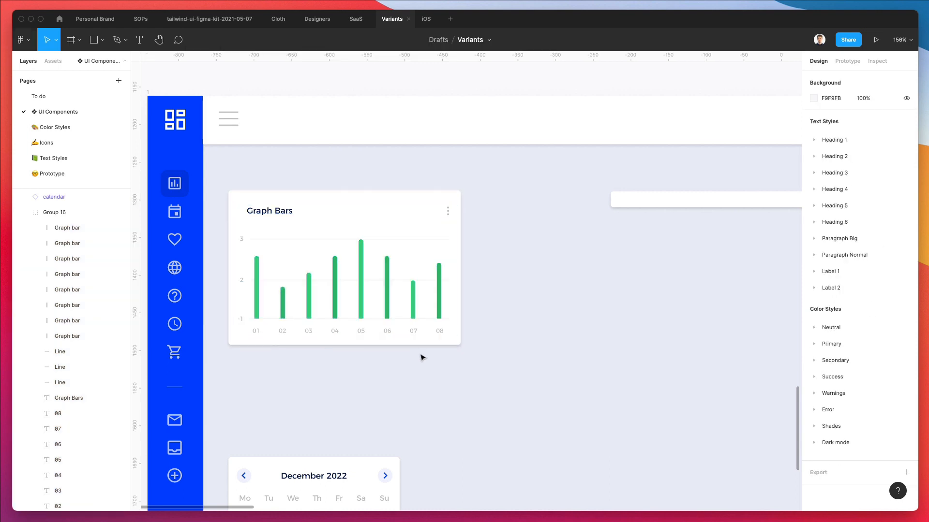
Step: Rename the card's white rectangle layer inside the grouped Graph Bars card to Background
left_click(419, 249)
scroll(420, 248, "right", 3)
scroll(121, 272, "down", 10)
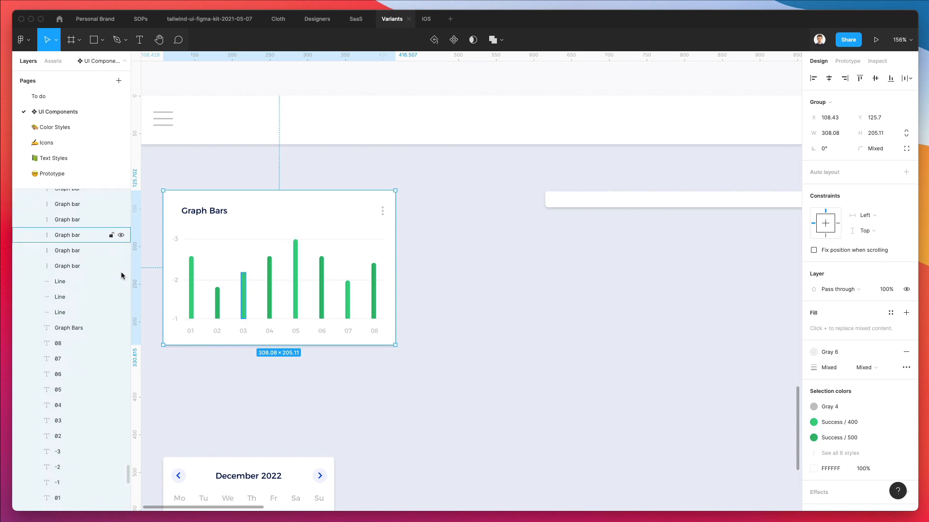
left_click(76, 353)
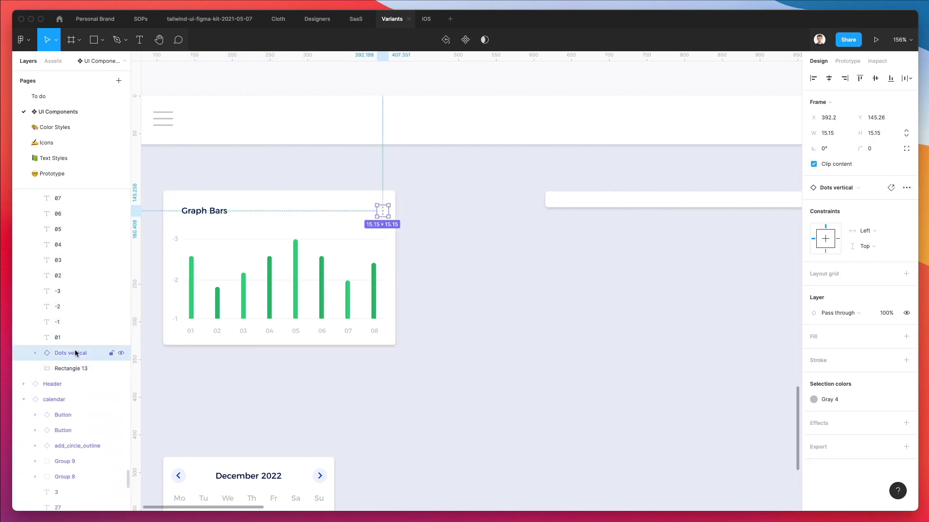
scroll(83, 343, "up", 1)
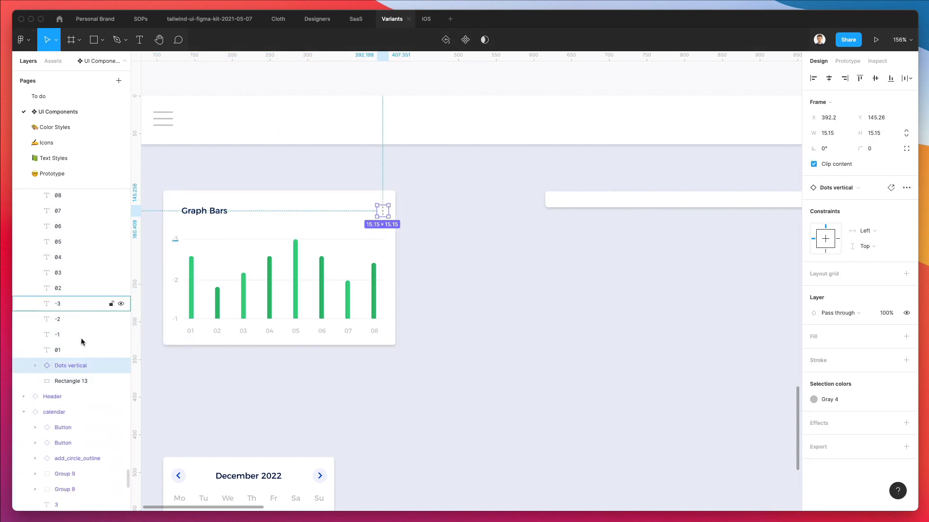
left_click(71, 382)
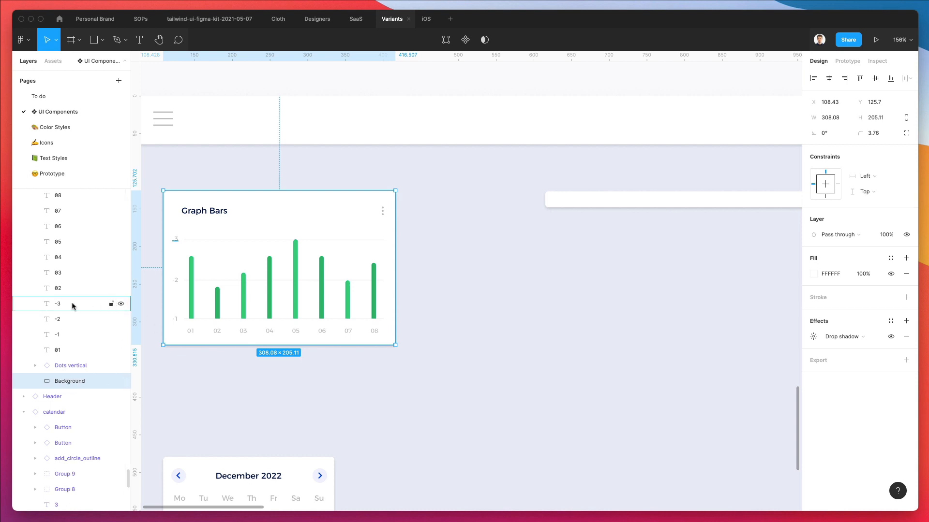
Step: Group the bars, grid lines and axis labels, without the title, dots menu and background, and name the group Graph
scroll(73, 305, "up", 10)
left_click(441, 253)
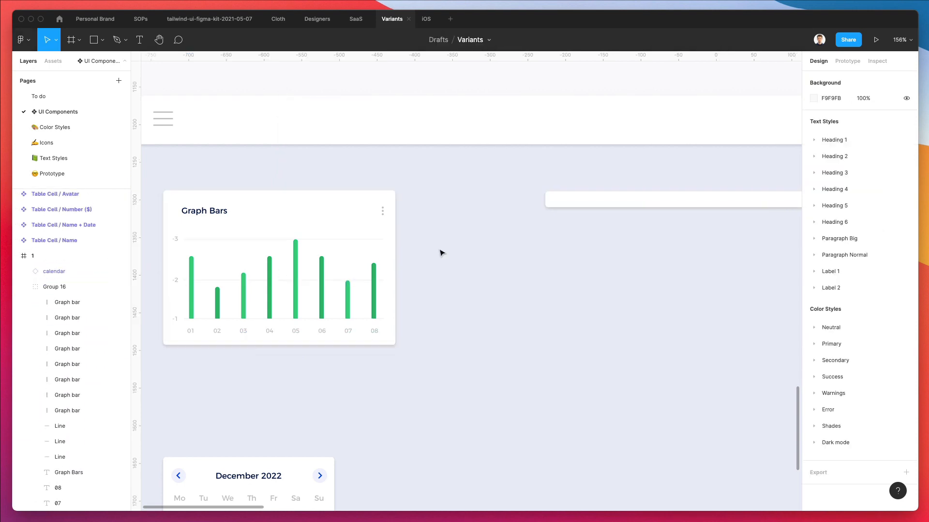
left_click_drag(418, 235, 169, 345)
left_click(481, 237)
left_click_drag(455, 232, 170, 348)
left_click_drag(429, 226, 388, 231)
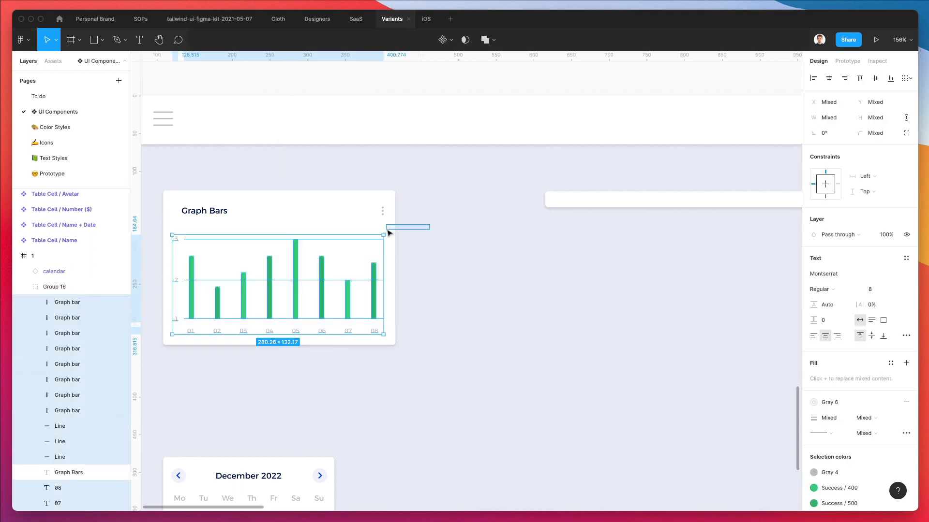
key("super+g")
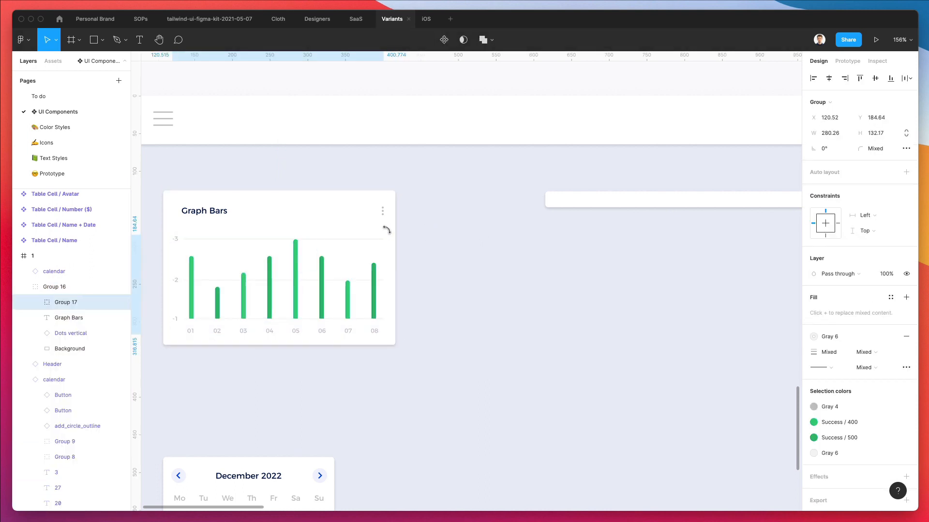
key("super+r")
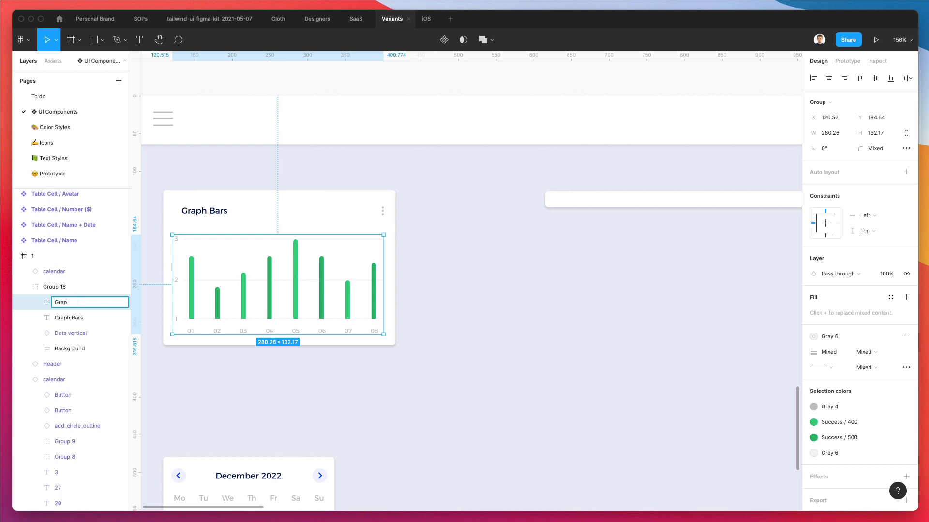
key("Return")
Step: Ungroup the outer card group and turn its four layers into a single component
left_click(75, 287)
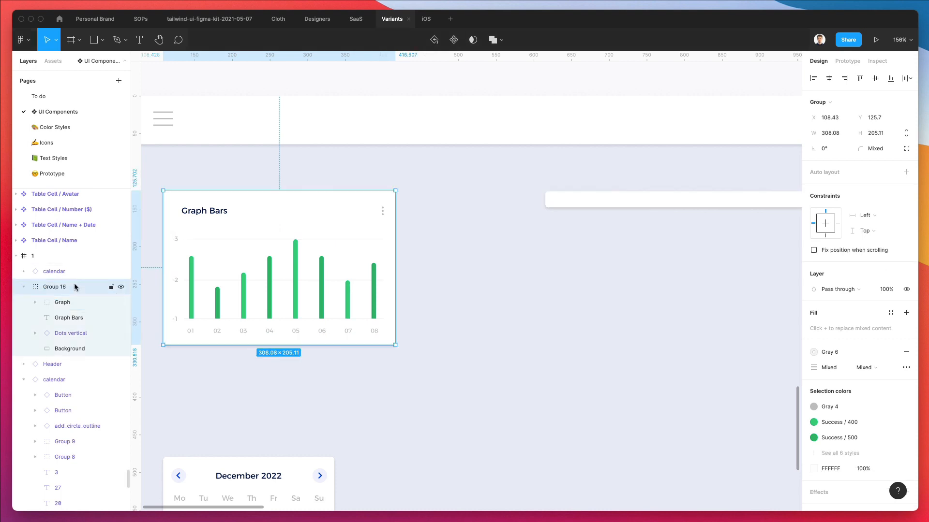
key("shift+super+g")
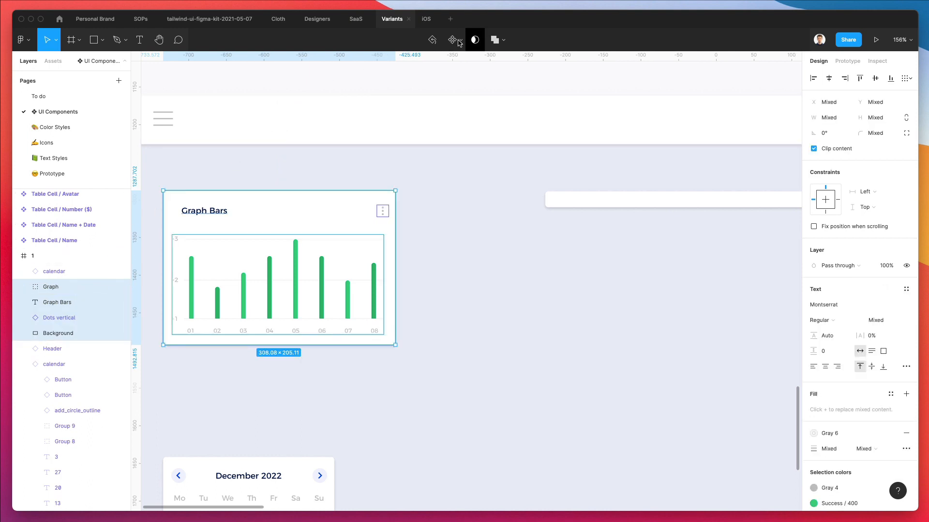
left_click(452, 41)
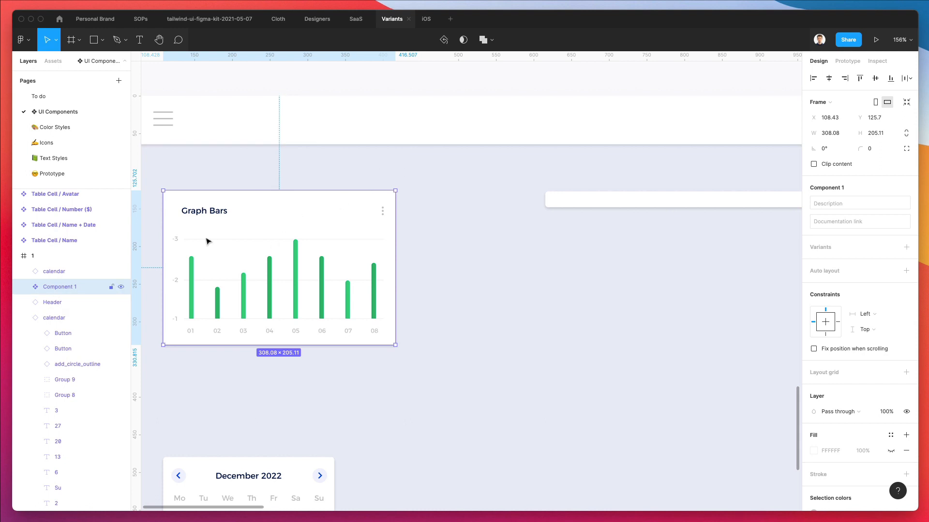
Step: Try widening the card component to 604 and undo the resize
left_click_drag(411, 266, 617, 263)
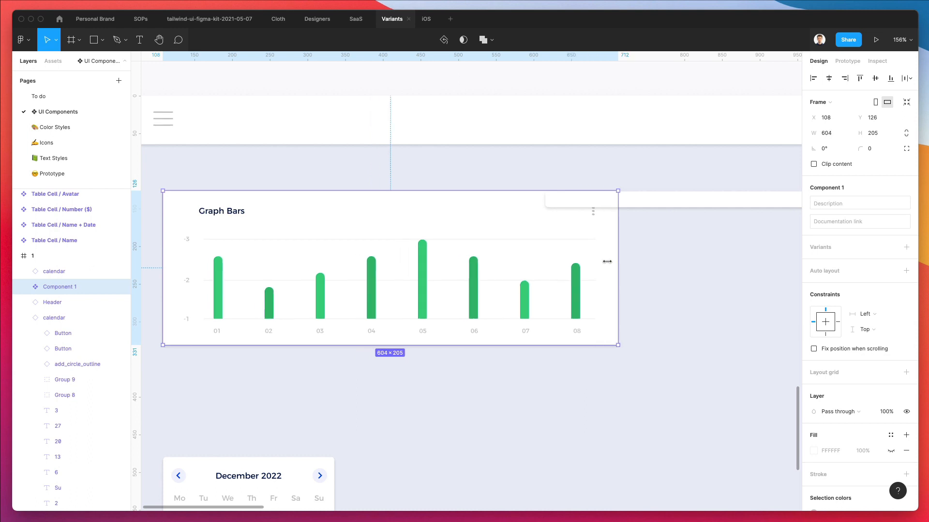
key("super+z")
Step: Set the dots menu icon's horizontal constraint to Right inside the card component
left_click(383, 212)
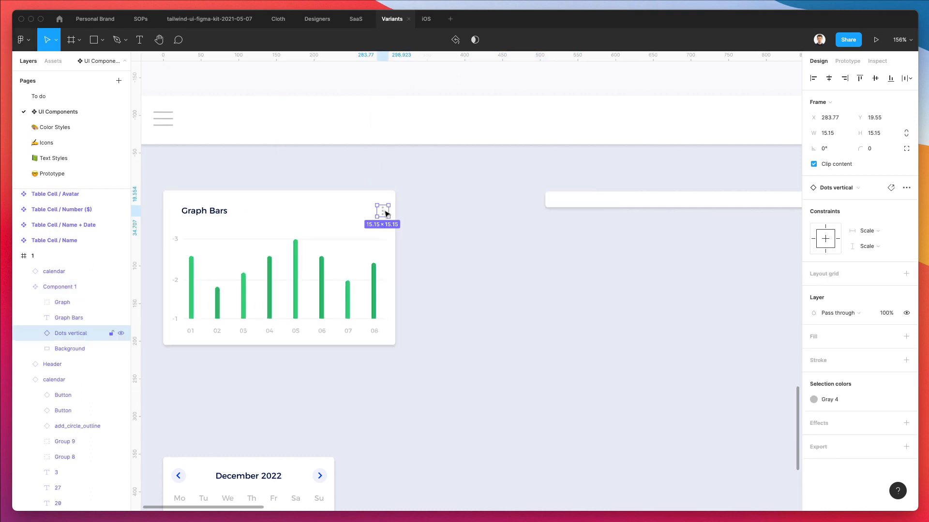
left_click(869, 230)
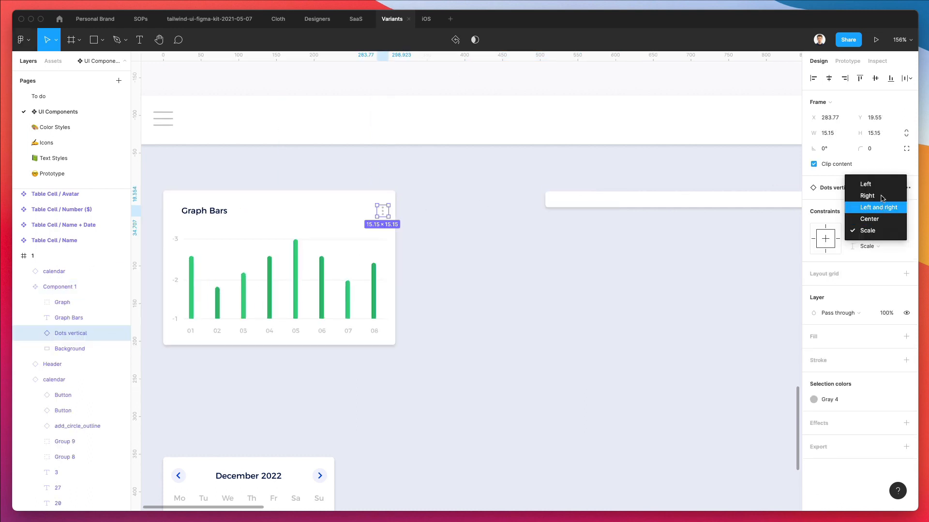
left_click(849, 193)
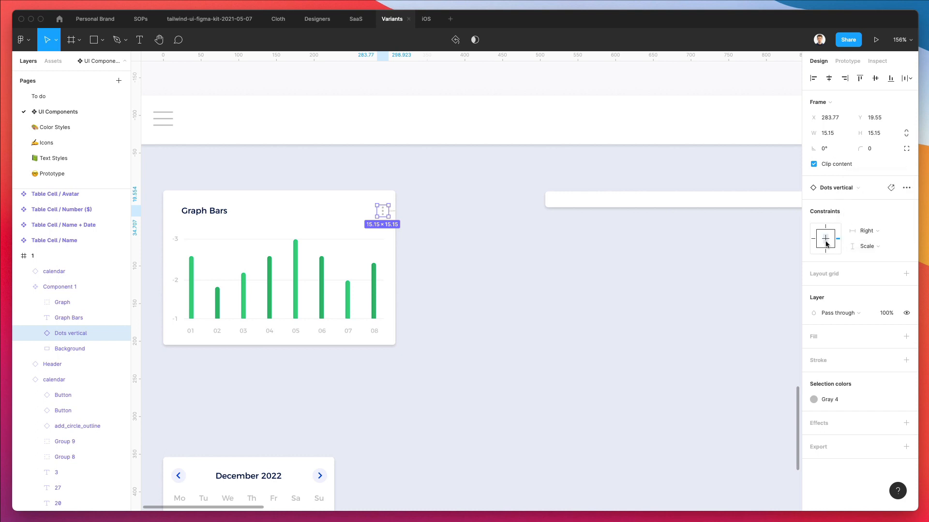
left_click(743, 308)
Step: Stretch the card component sideways to test the dots menu's constraint, and undo the resize
left_click(377, 266)
left_click_drag(448, 266, 565, 265)
key("super+z")
double_click(211, 214)
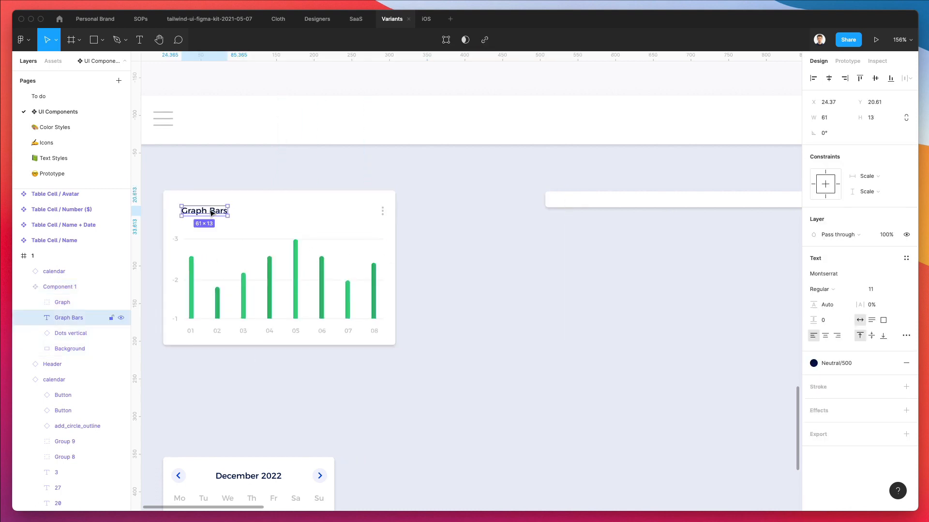
left_click(175, 239, "shift+super")
left_click(176, 279, "shift+super")
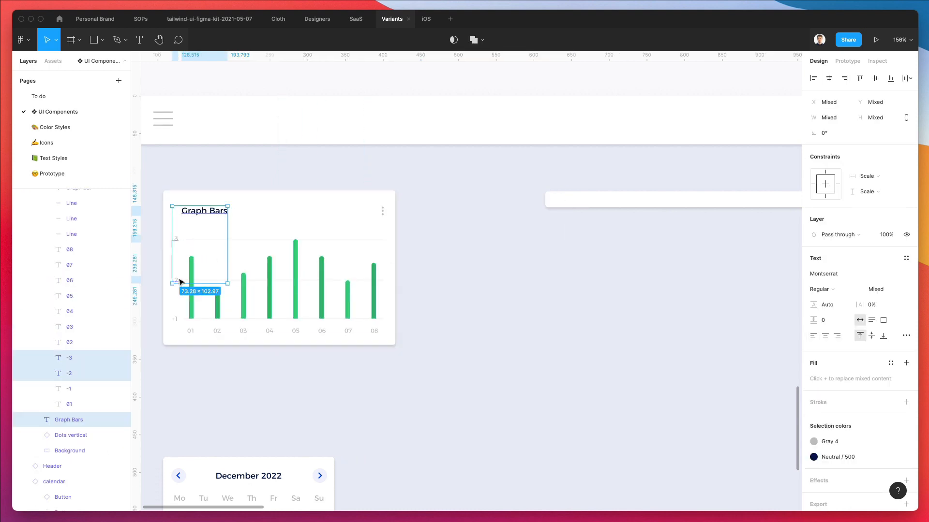
left_click(230, 187)
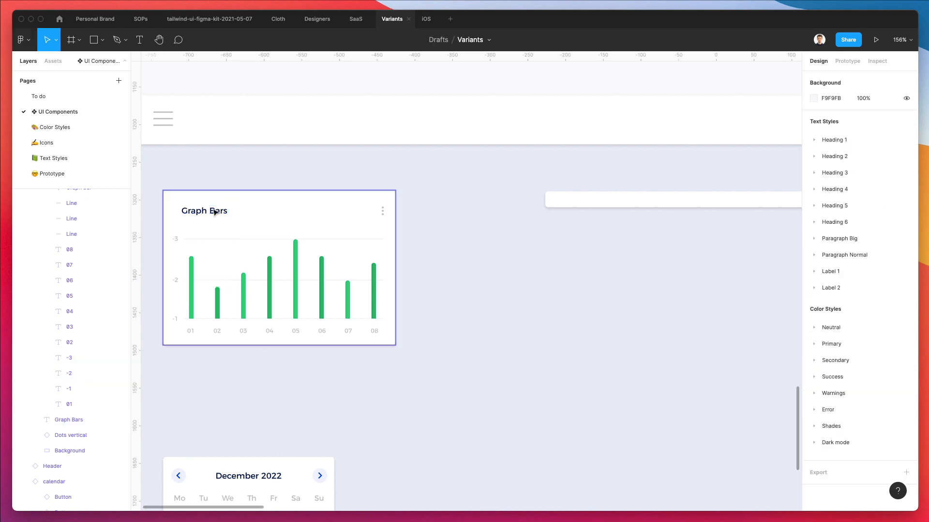
Step: Set the Graph Bars title's horizontal constraint to Left and check how it reacts to resizing the card
double_click(213, 212)
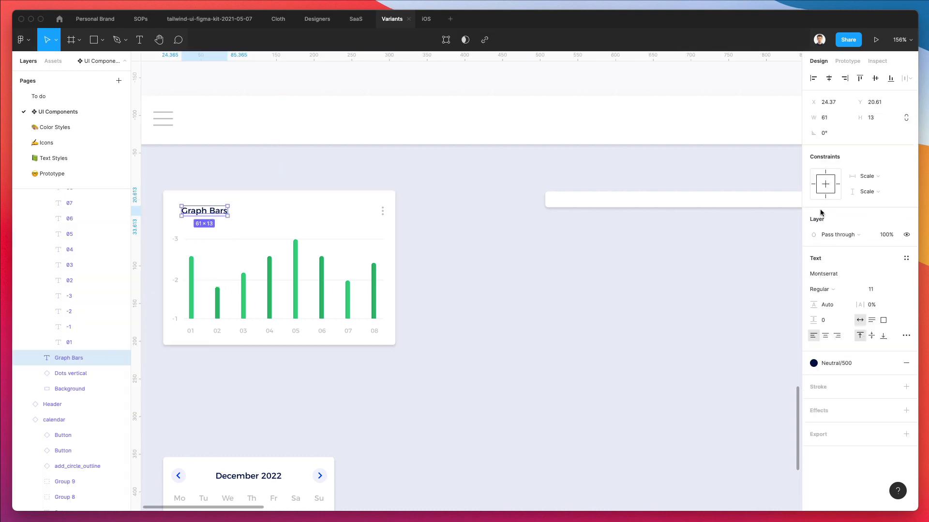
key("Escape")
left_click(315, 271)
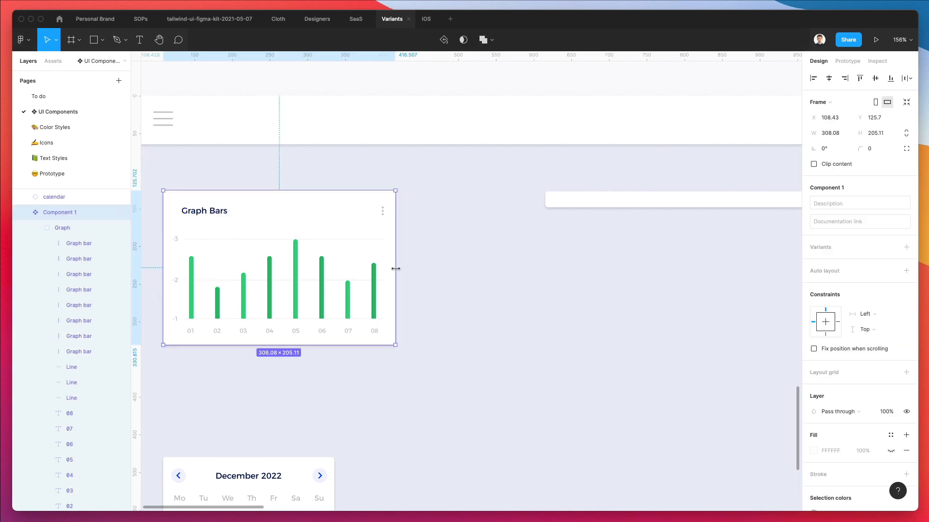
mouse_move(395, 269)
left_mouse_down()
mouse_move(490, 269)
mouse_move(396, 272)
left_mouse_up()
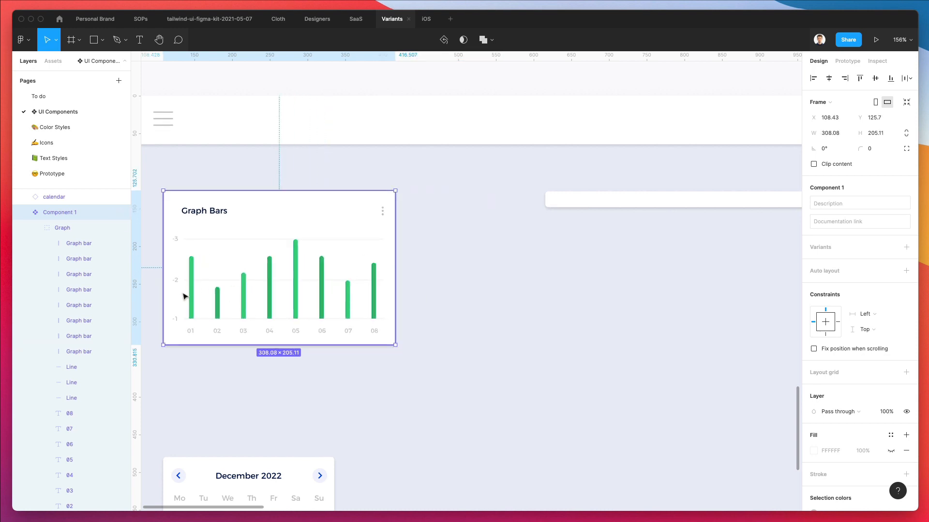
Step: Select all eight graph bars and set their horizontal constraint to Center
left_click(192, 279, "super")
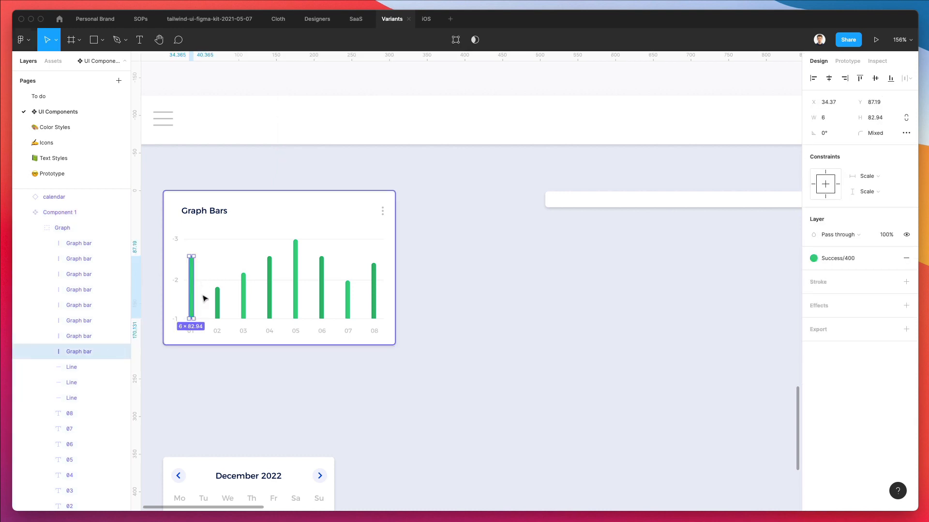
left_click(217, 302, "shift")
left_click(246, 299, "shift")
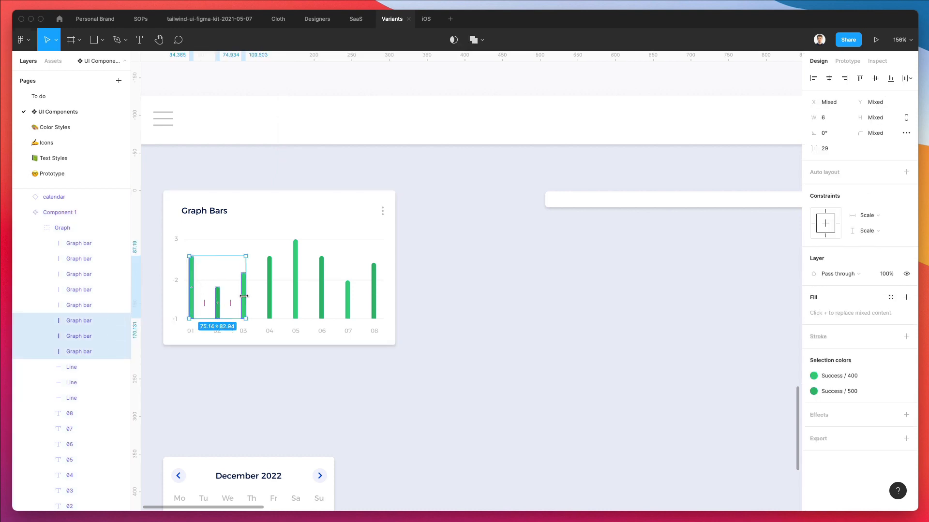
left_click(85, 244)
left_click(94, 352, "shift")
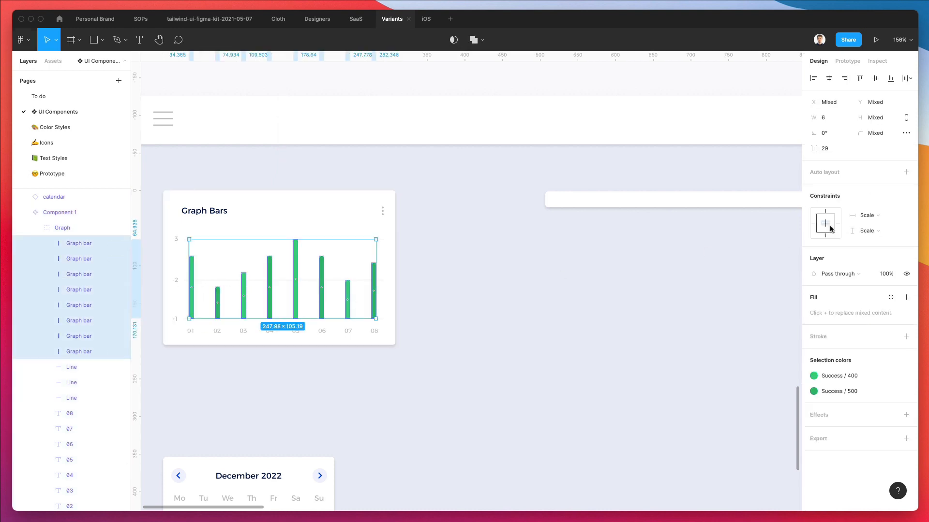
left_click(868, 217)
left_click(870, 206)
Step: Widen the card component to 541 to test how the bars respond, and undo the resize
left_click(505, 289)
left_click(382, 279)
left_click_drag(399, 276, 570, 276)
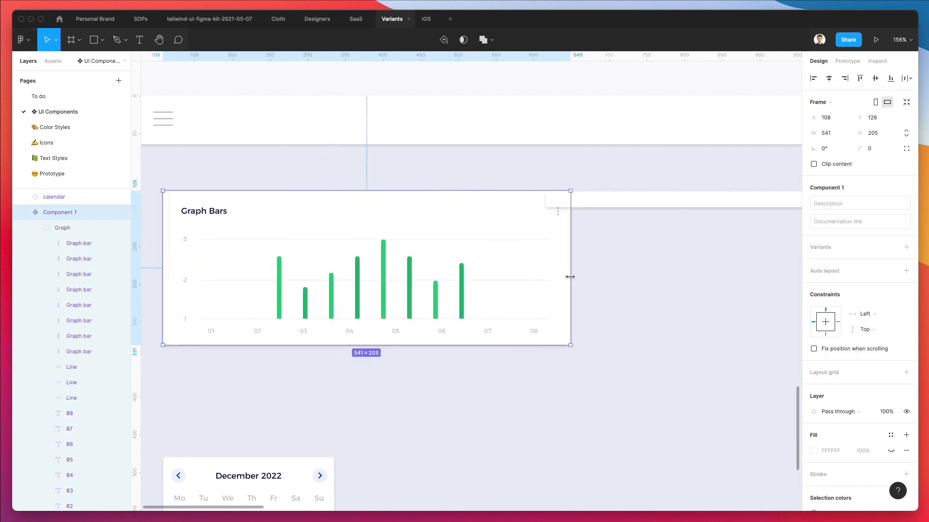
key("super+z")
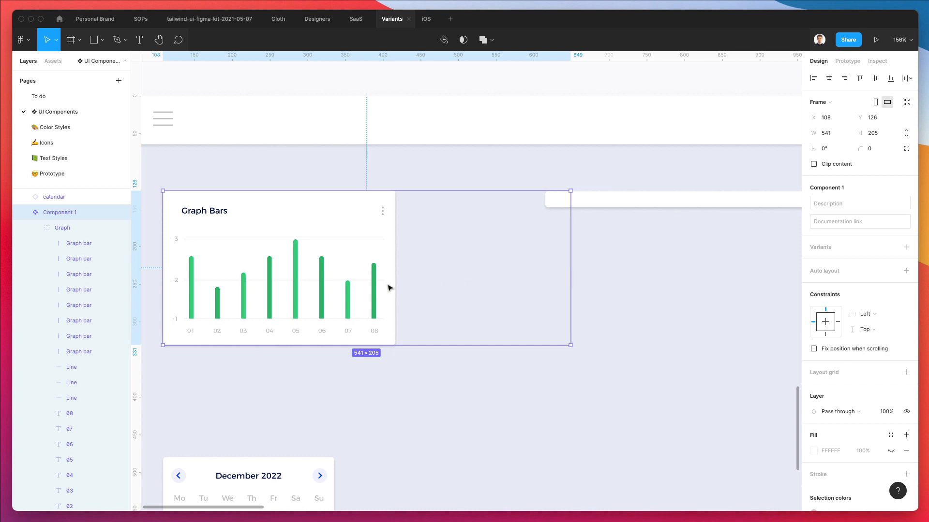
key("super+z")
Step: Repeat the widening test on the card component, undo it and deselect the card
left_click(361, 404)
left_click(282, 288)
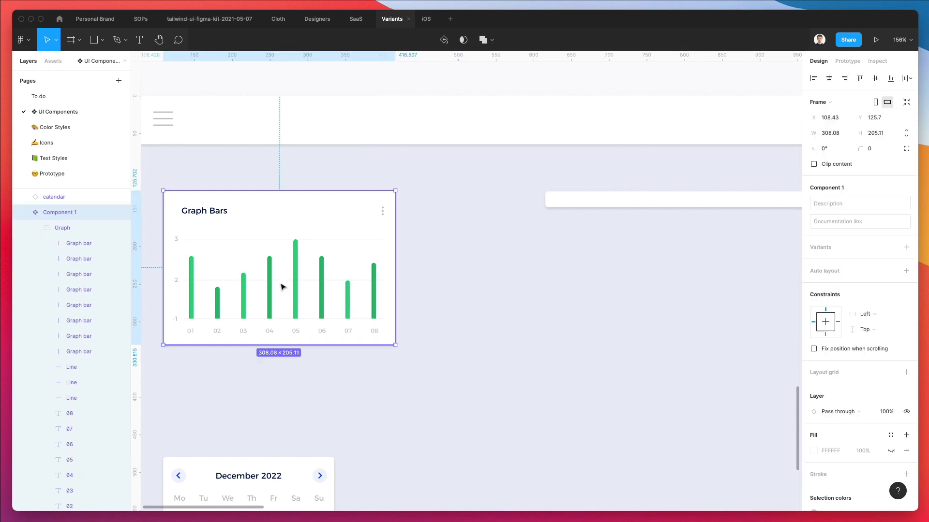
left_click(432, 304)
left_click(308, 296)
left_click_drag(395, 285, 535, 283)
key("super+z")
left_click(536, 286)
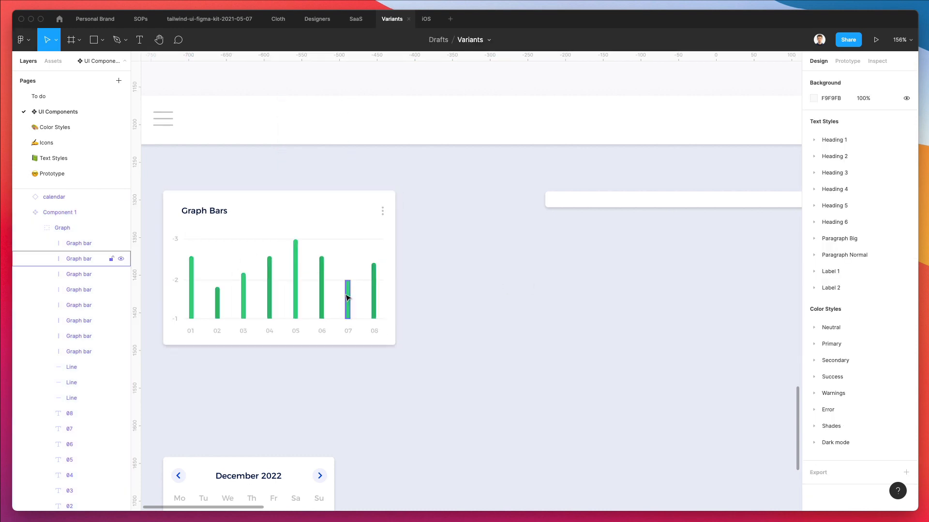
Step: Try stretching the card once more, and undo back past the bars' Center constraint so they use Scale
left_click(258, 296)
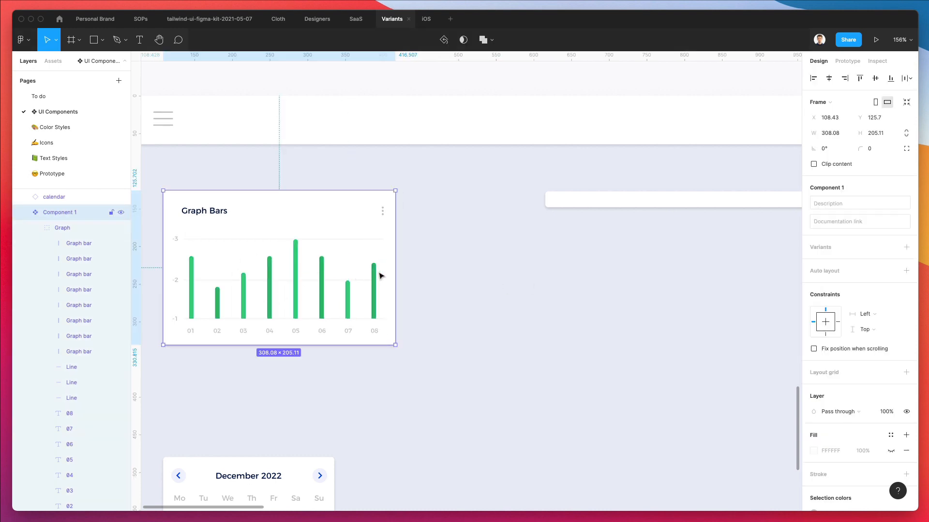
left_click_drag(394, 271, 567, 260)
key("super+z")
key("super+z")
key("super+z")
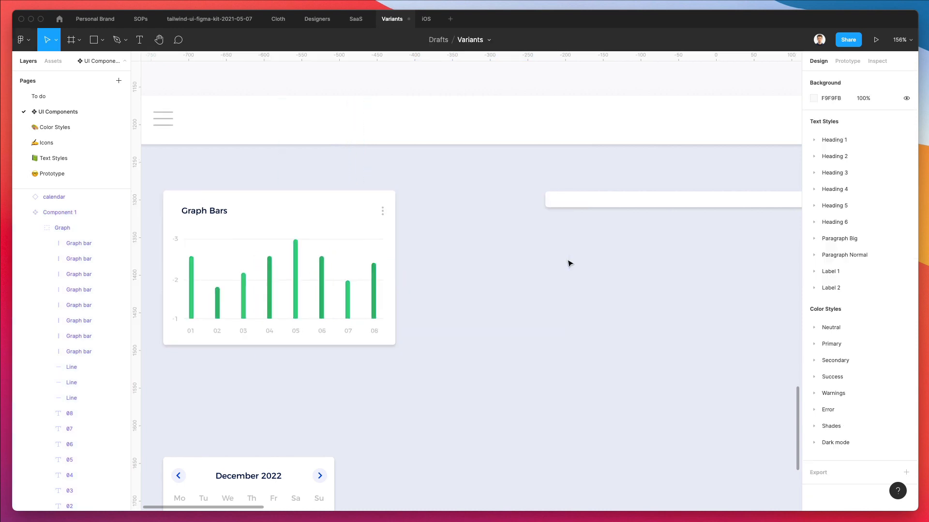
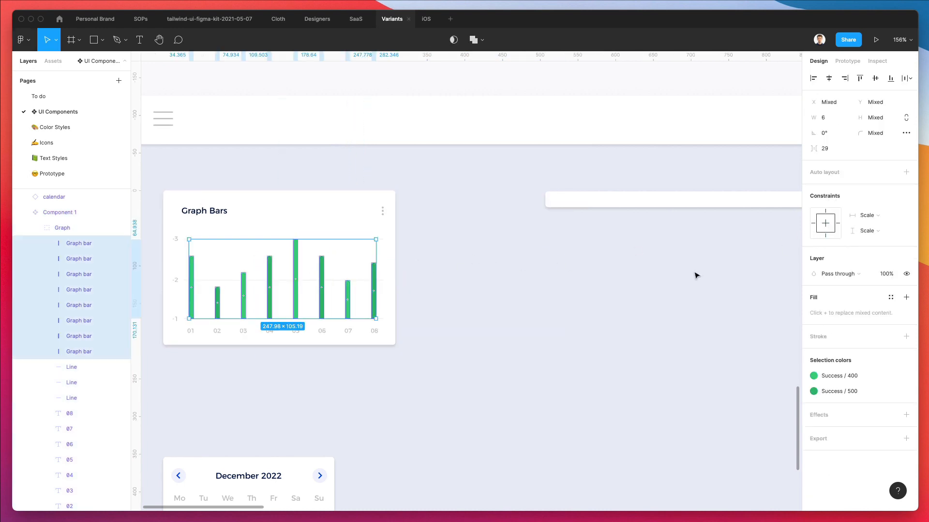
Step: Widen the card component to 390 to test the bars with the Scale constraint, and undo the resize
left_click(387, 282)
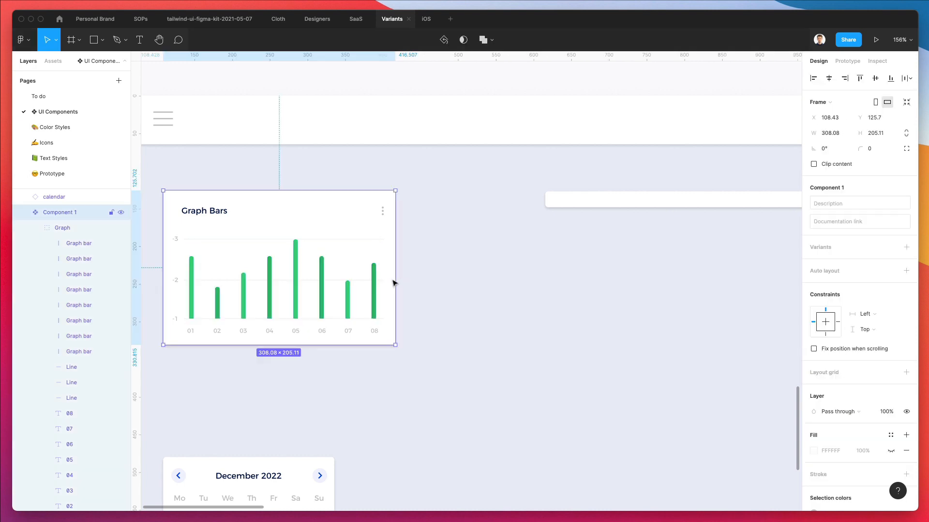
left_click_drag(395, 282, 424, 305)
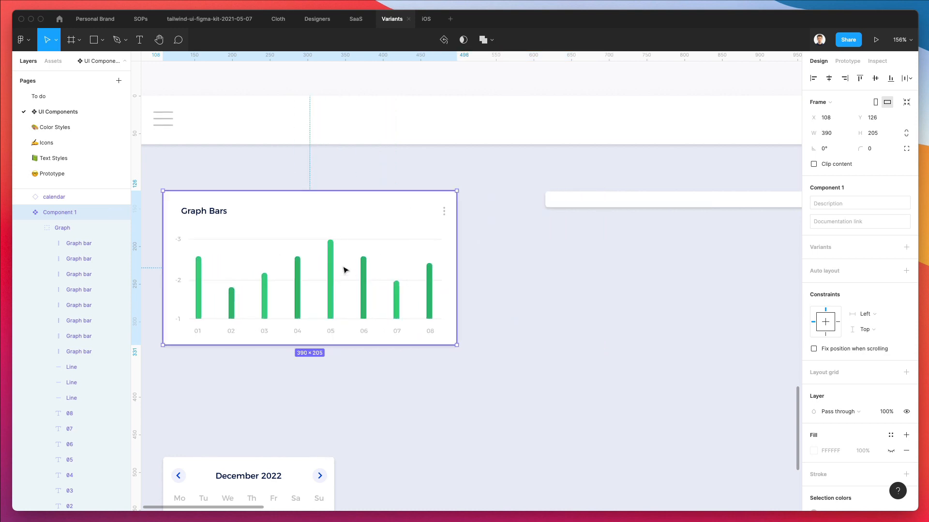
key("super+z")
Step: Duplicate the Graph Bars card component as an instance beside the original
left_click(538, 253)
scroll(445, 276, "down", 3)
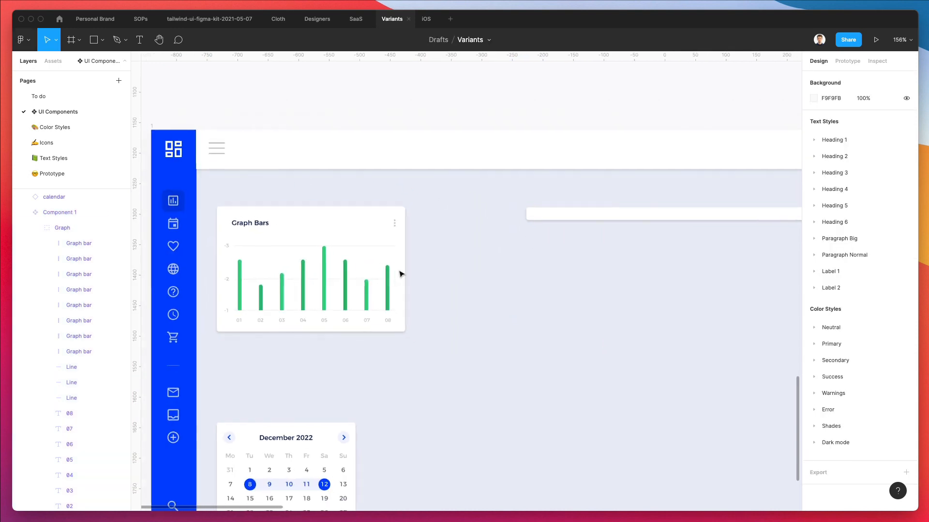
scroll(400, 274, "down", 3)
left_click(279, 261)
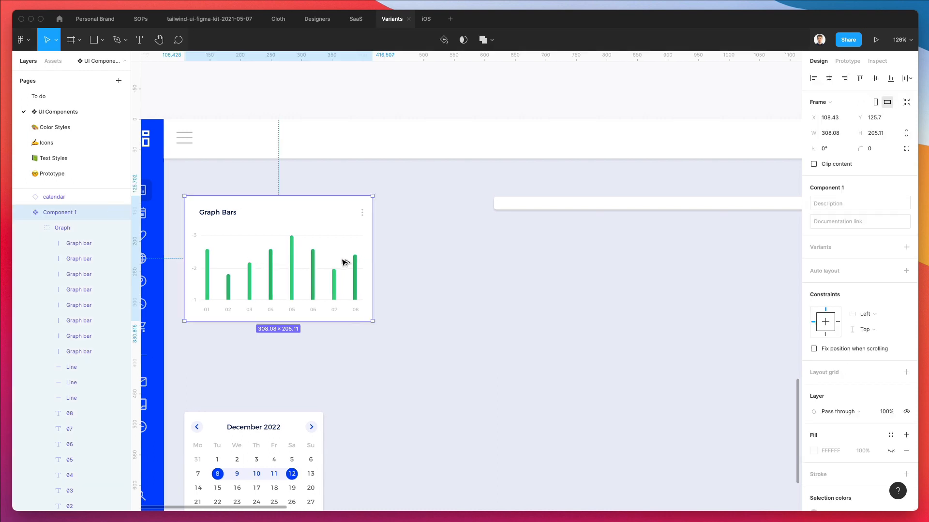
left_click_drag(345, 263, 448, 259)
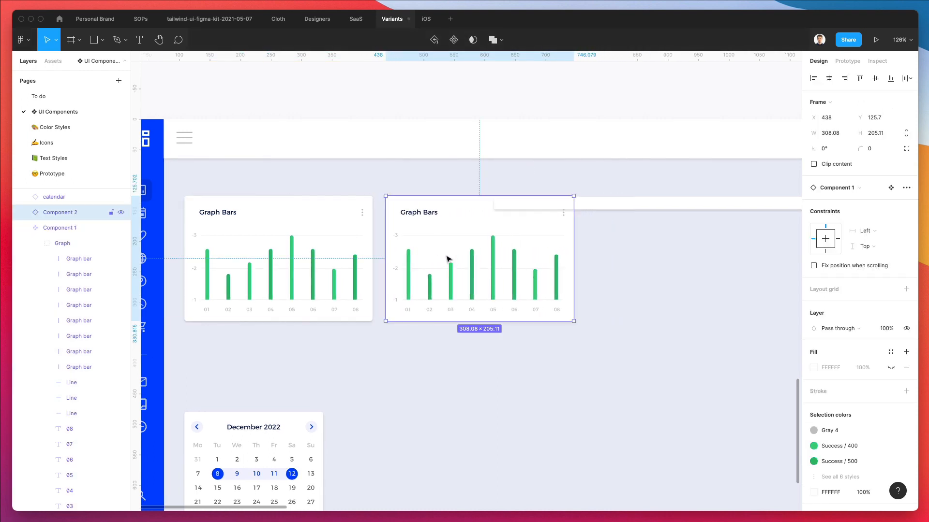
Step: Widen the copied Graph Bars card to 638 and deselect it
scroll(512, 227, "right", 3)
left_click_drag(578, 199, 474, 205)
left_click(484, 258)
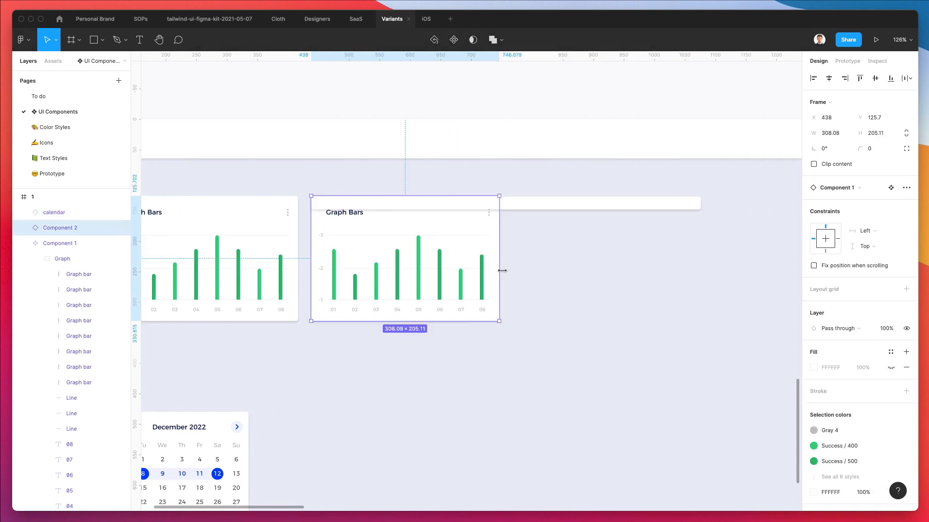
left_click_drag(502, 270, 699, 269)
left_click(664, 366)
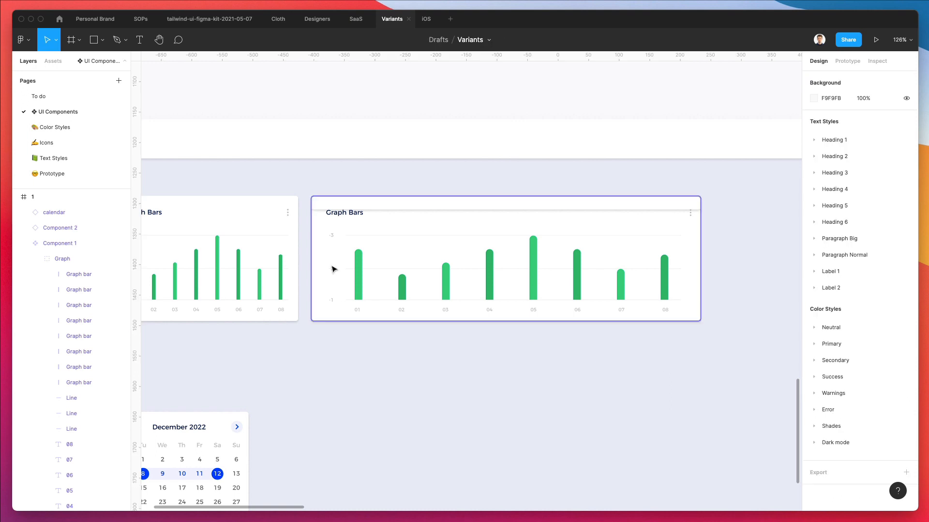
Step: Check the width of bar 08 in the original card and select all eight bars in the widened copy
scroll(334, 268, "up", 5)
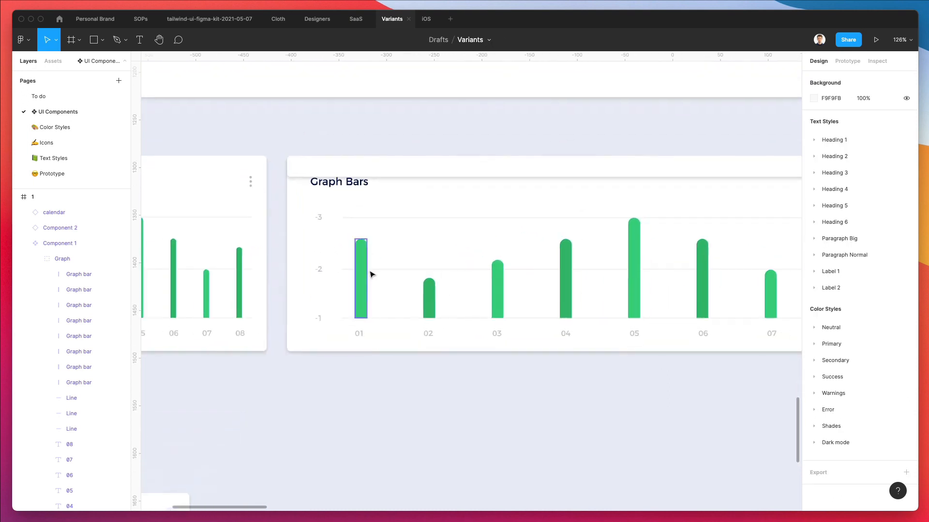
left_click(235, 280, "super")
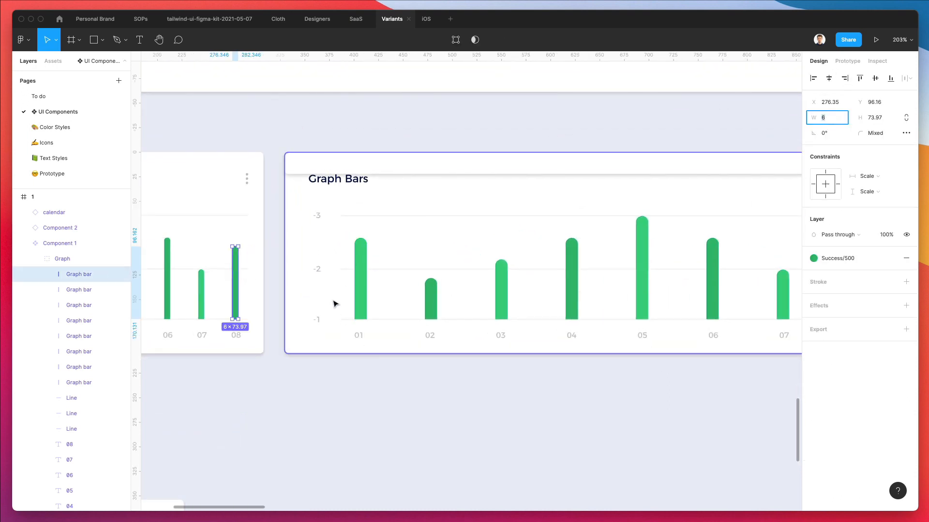
left_click(360, 286, "super")
left_click(428, 303, "shift")
left_click(500, 299, "shift")
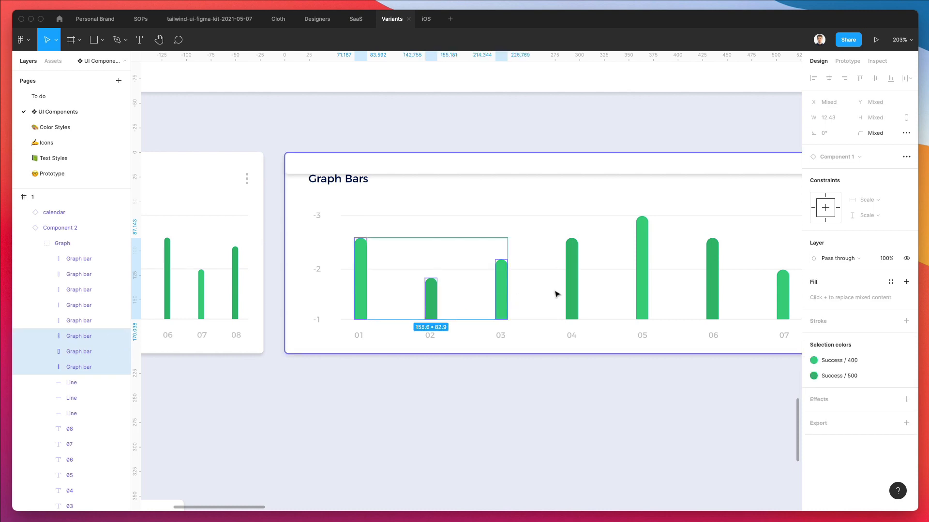
left_click(572, 296, "shift")
scroll(531, 293, "right", 5)
left_click(436, 291, "shift")
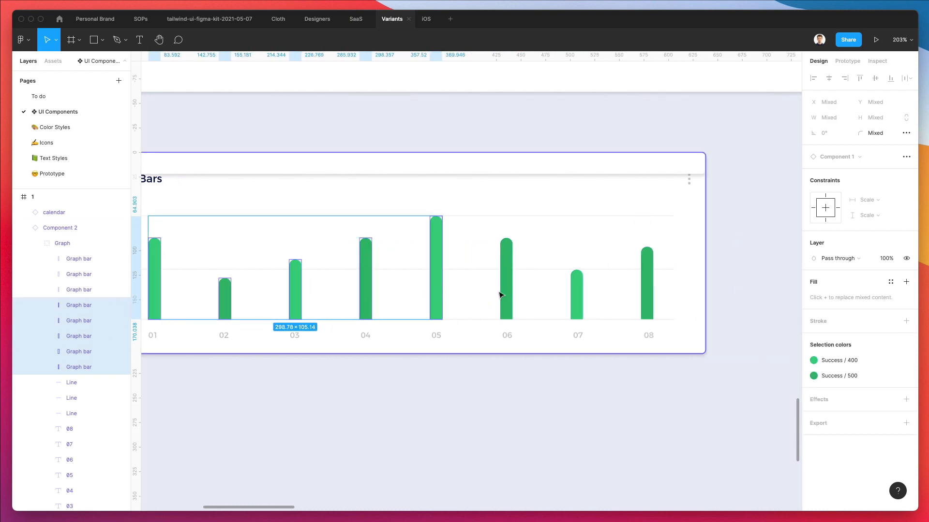
left_click(503, 293, "shift")
left_click(576, 295, "shift")
left_click(646, 291, "shift")
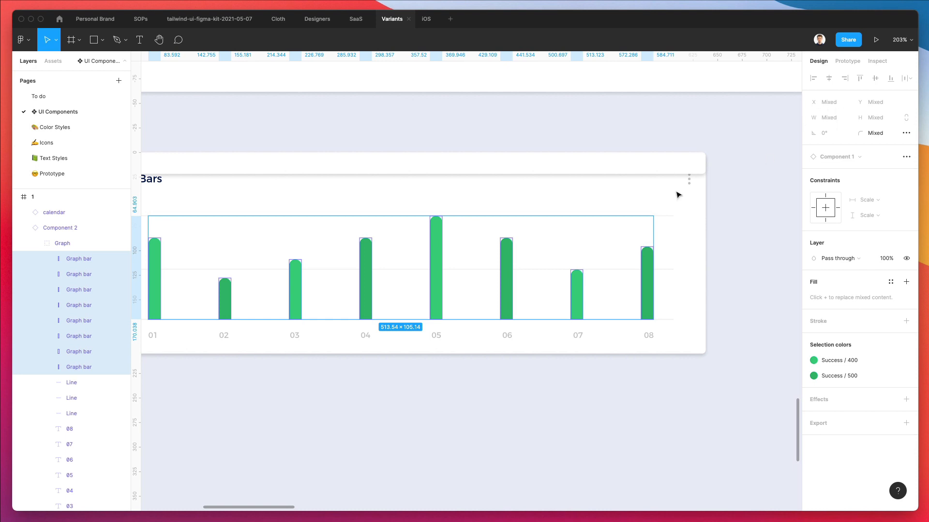
Step: Detach the widened card instance, Component 2, from its main component
left_click(59, 231)
right_click(59, 232)
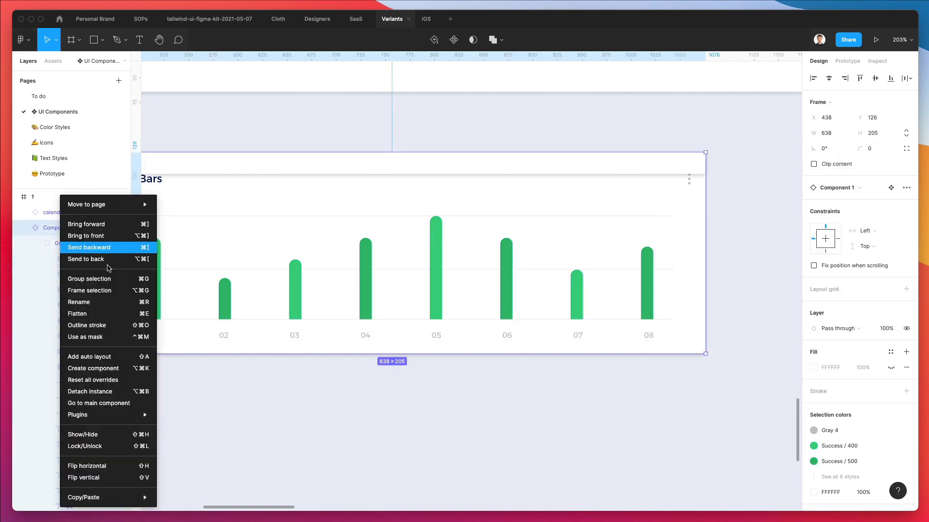
left_click(116, 391)
Step: Select all eight graph bars in the detached card and set their width to 6
scroll(212, 237, "down", 2)
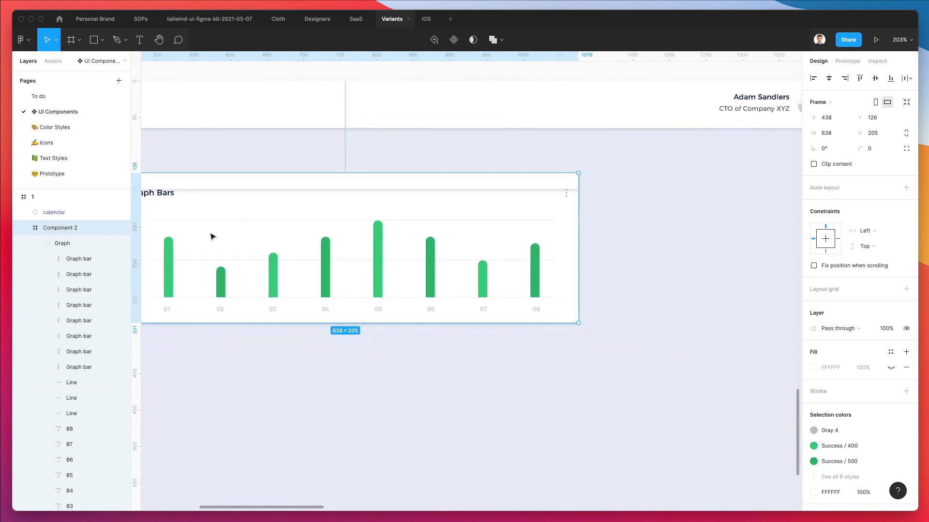
scroll(211, 236, "left", 5)
left_click_drag(784, 275, 332, 284)
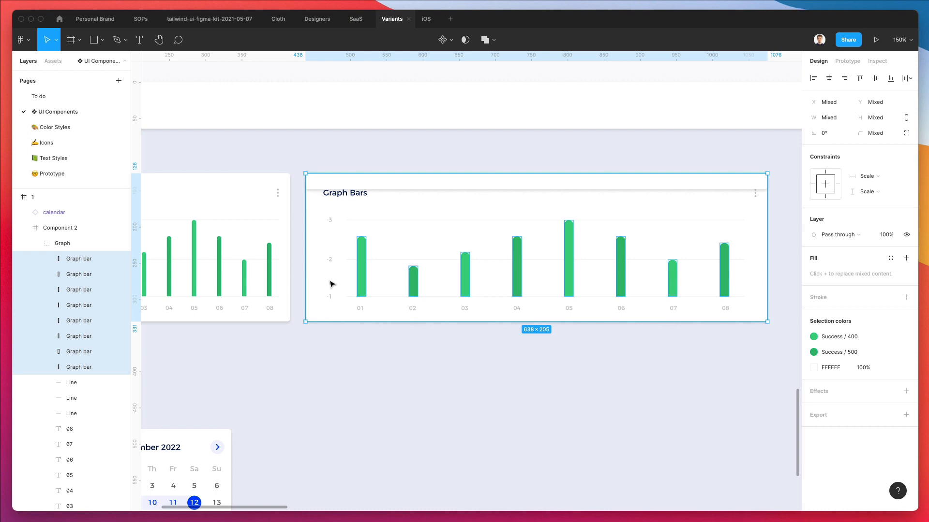
left_click(839, 119)
type("6")
key("Return")
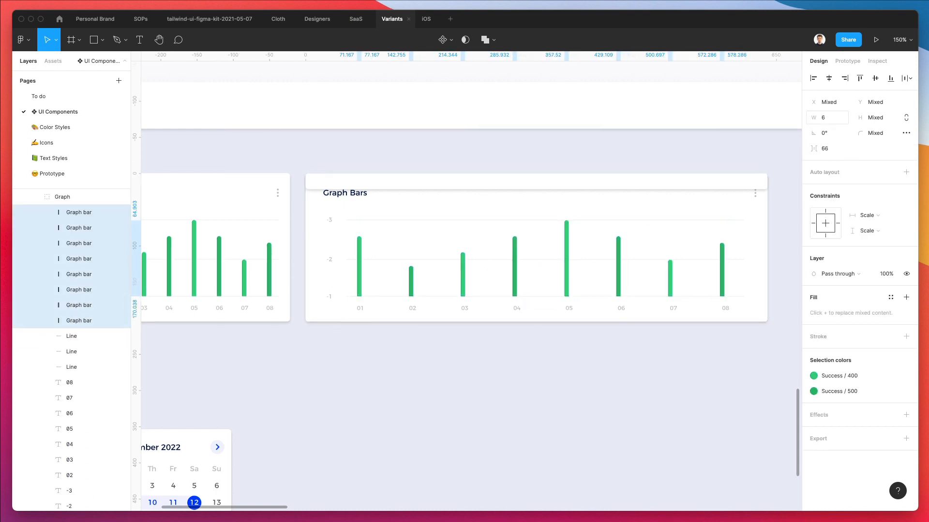
Step: Nudge the eight bars 2 px to the right over their number labels and deselect them
key("Right")
key("Right")
key("Right")
key("Left")
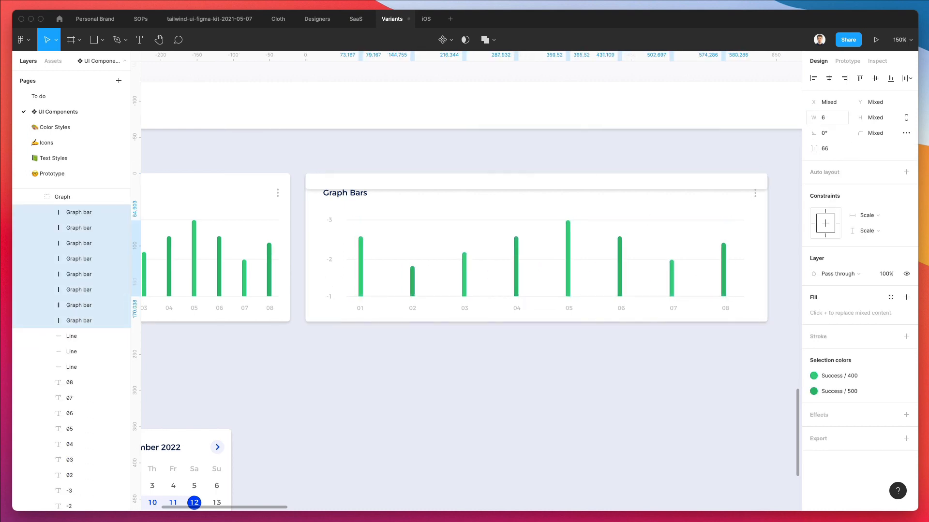
left_click(468, 429)
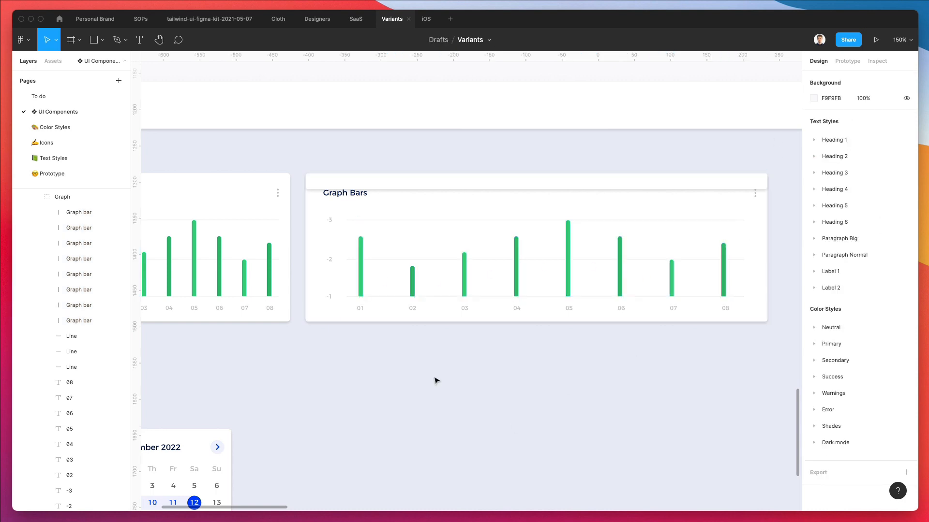
Step: Reselect the wide card's eight bars and try widths of 9 and 8
scroll(443, 379, "down", 3)
left_click(535, 318)
scroll(551, 305, "up", 2)
left_click_drag(690, 308, 337, 319)
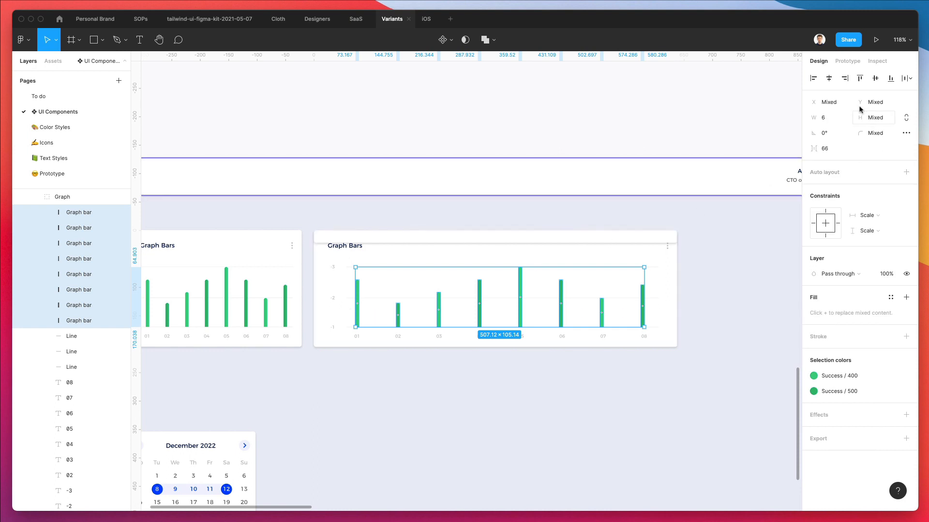
type("9")
key("Return")
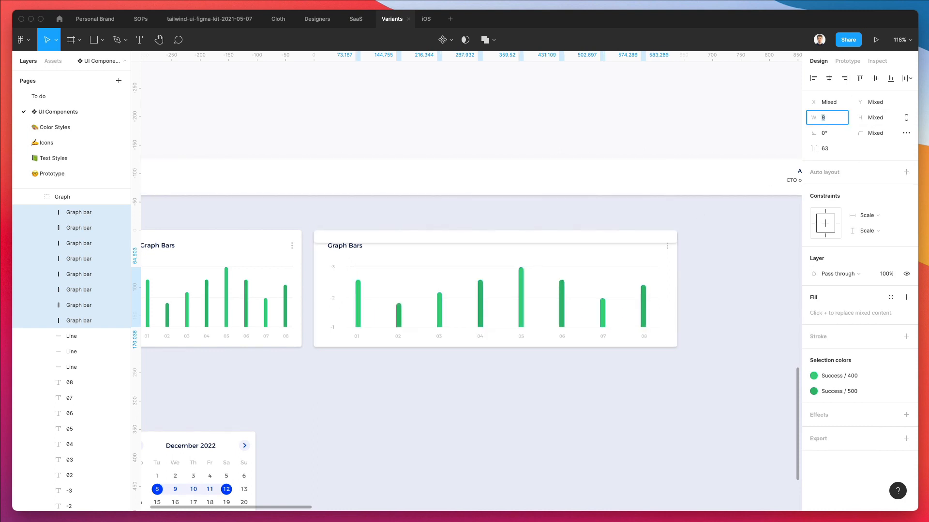
type("8")
key("Return")
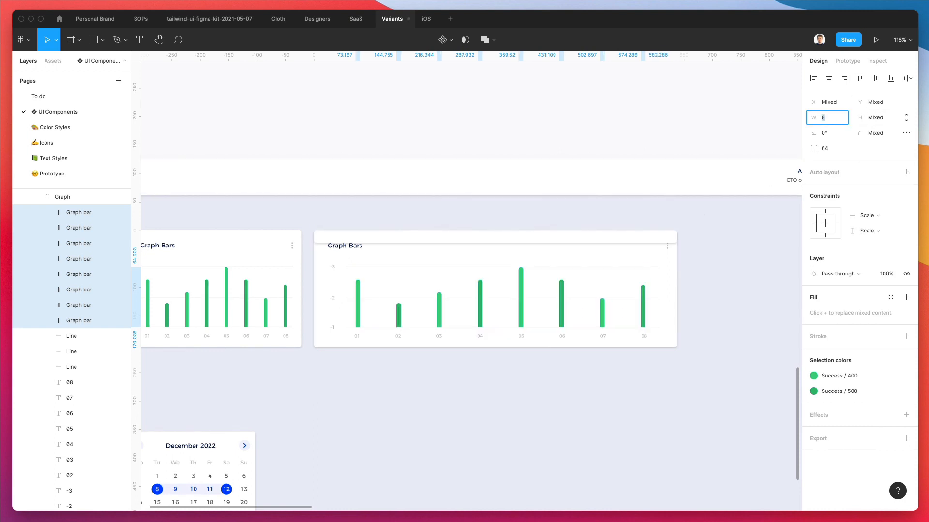
Step: Set the width of the eight bars to 9 and nudge them 2 px to the left
type("9")
key("Return")
key("Return")
key("Left")
key("Left")
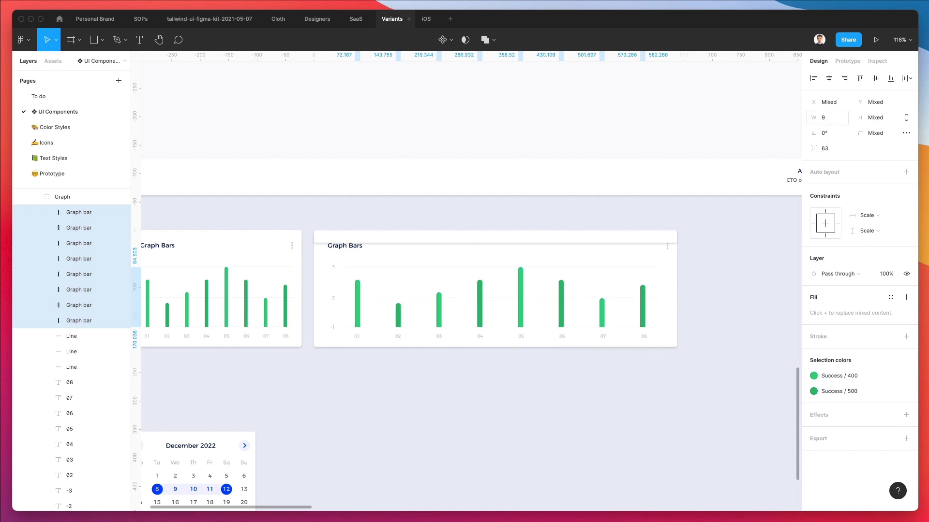
Step: Delete the white strip that covers the upper edge of the wide card
left_click(597, 237)
key("BackSpace")
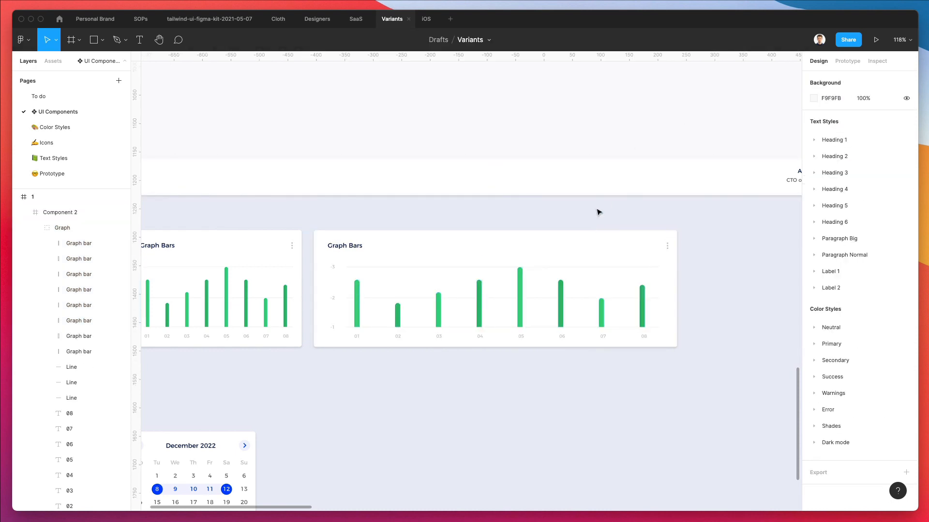
Step: Select the wide card's eight bars, set their width to 6 and shift them slightly left of the number labels
scroll(398, 310, "up", 3)
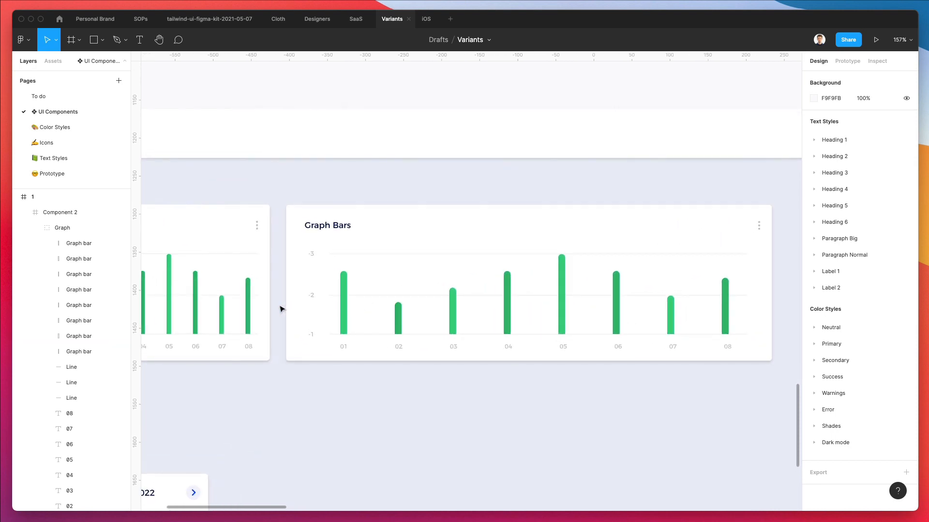
left_click_drag(295, 314, 752, 319)
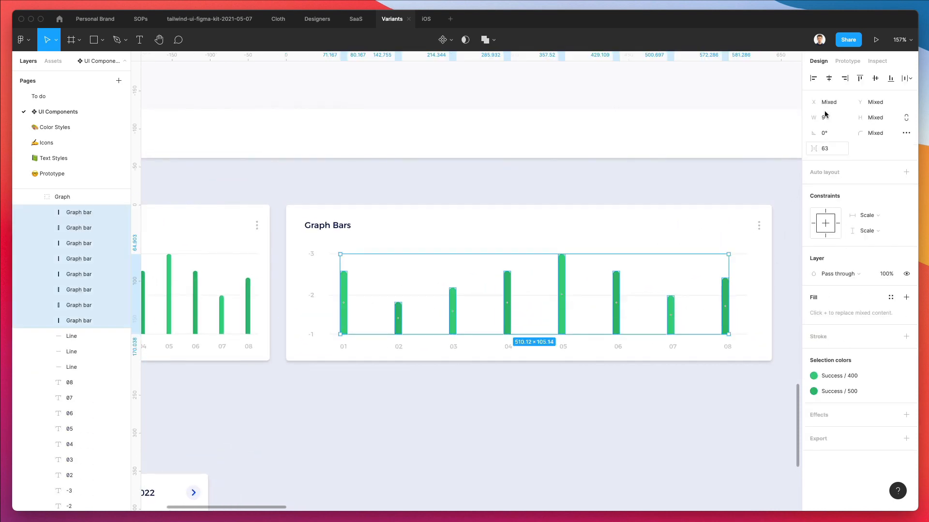
left_click(837, 120)
type("96")
key("Return")
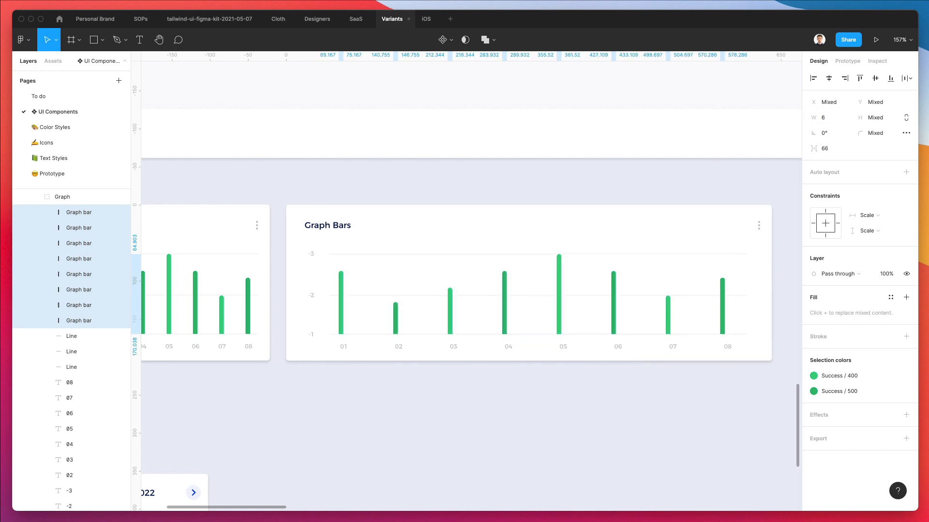
Step: Paste a second set of the eight bars and place it just right of the originals, on the same baseline with a small gap
key("super+v")
key("shift+Right")
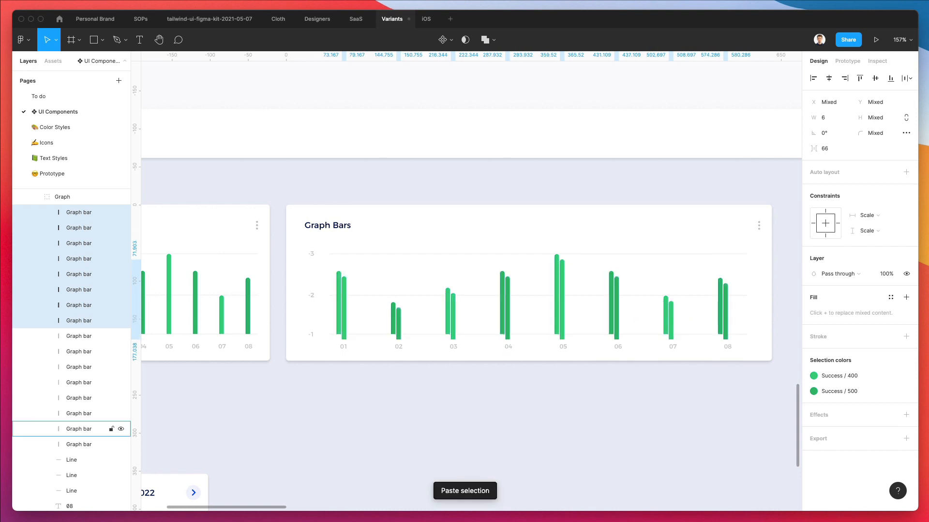
key("Up")
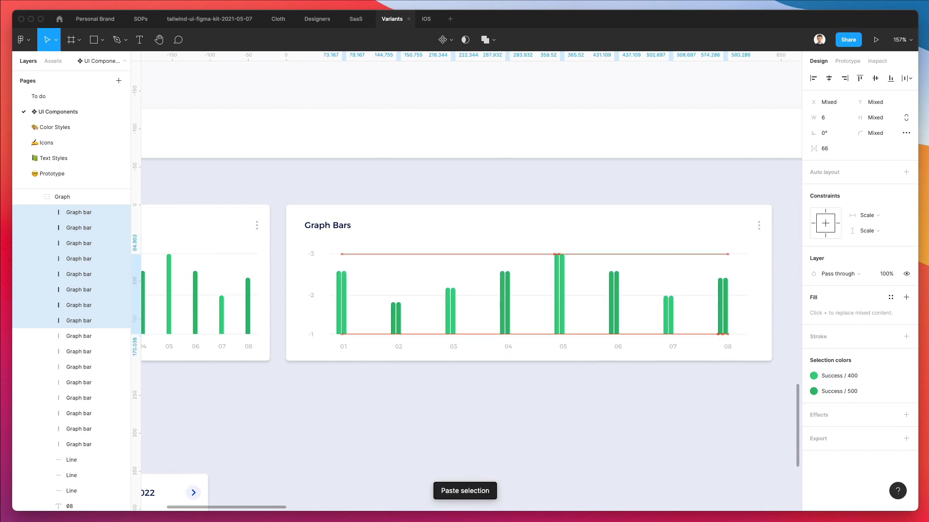
key("Right")
key("Right")
key("Right")
key("Left")
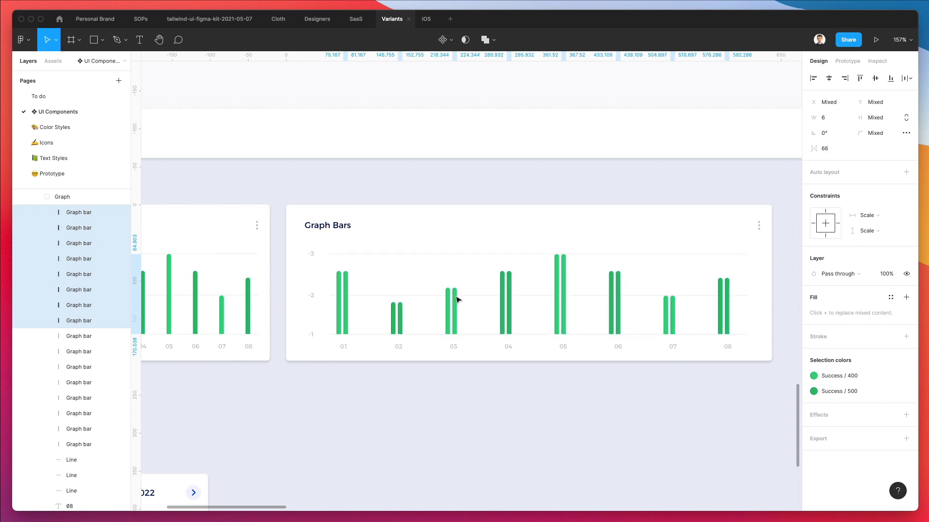
Step: Shorten the pasted set of bars from above to an overall height of about 74, keeping their baseline
scroll(486, 213, "down", 3)
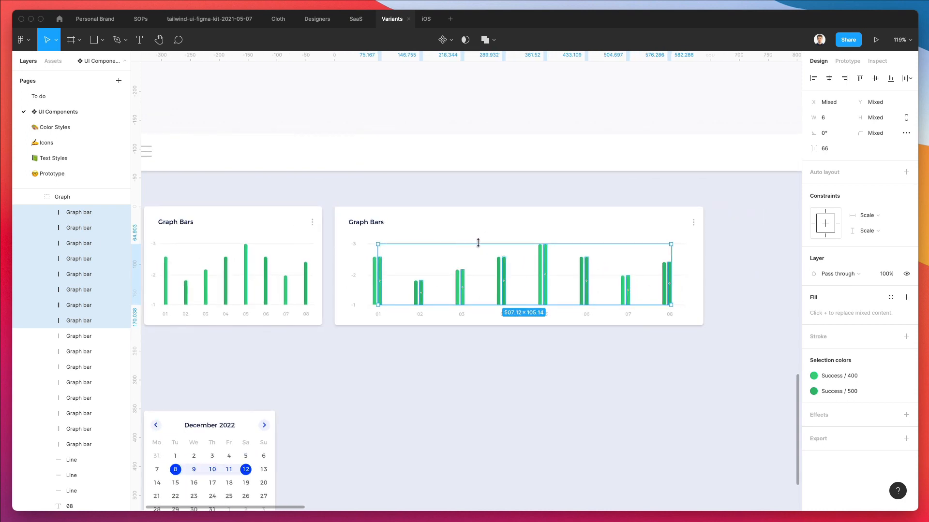
left_click_drag(478, 244, 478, 263)
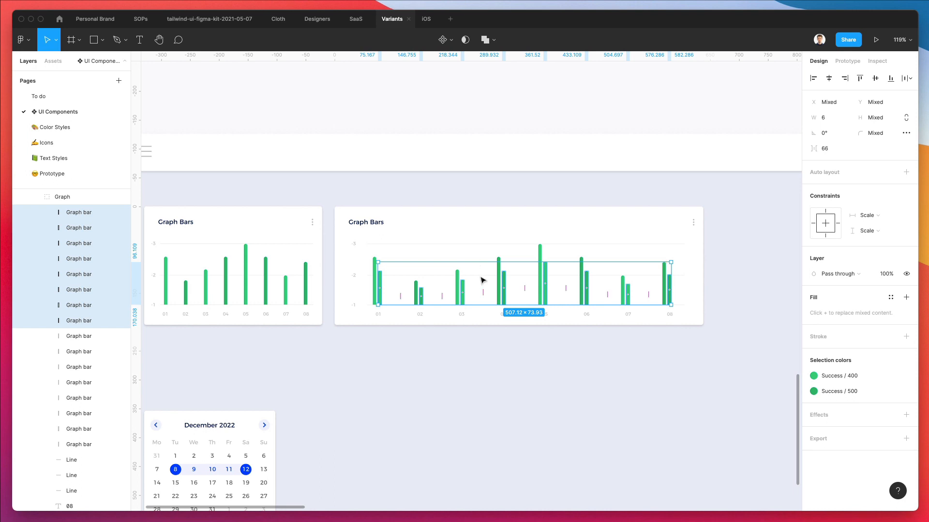
Step: Apply the Success/500 color style to the second bar of group 01 in the wide Graph Bars card
left_click(468, 364)
scroll(408, 305, "up", 5)
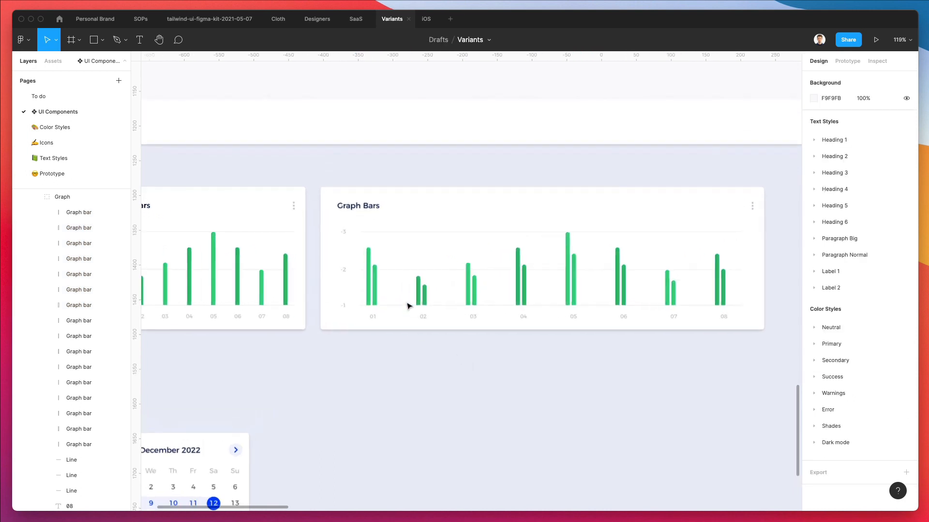
left_click(380, 286, "super")
scroll(401, 285, "up", 6)
scroll(393, 283, "down", 2)
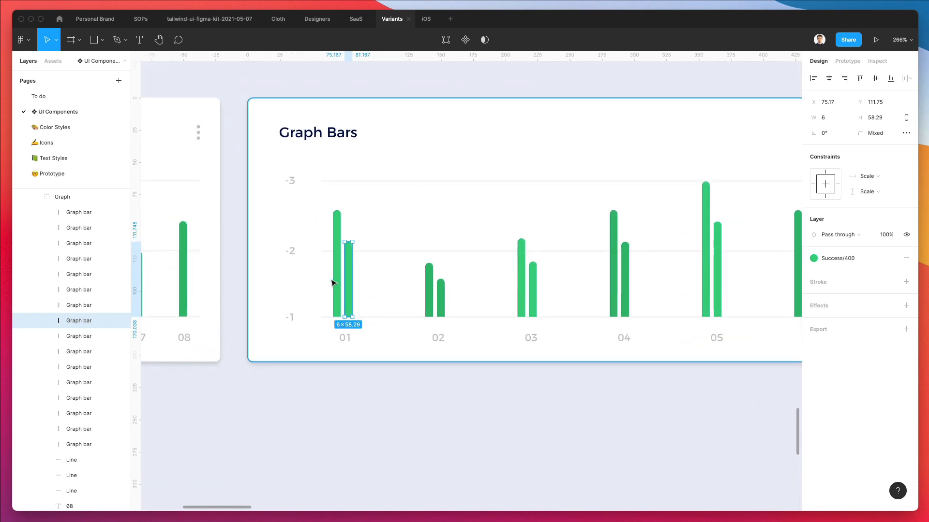
scroll(336, 285, "down", 5)
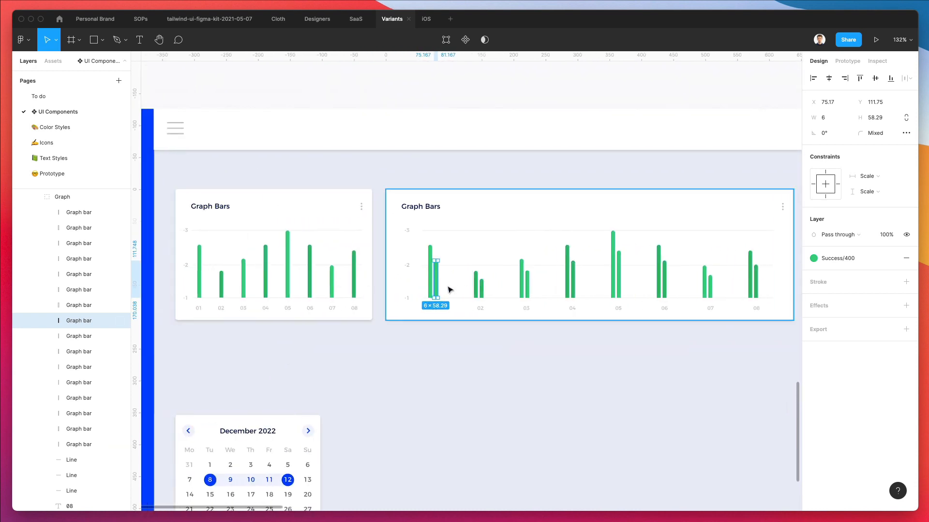
left_click(814, 258)
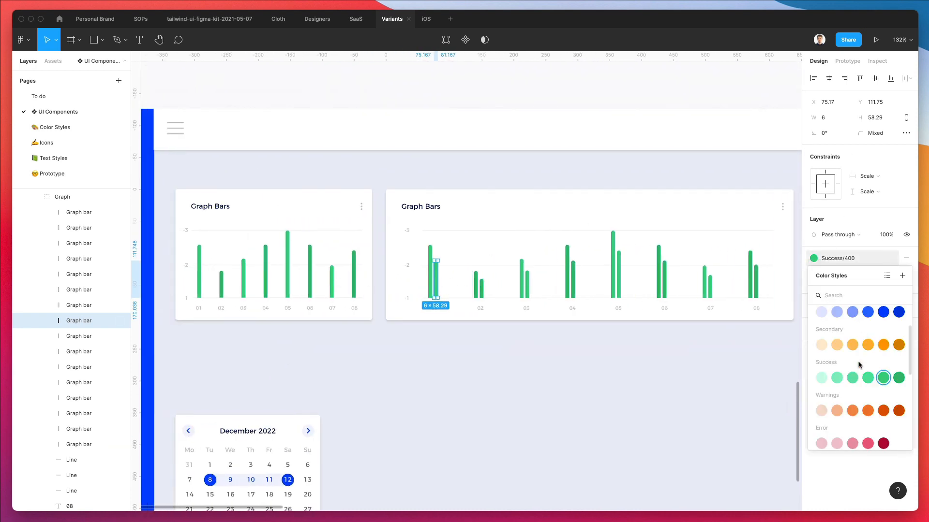
left_click(898, 378)
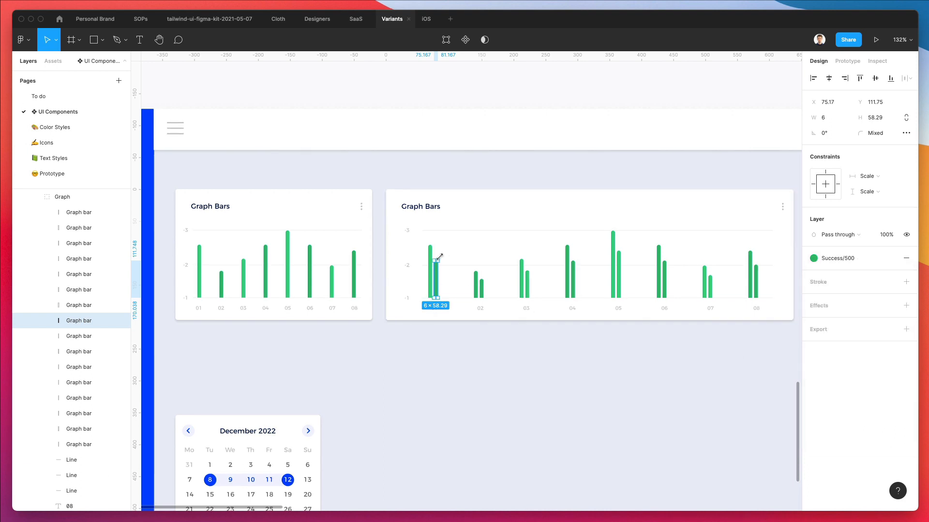
Step: Apply the Success/400 color style to the first bars of groups 02 through 08 in the wide graph
left_click(474, 280)
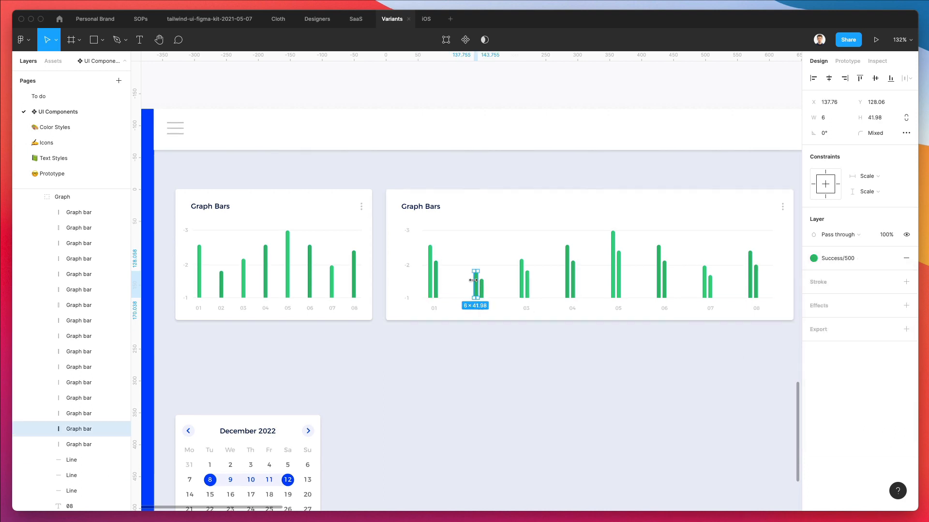
left_click(429, 270)
scroll(427, 269, "up", 5)
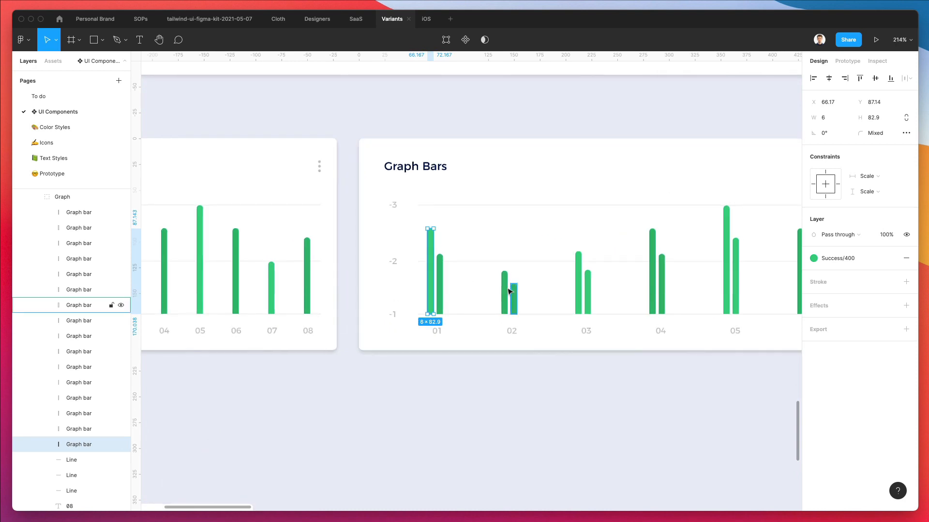
left_click(503, 288)
scroll(501, 289, "right", 3)
left_click(513, 284, "shift")
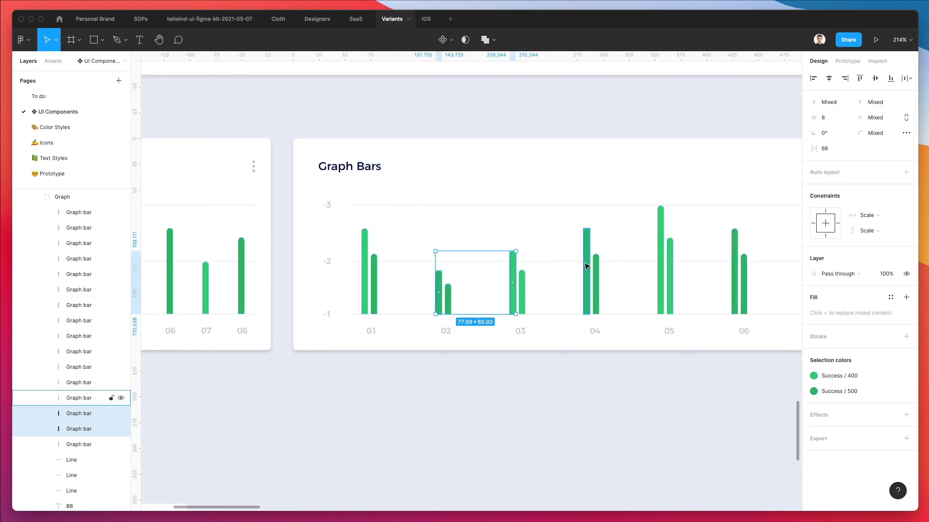
left_click(587, 263, "shift")
left_click(660, 252, "shift")
scroll(661, 248, "right", 5)
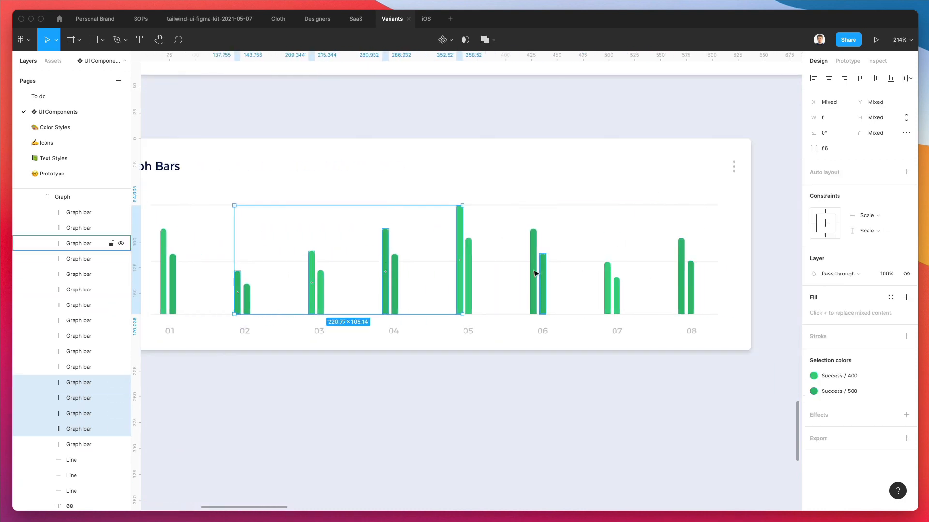
left_click(534, 271, "shift")
left_click(608, 296, "shift")
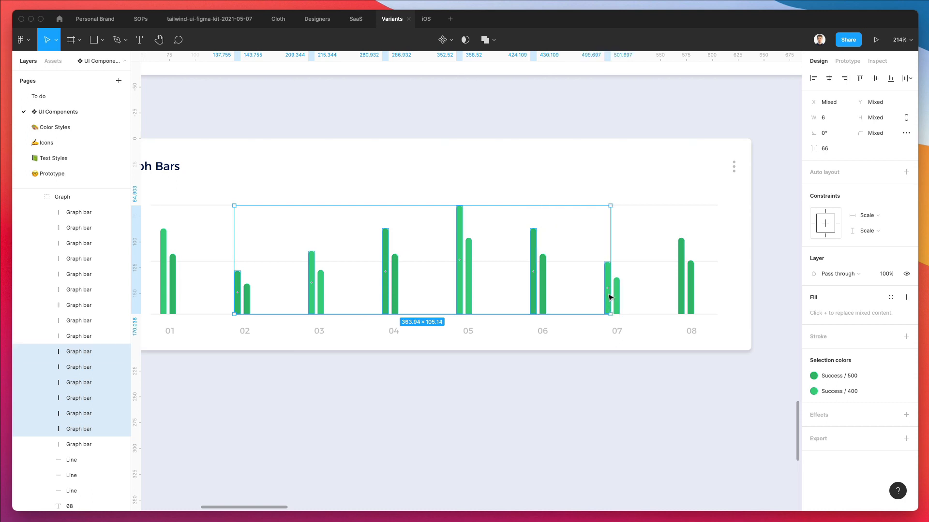
left_click(681, 277, "shift")
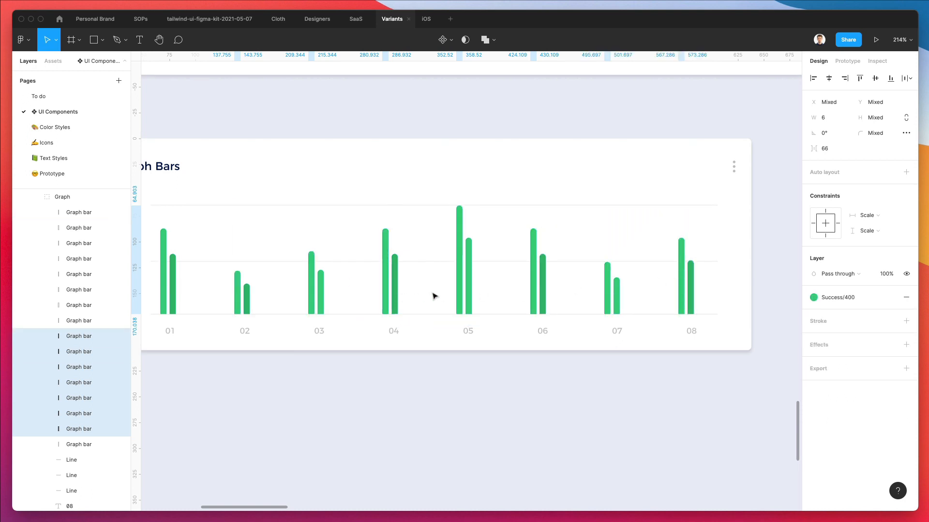
Step: Apply the Success/500 color style to the second bars of groups 03, 05 and 07
left_click(396, 297)
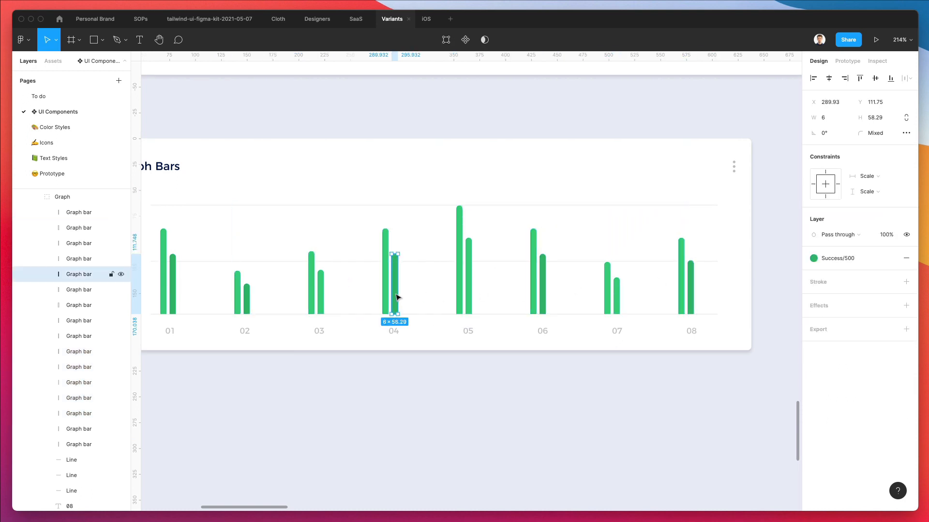
left_click(469, 284)
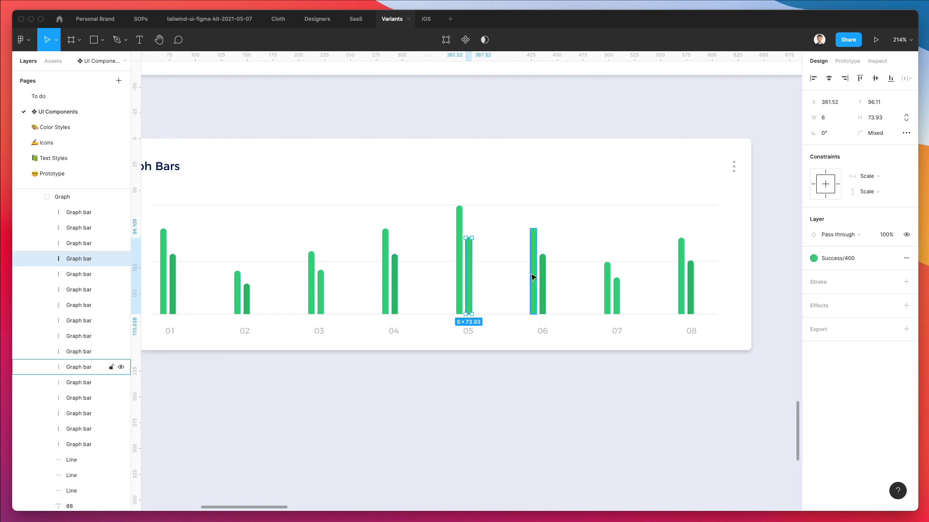
left_click(321, 296, "shift")
scroll(322, 296, "left", 3)
scroll(638, 300, "right", 4)
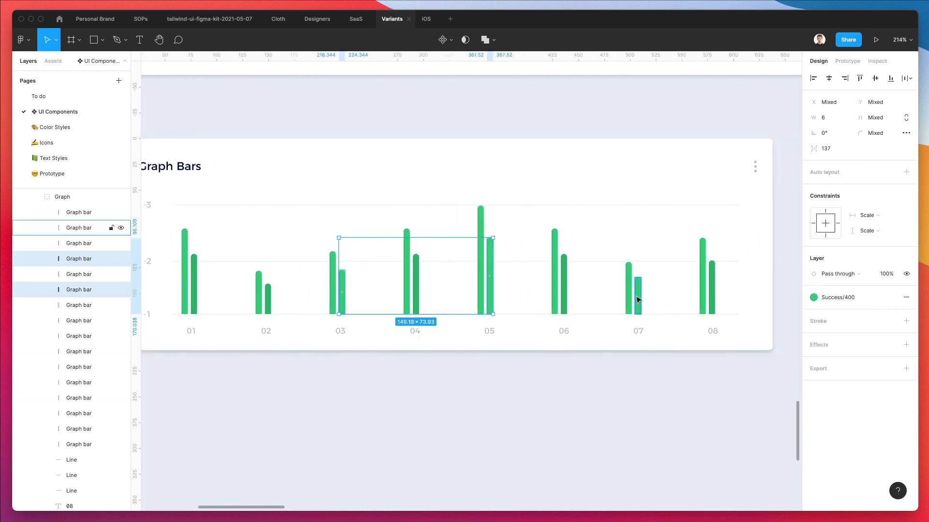
left_click(638, 300, "shift")
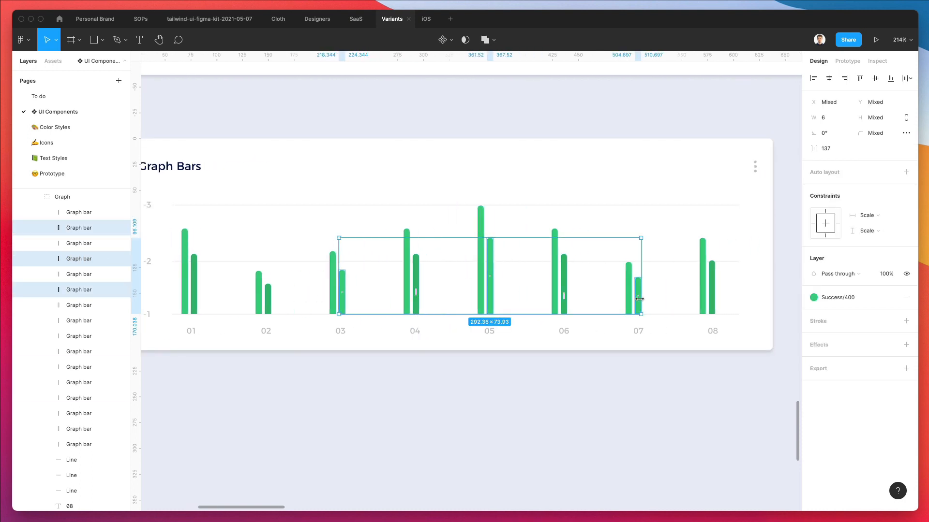
left_click(499, 431)
Step: Resize the second bars from their top edges to heights of about 42 in group 01, 61 in 02 and 25 in 03
scroll(319, 270, "down", 2)
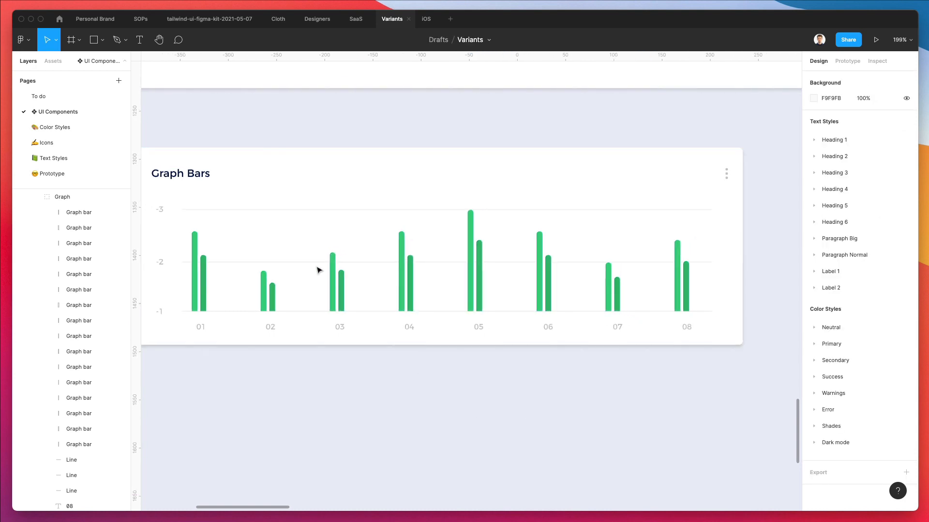
left_click(206, 265)
left_click_drag(204, 252, 203, 272)
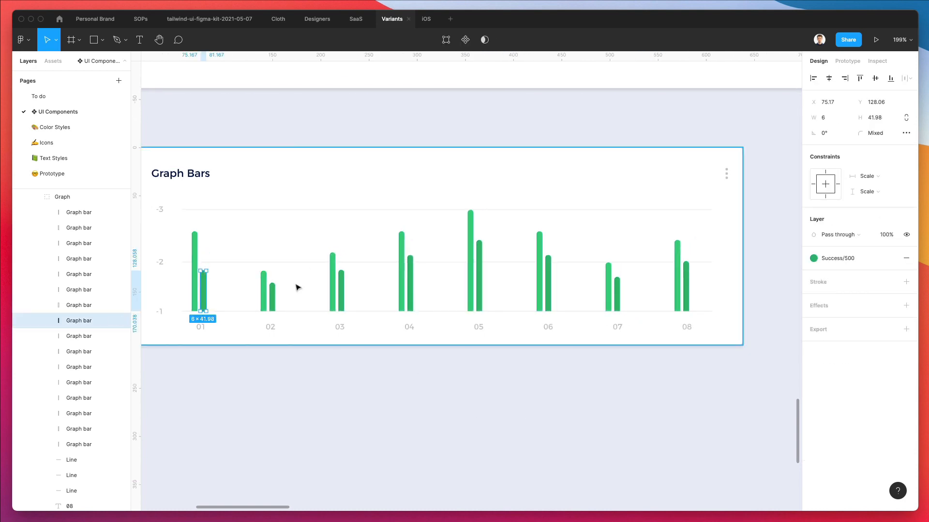
left_click(272, 293)
left_click_drag(273, 281, 273, 252)
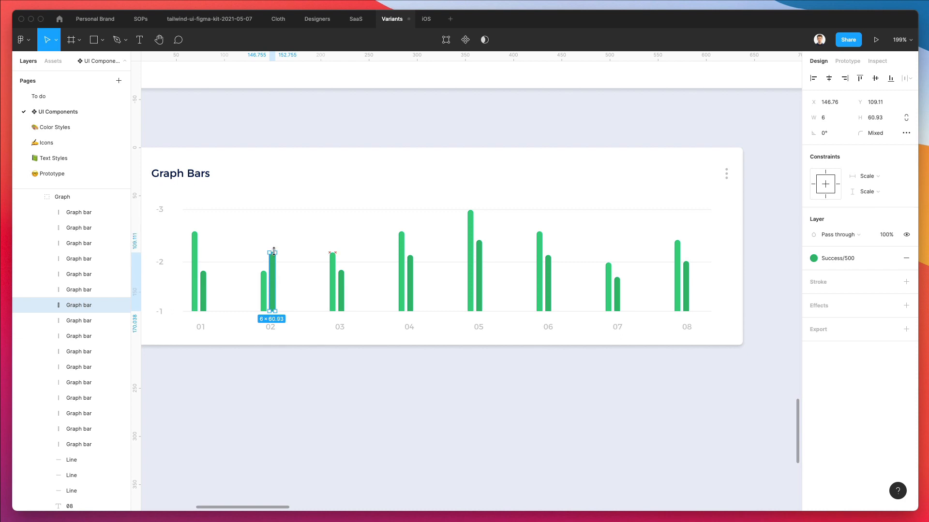
left_click(342, 291)
left_click_drag(342, 269, 341, 286)
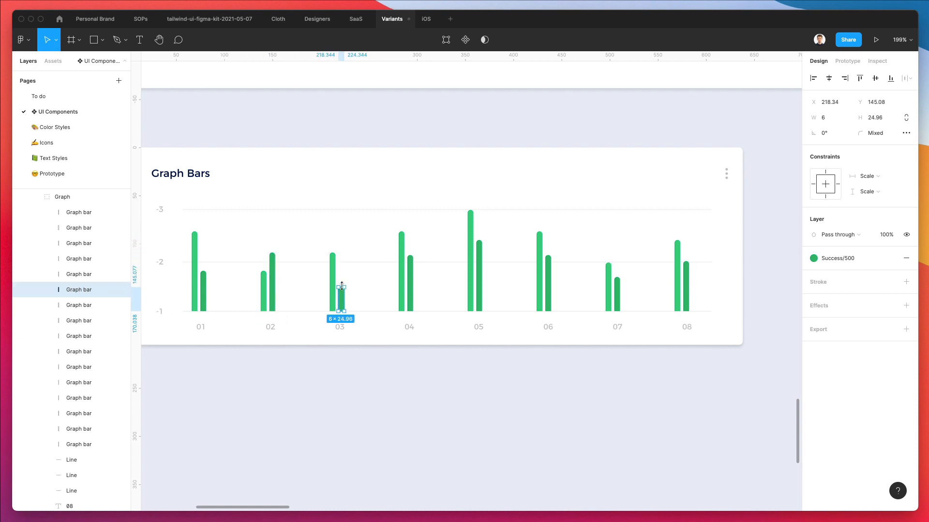
Step: Shorten the first bar of group 04 to under half its height and group 05's to match group 06's first bar
left_click(401, 238)
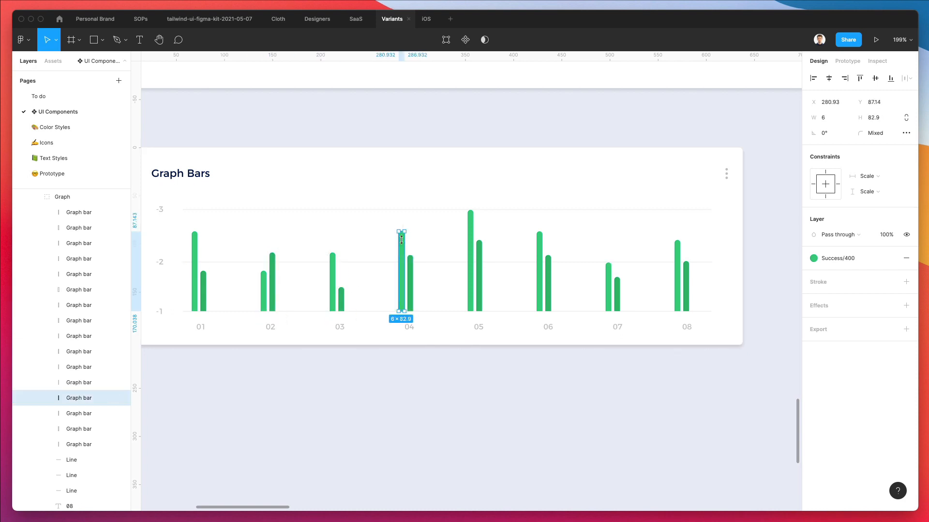
left_click_drag(401, 238, 398, 279)
left_click(443, 252)
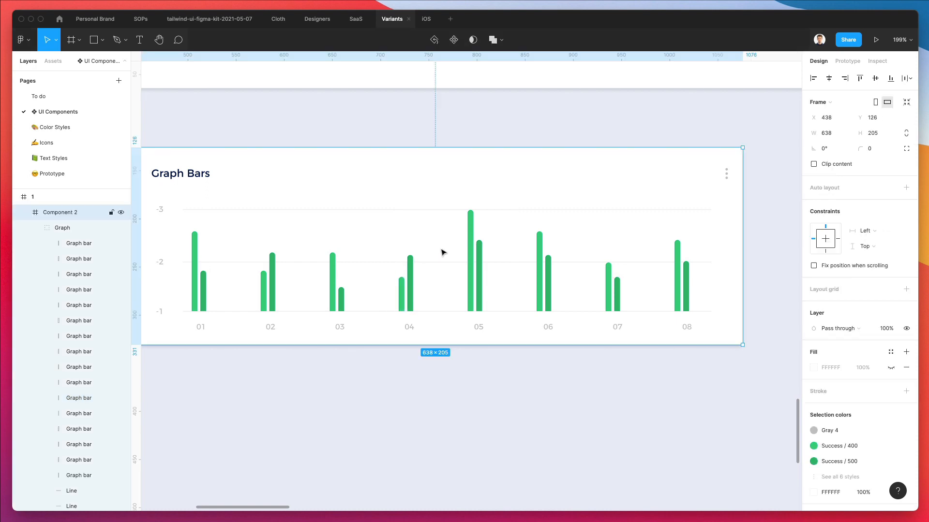
left_click(469, 246)
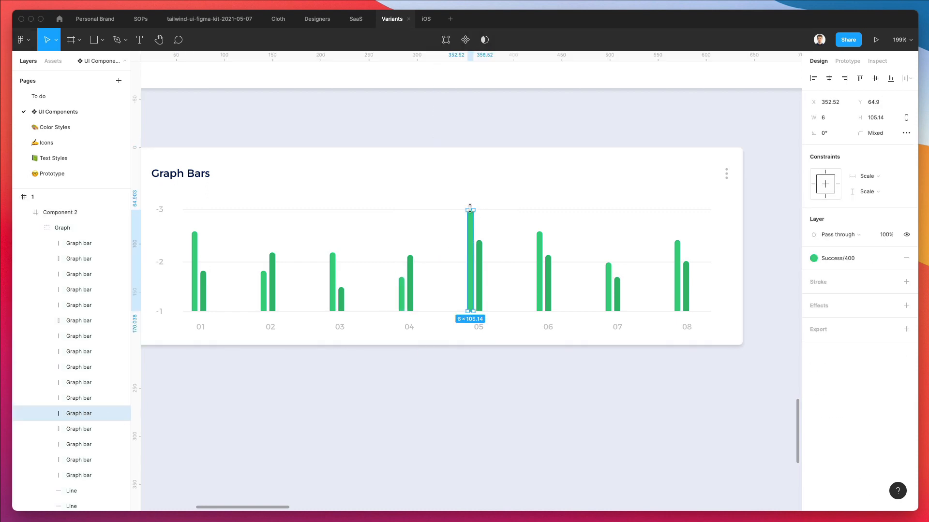
left_click_drag(470, 208, 469, 231)
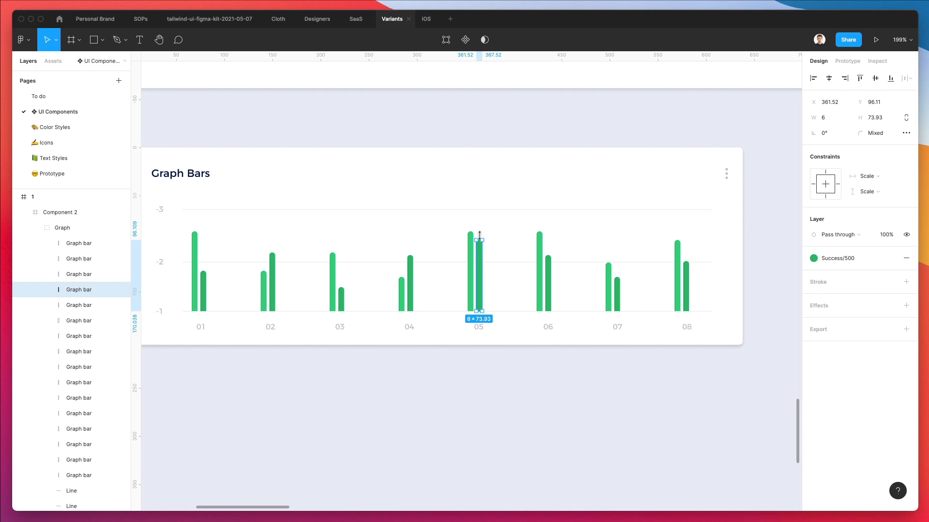
Step: Raise the second bars of groups 05 and 08 to about 91 high and group 07's to about 61
left_click(618, 287)
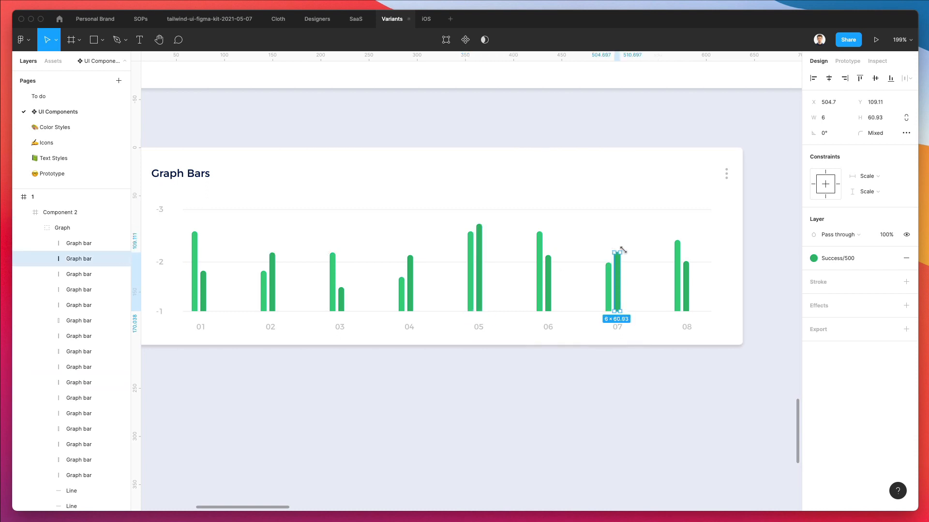
left_click(685, 265)
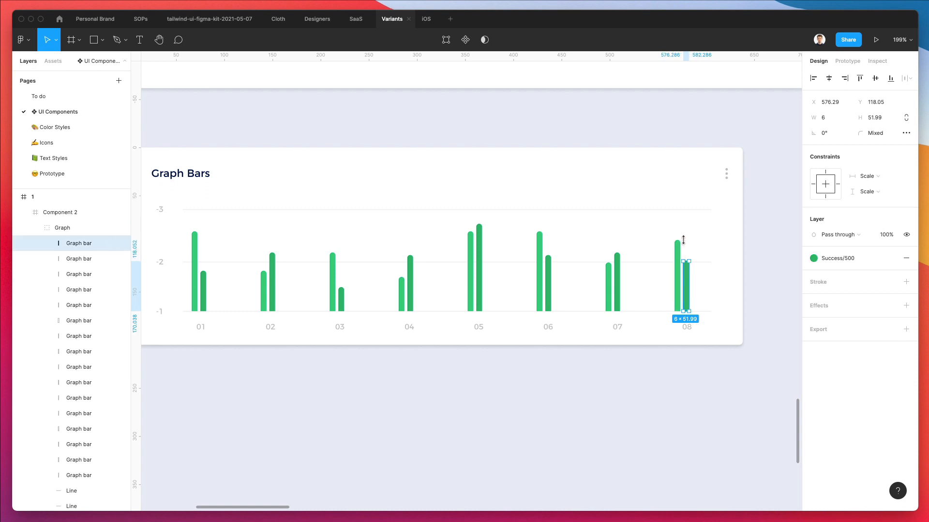
left_click(557, 124)
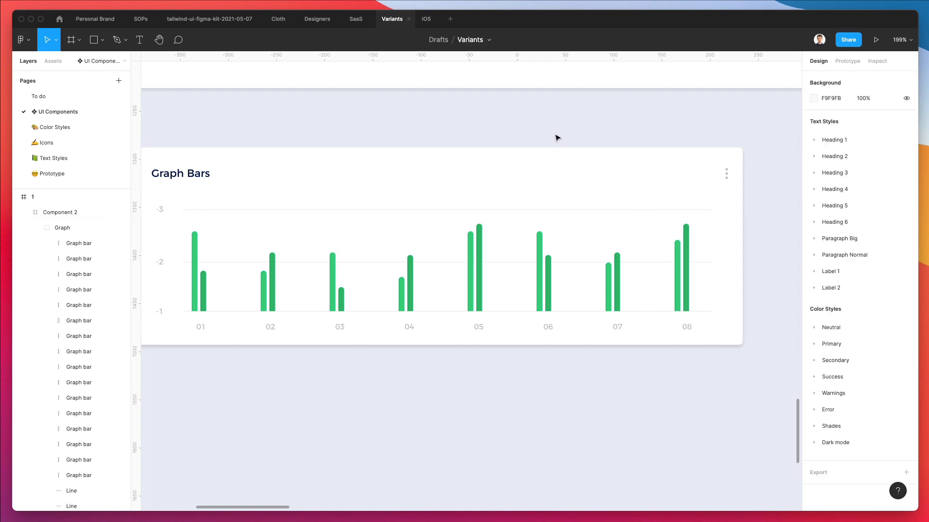
Step: Duplicate the second bars of all eight groups and offset the copies 9 px to the right as third bars
scroll(558, 137, "down", 3)
scroll(558, 138, "left", 2)
scroll(557, 138, "down", 1)
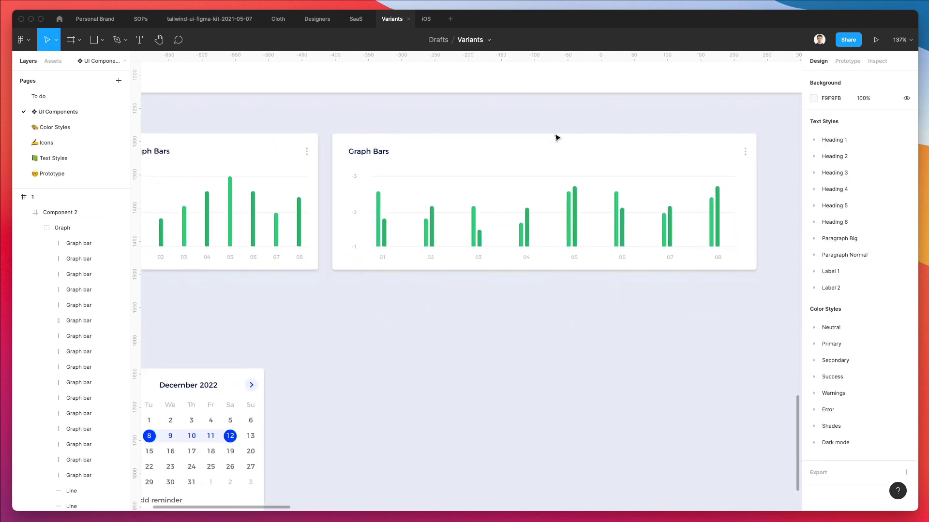
scroll(556, 139, "left", 3)
left_click(456, 241)
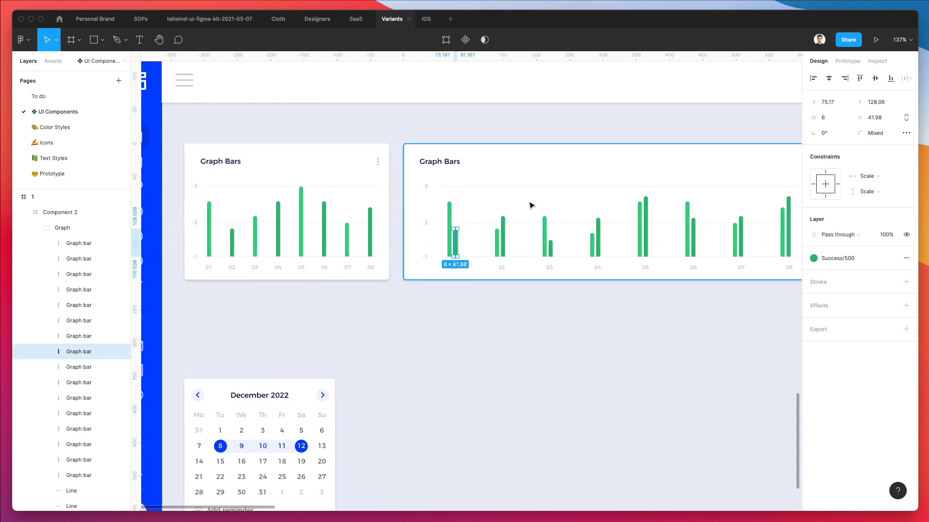
left_click(503, 244, "shift")
left_click(550, 249, "shift")
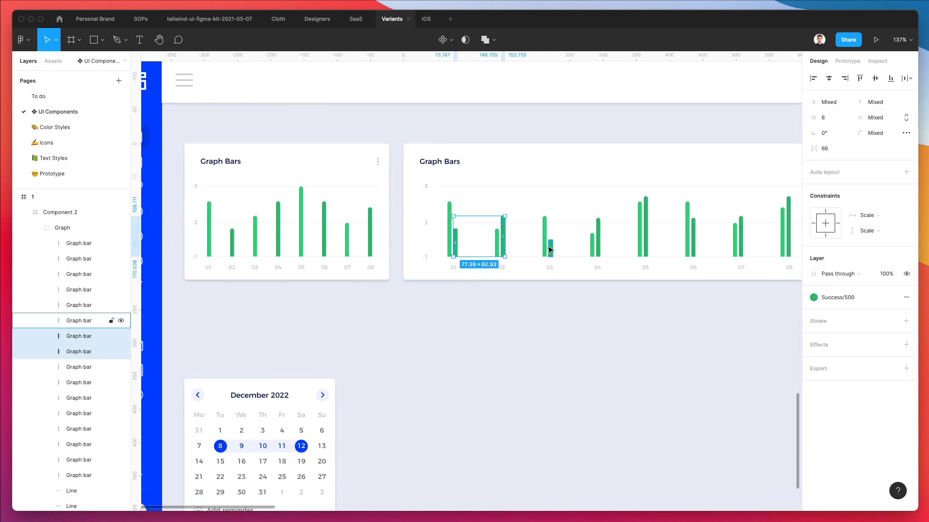
left_click(598, 246, "shift")
left_click(647, 237, "shift")
scroll(574, 238, "right", 4)
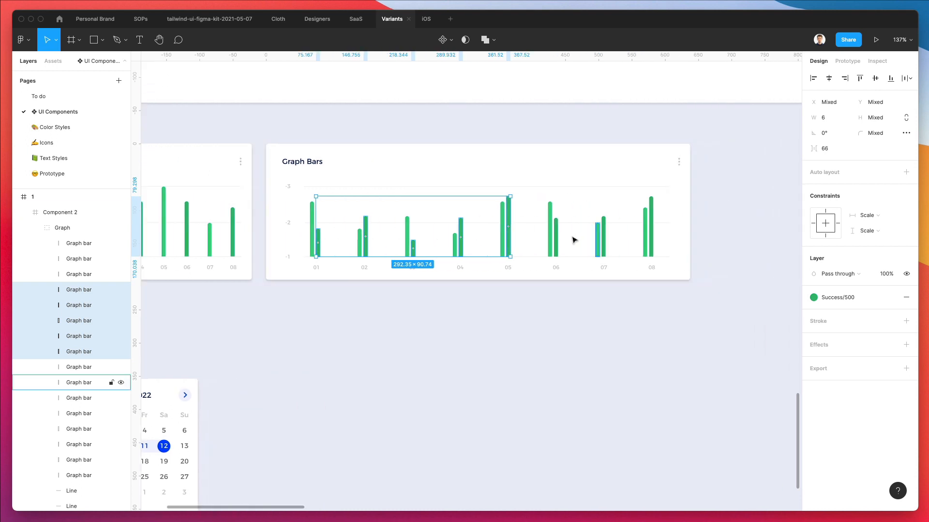
left_click(556, 238, "shift")
left_click(603, 238, "shift")
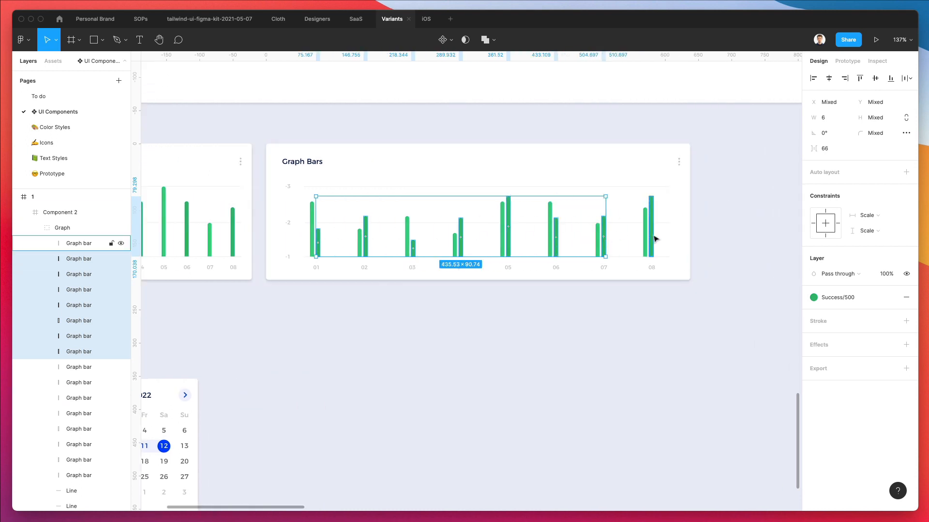
left_click(651, 235, "shift")
key("super+v")
key("shift+Right")
key("shift+Right")
key("shift+Right")
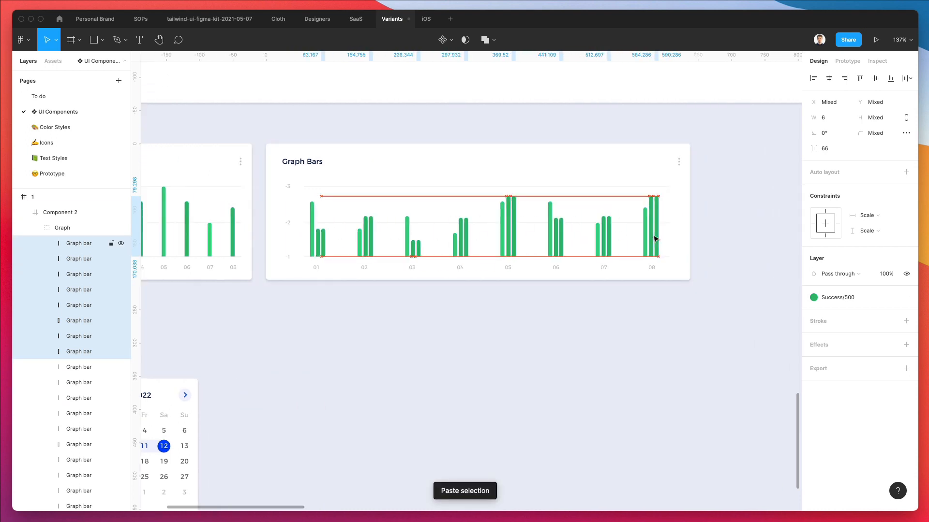
key("shift+Left")
key("Right")
key("Right")
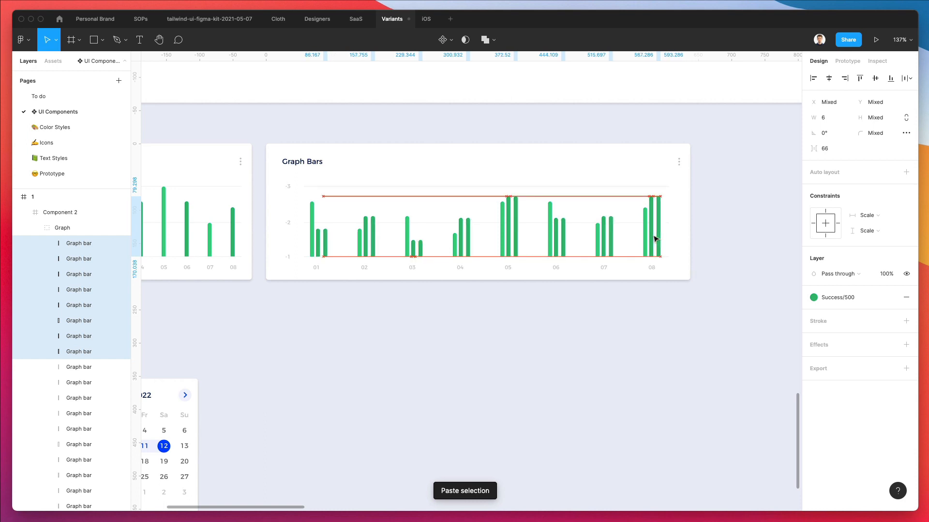
key("Left")
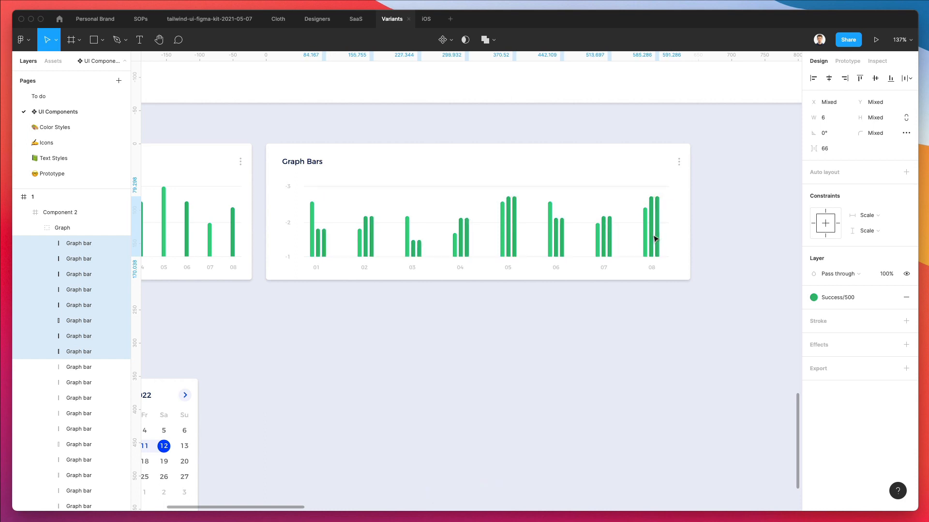
Step: Try the Primary/50 and Success/50 color styles on the third bars of all eight groups
left_click(833, 295)
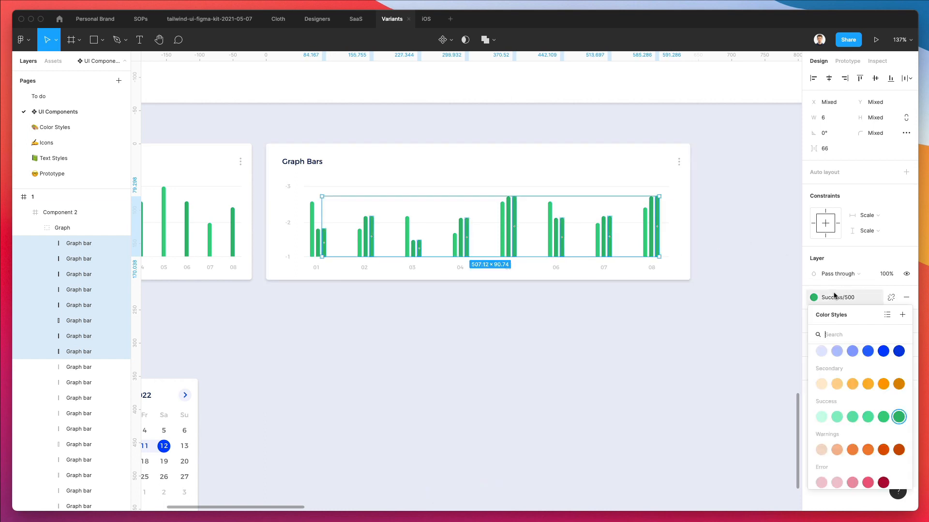
left_click(823, 351)
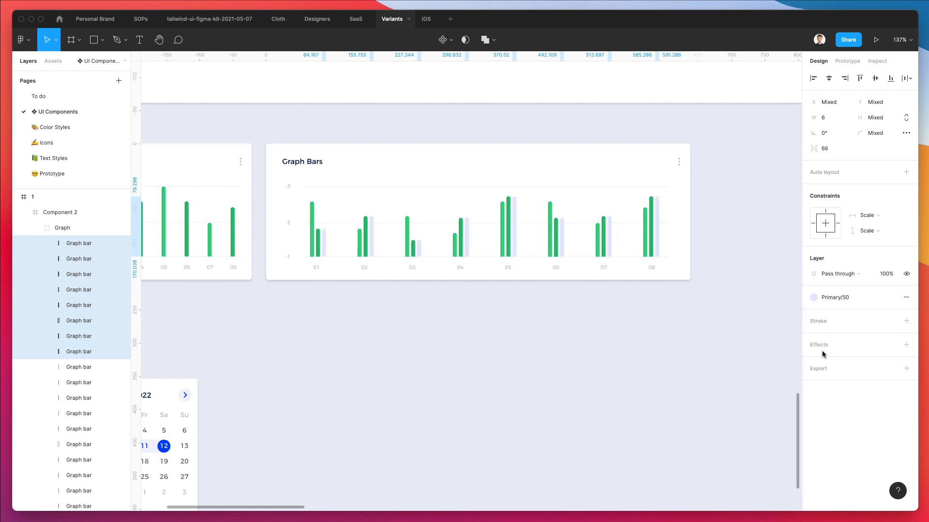
left_click(834, 299)
left_click(822, 471)
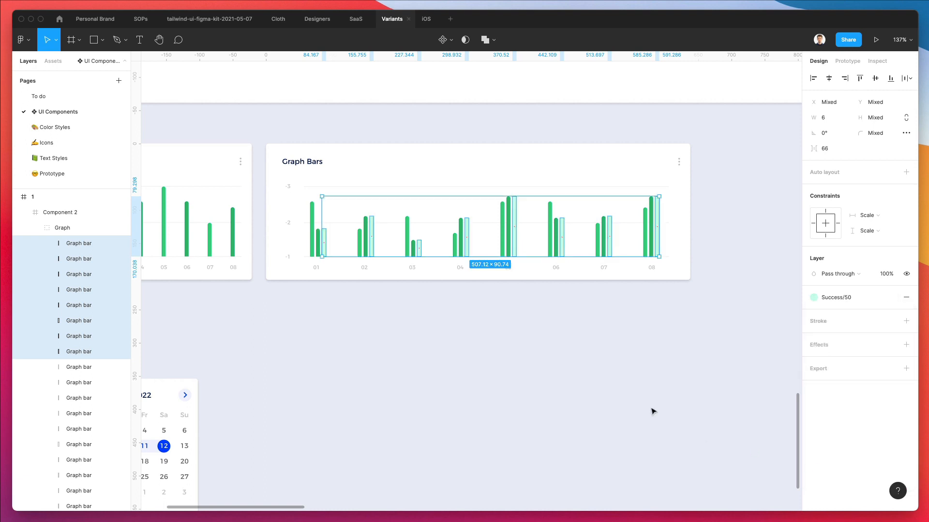
left_click(549, 331)
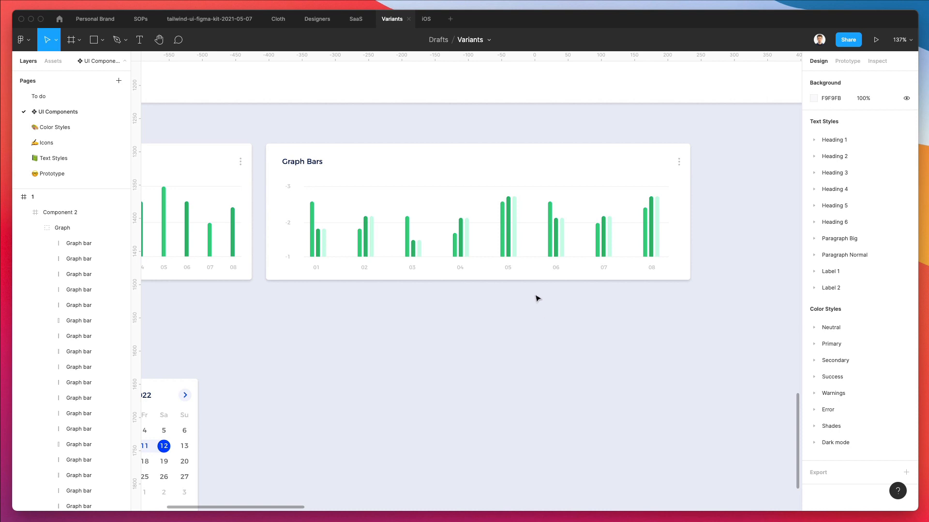
scroll(313, 219, "up", 3)
key("super+z")
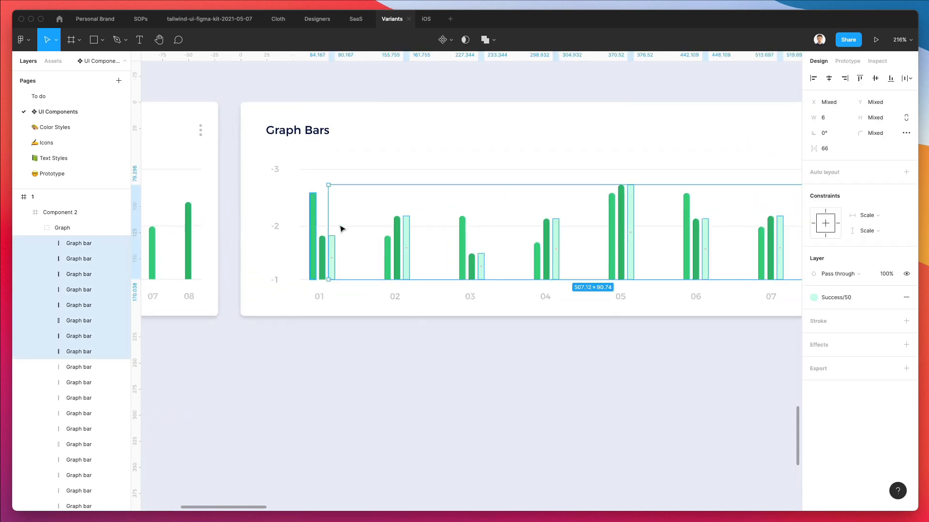
Step: Apply the Success/100 color style to the third bars and shift them 27 px left, ahead of each group's first bar
left_click(835, 297)
left_click(838, 417)
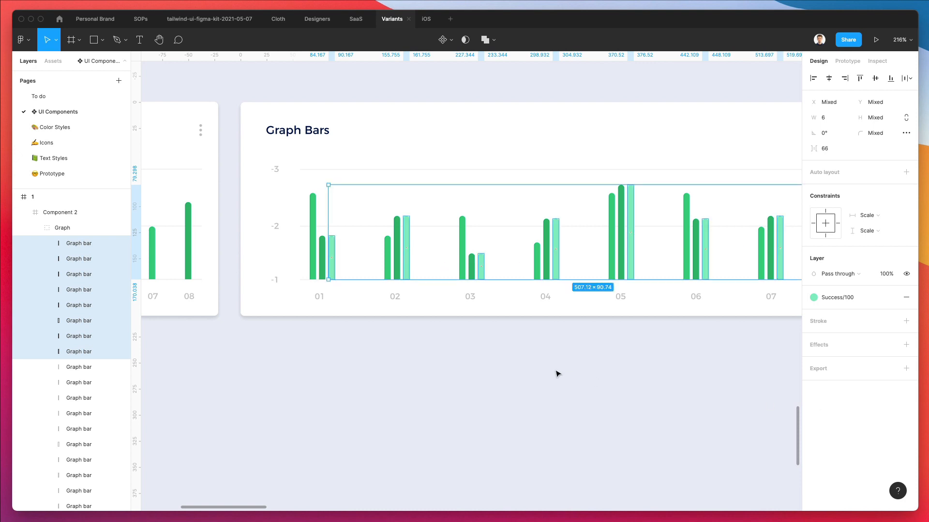
key("Left")
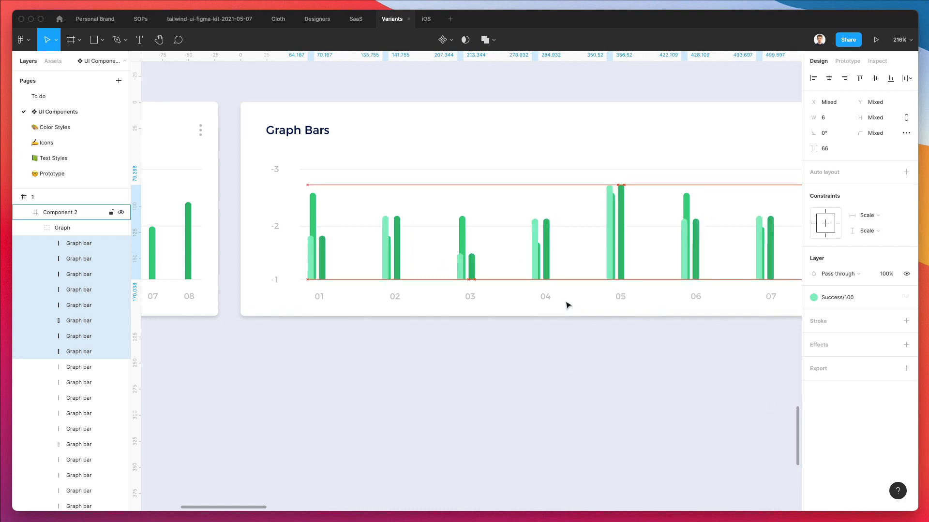
key("Left")
key("Right")
key("Right")
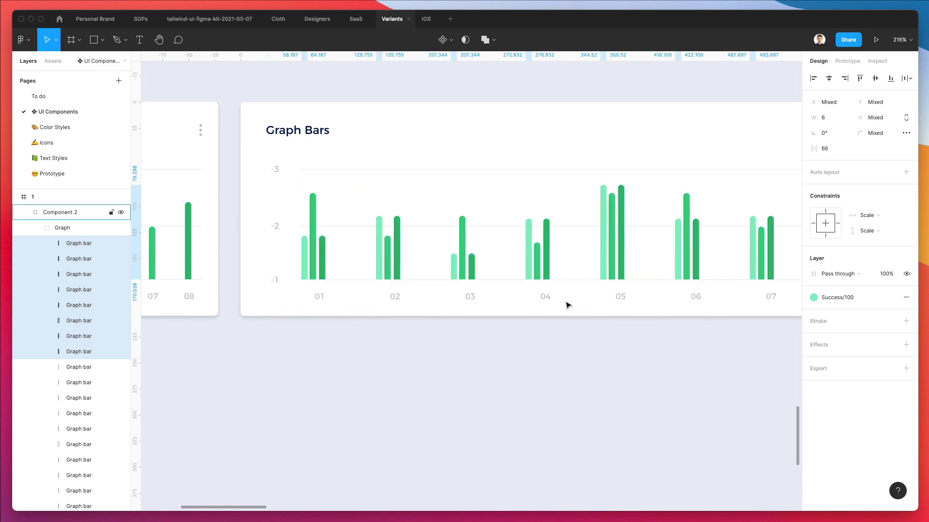
key("Left")
left_click(419, 328)
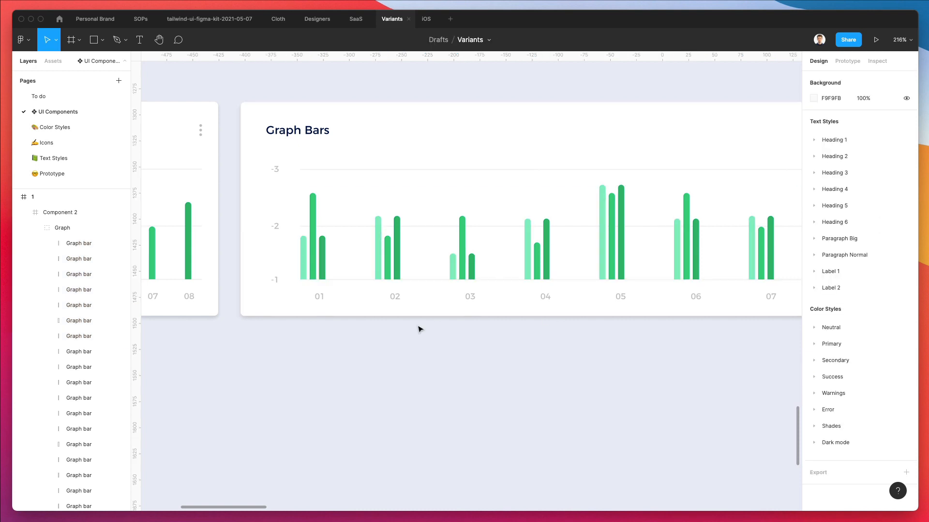
Step: Resize the light green bars from their top edges to heights of about 98 in group 01, 28 in 02 and 86 in 03
scroll(311, 242, "up", 6)
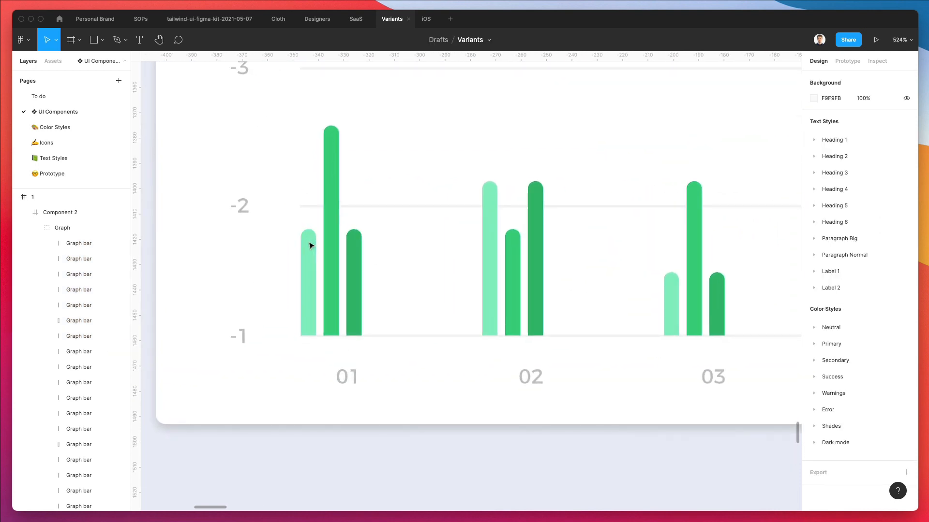
left_click(311, 245)
left_click_drag(308, 230, 326, 93)
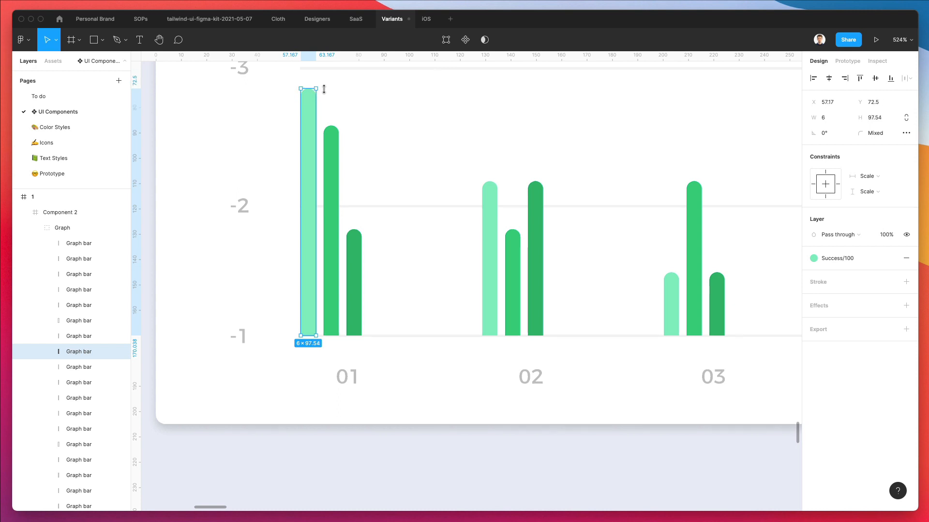
left_click(489, 233)
left_click_drag(496, 207, 497, 165)
scroll(488, 265, "right", 5)
left_click(497, 281)
left_click_drag(500, 125, 500, 118)
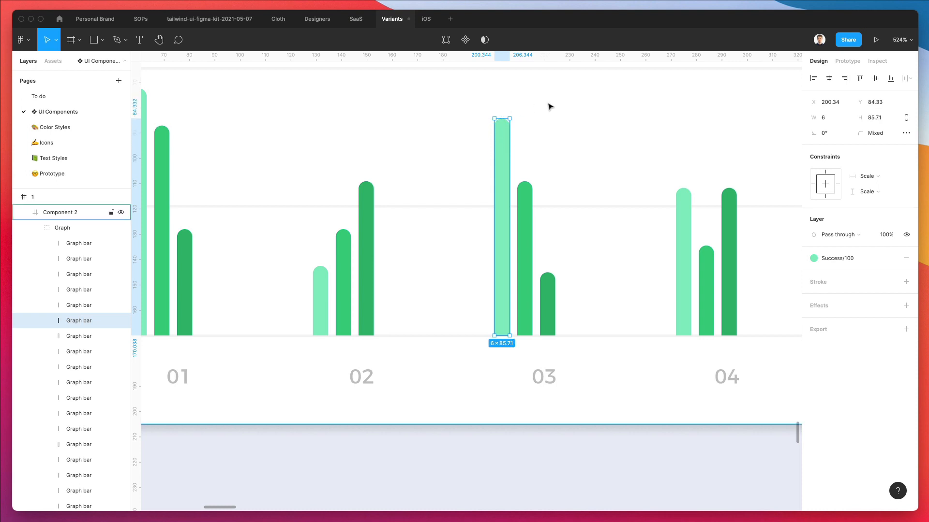
Step: Shorten group 04's light green bar to about 20 high and group 05's to below its middle bar
scroll(506, 97, "right", 5)
left_click(544, 209)
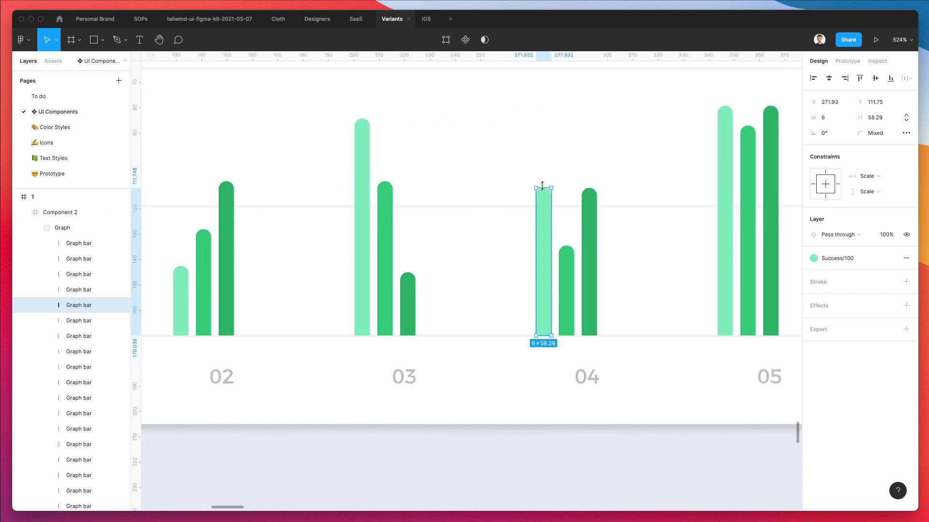
left_click_drag(544, 186, 538, 289)
scroll(539, 286, "right", 5)
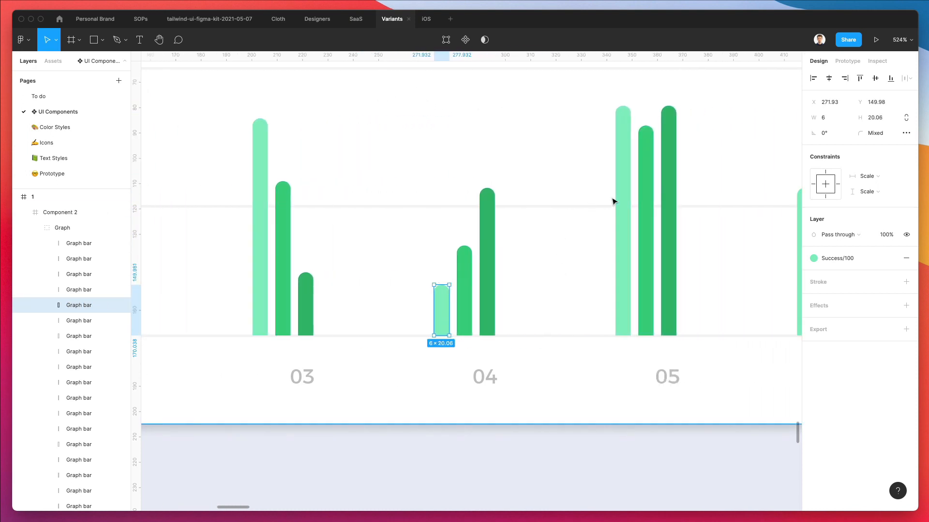
left_click(622, 126)
left_click_drag(622, 107, 621, 158)
Step: Resize the light green bars to heights of about 95 in group 06, 39 in 07 and 54 in 08
scroll(621, 158, "right", 5)
left_click(553, 216)
left_click_drag(552, 188, 559, 107)
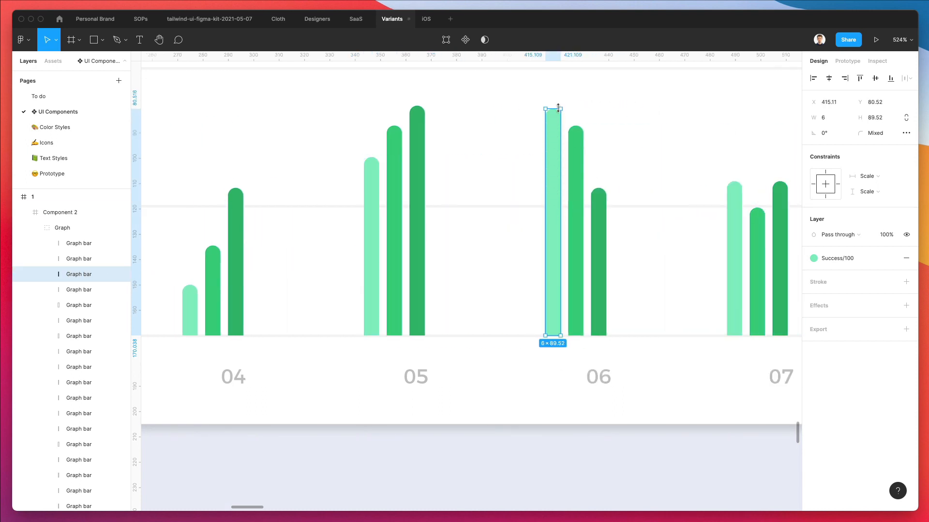
scroll(597, 201, "right", 5)
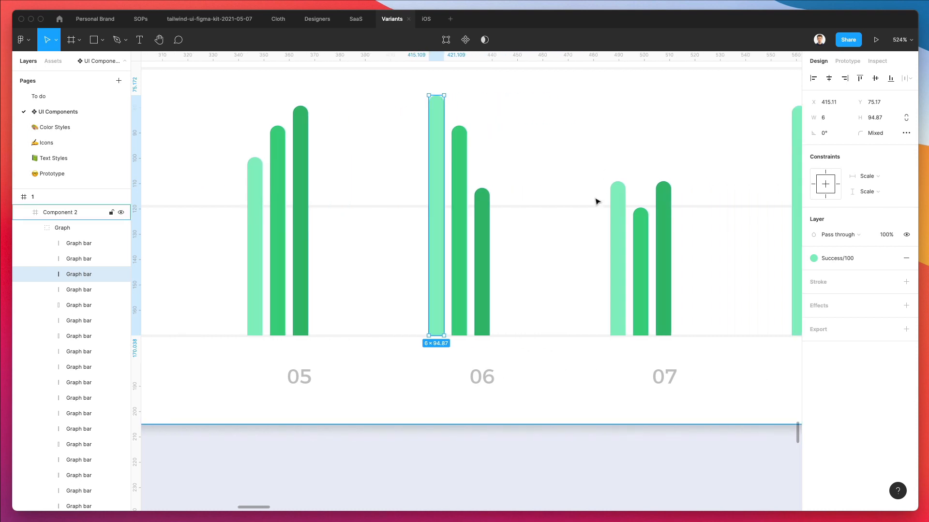
left_click(611, 207)
left_click_drag(619, 180, 616, 234)
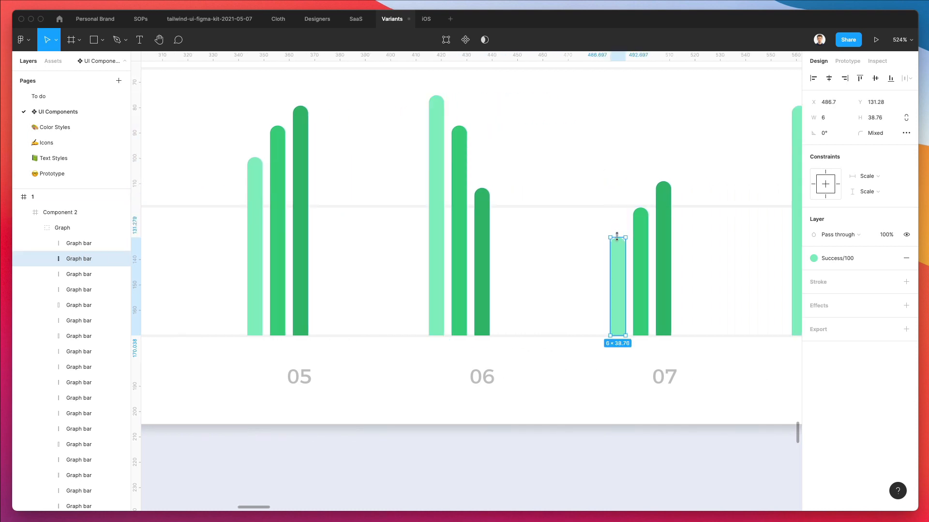
scroll(617, 236, "right", 5)
left_click(497, 198)
left_click_drag(495, 104, 496, 192)
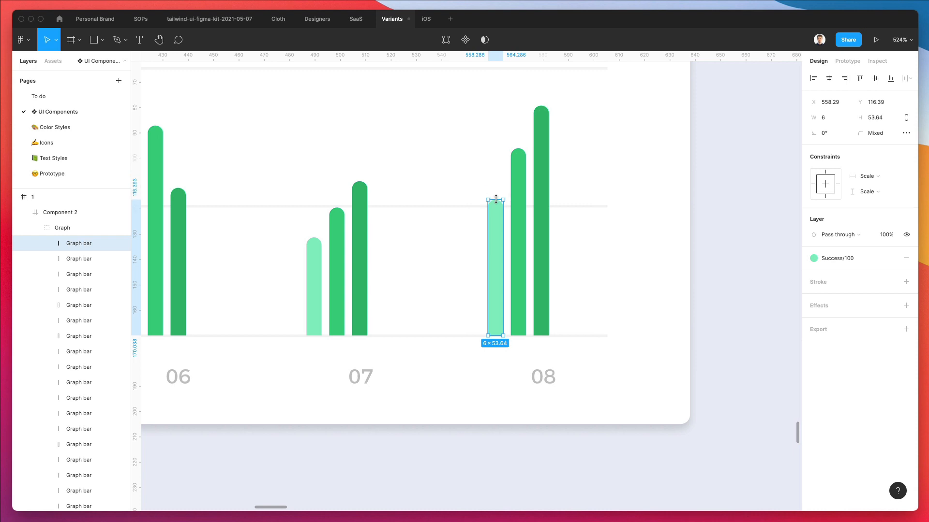
Step: Select the bars of all eight groups and shift them 7 px right over their number labels
scroll(496, 200, "down", 5)
scroll(492, 334, "left", 3)
left_click(493, 334)
scroll(493, 334, "down", 2)
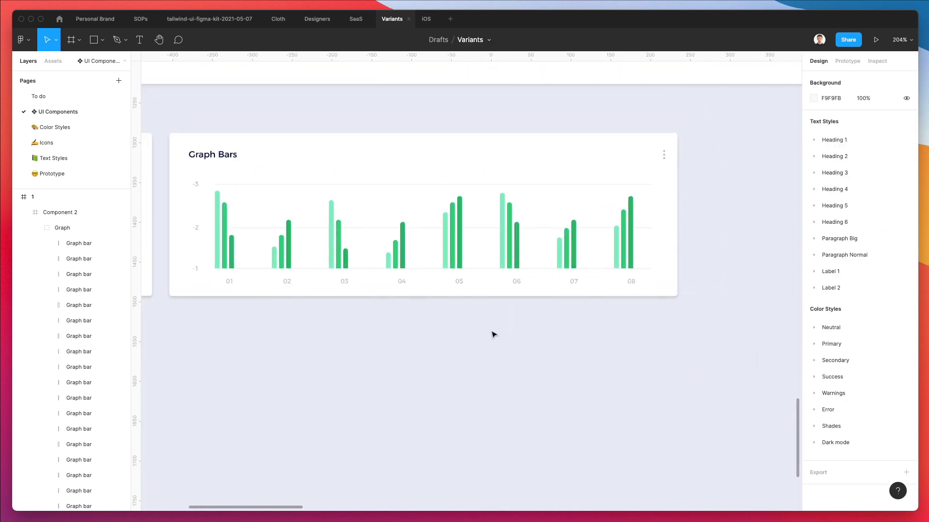
left_click_drag(714, 237, 209, 260)
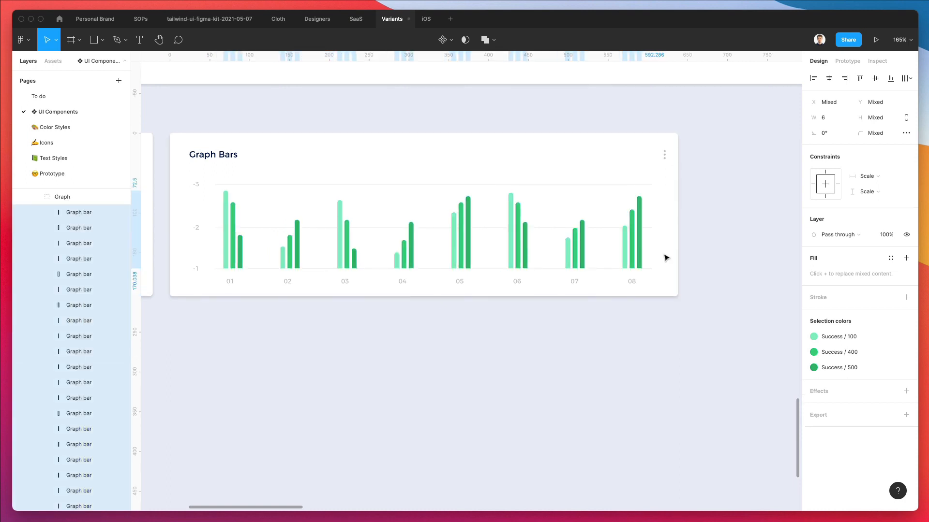
key("Left")
key("Left")
key("Left")
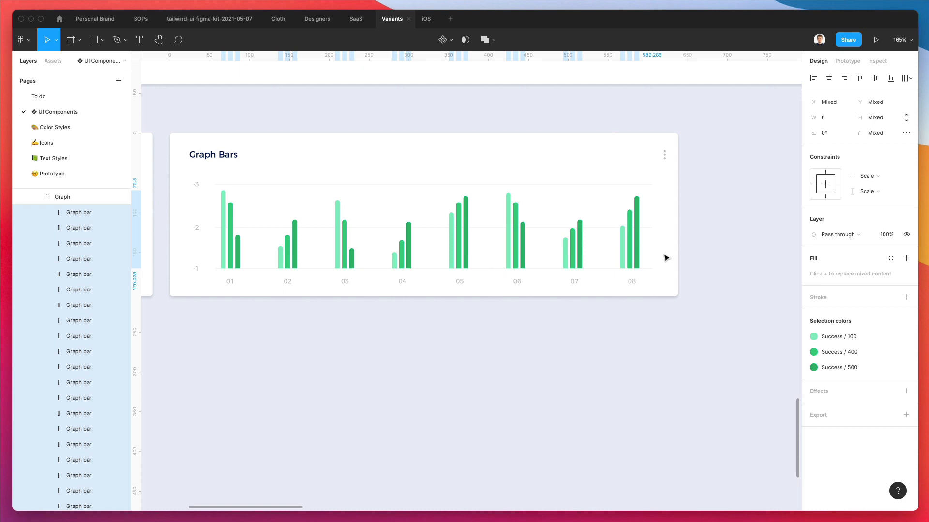
left_click(222, 364)
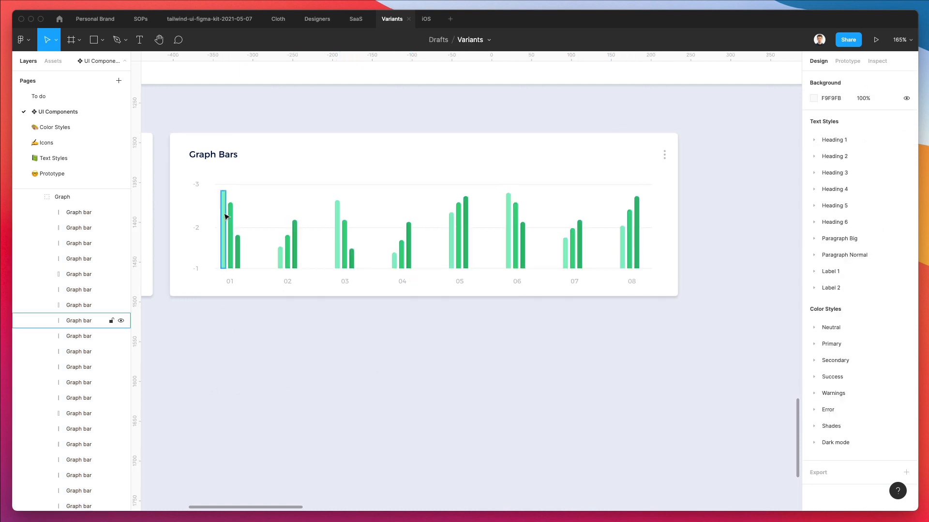
Step: Select the three bars of group 01 and shift them slightly left to center them over the 01 label
scroll(232, 306, "up", 5)
scroll(231, 306, "up", 3)
left_click(243, 313)
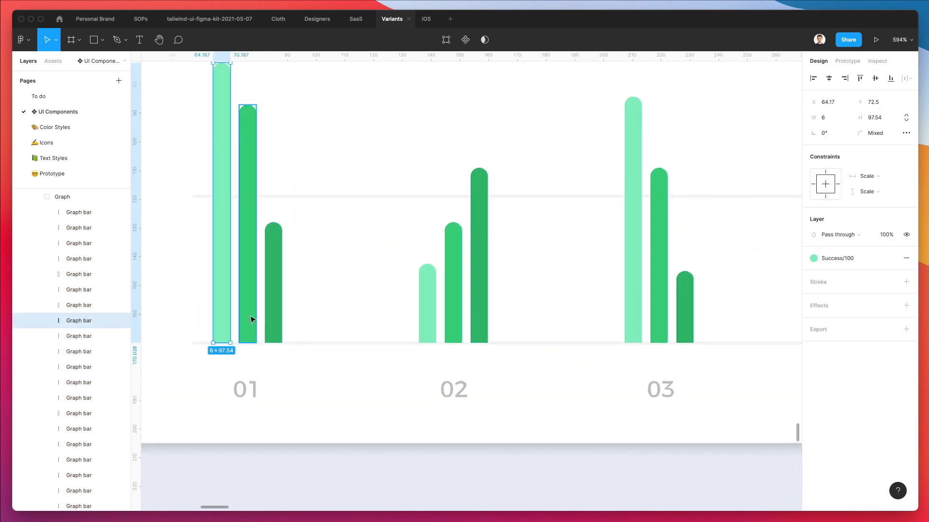
left_click(274, 317, "shift")
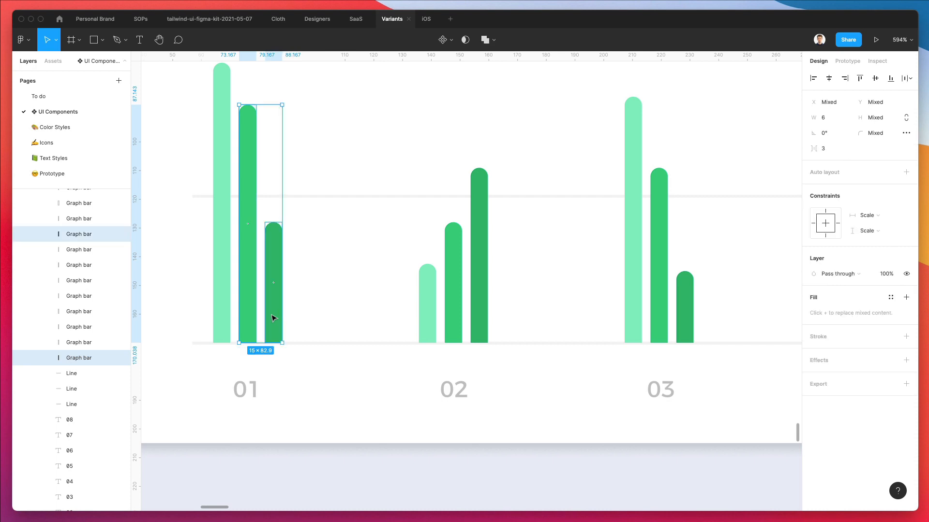
left_click(227, 315, "shift")
left_click_drag(249, 317, 252, 314)
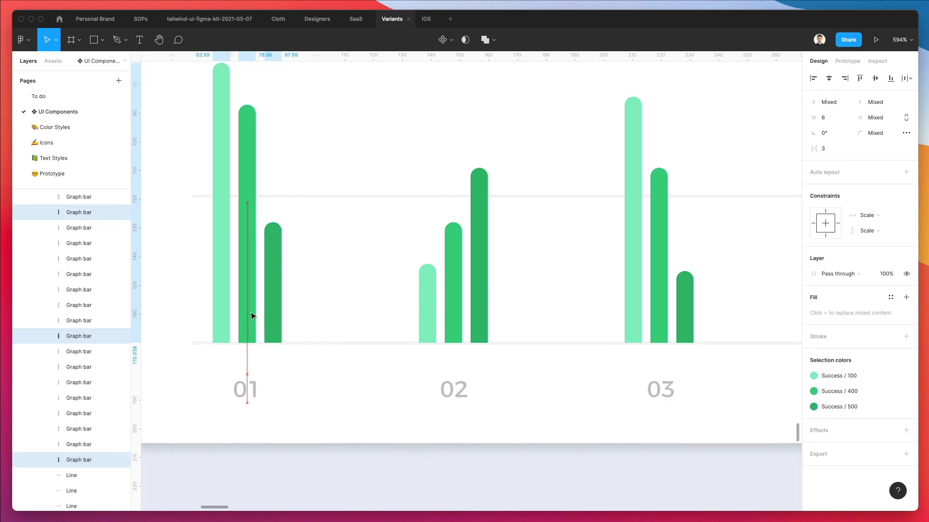
left_click(427, 313)
Step: Move the three bars of group 03 right by 1 px to center them over the 03 label
scroll(459, 312, "right", 5)
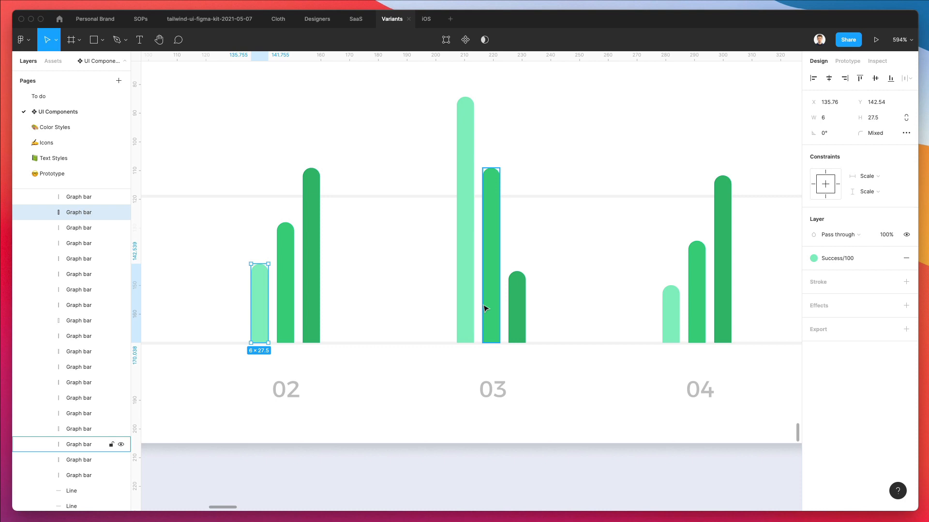
left_click(486, 308)
left_click(464, 309, "shift")
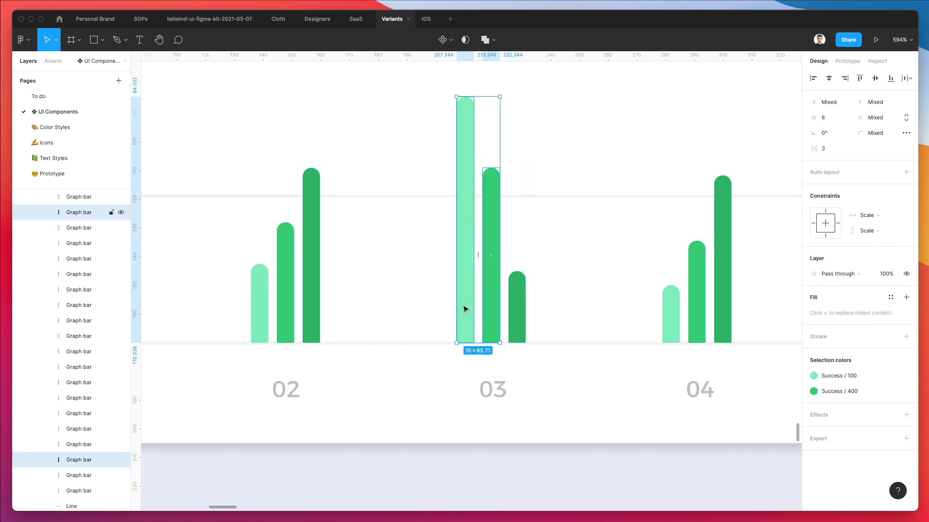
left_click(513, 316, "shift")
key("Right")
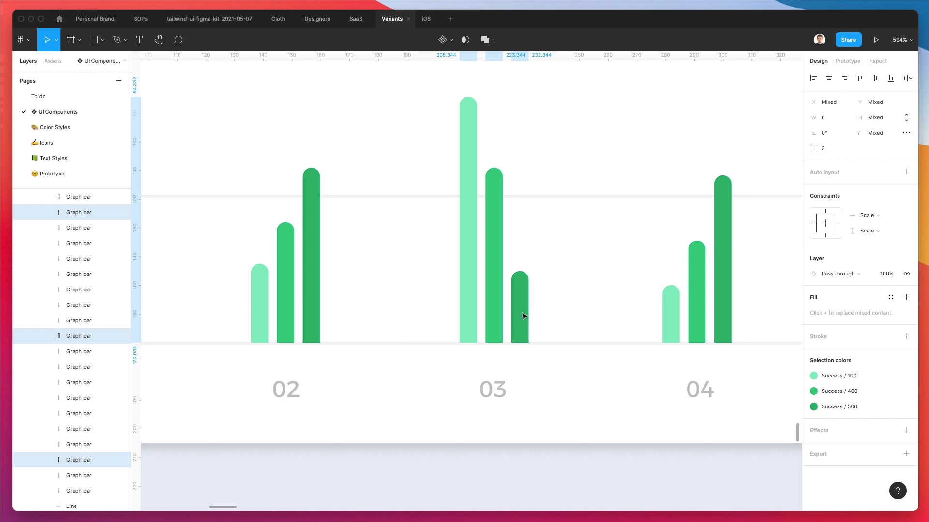
Step: Move the three bars of group 05 right by 1 px toward the center of the 05 label
scroll(483, 319, "right", 5)
scroll(351, 328, "right", 3)
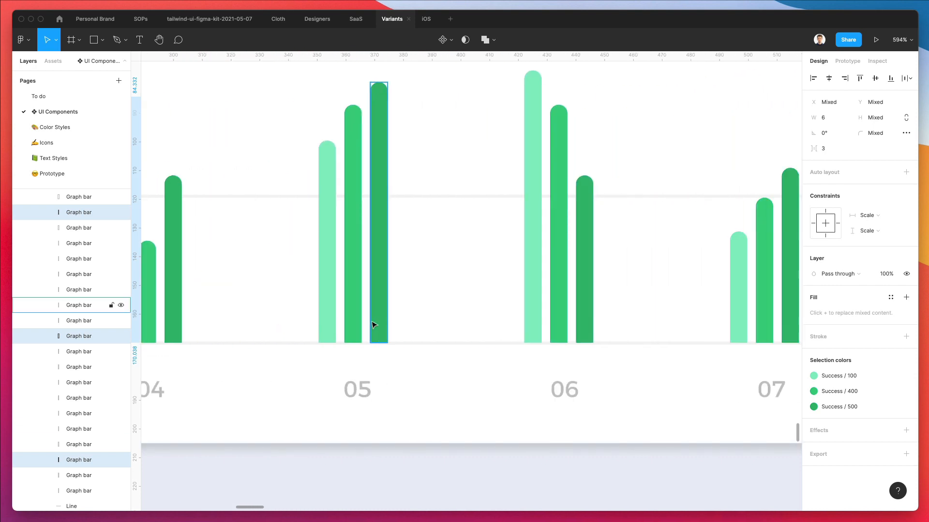
left_click(353, 321)
left_click(377, 321, "shift")
left_click(328, 320, "shift")
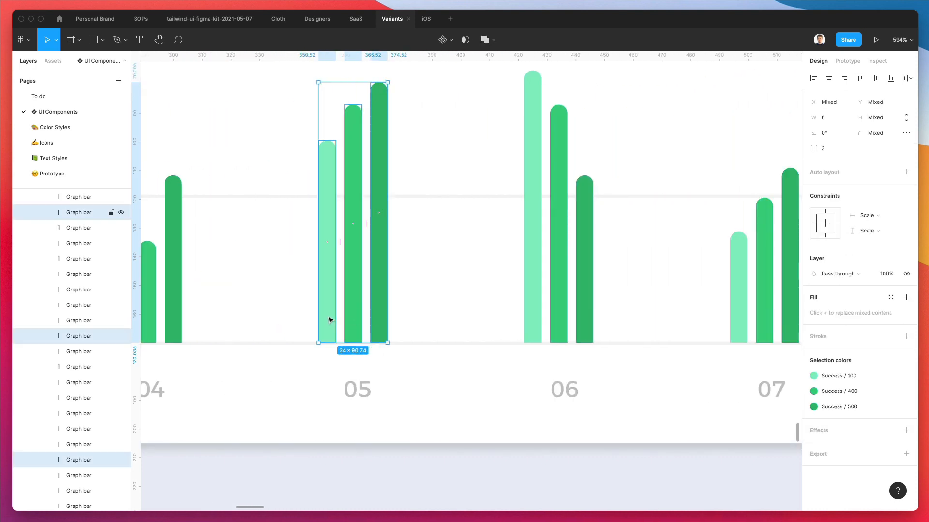
key("Right")
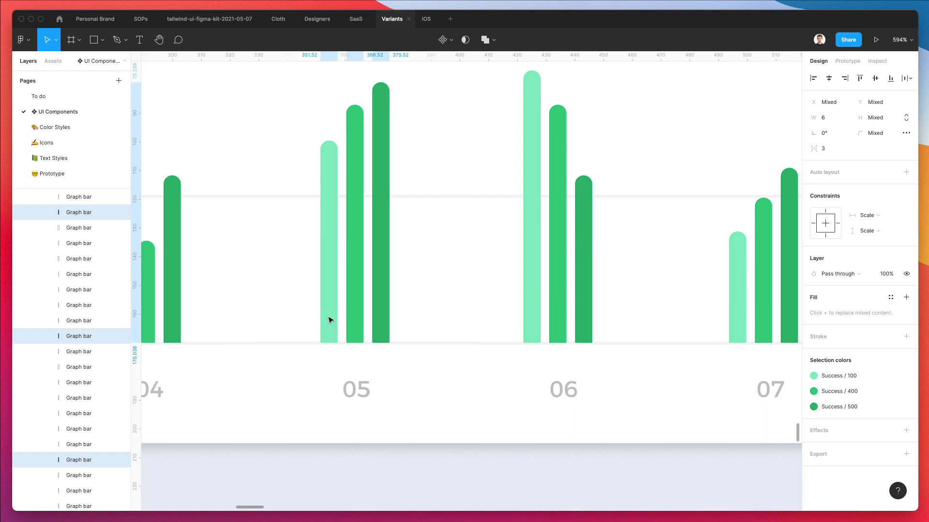
Step: Move the three bars of group 06 right by 2 px to align them with the 06 label
scroll(382, 321, "right", 3)
left_click(420, 322)
left_click(451, 318, "shift")
left_click(476, 318, "shift")
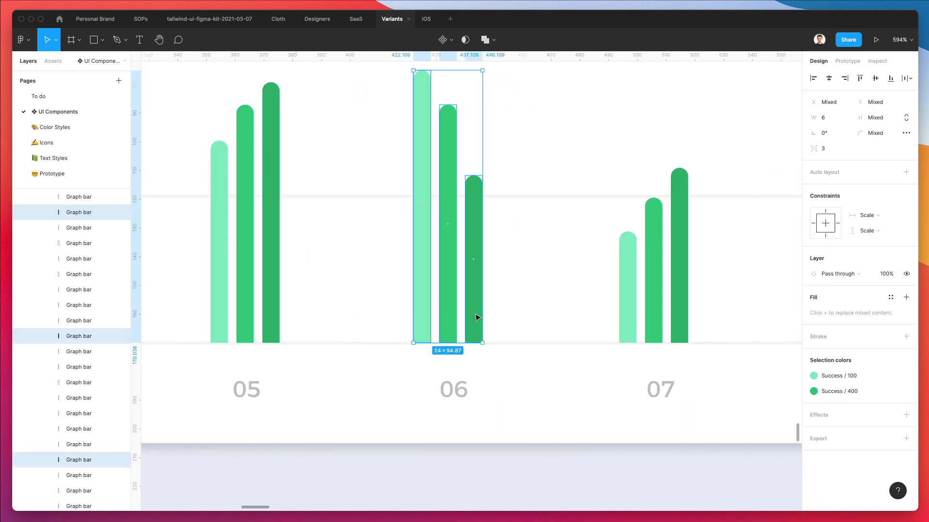
key("Right")
key("Right")
Step: Move the three bars of group 07 right by 2 px to align them with the 07 label
scroll(477, 318, "right", 5)
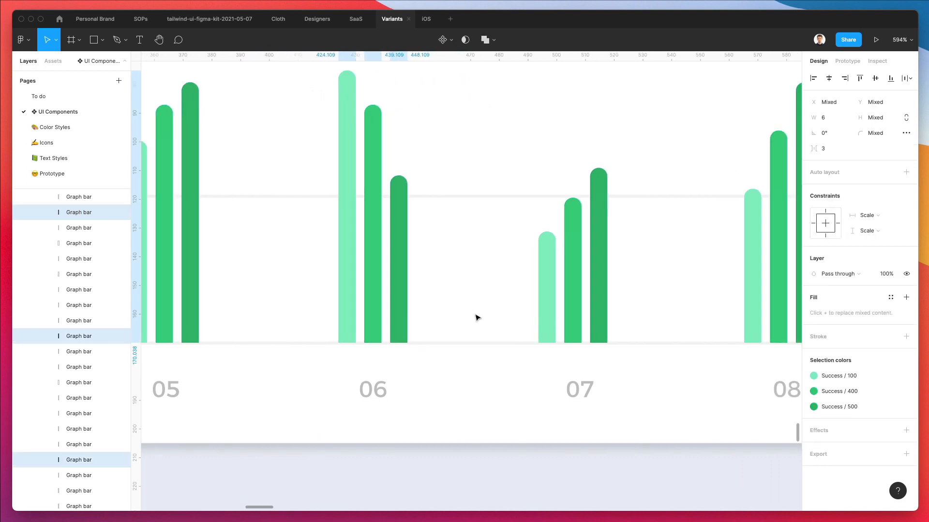
left_click(485, 317)
left_click(471, 318, "shift")
left_click(444, 322, "shift")
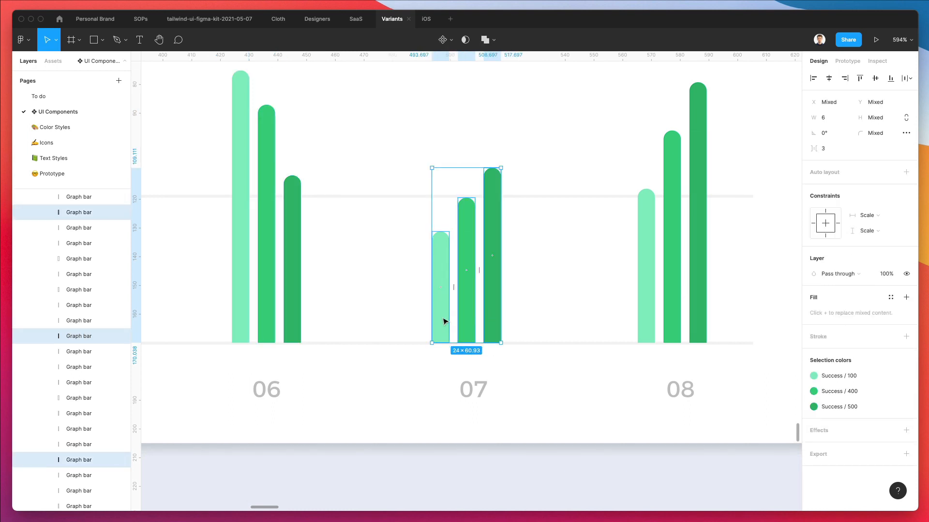
key("Right")
key("Right")
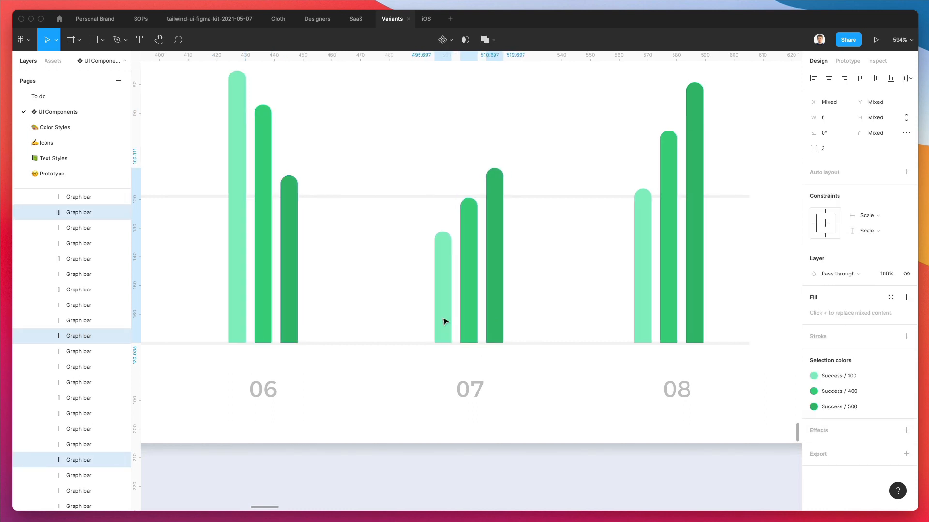
Step: Move the three bars of group 08 right by 3 px to center them over the 08 label
scroll(443, 321, "right", 6)
left_click(416, 311)
left_click(443, 305, "shift")
left_click(464, 306, "shift")
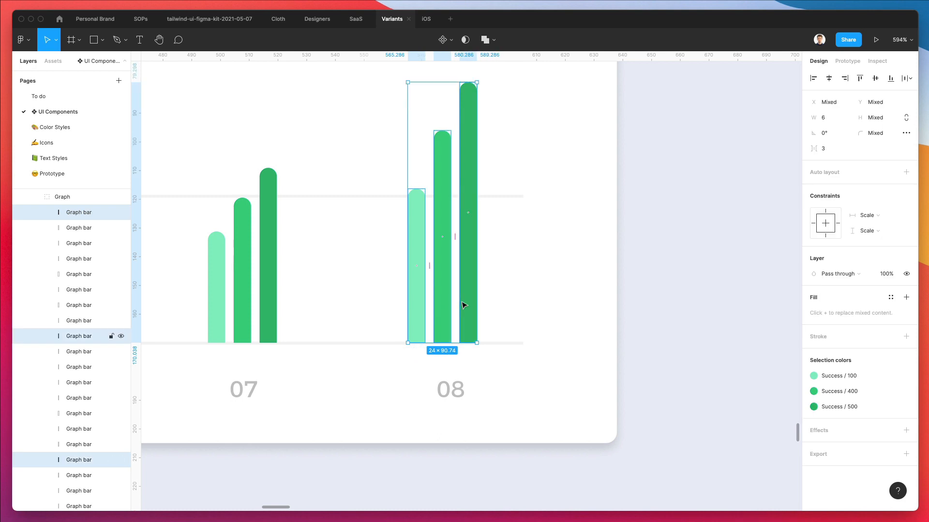
key("Right")
key("Right")
key("Right")
scroll(463, 305, "down", 10)
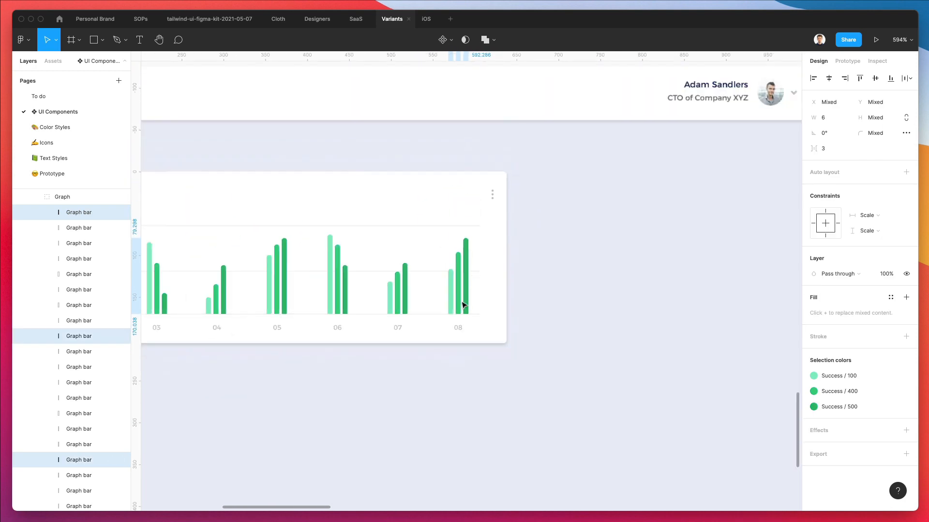
left_click(416, 373)
Step: Group the three bars above the 01 label in the wide Graph Bars card
scroll(419, 373, "left", 5)
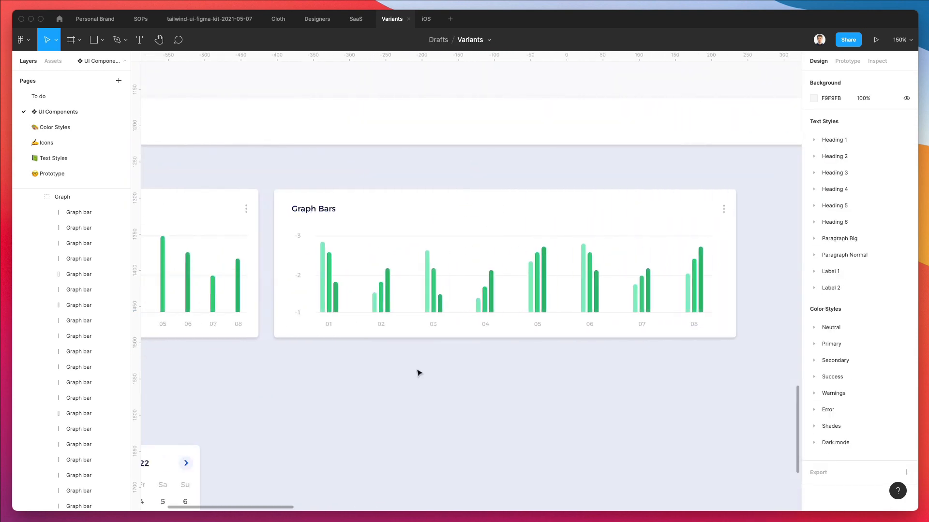
scroll(419, 373, "down", 3)
scroll(419, 373, "left", 4)
scroll(419, 372, "right", 2)
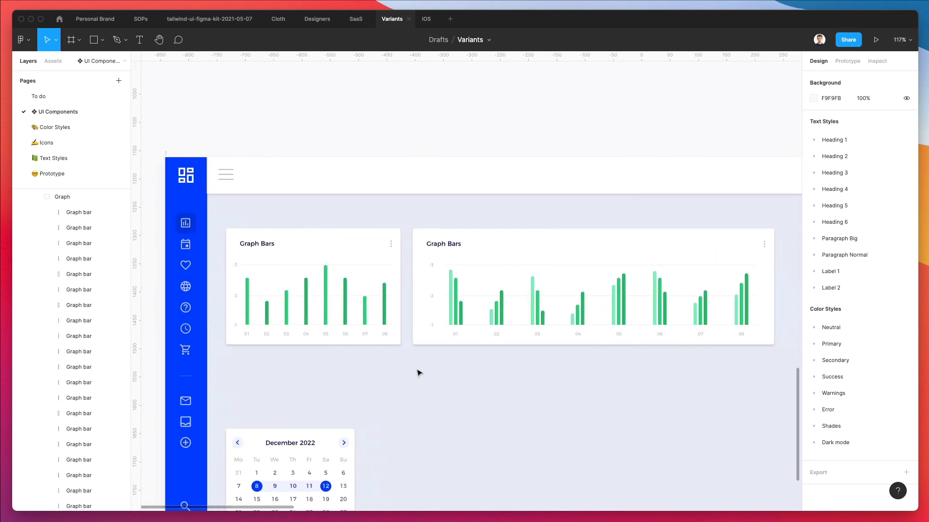
left_click_drag(443, 316, 455, 338)
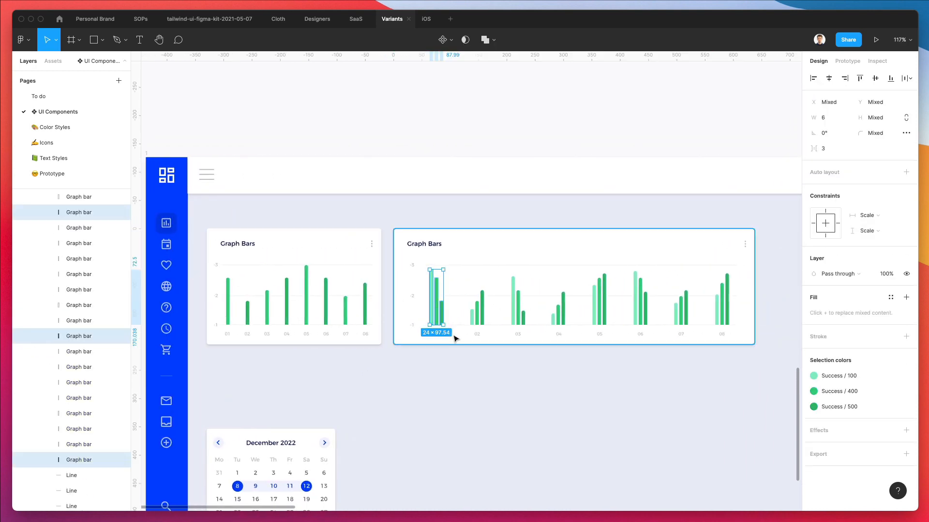
key("super+g")
Step: Group the three bars above the 02 label
scroll(476, 314, "up", 5)
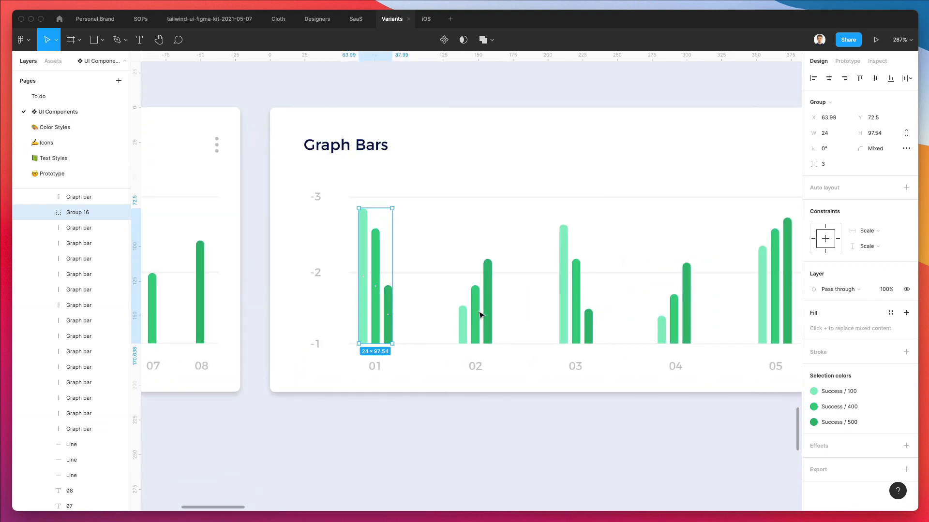
left_click(463, 322)
left_click(475, 317, "shift")
left_click(487, 313, "shift")
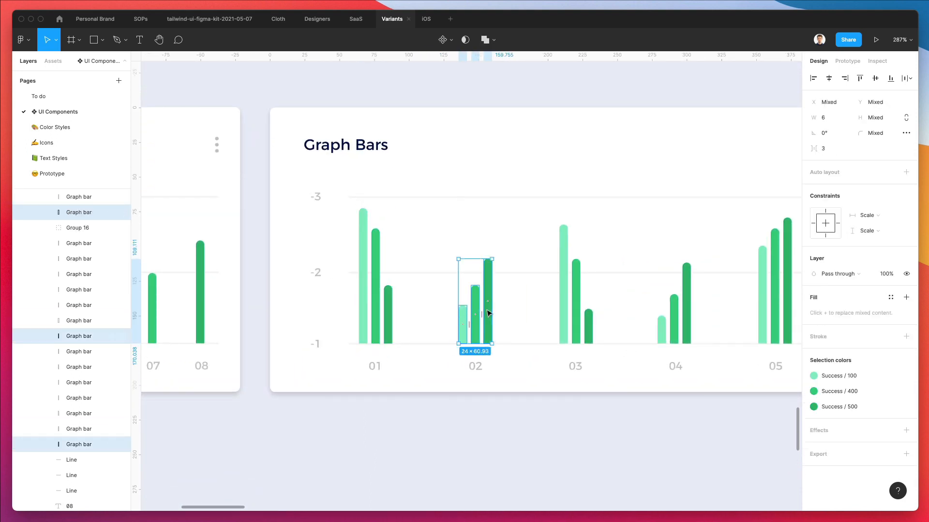
key("super+g")
Step: Group the three bars above the 03 label
scroll(486, 313, "right", 5)
left_click(380, 324)
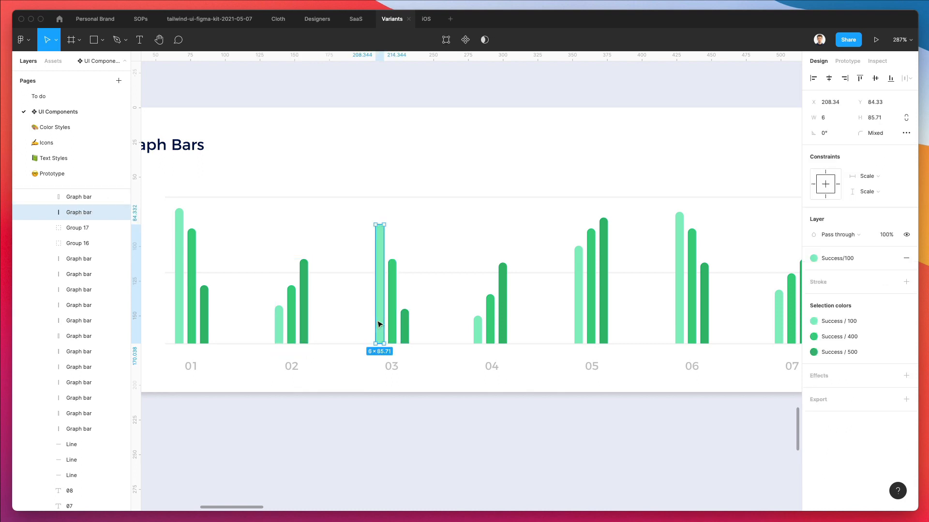
left_click(392, 322, "shift")
left_click(404, 324, "shift")
key("super+g")
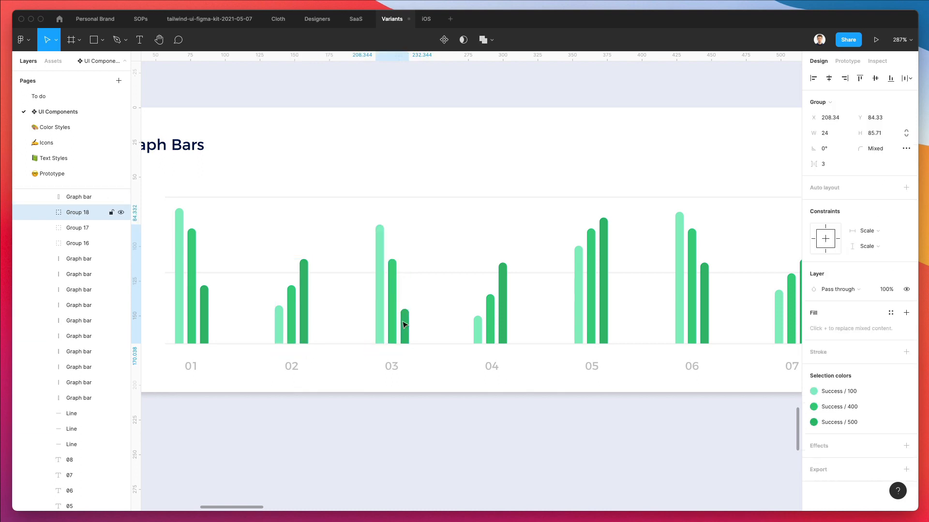
Step: Group the three bars above the 04 label
scroll(404, 324, "right", 5)
left_click(368, 325)
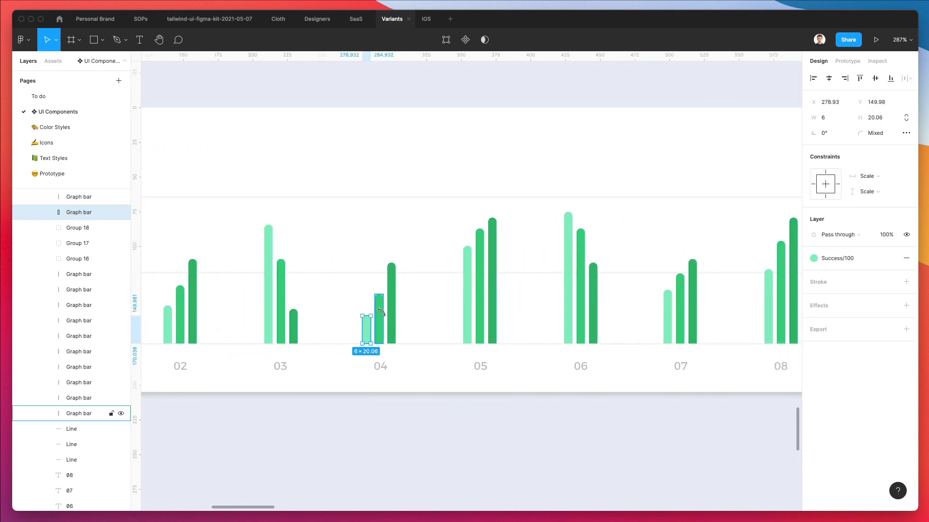
left_click(381, 312, "shift")
left_click(391, 311, "shift")
key("super+g")
Step: Group the three bars above the 05 label
scroll(406, 308, "right", 1)
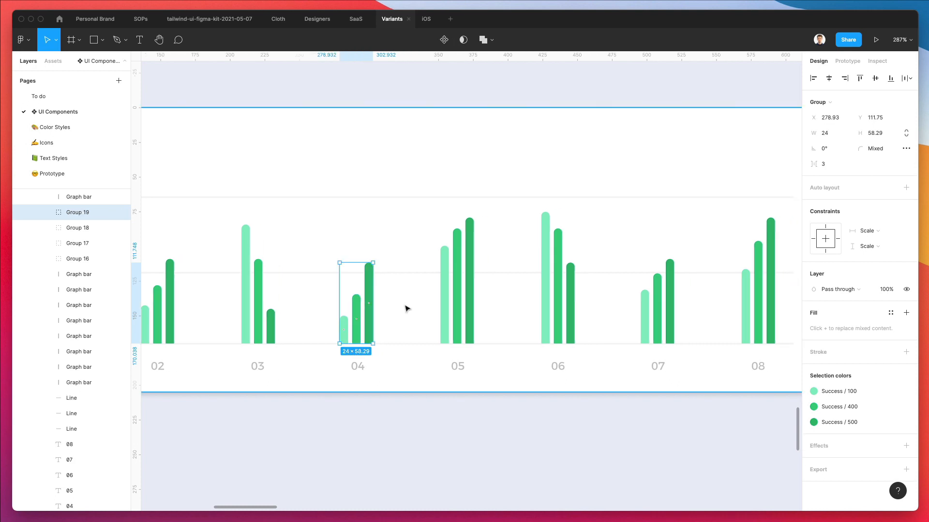
scroll(405, 309, "right", 1)
left_click(426, 314)
left_click(438, 314, "shift")
left_click(451, 310, "shift")
key("super+g")
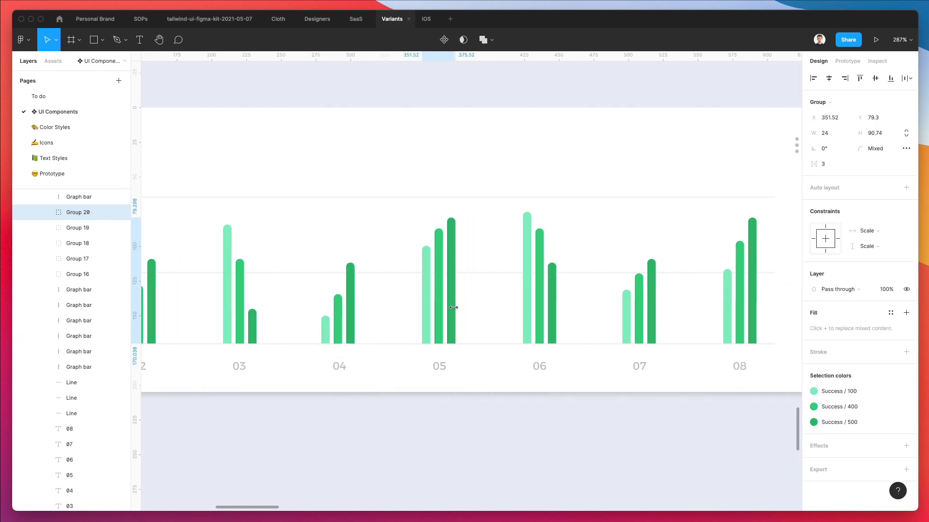
Step: Group the three bars above the 06 label
scroll(453, 307, "right", 2)
left_click(480, 312)
left_click(493, 312, "shift")
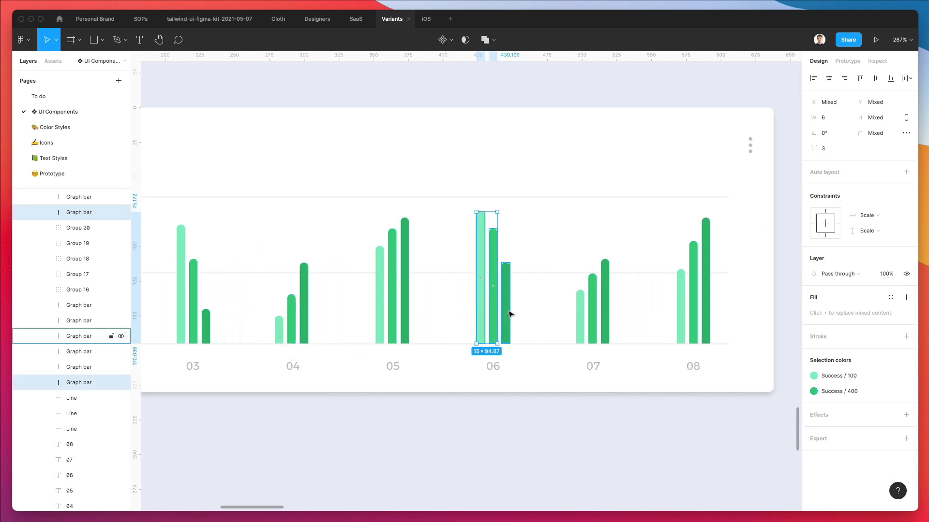
left_click(506, 314, "shift")
key("super+g")
Step: Group the three bars above the 07 label
scroll(509, 315, "right", 4)
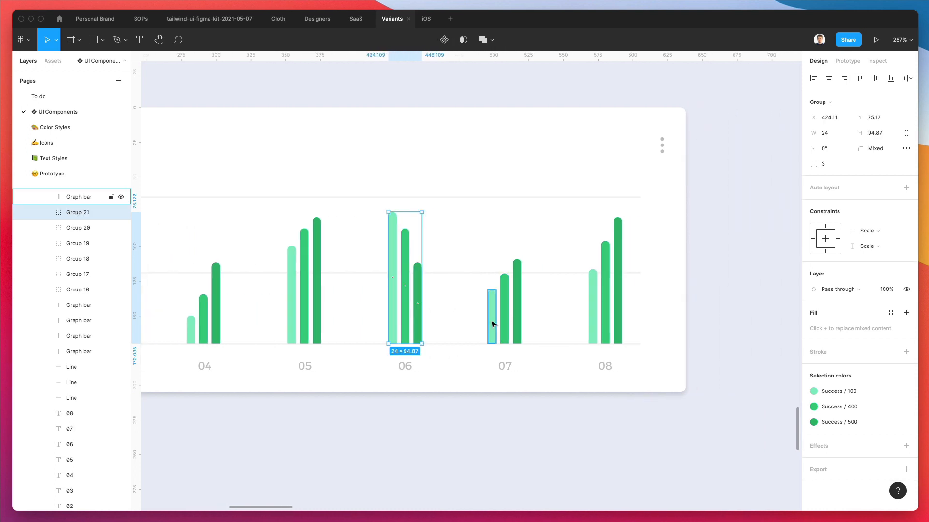
left_click(491, 324)
left_click(504, 314, "shift")
left_click(517, 313, "shift")
key("super+g")
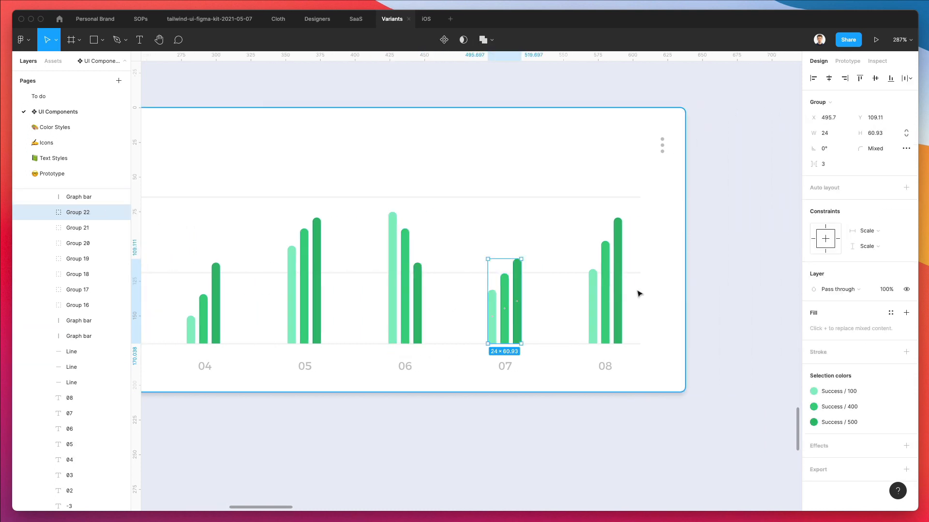
Step: Group the three bars above the 08 label
left_click(591, 312)
left_click(605, 307, "shift")
left_click(618, 304, "shift")
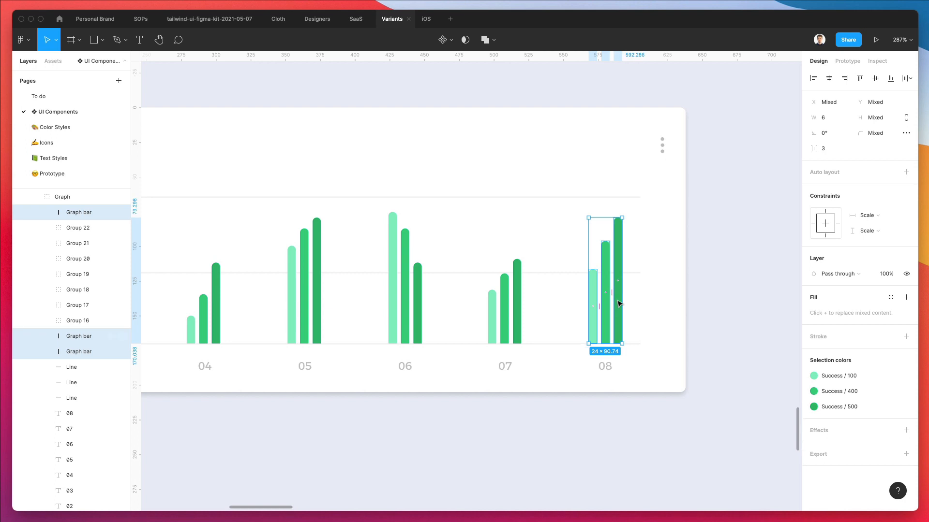
key("super+g")
Step: Rename all eight bar groups, Group 16 through Group 23, to "Graph bars (group)"
scroll(618, 304, "down", 3)
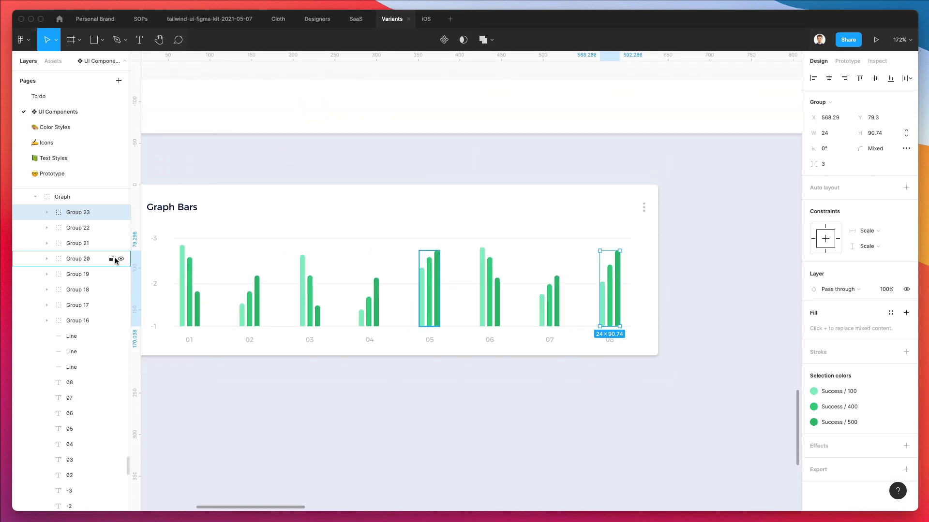
left_click(72, 321, "shift")
key("super+r")
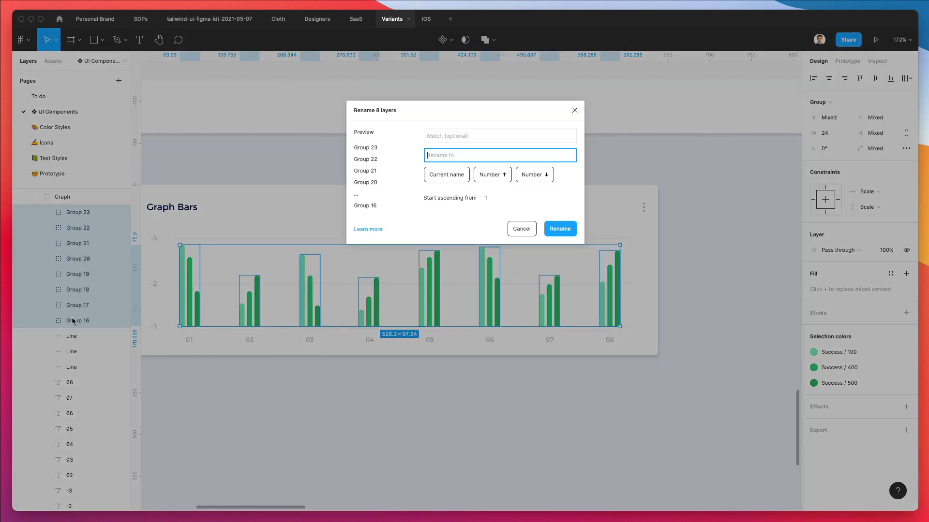
type("Graph bars (group")
key("Return")
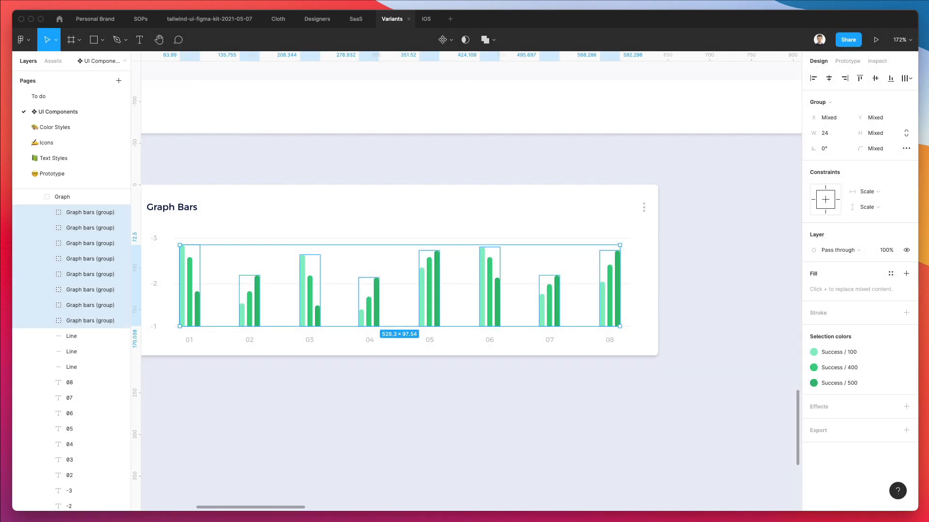
left_click(317, 434)
Step: Move the calendar card beside the wide Graph Bars card, at about X 1105 and Y 125, level with the graph cards' tops
scroll(310, 419, "left", 2)
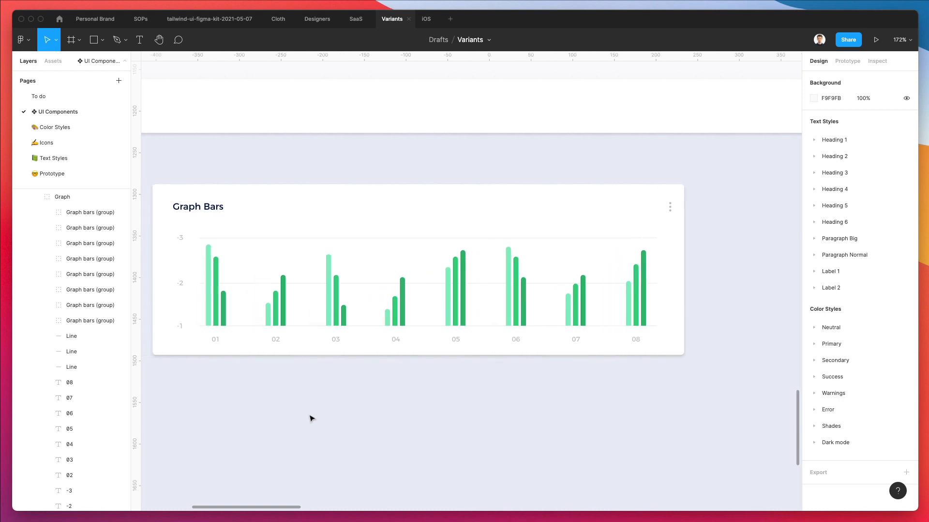
scroll(311, 418, "down", 2)
scroll(311, 419, "left", 4)
scroll(310, 418, "down", 2)
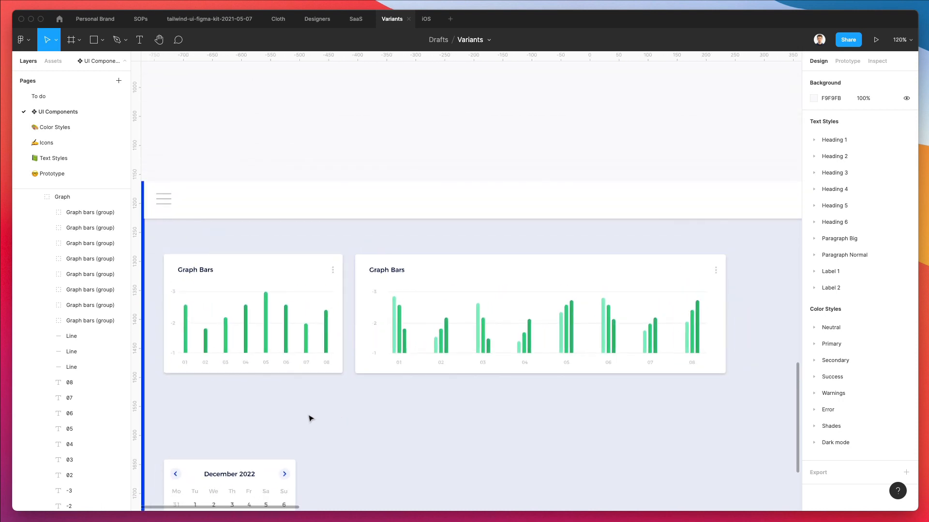
scroll(310, 415, "down", 5)
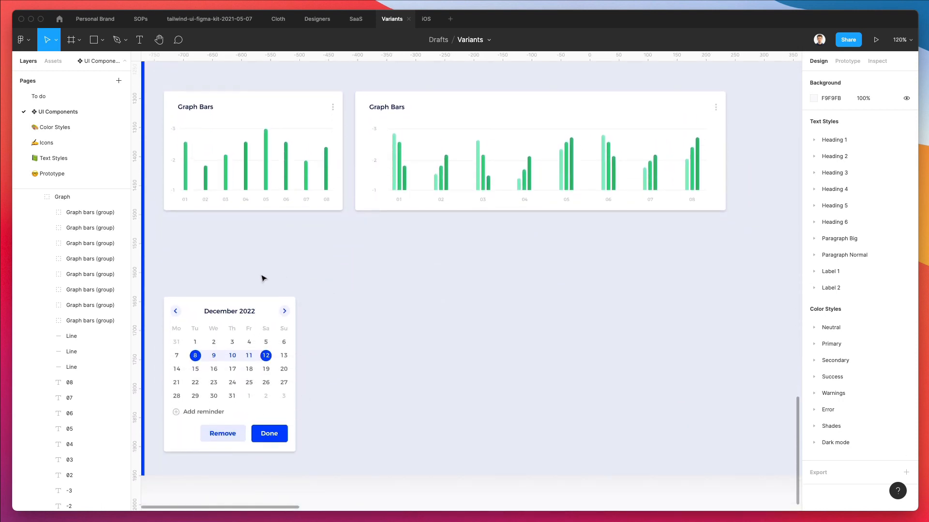
left_click(245, 311)
scroll(246, 311, "down", 2)
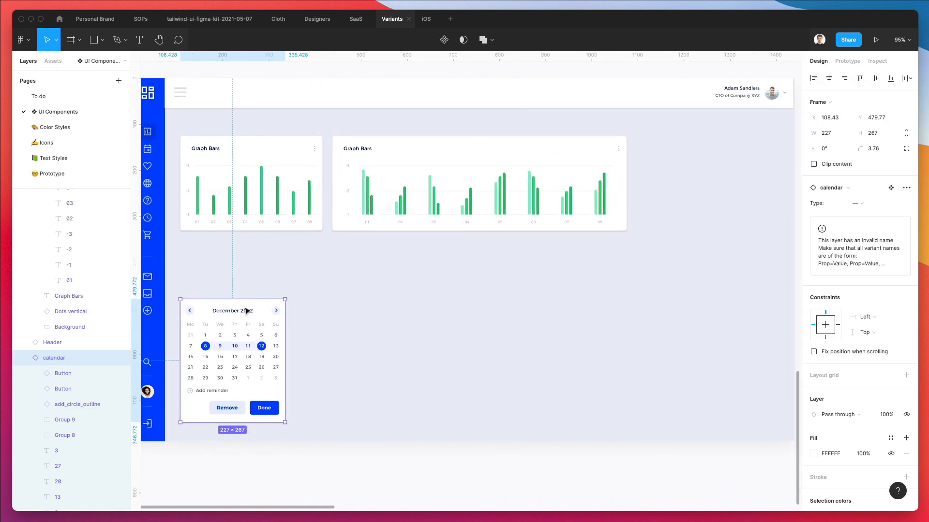
scroll(246, 311, "down", 1)
left_click_drag(240, 315, 695, 154)
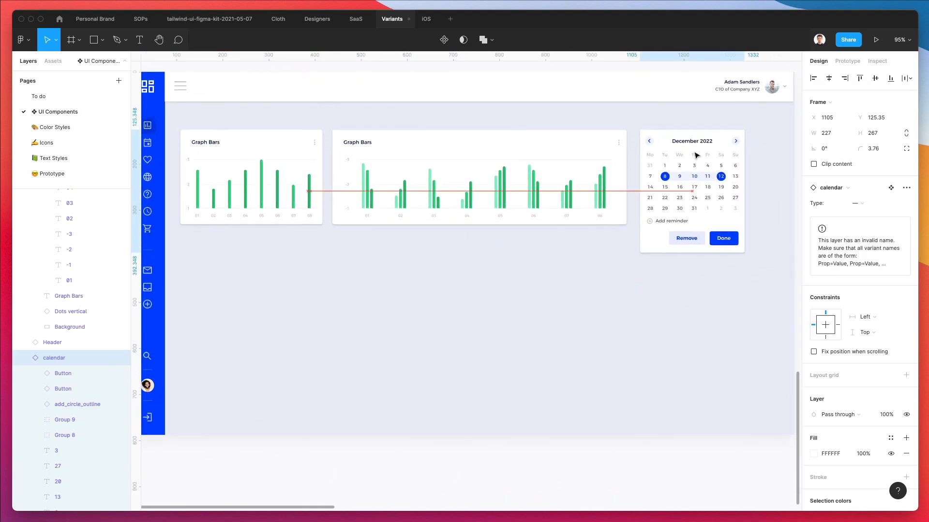
left_click_drag(469, 297, 274, 179)
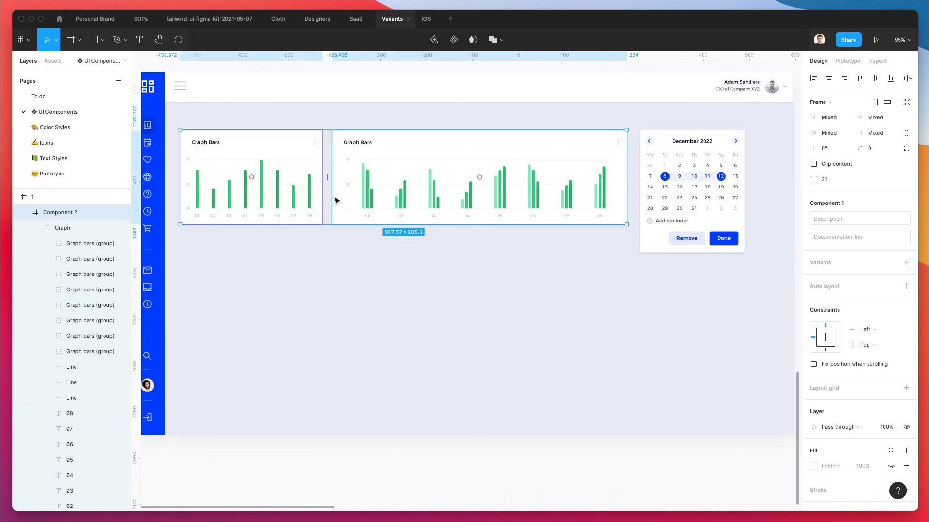
left_click(434, 259)
scroll(435, 259, "left", 2)
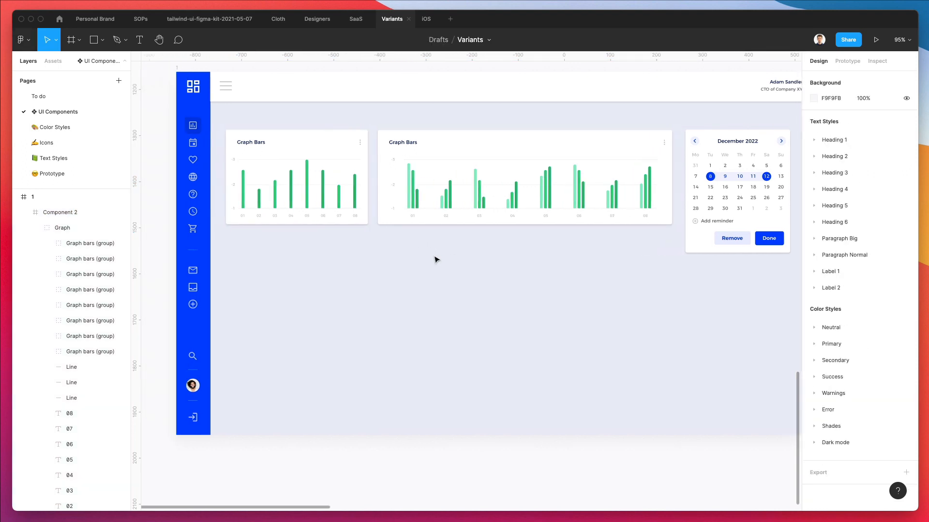
scroll(434, 259, "up", 1)
scroll(435, 260, "up", 1)
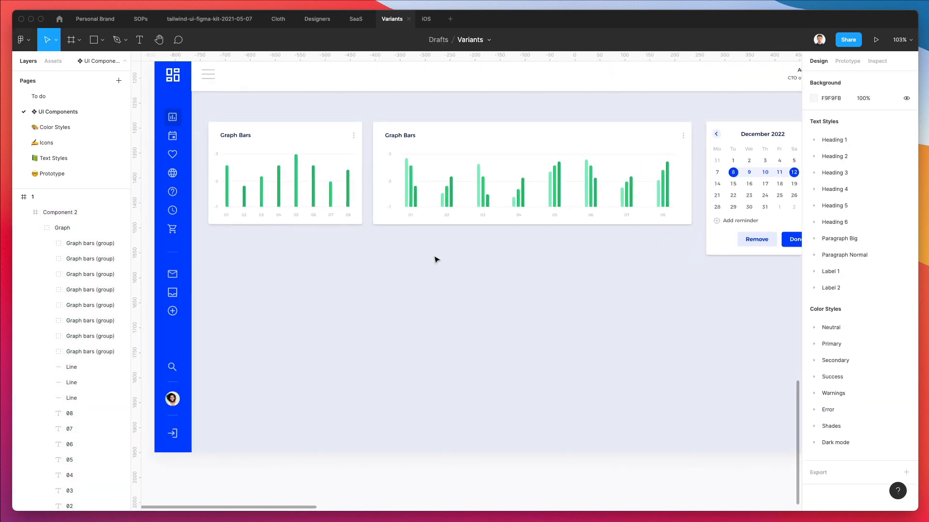
scroll(434, 260, "up", 3)
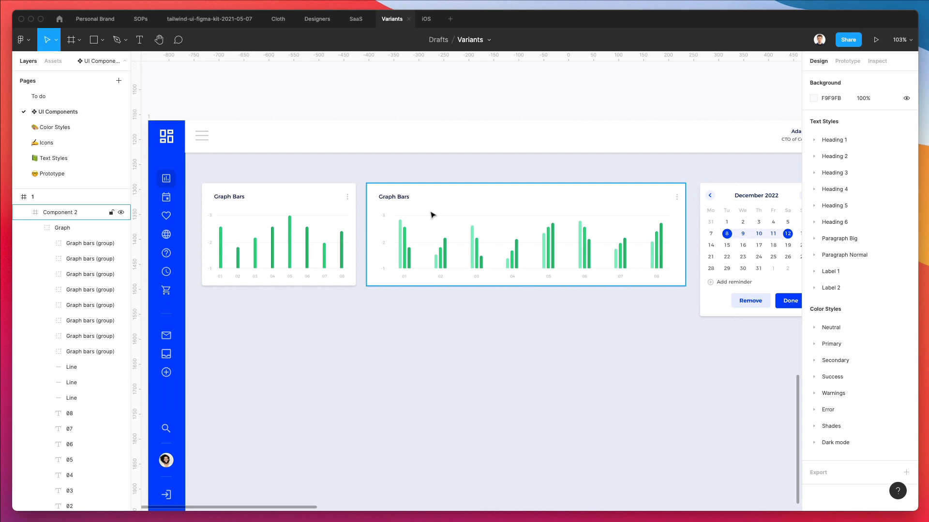
scroll(428, 215, "up", 3)
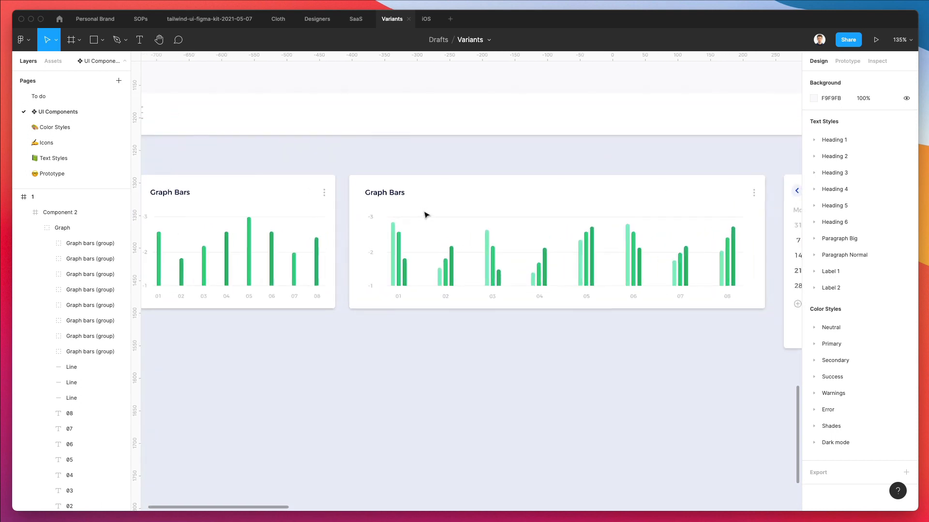
Step: Move the whole Graph group in the wide Graph Bars card left by 6 px to line it up with the card title
left_click_drag(736, 322, 366, 214)
left_click(362, 230, "shift")
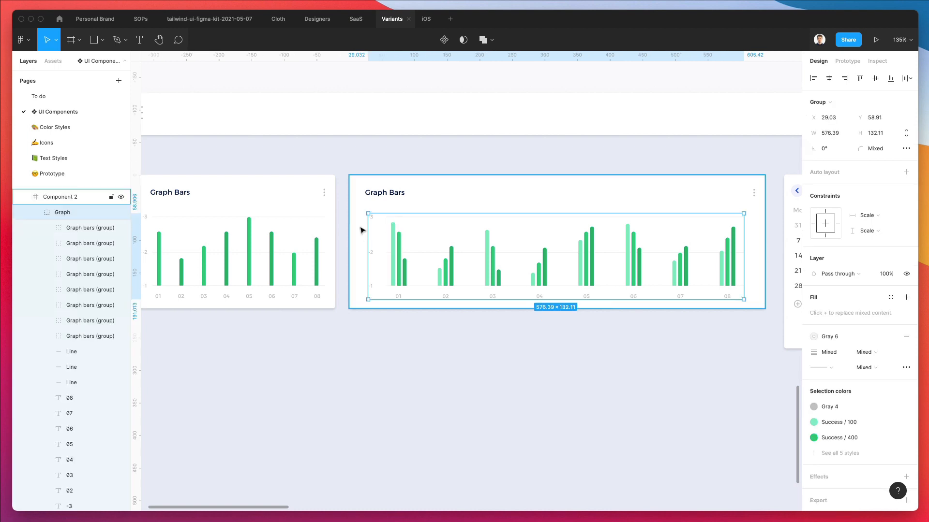
key("Left")
key("Left")
key("Left")
key("Left")
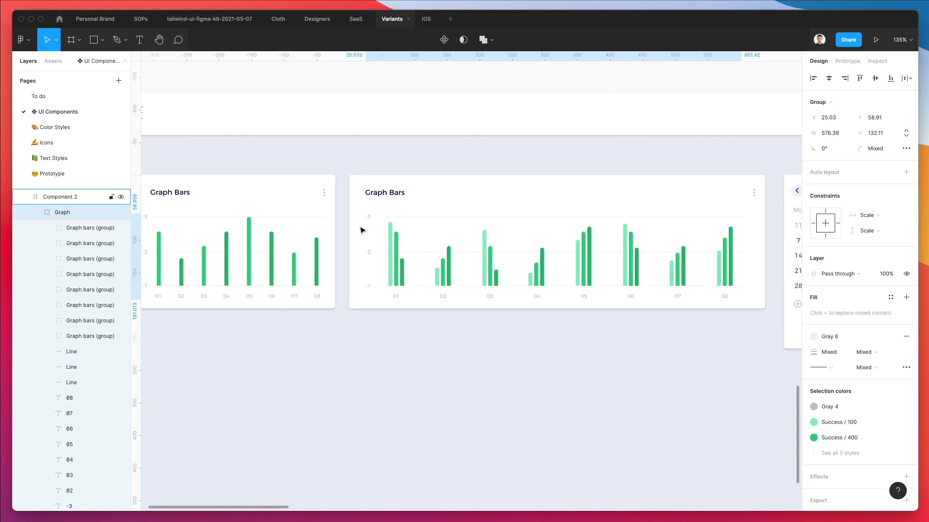
key("Left")
key("Left")
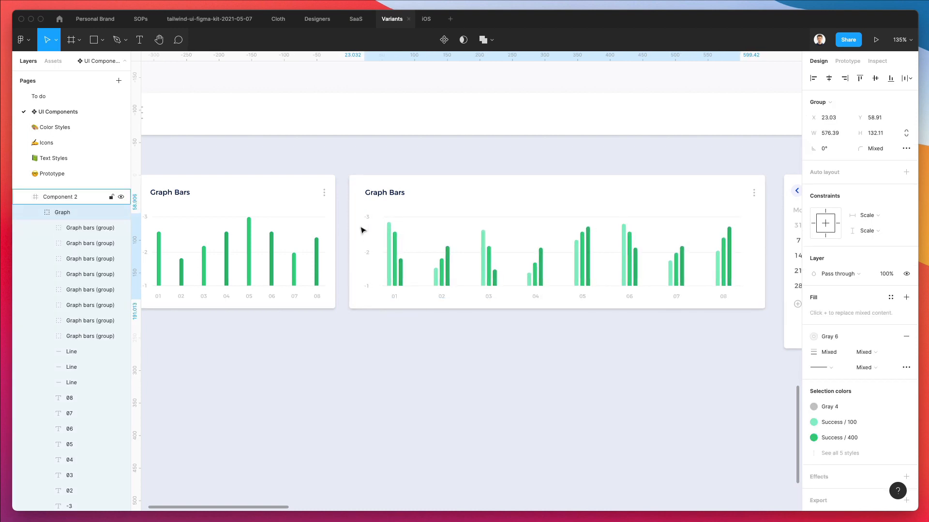
scroll(366, 233, "left", 3)
left_click(586, 316)
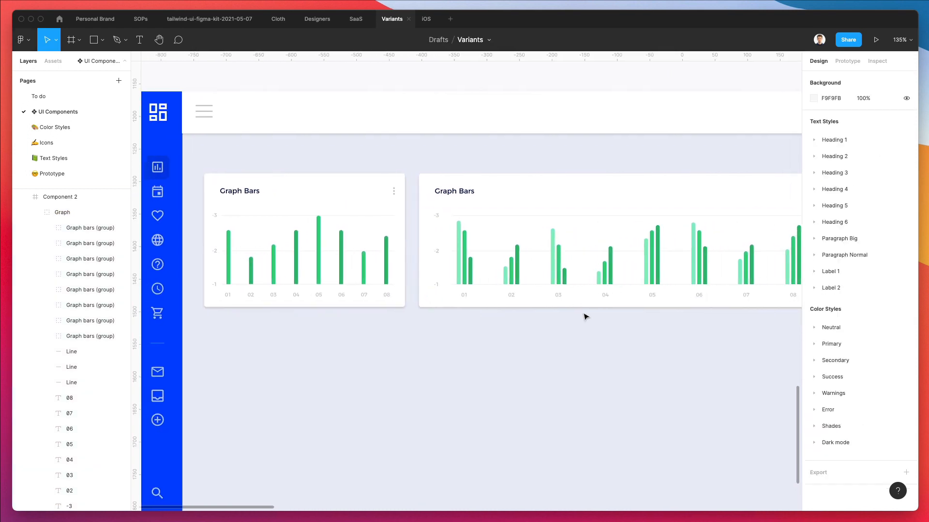
Step: Move the wide graph's bar groups, grid lines and 01–08 labels left by 9 px, closer to the vertical-axis values
scroll(463, 344, "right", 3)
left_click_drag(389, 327, 740, 211)
left_click(753, 221, "shift")
key("Left")
key("Left")
key("Left")
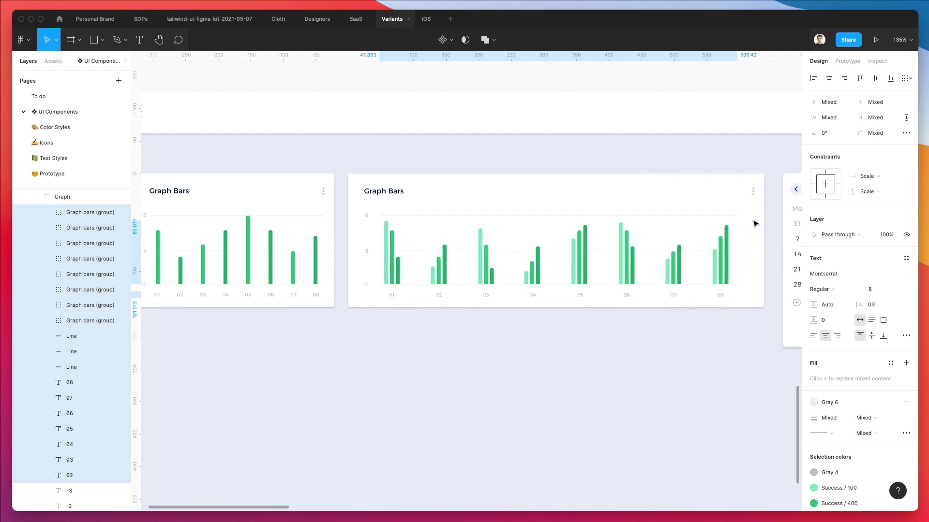
key("Left")
key("Left")
key("Left")
key("Left")
key("Left")
key("Left")
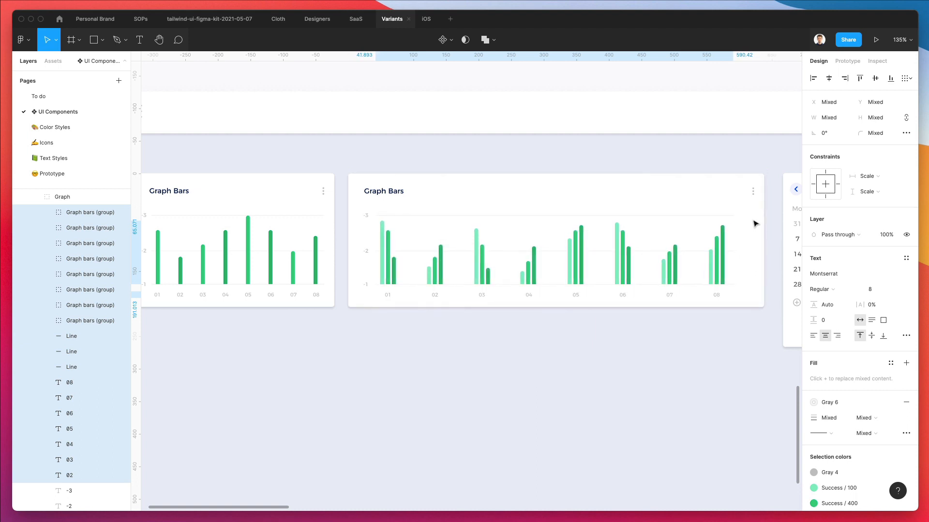
Step: Extend the three horizontal grid lines of the wide Graph Bars card to a width of about 579 px
scroll(755, 223, "right", 3)
left_click_drag(692, 320, 672, 219)
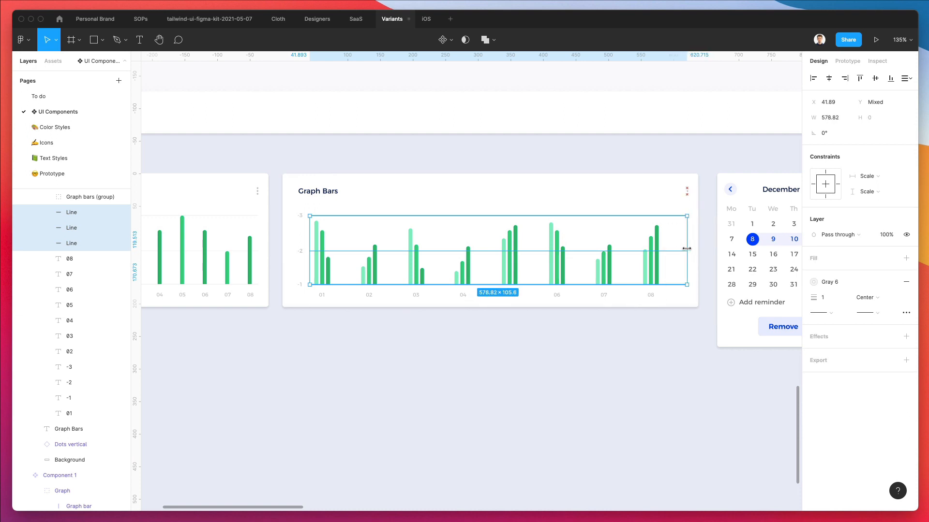
left_click(640, 323)
scroll(641, 326, "up", 1)
scroll(640, 326, "up", 2)
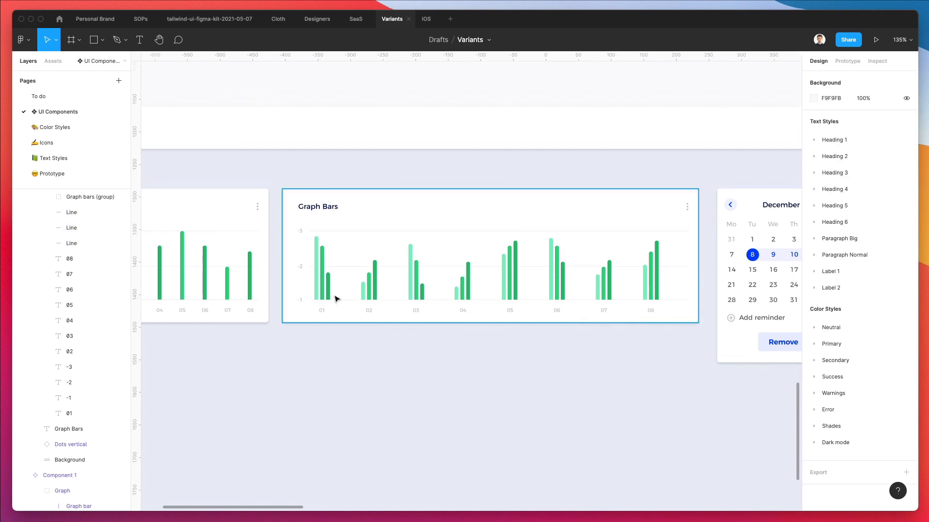
Step: Increase the spacing between the three bars of the 01 group in the wide graph to about 5 px
left_click(330, 289)
double_click(328, 295)
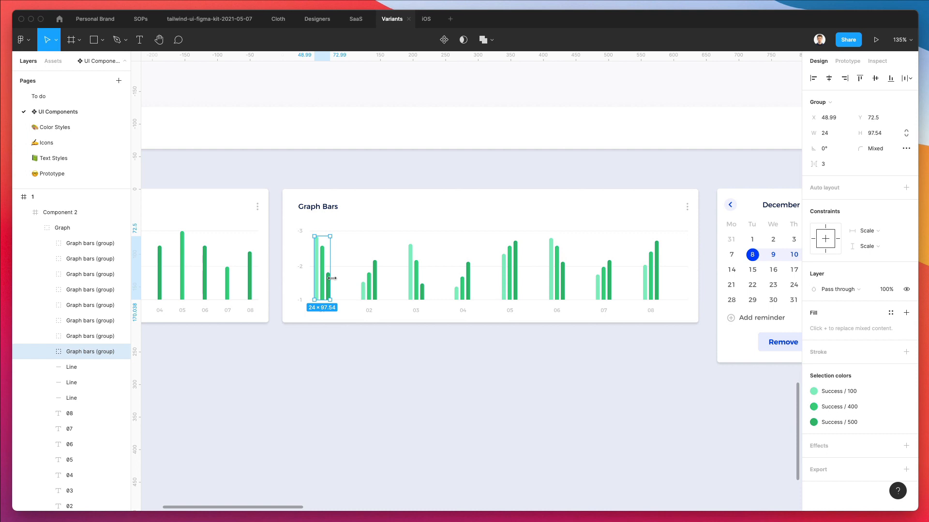
scroll(331, 278, "up", 5, "ctrl")
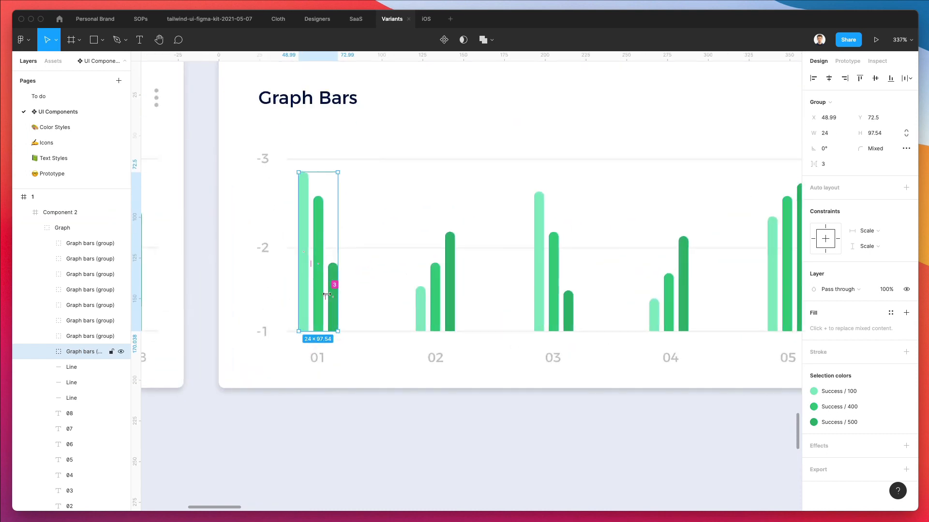
left_click_drag(326, 295, 330, 298)
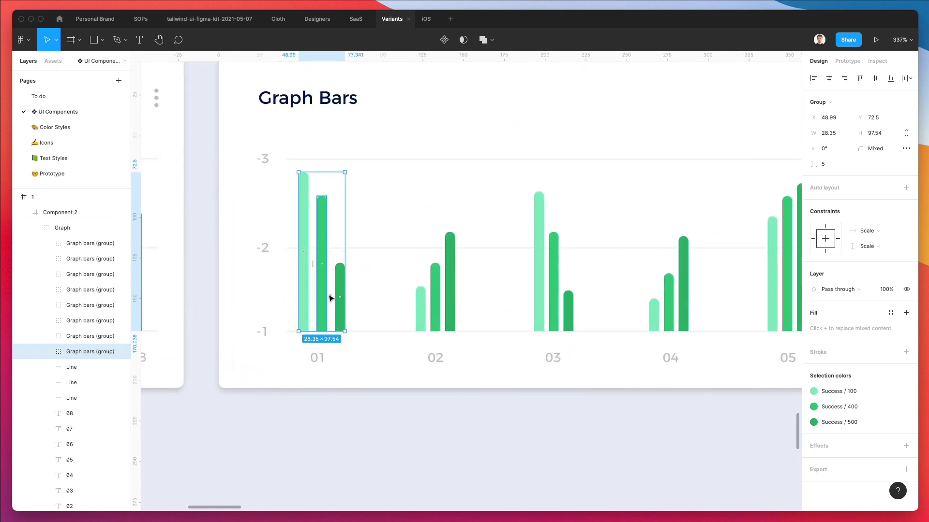
scroll(331, 297, "down", 5, "ctrl")
left_click(383, 384)
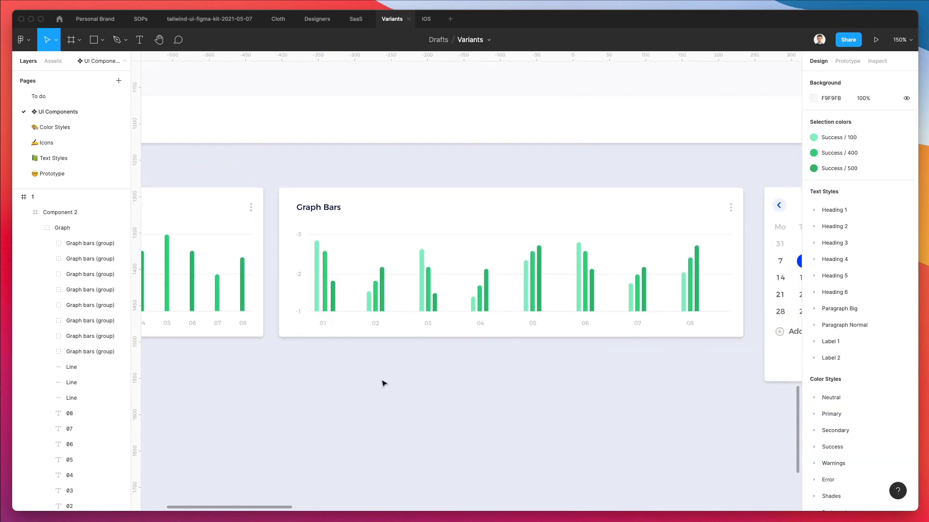
scroll(384, 383, "down", 2, "ctrl")
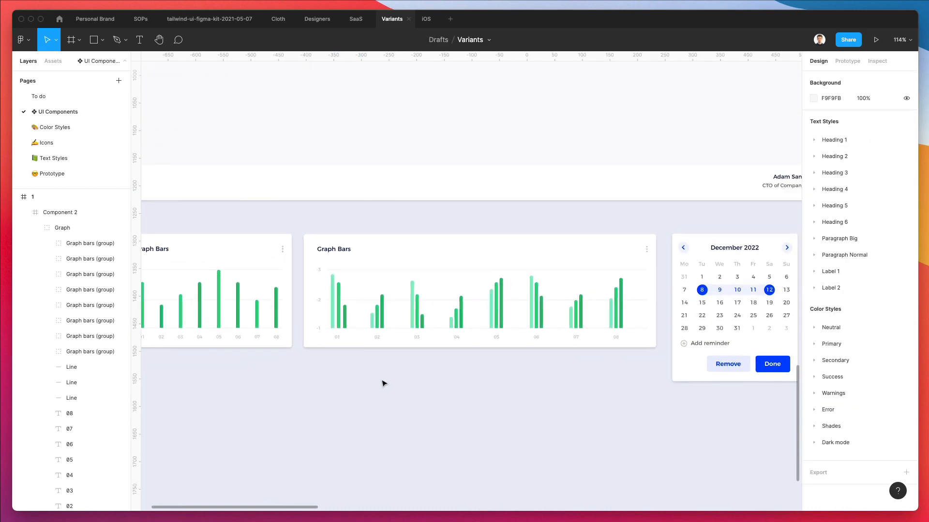
scroll(384, 384, "up", 4, "ctrl")
left_click(290, 242)
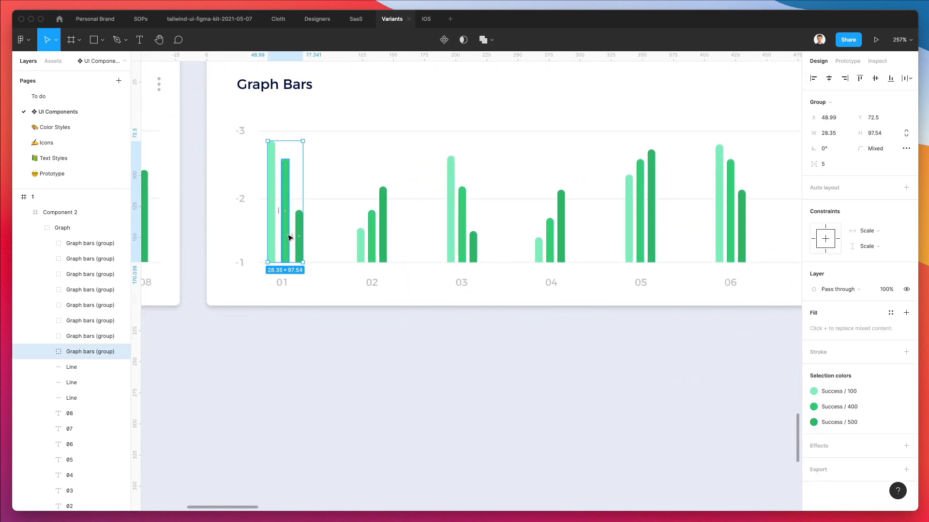
left_click_drag(290, 235, 291, 235)
Step: Widen the gaps between the bars in groups 02, 03 and 04 to about 5 px
left_click(374, 239)
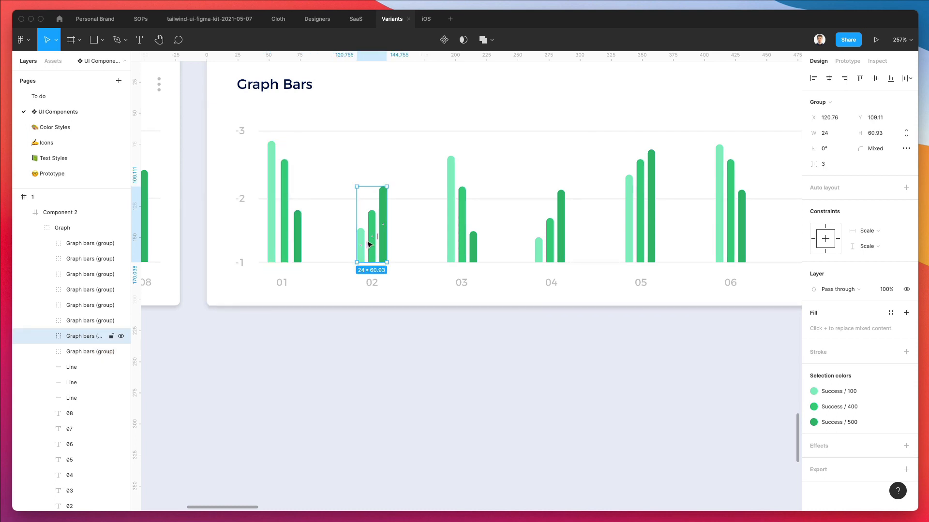
left_click_drag(368, 243, 371, 243)
scroll(376, 227, "right", 5)
scroll(376, 228, "up", 5)
left_click(374, 231)
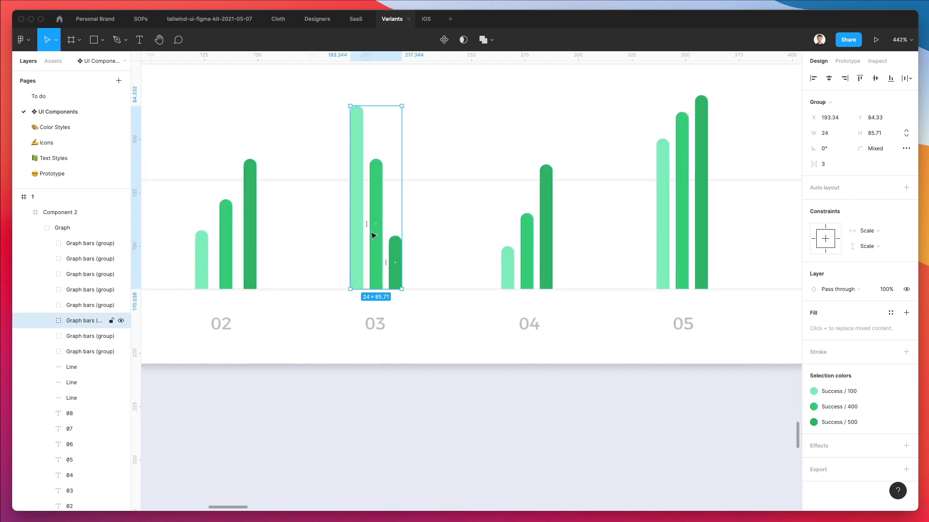
left_click_drag(365, 223, 370, 222)
left_click(531, 248)
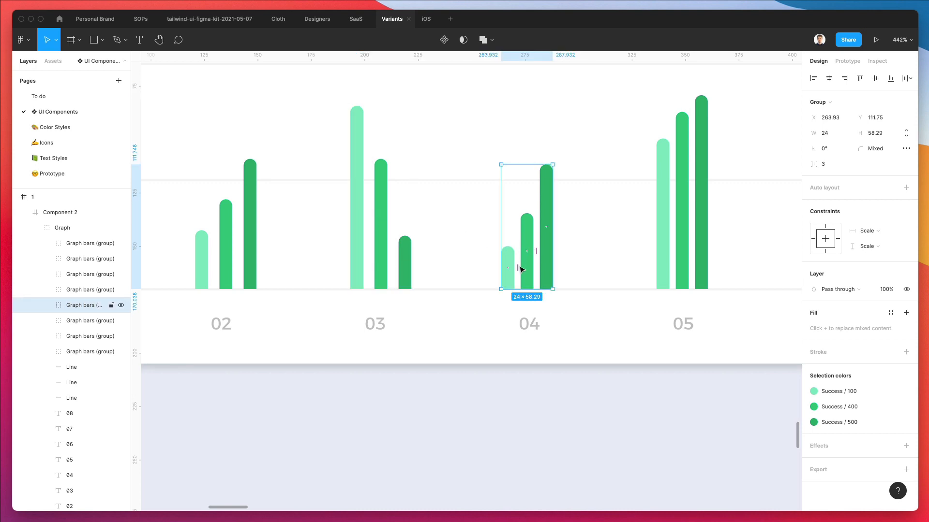
left_click_drag(520, 269, 519, 267)
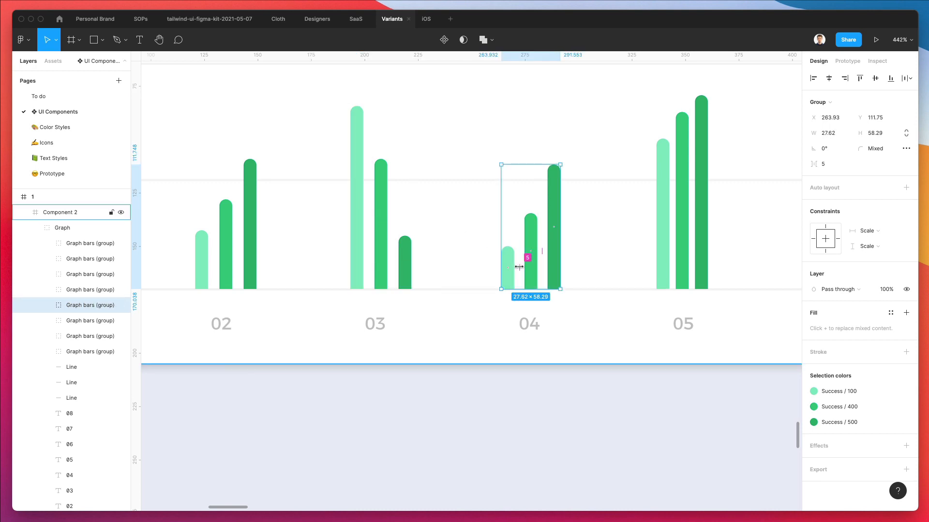
Step: Widen the gaps between the bars in groups 05 and 06 to 5 px
scroll(519, 267, "right", 5)
left_click(514, 248)
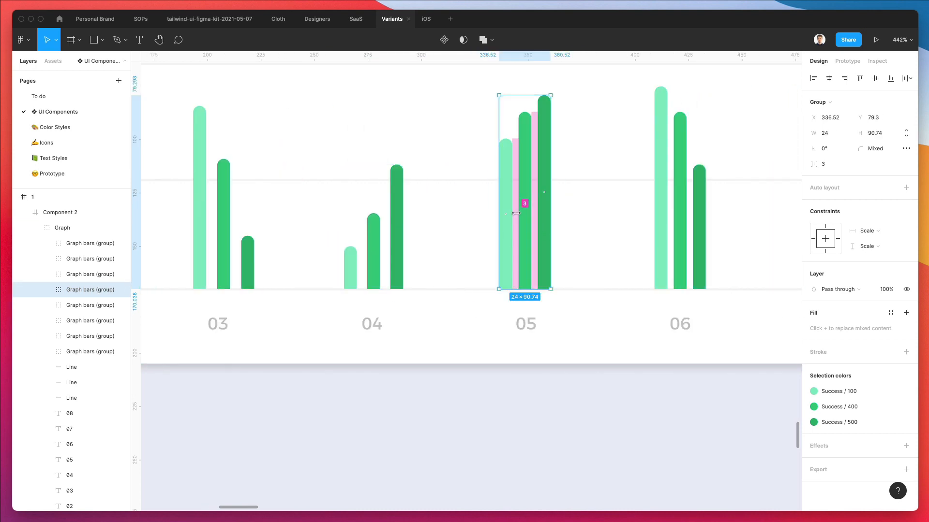
left_click_drag(515, 214, 561, 199)
scroll(518, 213, "right", 5)
left_click(572, 222)
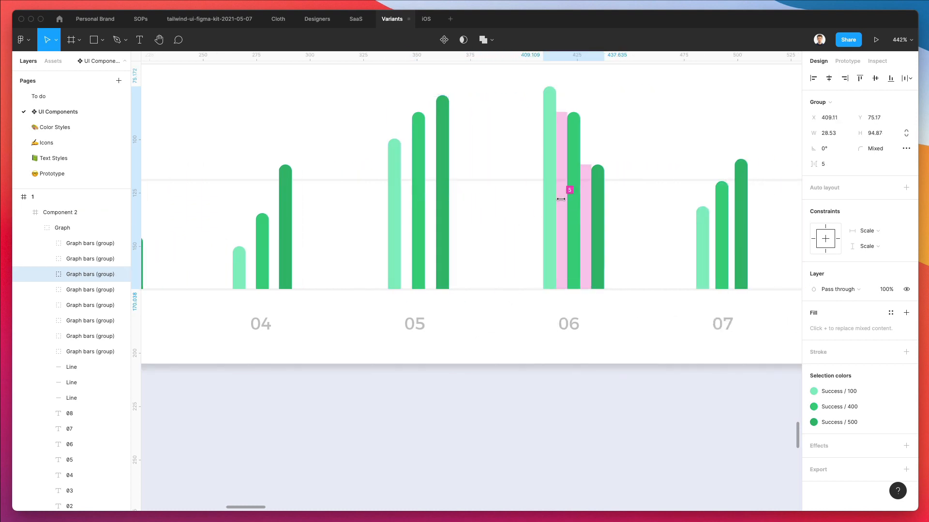
Step: Widen the gaps between the bars in groups 07 and 08 to 5 px
scroll(644, 238, "right", 10)
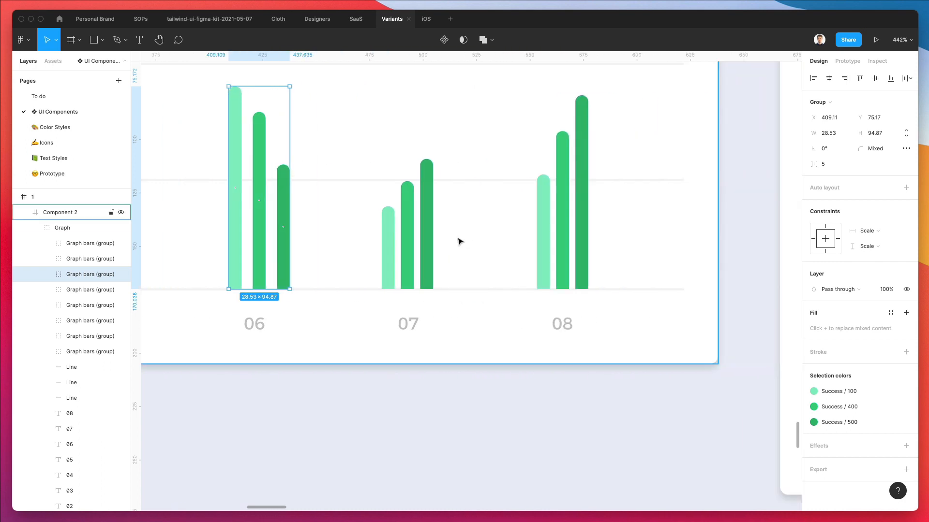
left_click(419, 241)
double_click(409, 240)
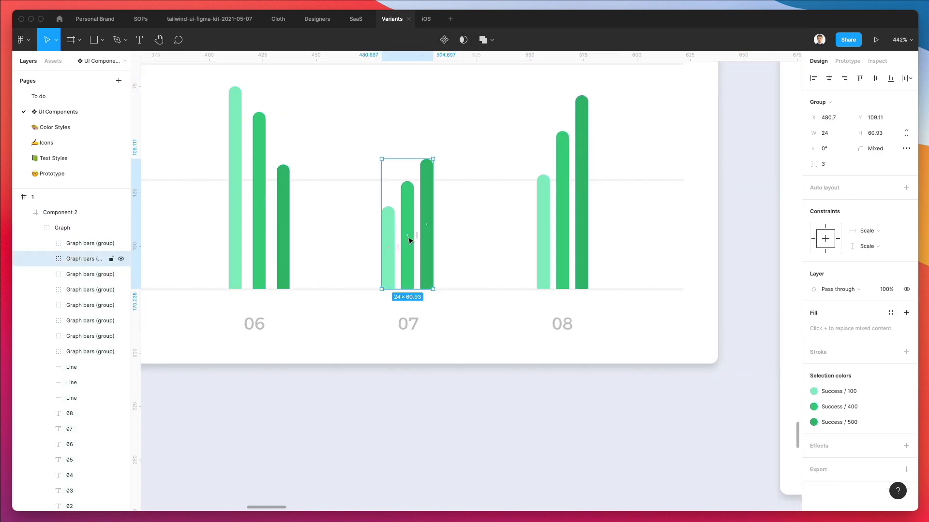
left_click_drag(402, 234, 406, 234)
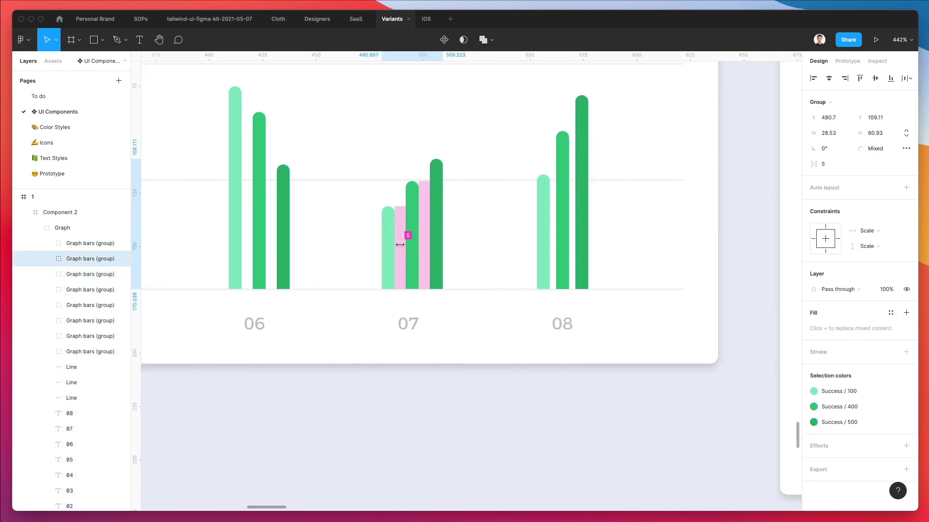
left_click(561, 227)
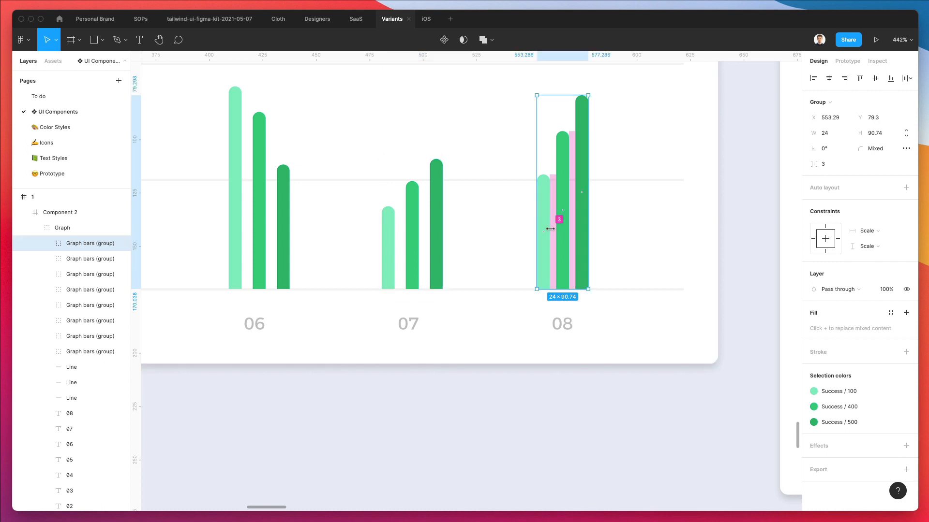
left_click_drag(549, 229, 554, 226)
Step: Move the 08 bar group 20 px to the right, toward the end of the grid lines
scroll(555, 228, "down", 5)
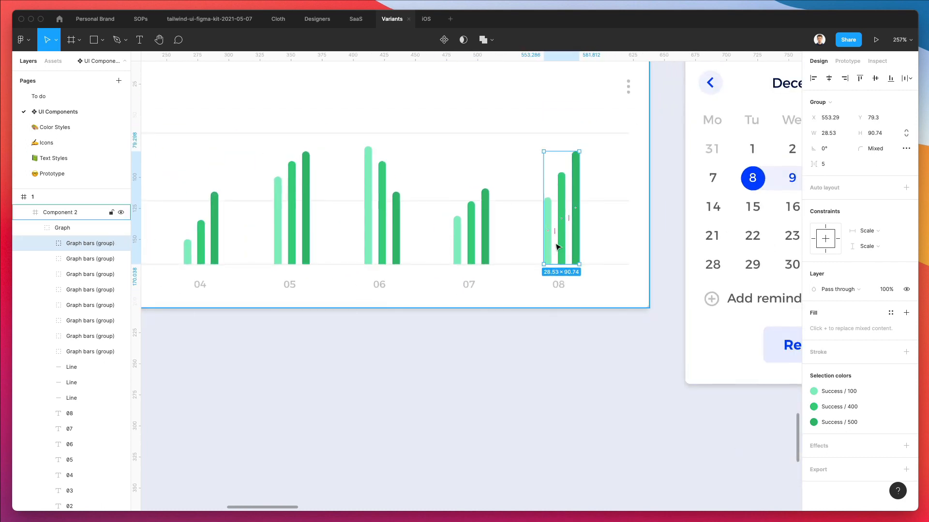
key("shift+Right")
key("shift+Right")
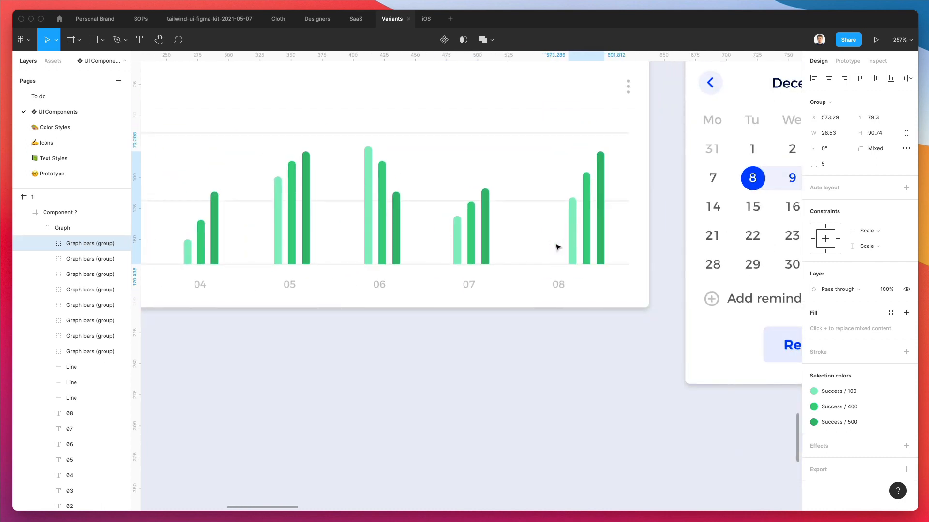
scroll(557, 247, "down", 3)
scroll(559, 246, "left", 4)
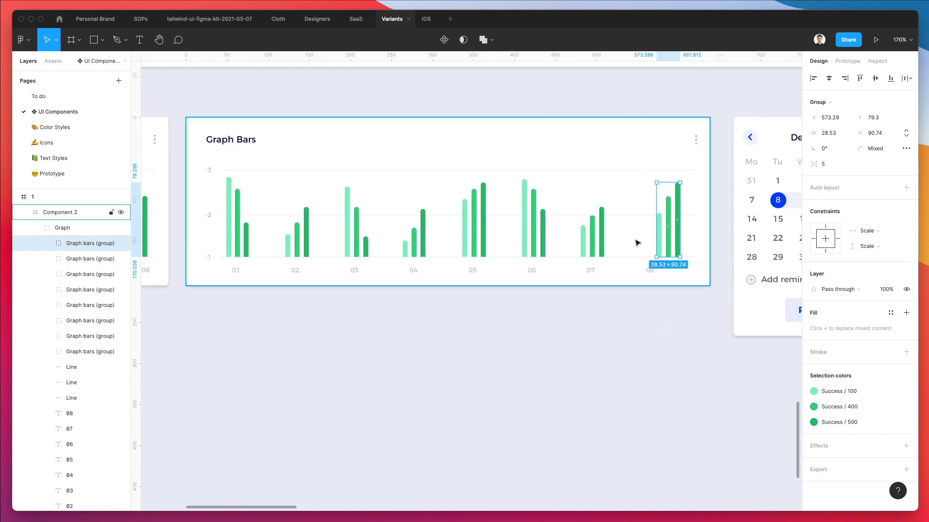
left_click(590, 245, "shift")
left_click(537, 239, "shift")
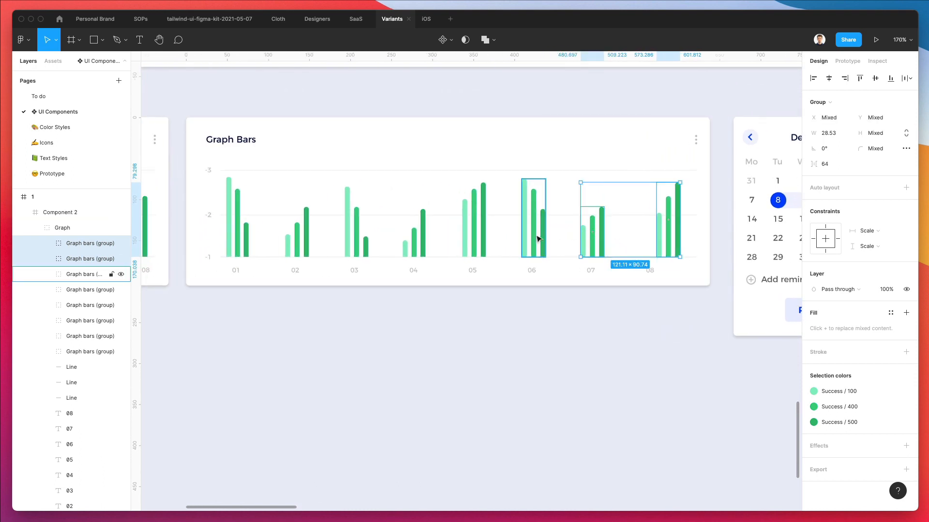
left_click(479, 239, "shift")
left_click(400, 242)
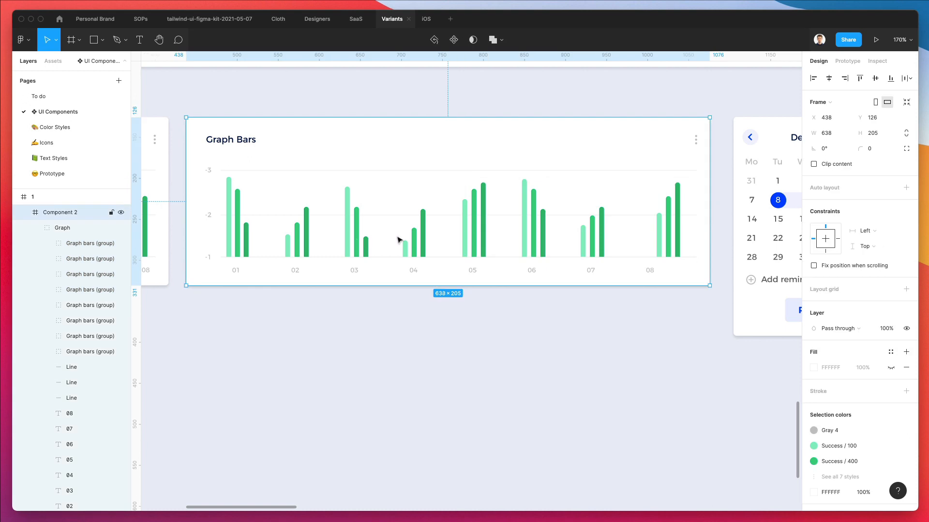
Step: Select all eight "Graph bars (group)" layers and distribute their horizontal spacing evenly
left_click(72, 244)
left_click(88, 347, "shift")
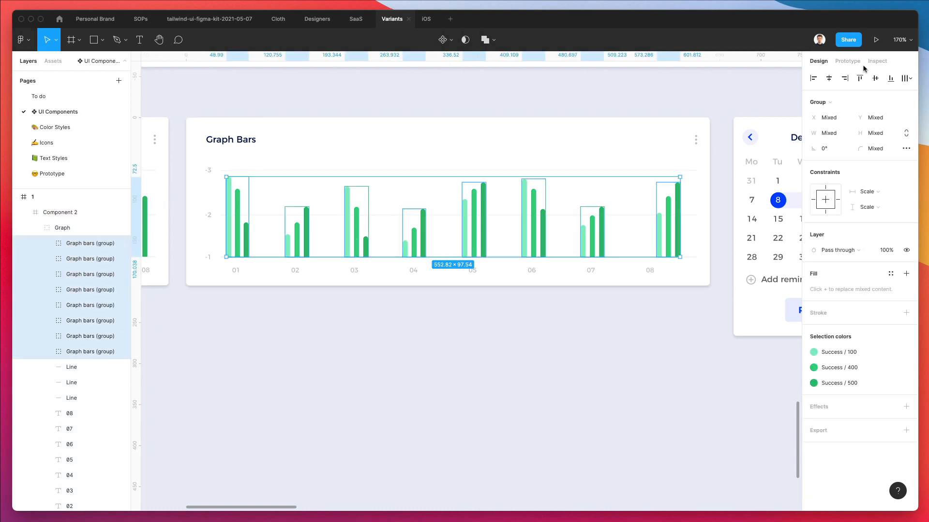
left_click(903, 77)
left_click(835, 123)
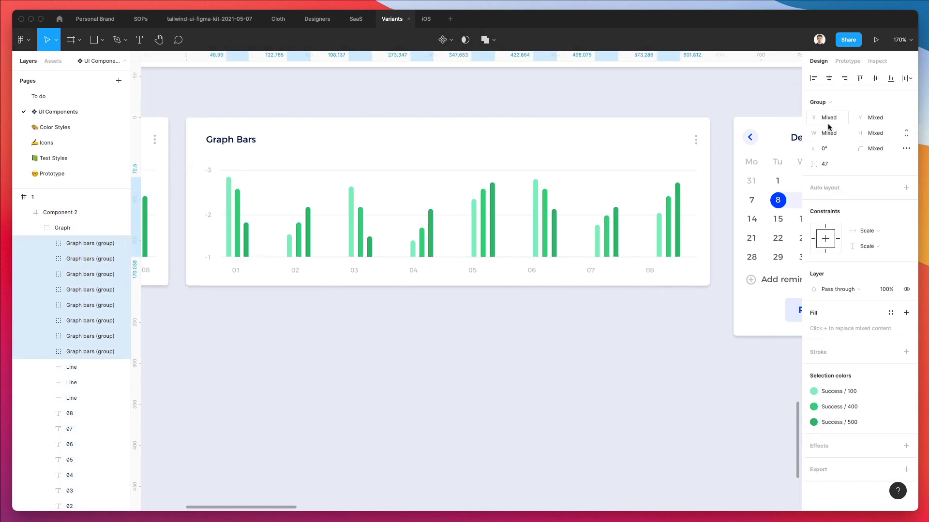
left_click(469, 386)
Step: Center the 08 label under its bar group and distribute the labels 01–08 evenly with horizontal spacing
left_click(651, 270, "super")
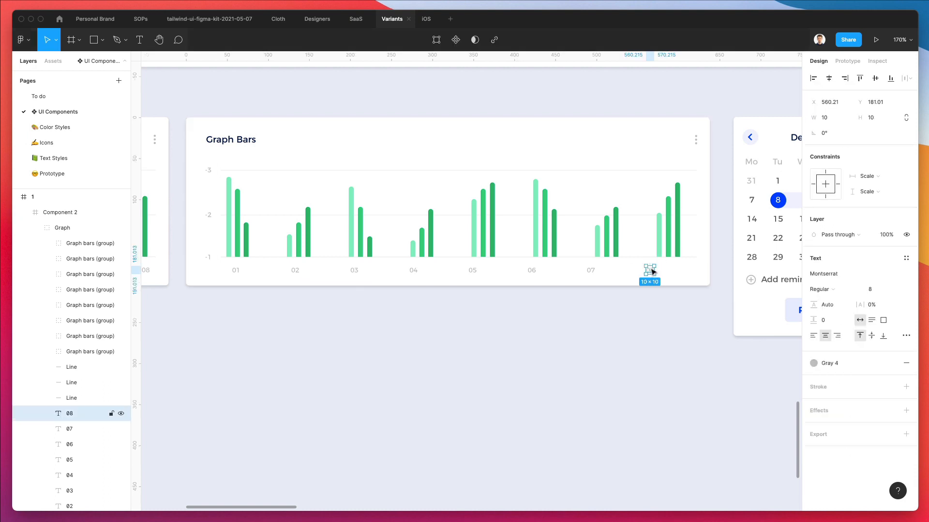
left_click_drag(650, 269, 672, 274)
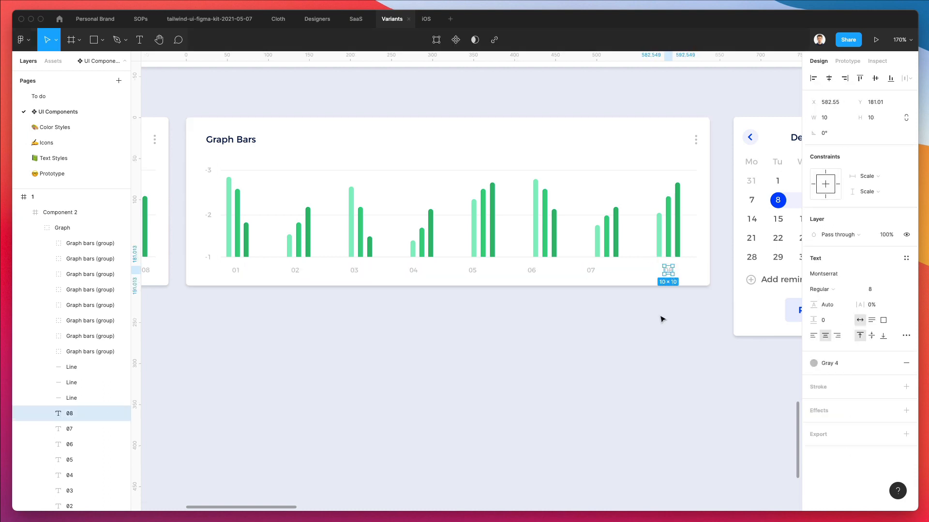
left_click_drag(673, 323, 211, 269)
left_click_drag(268, 316, 284, 285)
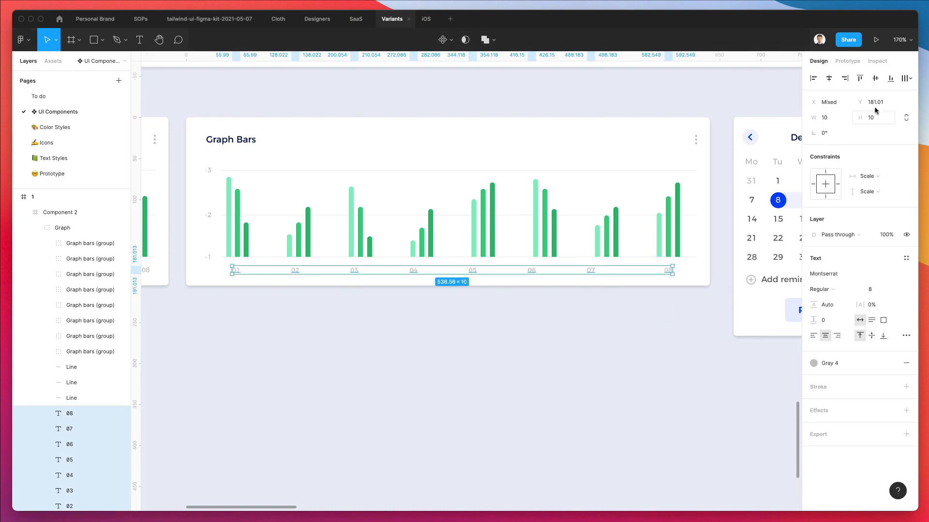
left_click(906, 78)
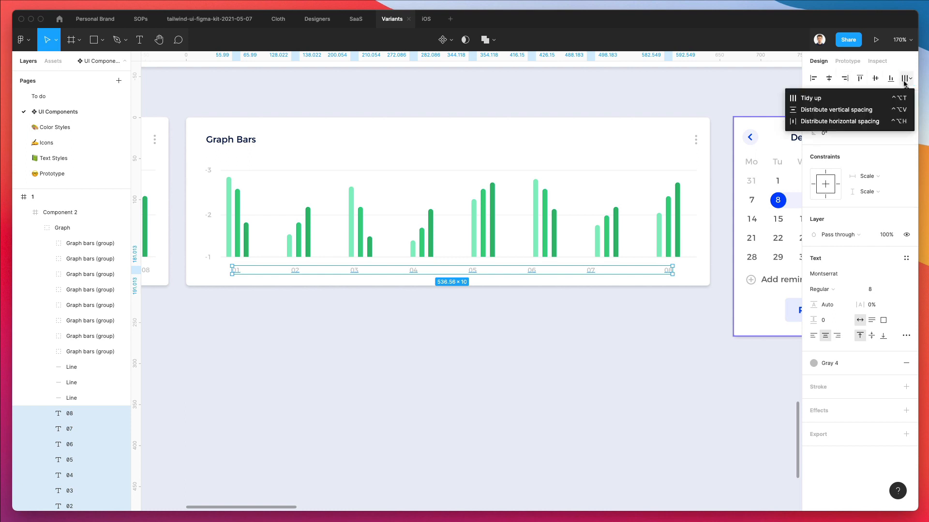
left_click(844, 121)
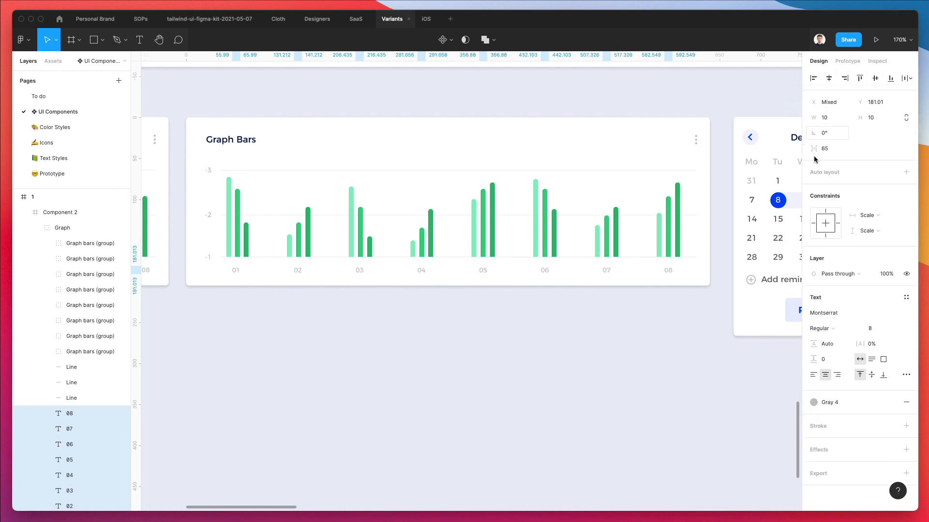
left_click(413, 351)
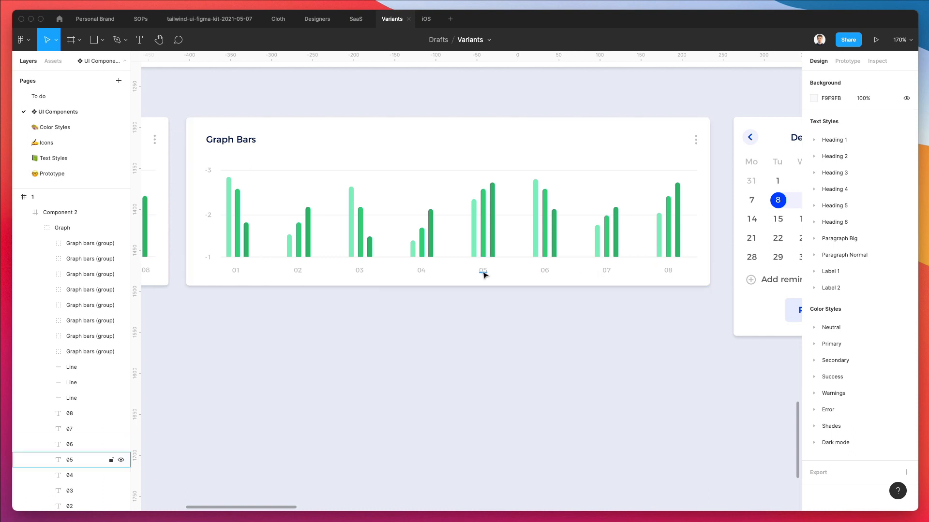
Step: Check the axis labels' alignment and move the 01 label right by 2 px to X 57.99, under its bars
left_click(360, 272)
left_click(295, 272)
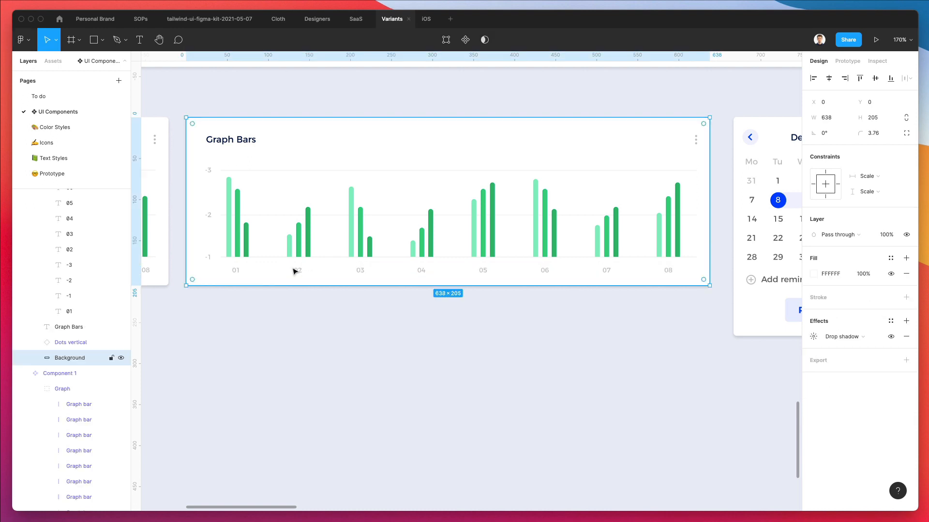
left_click(299, 272)
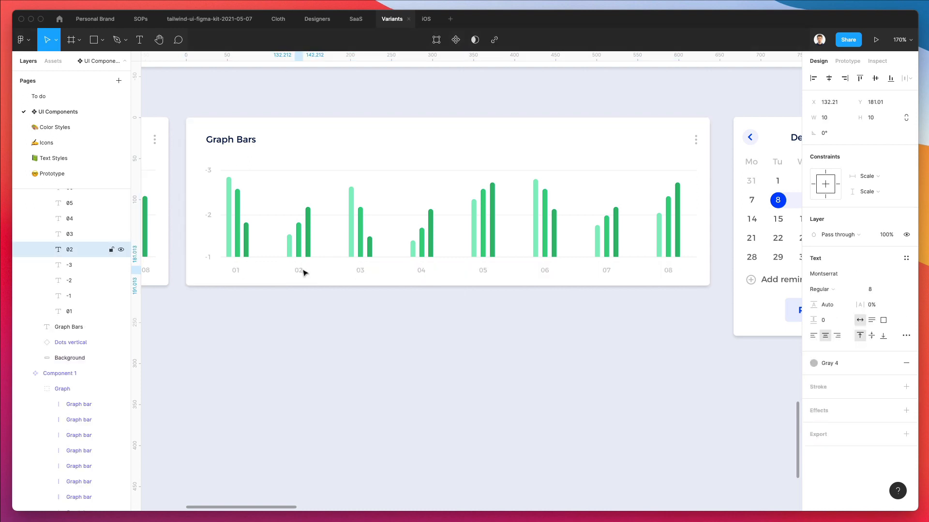
left_click(235, 271)
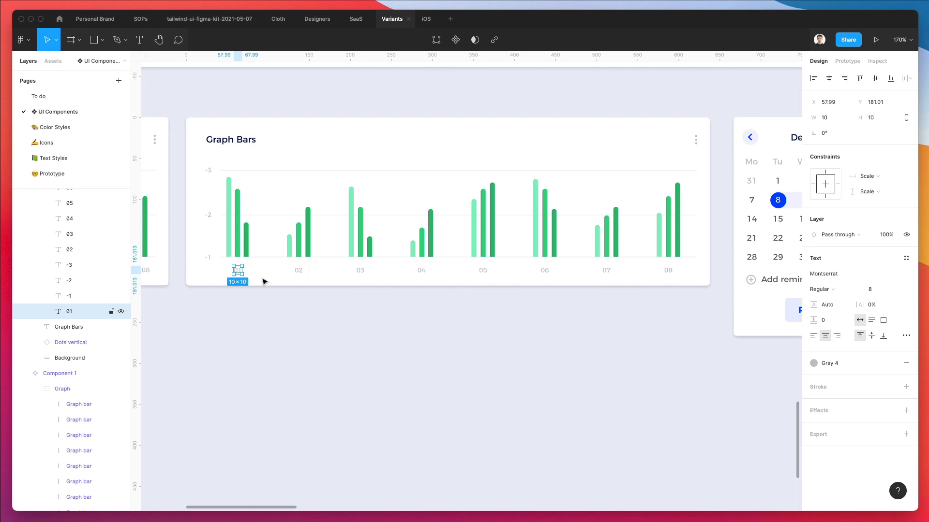
left_click(348, 334)
scroll(349, 335, "down", 5)
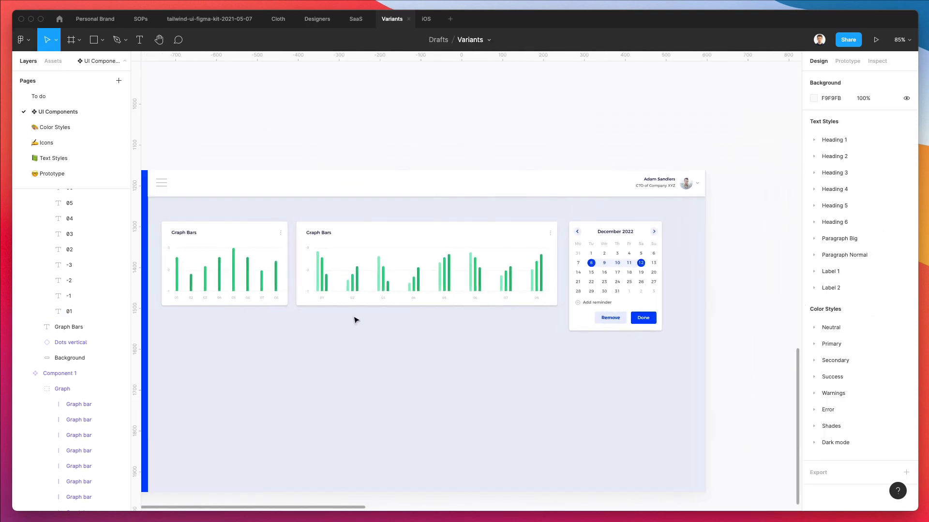
Step: Turn the small Graph Bars component into a variant set and delete the extra variant copy from it
left_click(342, 251)
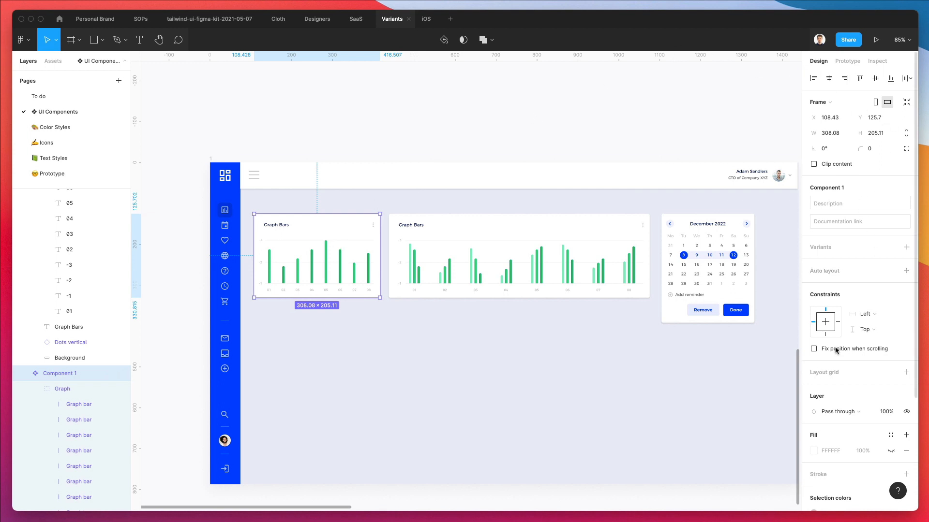
left_click(902, 248)
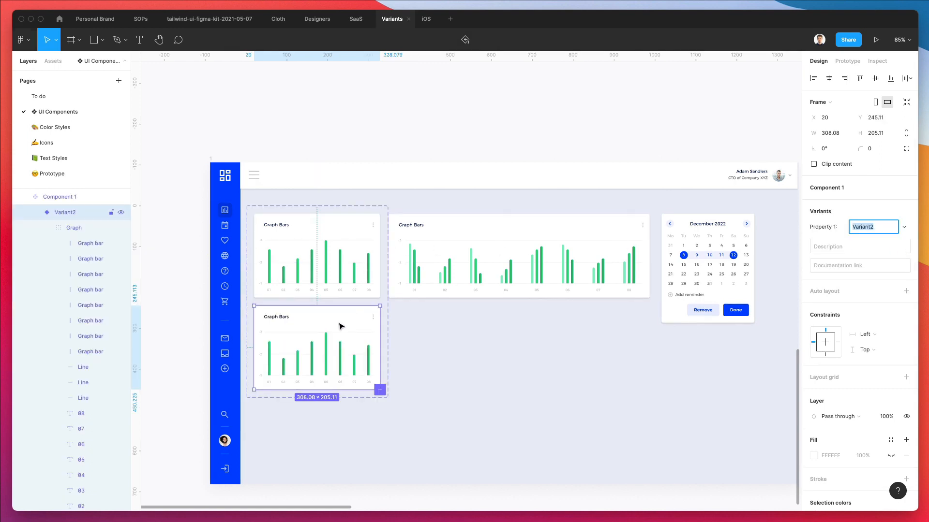
key("Escape")
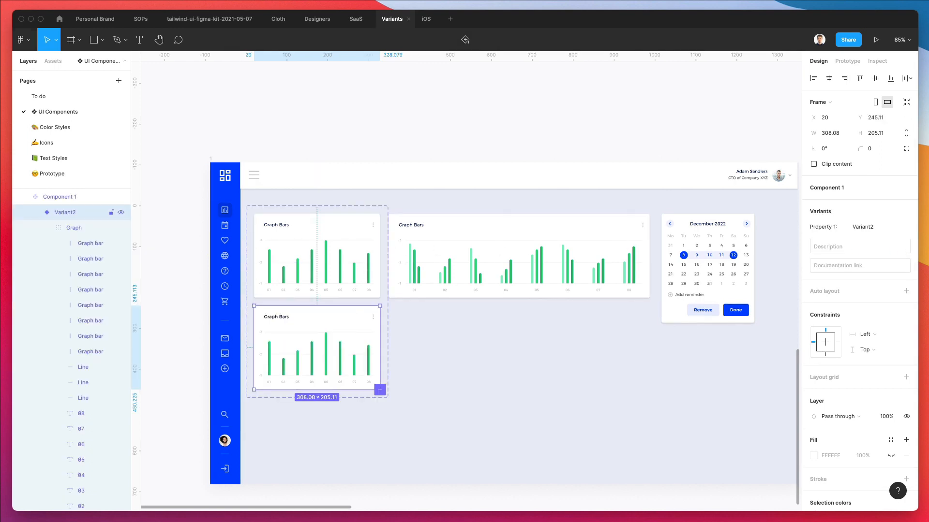
key("Delete")
Step: Move the small graph's component set out of the dashboard frame onto the empty canvas to its right
left_click(450, 242)
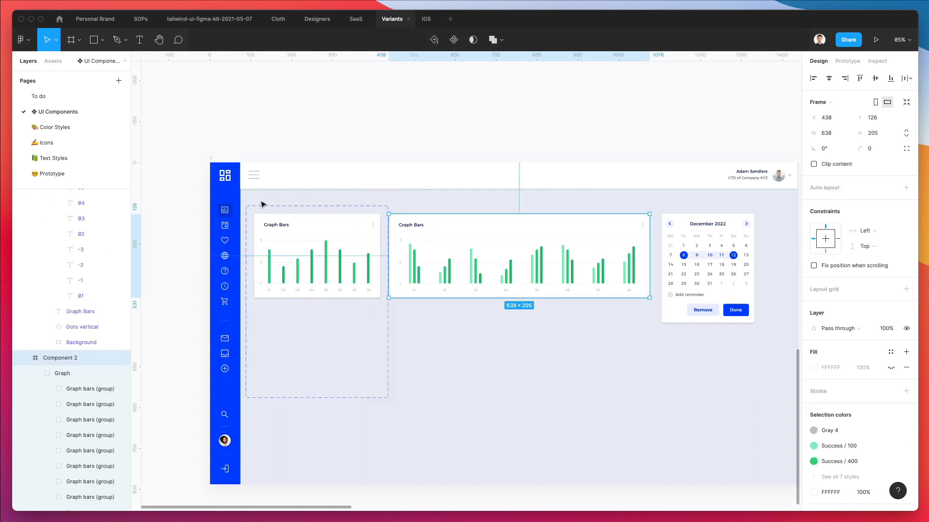
left_click(273, 223)
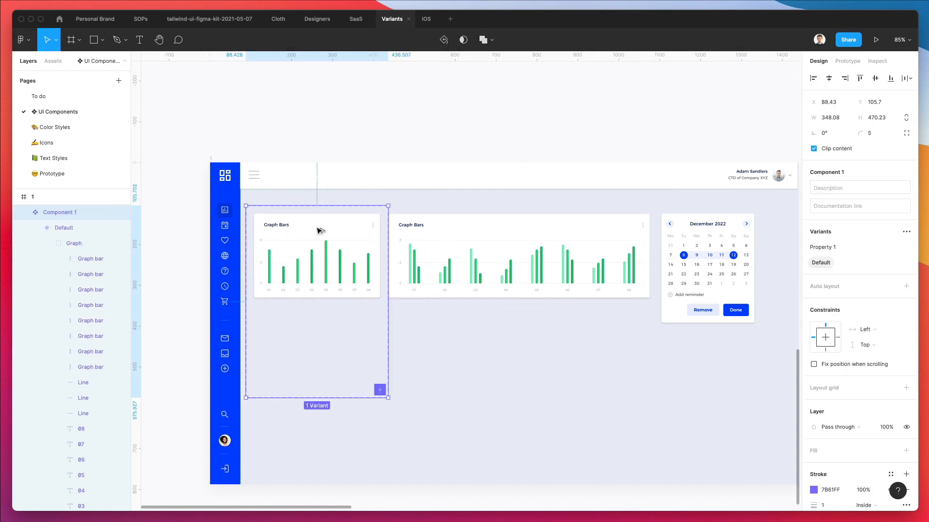
left_click_drag(319, 231, 734, 221)
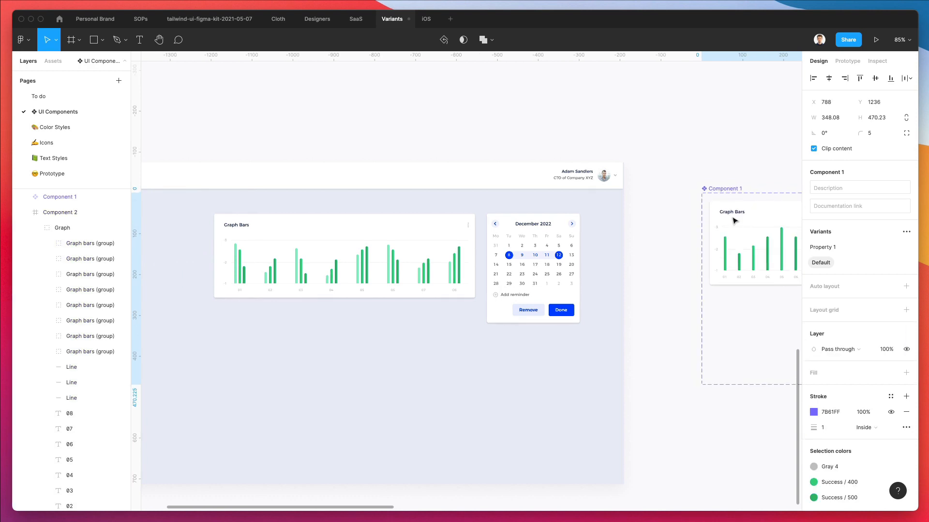
scroll(733, 220, "right", 2)
scroll(733, 220, "down", 1)
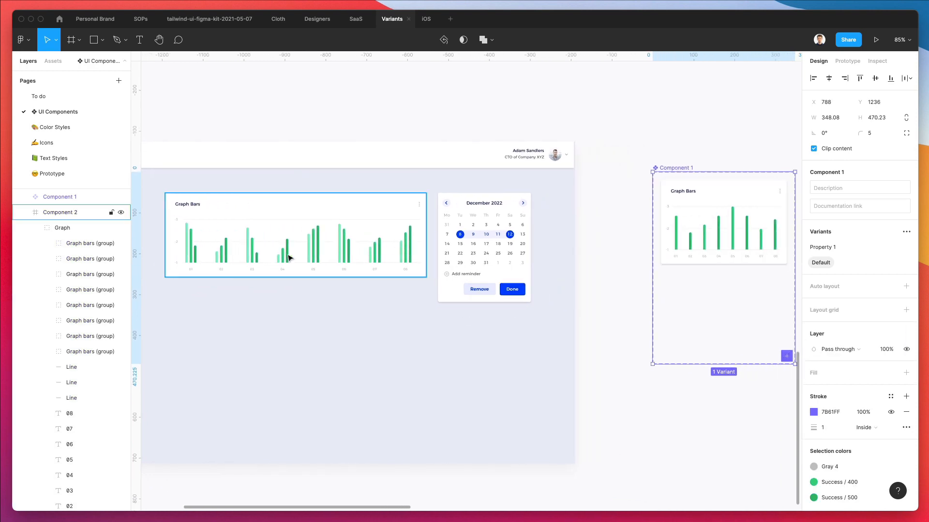
Step: Enlarge the component set to about 1044 × 563 px and rename it Graph
scroll(655, 291, "right", 3)
scroll(655, 290, "down", 1)
left_click_drag(659, 350, 792, 392)
key("super+r")
type("Gr")
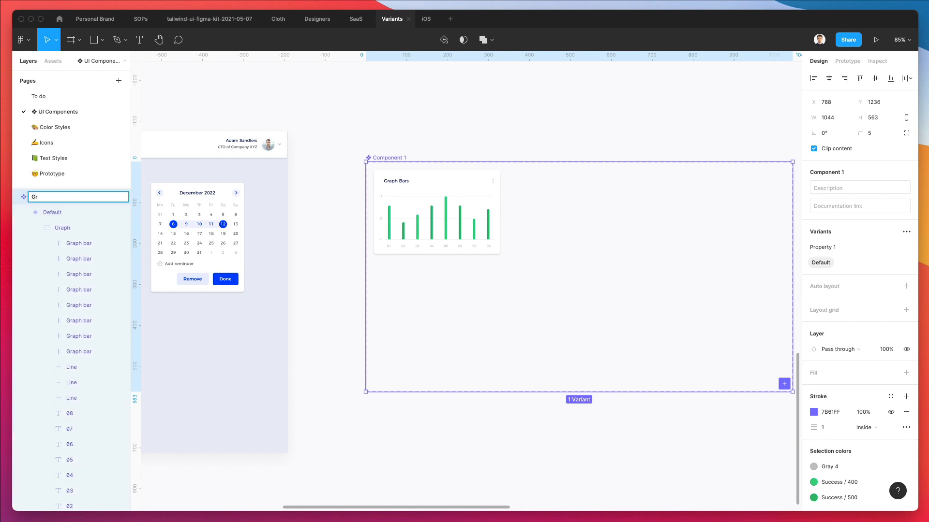
type("aph")
key("Return")
Step: Try to move the wide Graph Bars frame into the Graph component set as a plain frame
scroll(425, 154, "left", 6)
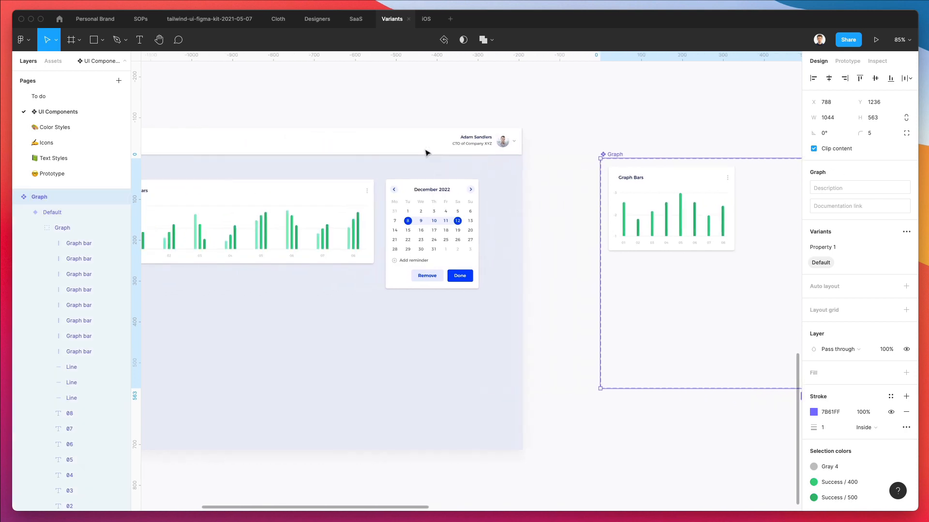
left_click_drag(276, 207, 740, 284)
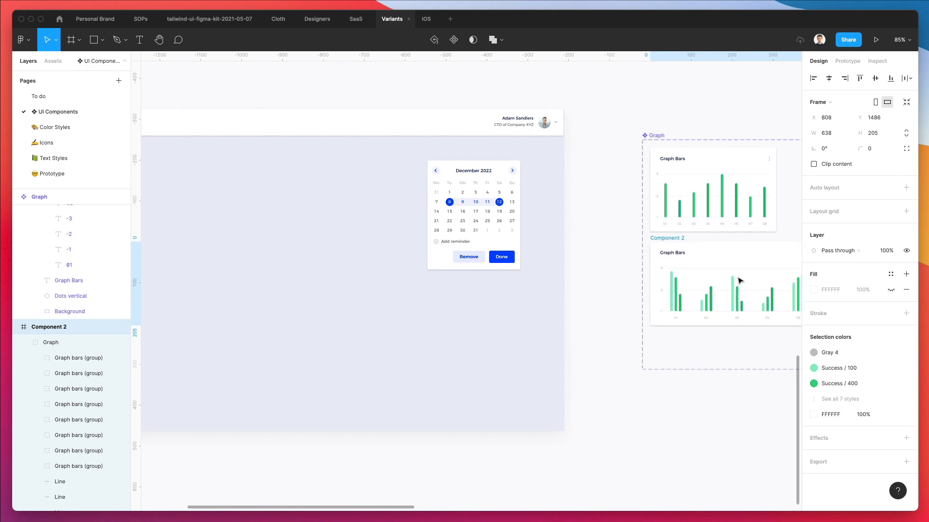
key("super+z")
Step: Convert the wide Graph Bars frame into a component and place it in the Graph set below the small variant
left_click(303, 199)
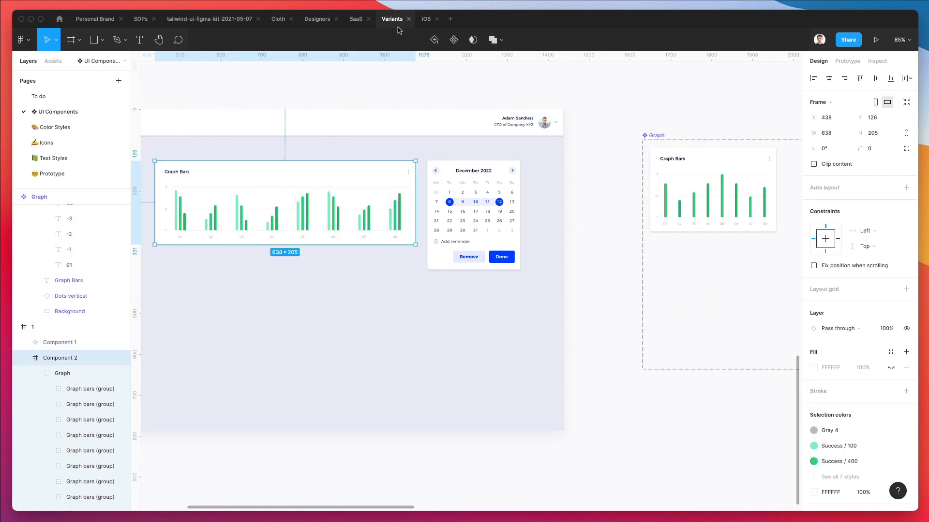
left_click(454, 40)
left_click_drag(240, 209, 728, 286)
scroll(727, 286, "right", 8)
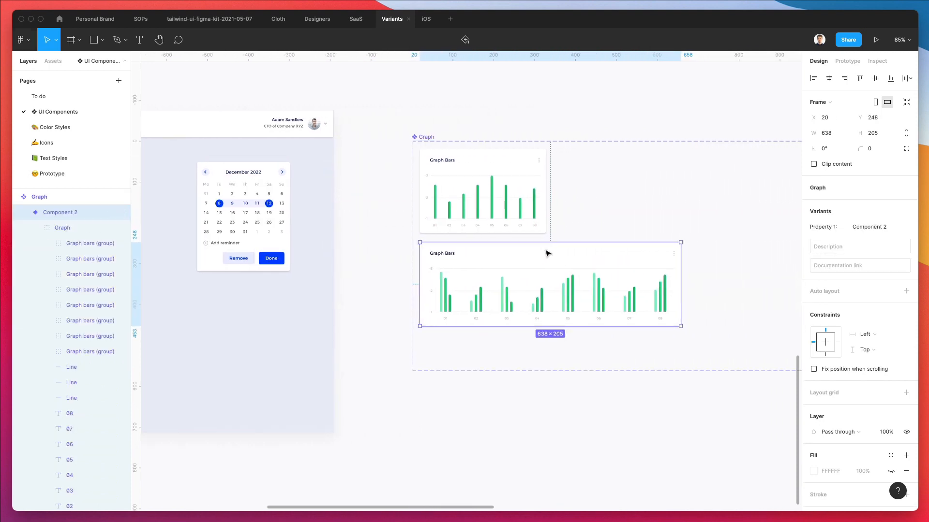
Step: Shift both variants inward to X 37 in the Graph set and lower the wide one for a 39 px gap
scroll(548, 251, "right", 2)
scroll(548, 252, "up", 1)
left_click(429, 199, "shift")
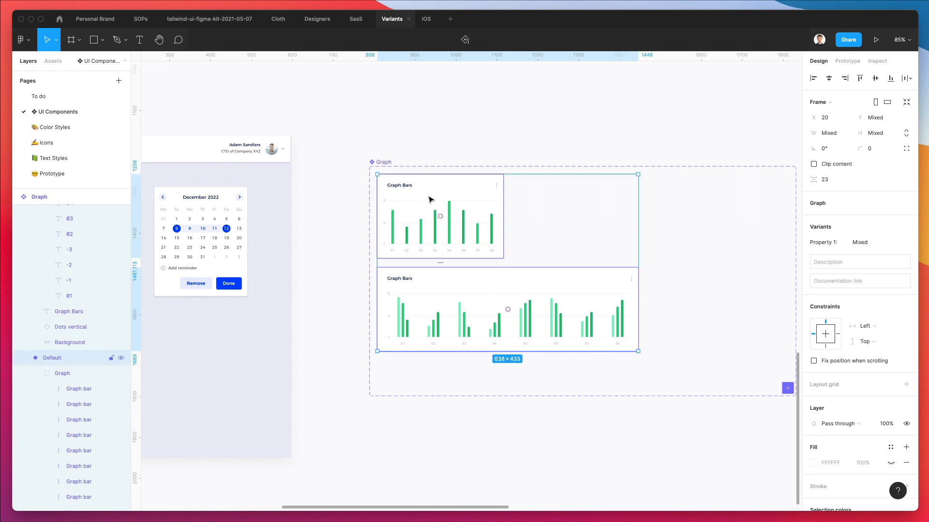
left_click_drag(438, 202, 440, 204)
left_click(490, 113)
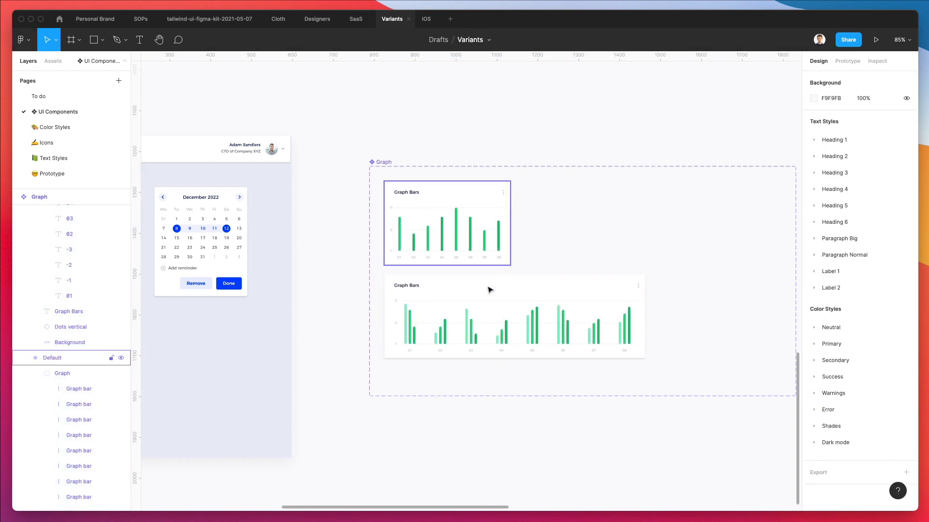
left_click_drag(487, 300, 487, 307)
left_click(542, 142)
Step: Extend the Graph component set downward to add free space below the two variants
scroll(540, 142, "down", 3)
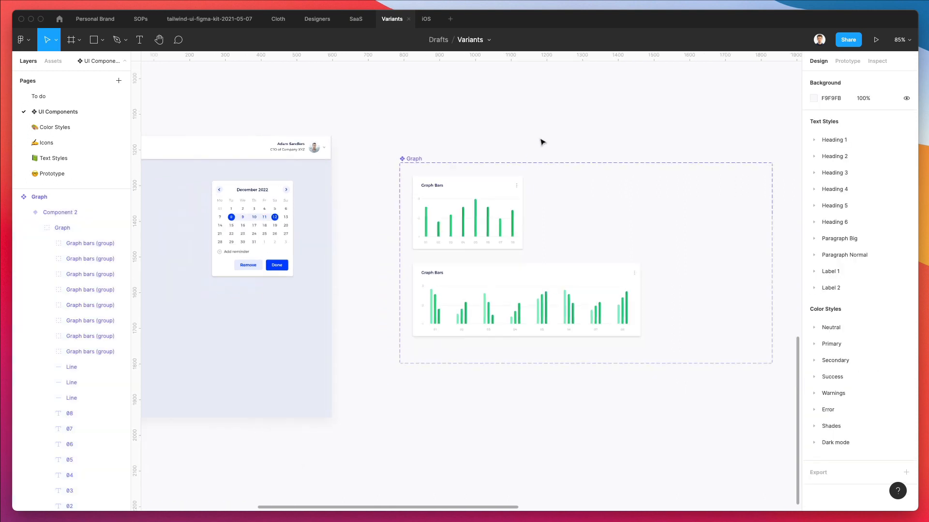
left_click(433, 152)
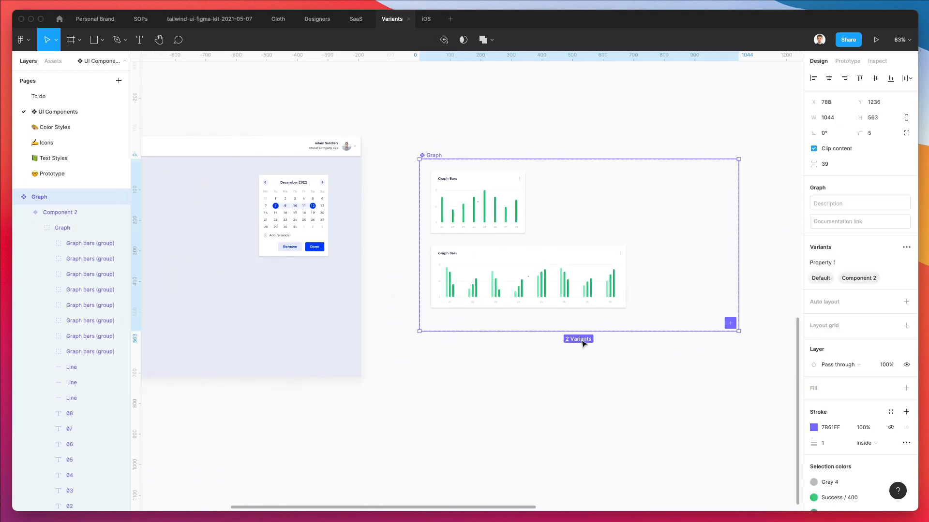
left_click_drag(580, 331, 581, 408)
left_click(601, 108)
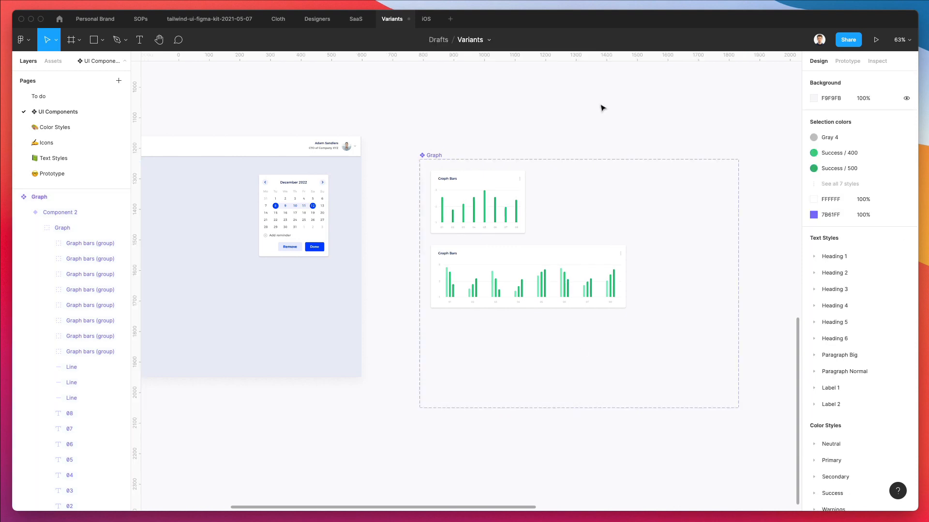
Step: Rename the small variant with the properties Size=Small and Color=Green
left_click(435, 211)
key("super+r")
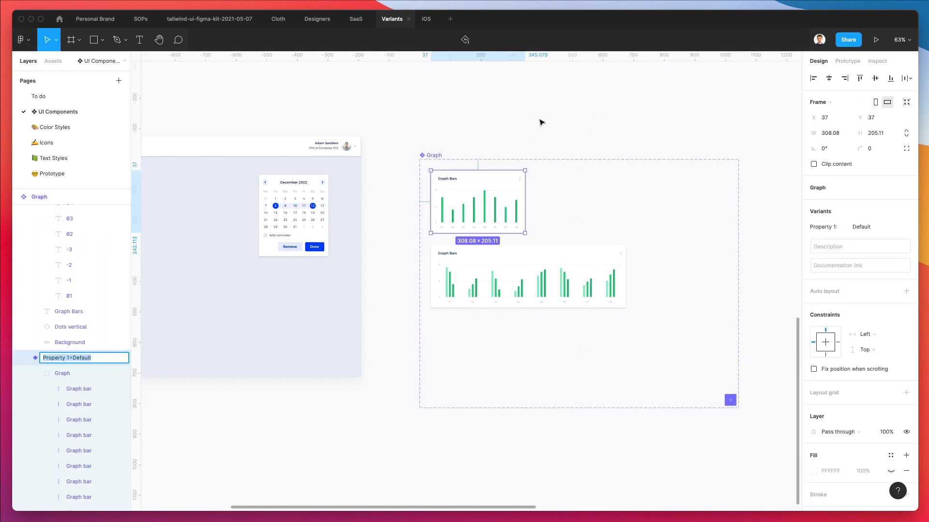
key("Left")
key("alt+shift+Right")
key("ctrl+a")
key("ctrl+c")
key("Return")
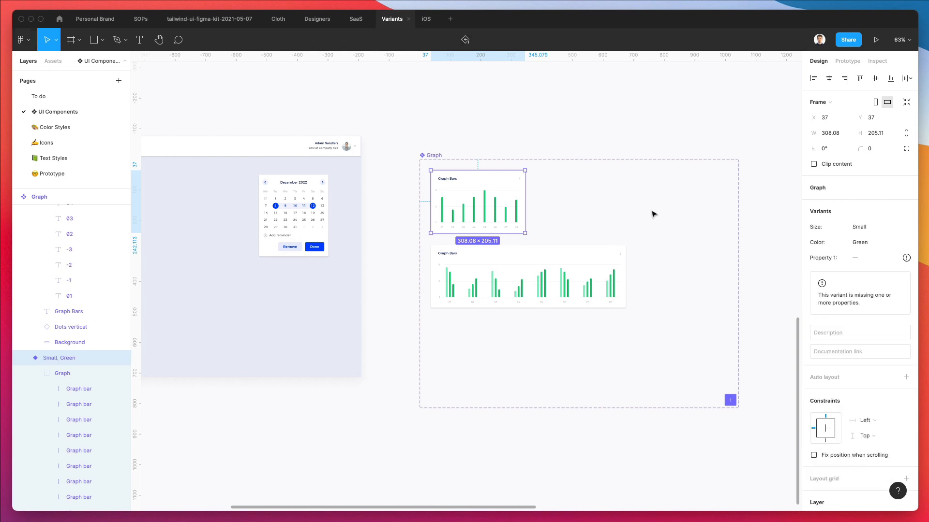
Step: Rename the wide variant with the properties Size=Medium and Color=Green
left_click(581, 283)
key("ctrl+r")
key("ctrl+v")
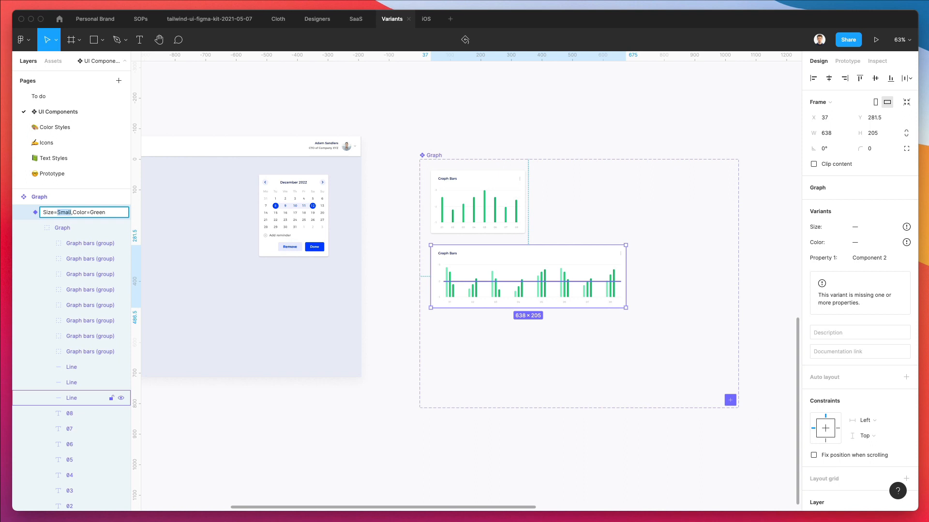
key("Return")
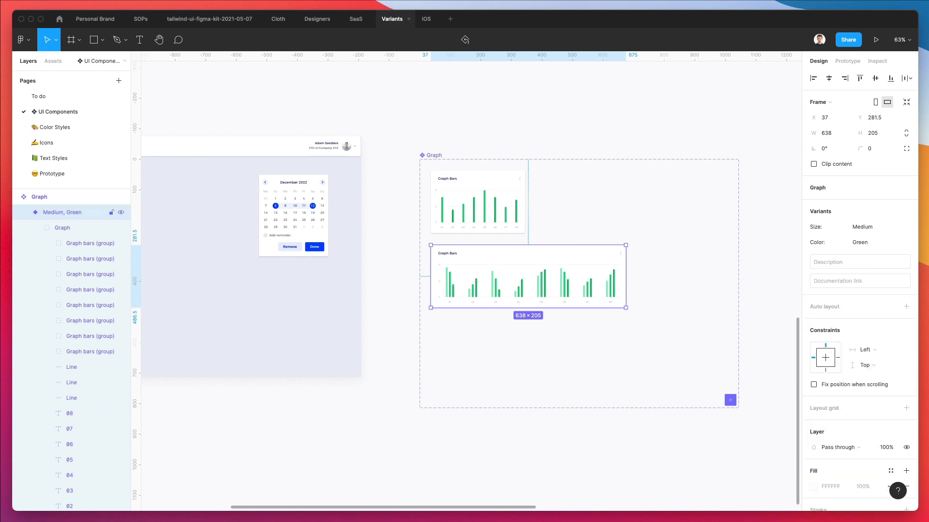
Step: Move both green variants together 5 px down and 5 px right within the Graph set
left_click(655, 229)
scroll(634, 228, "right", 3)
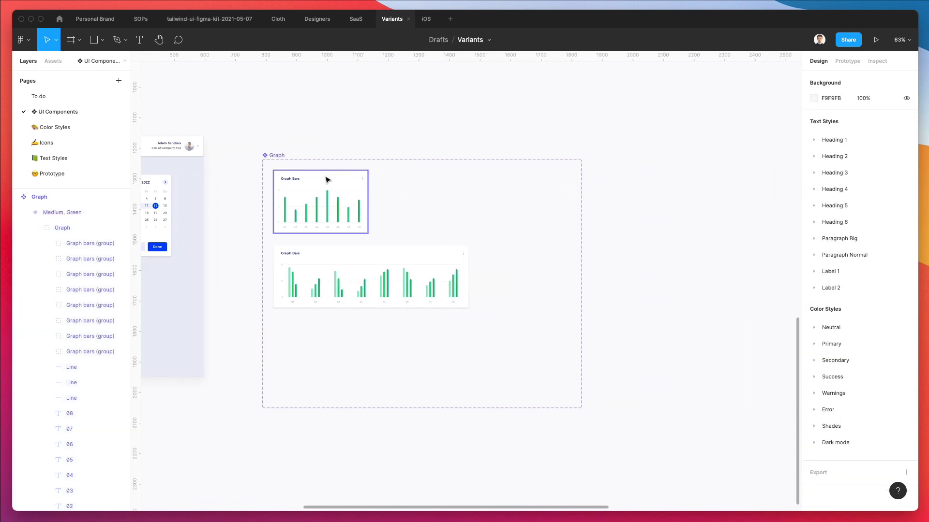
left_click_drag(268, 176, 433, 303)
key("Down")
key("Down")
key("Down")
key("Down")
key("Down")
key("Right")
key("Right")
key("Right")
key("Right")
key("Right")
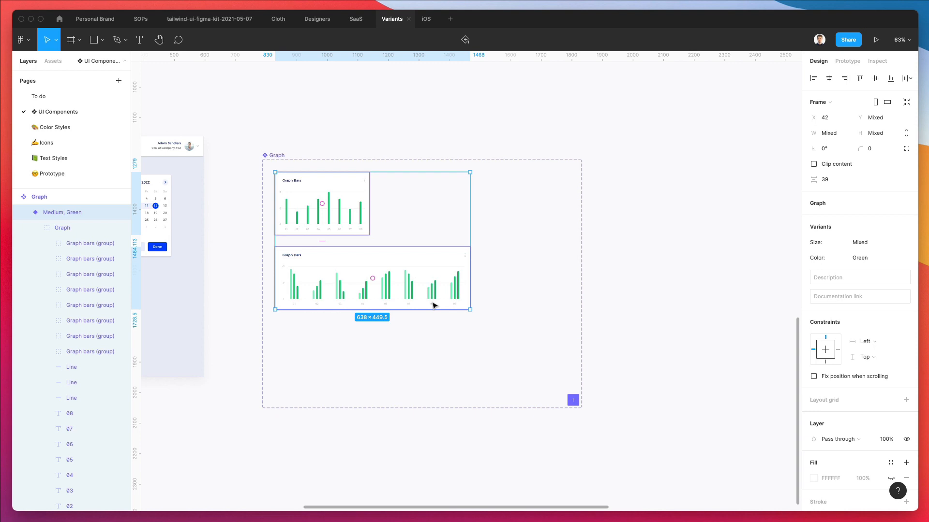
Step: Enlarge the Graph component set in both directions to about 1264 × 1036 px
scroll(434, 302, "down", 2)
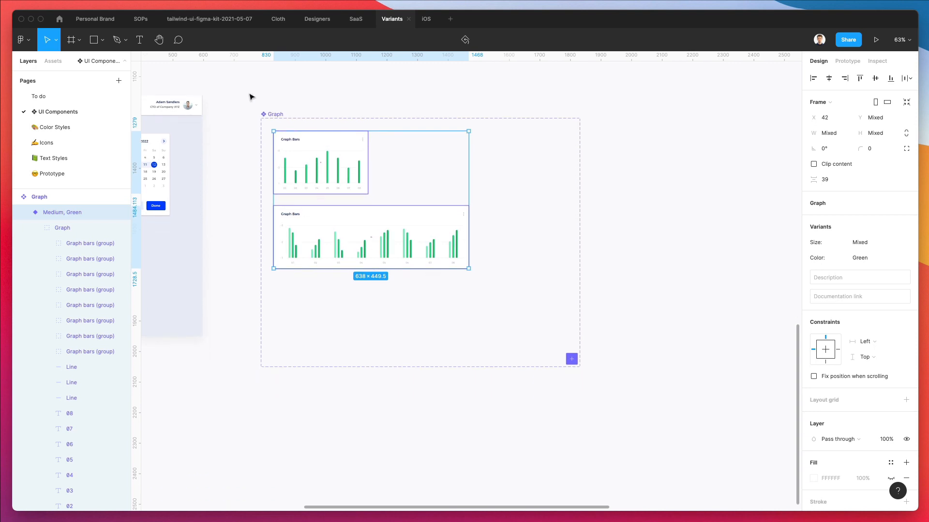
left_click(269, 118)
left_click_drag(578, 367, 647, 434)
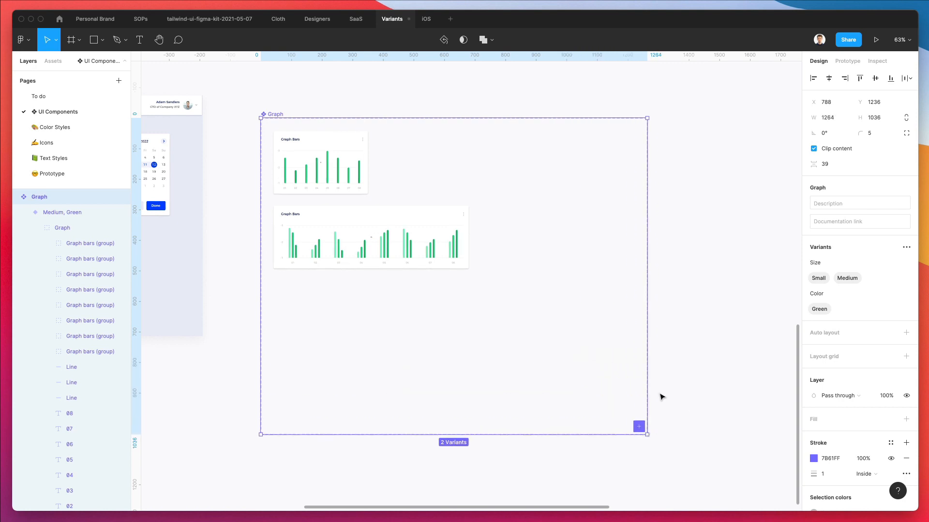
left_click(694, 188)
Step: Try to place a copy of the small green variant beside the original
scroll(312, 167, "up", 4)
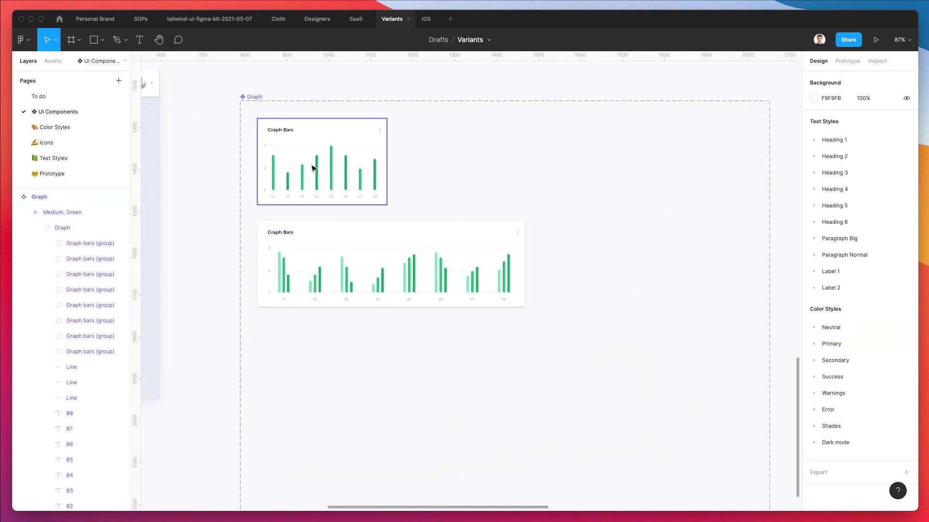
left_click_drag(312, 168, 531, 164)
key("Delete")
scroll(574, 189, "right", 3)
scroll(342, 132, "down", 3)
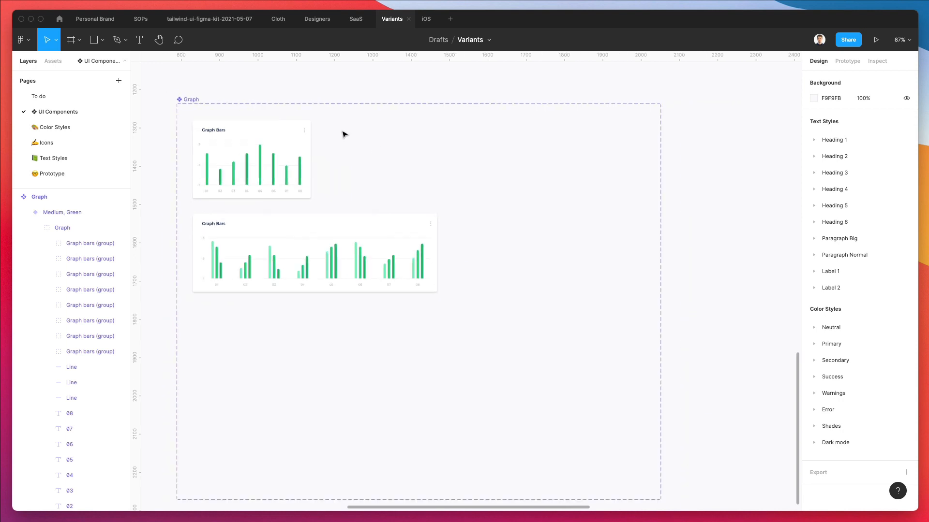
Step: Widen the Graph set to about 1388 px and duplicate both green variants to their right, 34 px away
left_click(197, 101)
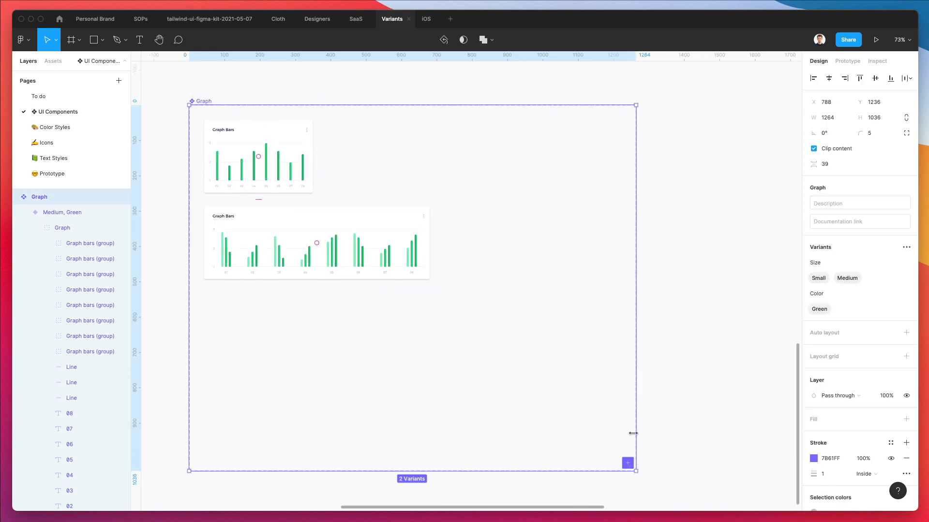
left_click_drag(632, 433, 676, 433)
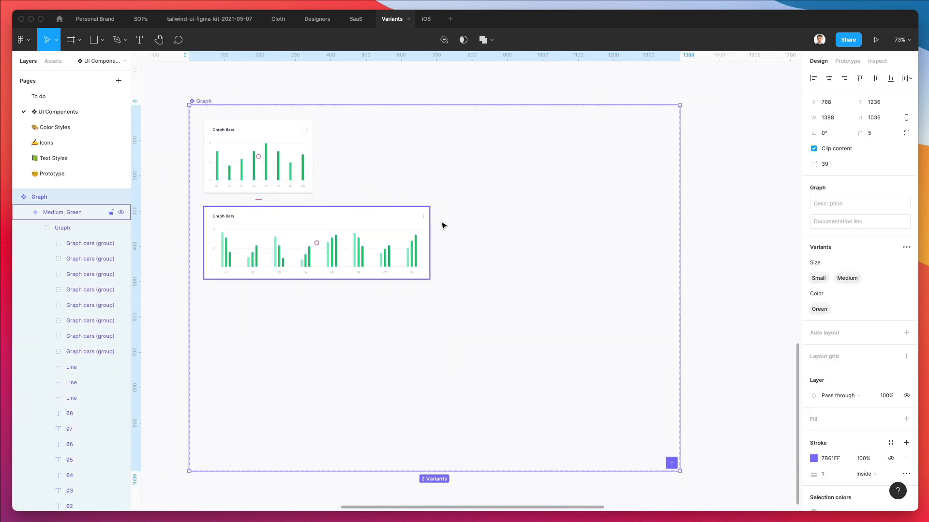
left_click_drag(272, 90, 468, 283)
left_click_drag(236, 182, 468, 189, "alt")
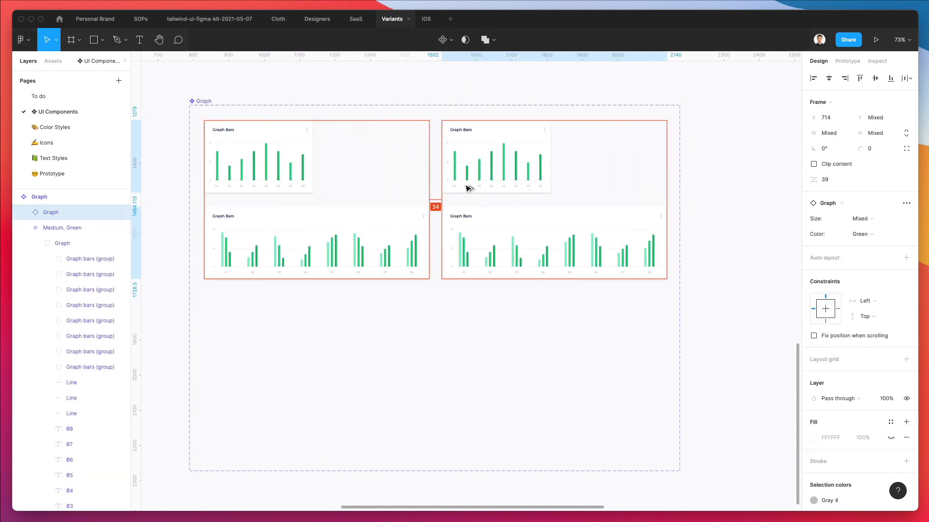
left_click(506, 99)
Step: Recolor the small copy's bars, using Secondary/400 for the odd-numbered bars and Secondary/500 for the even-numbered bars
scroll(510, 125, "up", 5)
left_click(397, 216, "super")
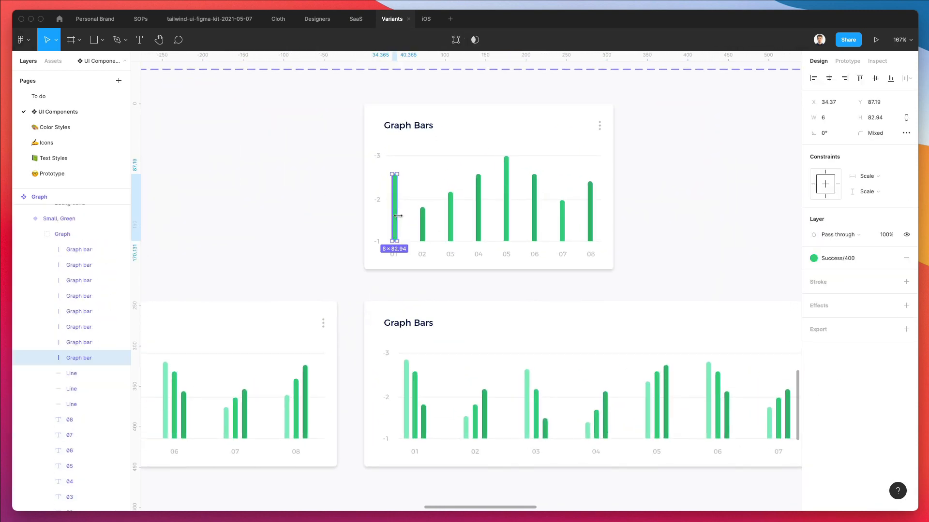
left_click(422, 220, "shift")
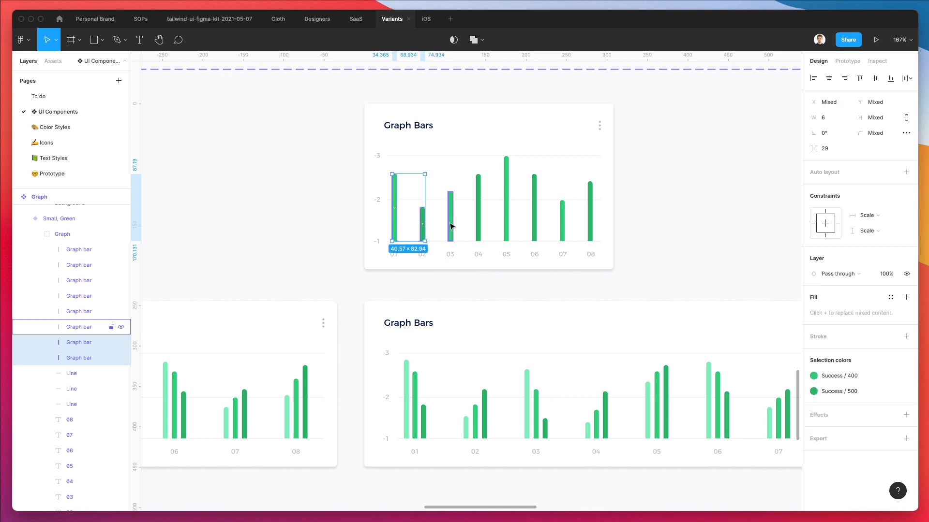
left_click_drag(622, 225, 602, 215)
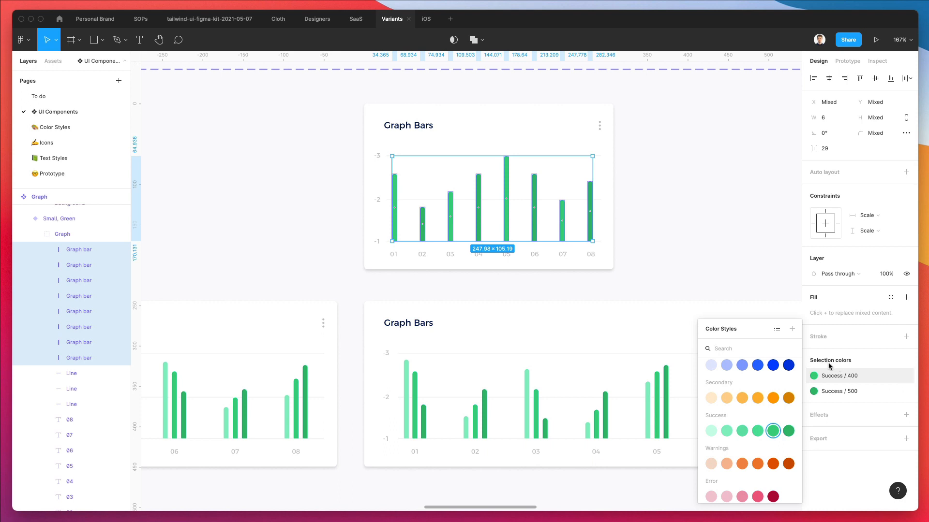
left_click(773, 399)
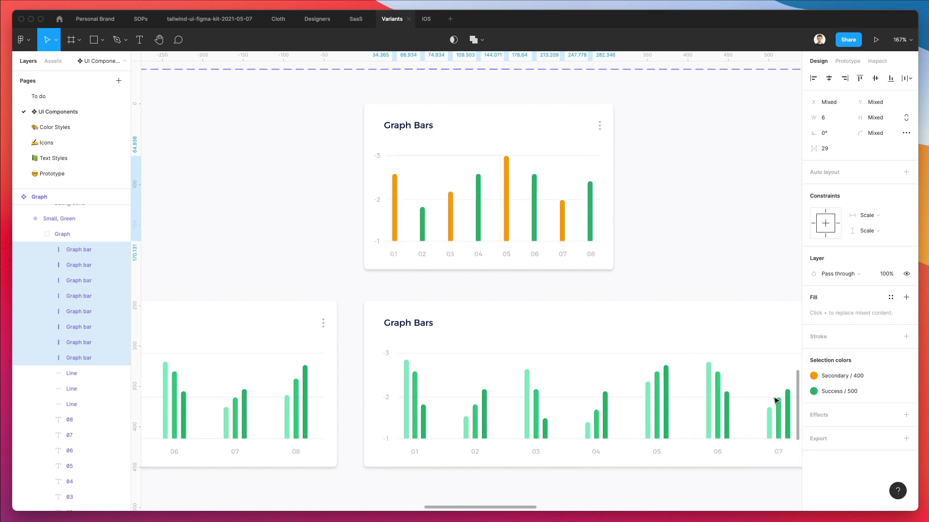
left_click(815, 392)
left_click(788, 398)
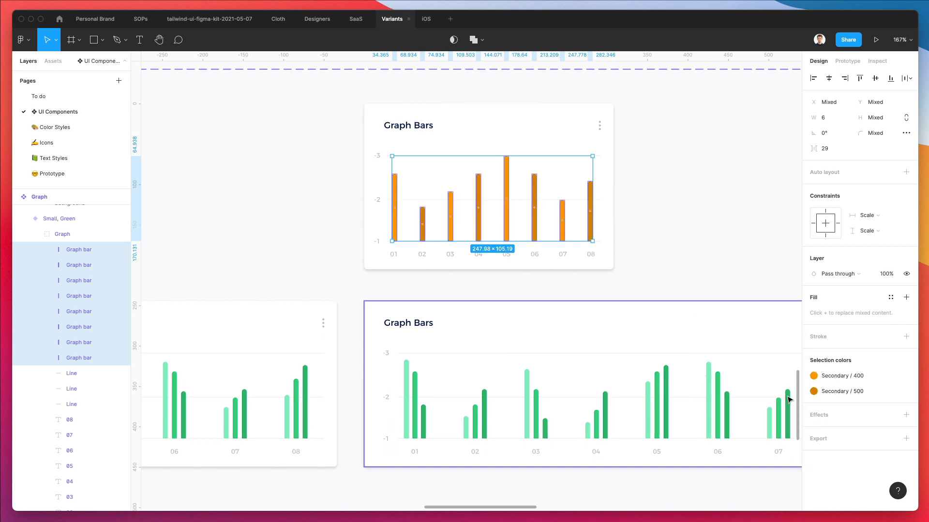
Step: Recolor the medium copy's bar groups, replacing Success/100, 400 and 500 with Secondary/100, 400 and 500 respectively
left_click(701, 285)
scroll(726, 338, "right", 5)
scroll(725, 339, "down", 2)
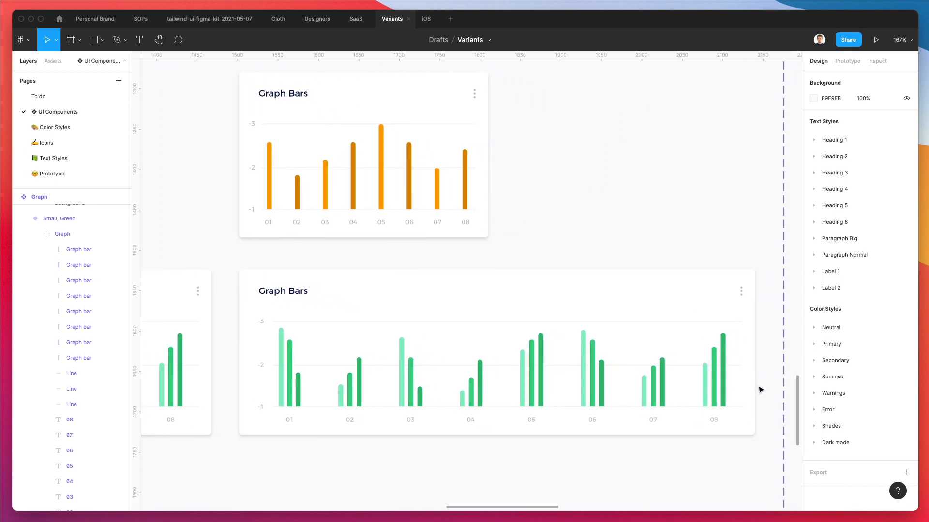
left_click_drag(767, 381, 262, 385)
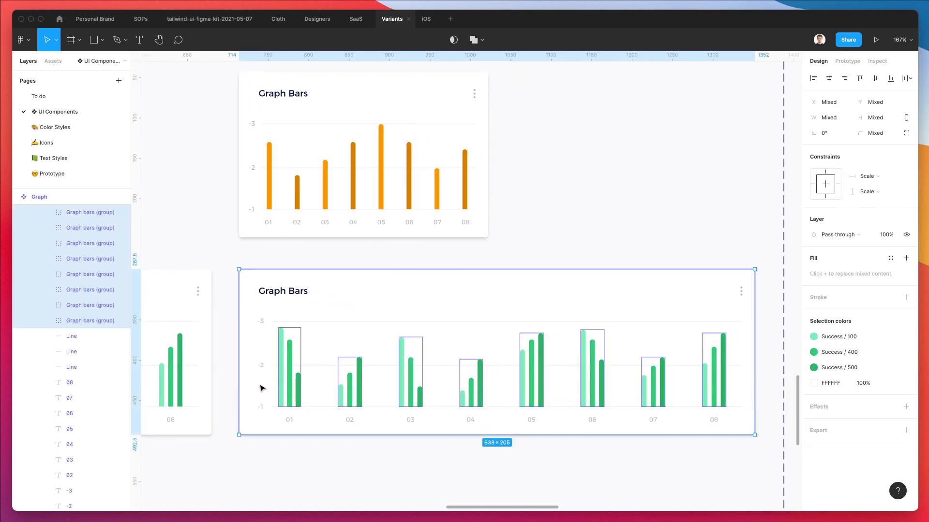
left_click(859, 393)
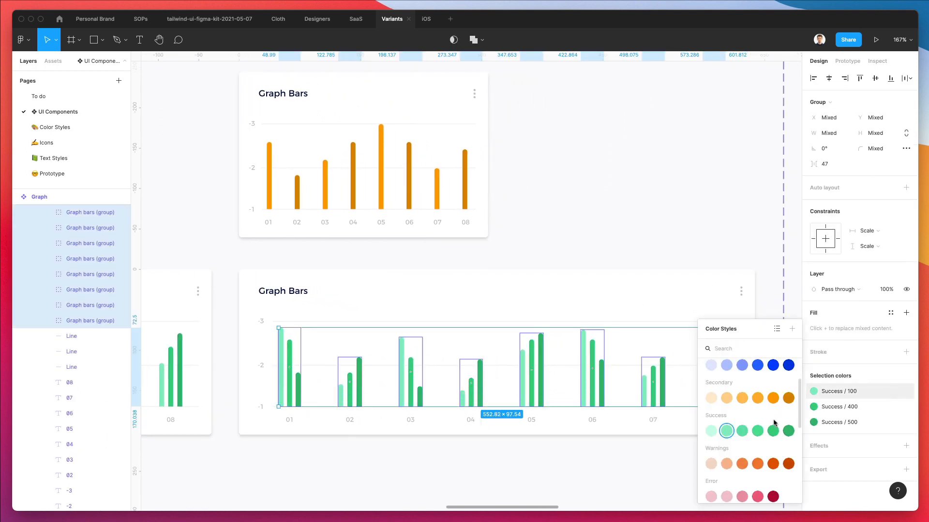
left_click(726, 398)
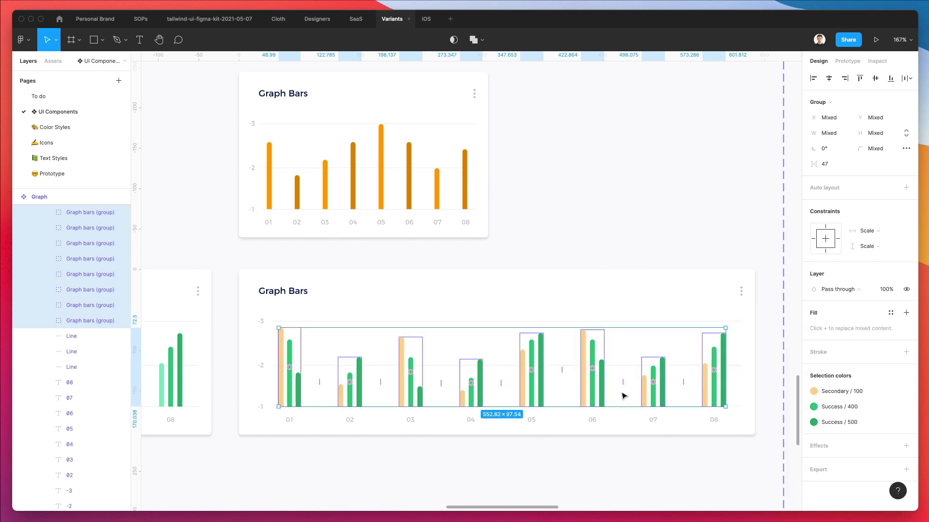
left_click(852, 407)
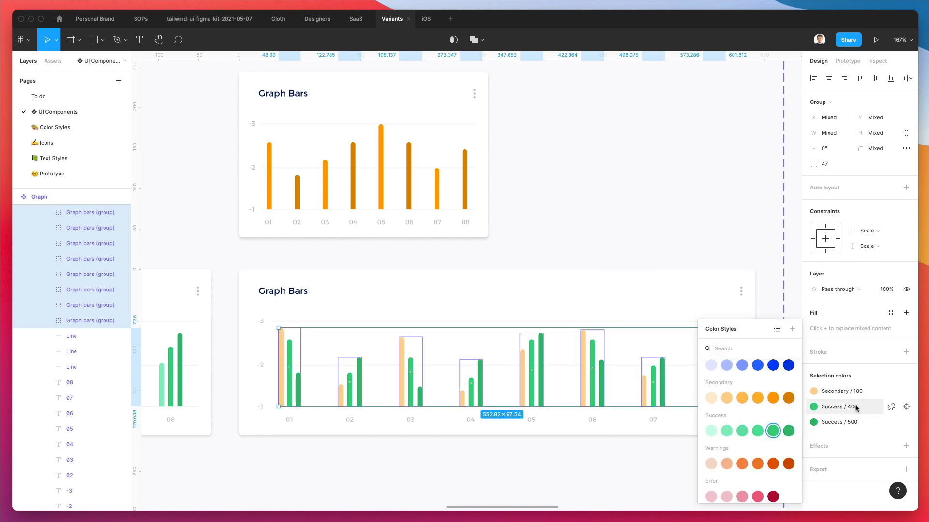
left_click(773, 398)
left_click(841, 420)
left_click(788, 398)
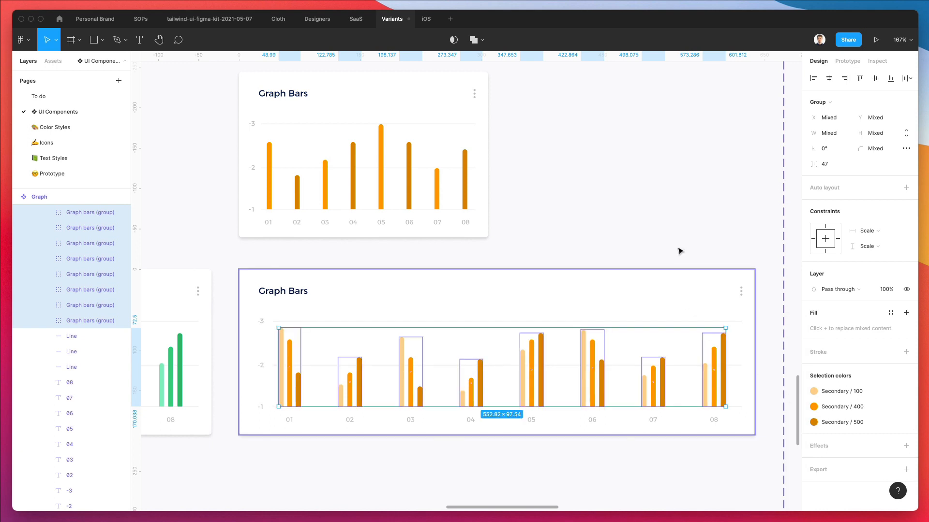
left_click(678, 241)
Step: Widen the Graph component set to about 1701 px, keeping its height
scroll(679, 221, "down", 5)
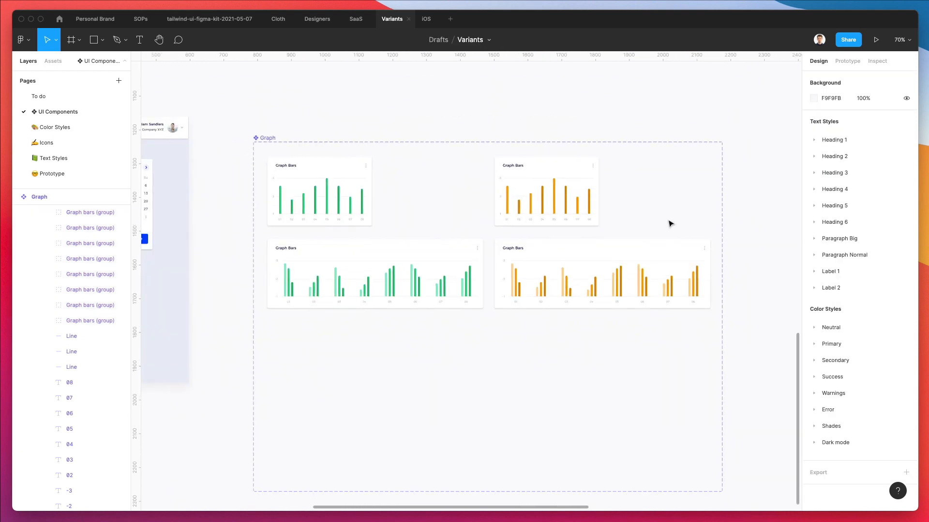
scroll(669, 223, "right", 3)
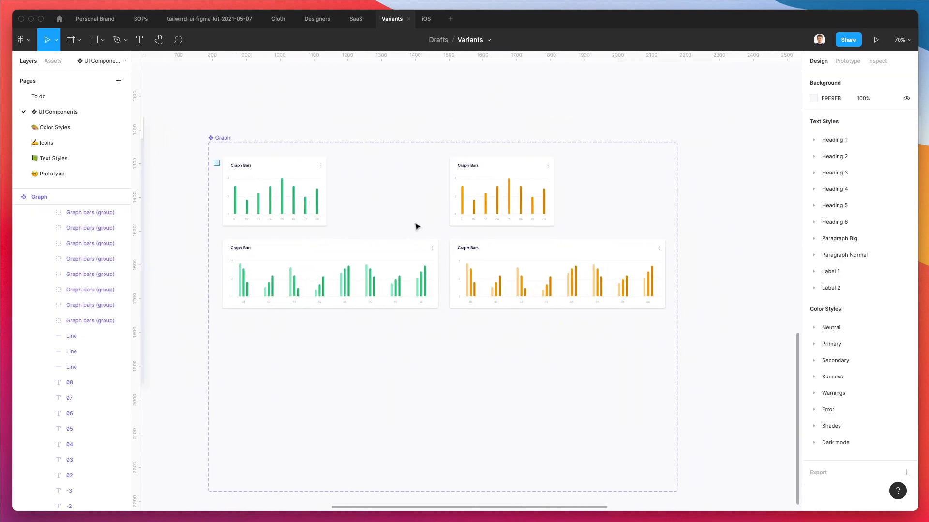
left_click_drag(214, 160, 662, 323)
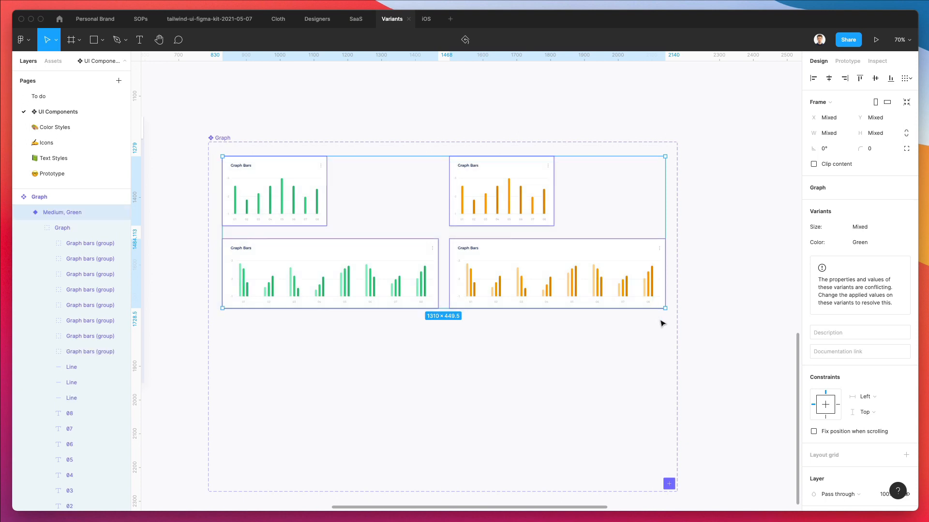
left_click(730, 287)
scroll(315, 203, "right", 3)
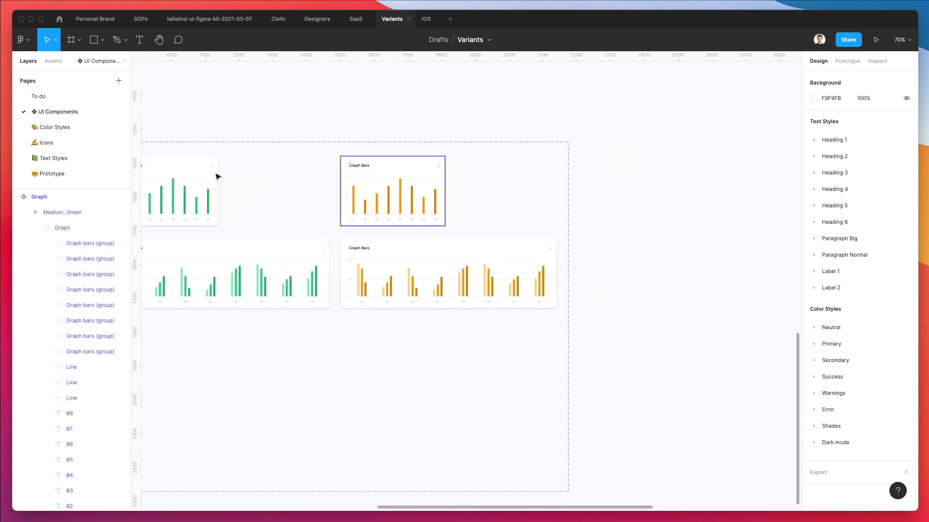
scroll(160, 150, "left", 3)
left_click(213, 138)
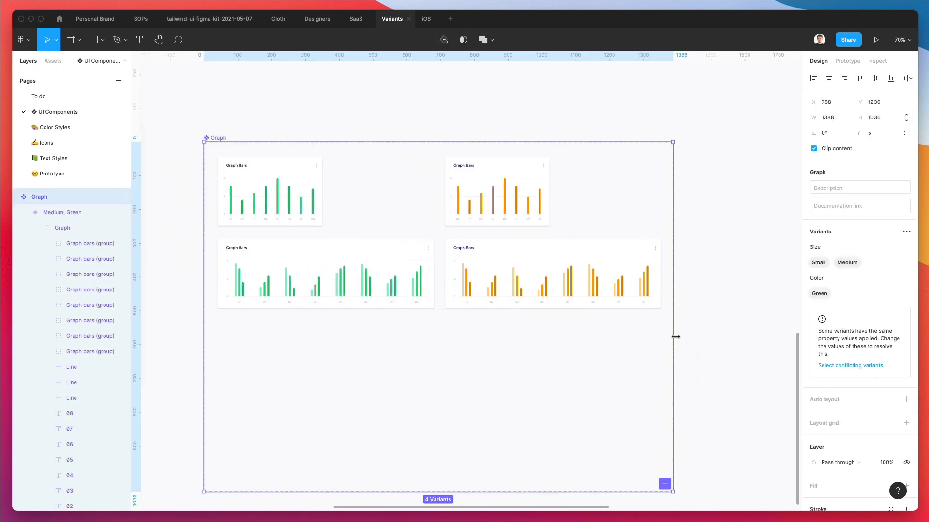
left_click_drag(675, 336, 778, 336)
key("Escape")
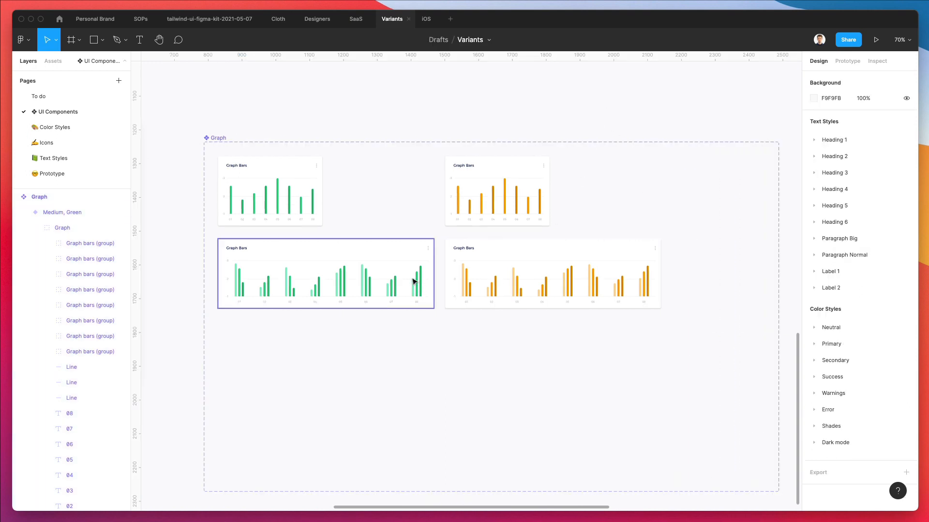
Step: Rearrange the variants into two rows, green above orange, with each small chart to the left of its medium chart
left_click_drag(473, 187, 632, 182)
left_click_drag(311, 259, 424, 178)
scroll(425, 178, "right", 2)
left_click_drag(540, 188, 188, 264)
left_click_drag(429, 273, 315, 272)
left_click(356, 325)
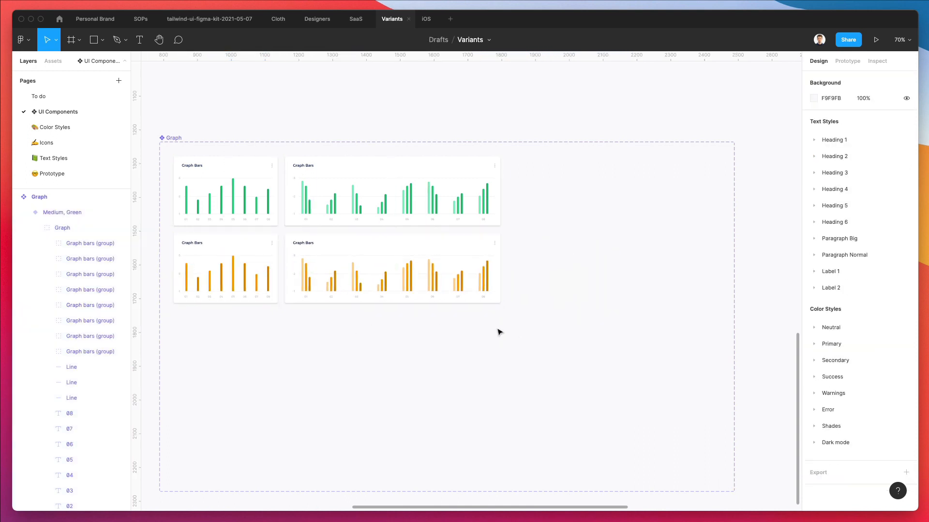
Step: Duplicate the orange pair twice below itself, forming a third and fourth row spaced 24 px apart
left_click_drag(515, 335, 229, 327)
key("super+d")
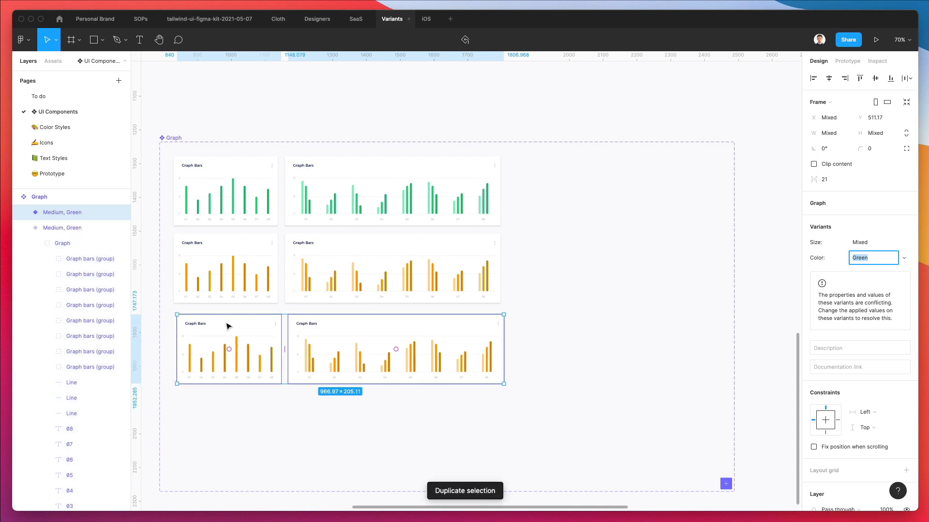
left_click_drag(229, 359, 218, 400)
scroll(218, 400, "down", 2)
Step: Shrink the Graph component set to about 1053 × 980 px to fit around the eight variants
left_click(164, 111)
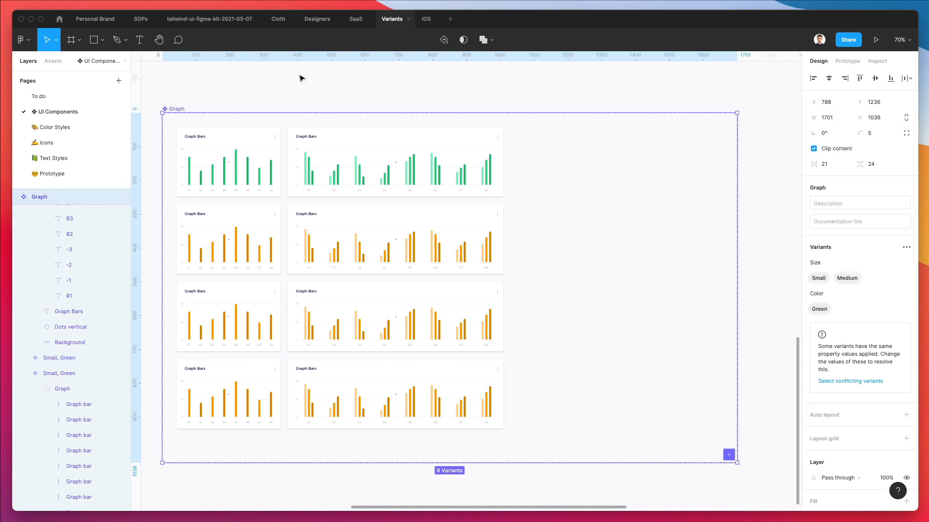
left_click_drag(737, 334, 518, 322)
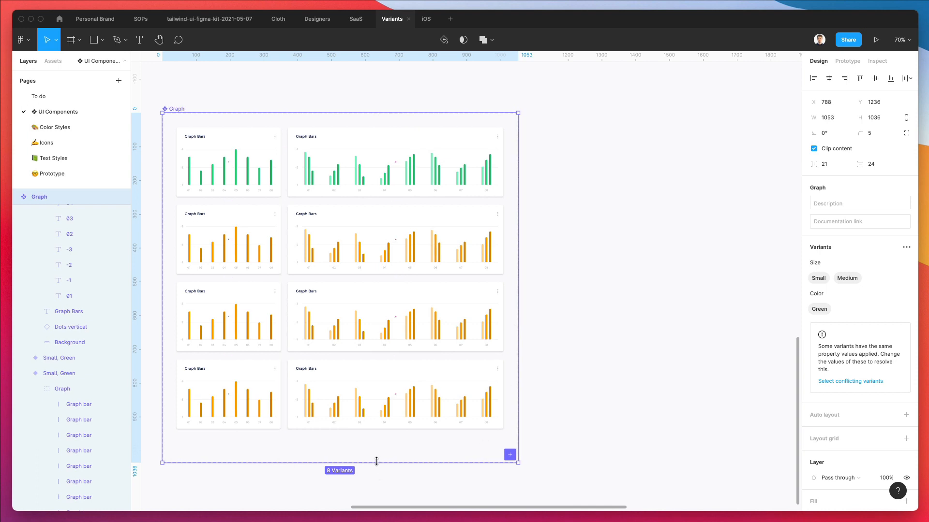
left_click_drag(376, 462, 376, 441)
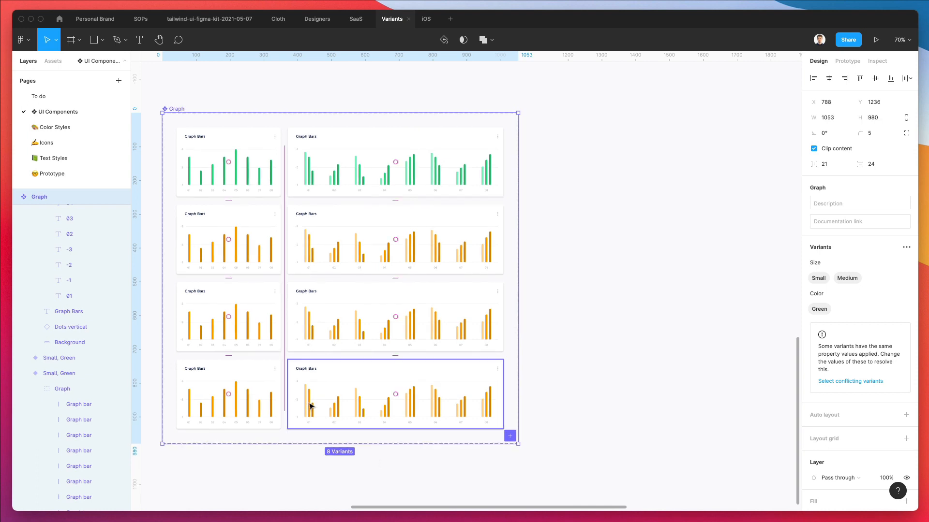
scroll(311, 406, "up", 5)
scroll(301, 375, "left", 3)
scroll(301, 374, "down", 2)
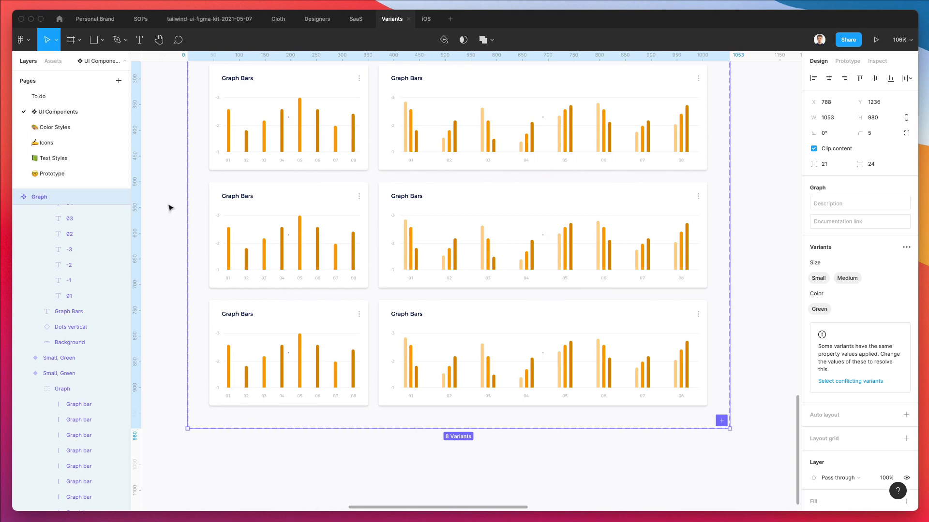
left_click(170, 207)
left_click_drag(188, 258, 699, 271)
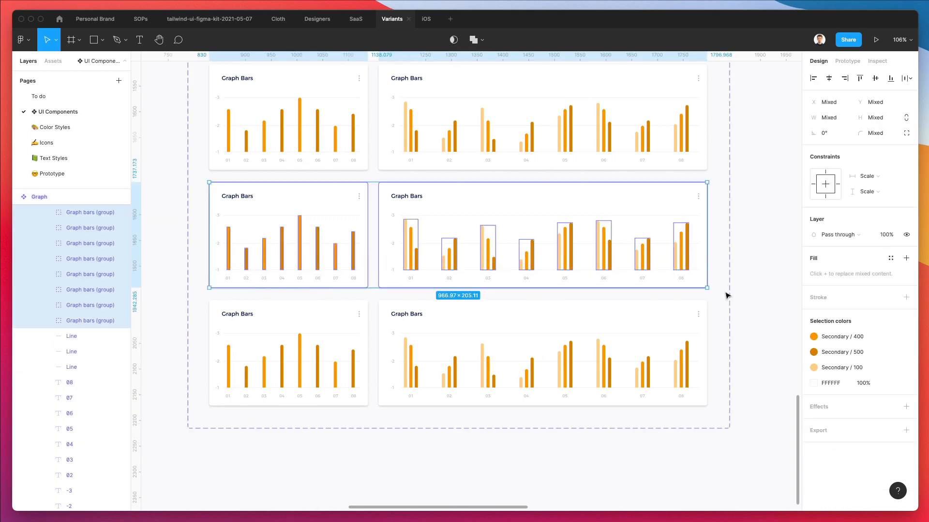
left_click_drag(610, 295, 284, 288)
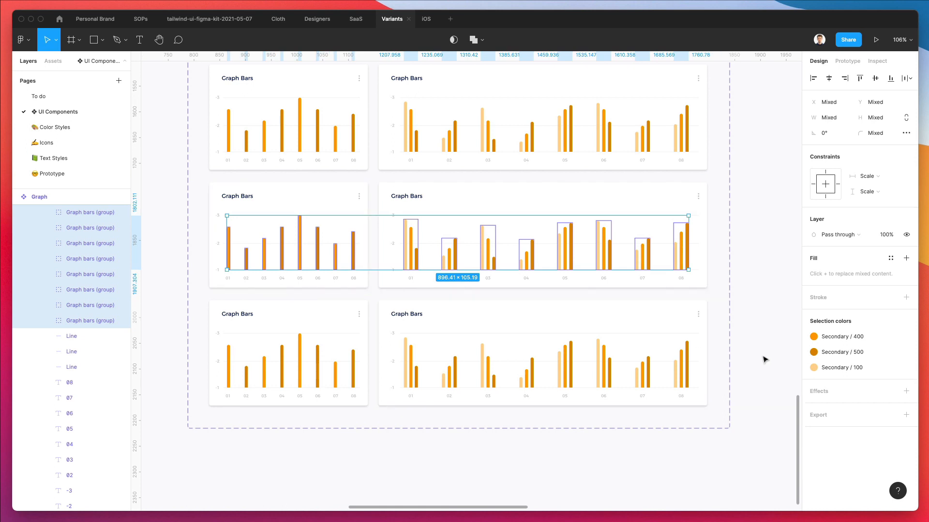
left_click(833, 337)
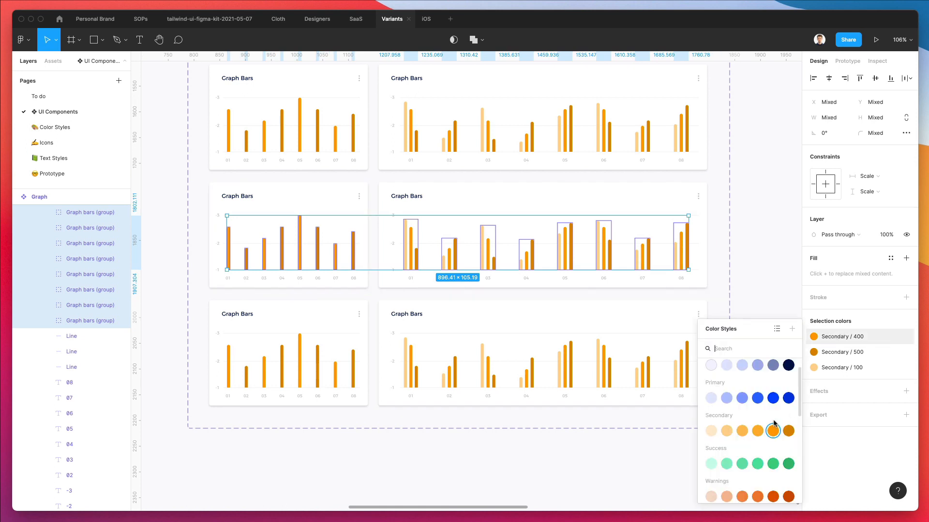
scroll(773, 423, "down", 2)
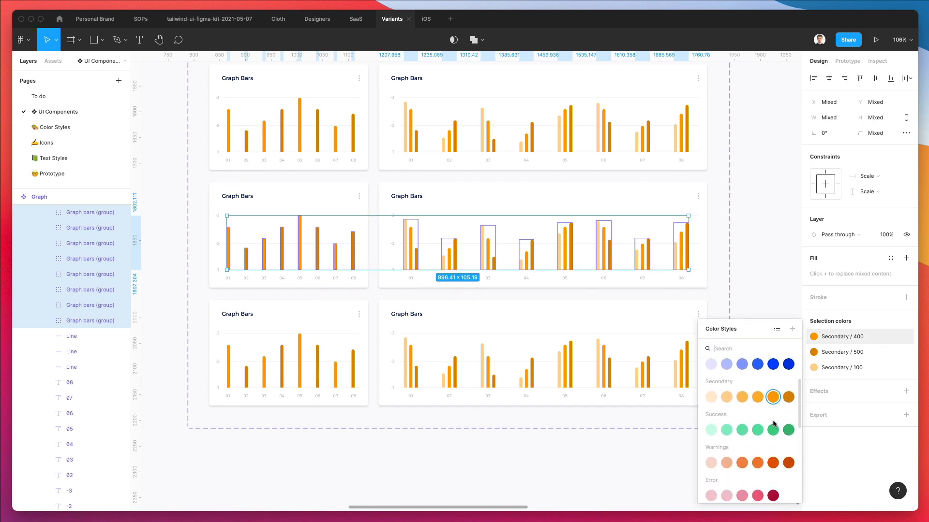
scroll(774, 428, "down", 3)
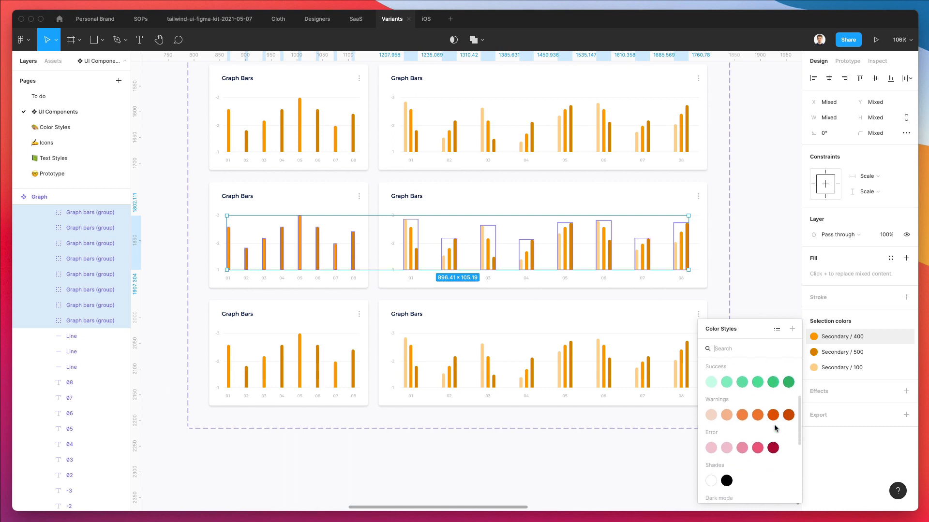
scroll(774, 428, "up", 5)
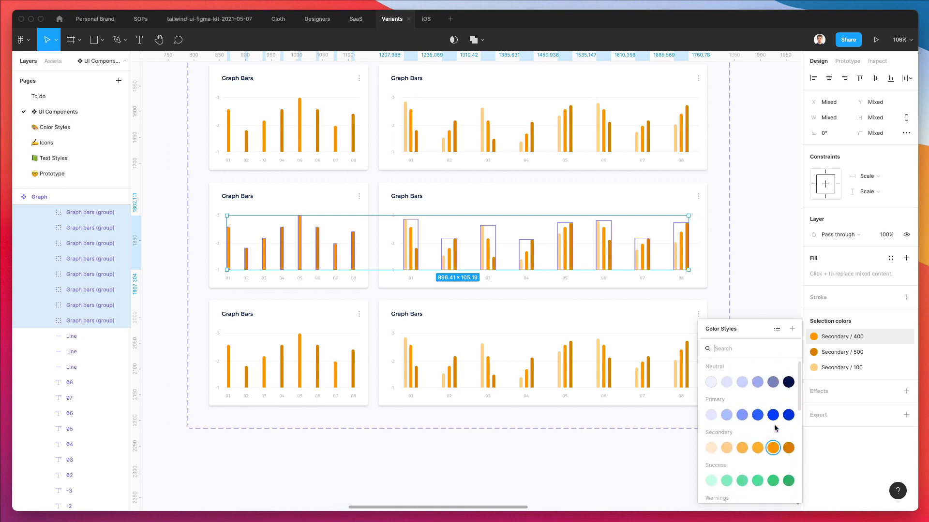
scroll(774, 425, "down", 1)
scroll(773, 424, "up", 1)
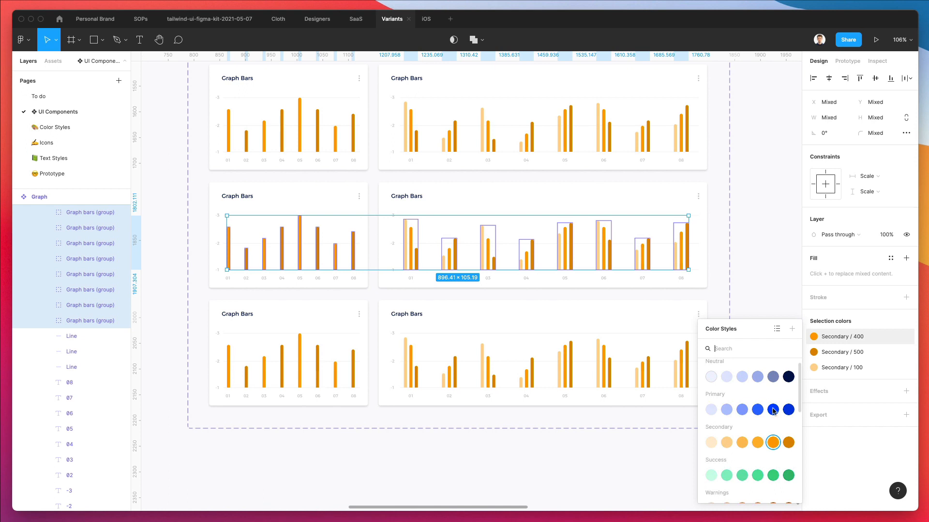
scroll(721, 236, "up", 4)
left_click(728, 242)
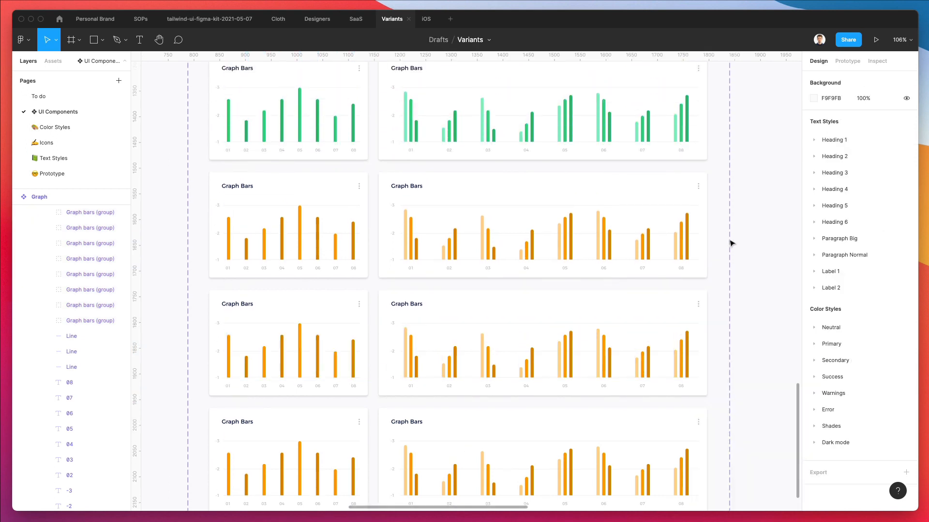
Step: Recolor the bars of both second-row charts, replacing Secondary/400, 500 and 100 with Primary/400, 500 and 100 respectively
left_click_drag(728, 244, 164, 253)
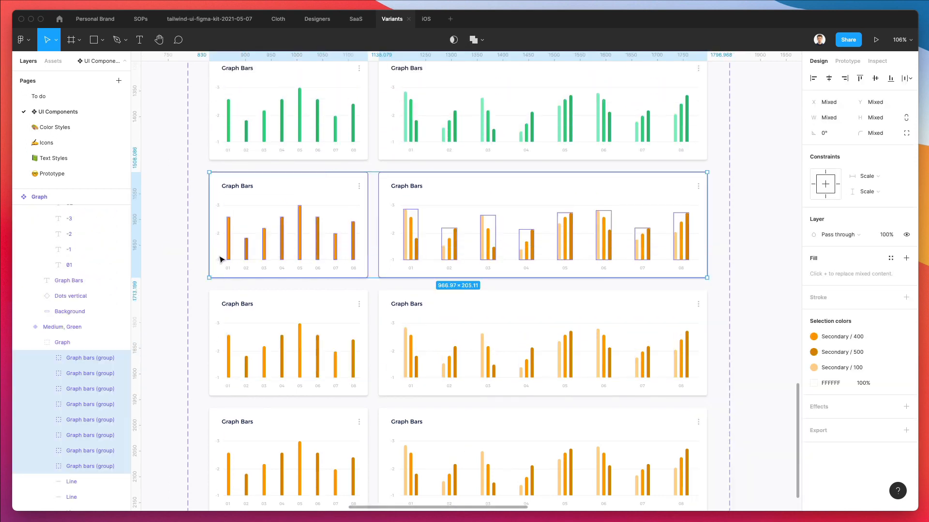
left_click_drag(230, 285, 489, 279)
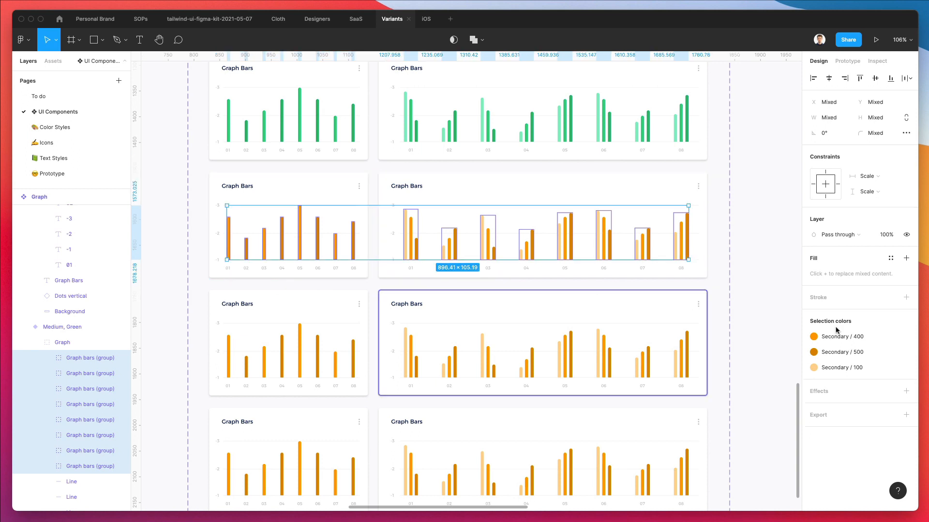
left_click(833, 337)
left_click(774, 400)
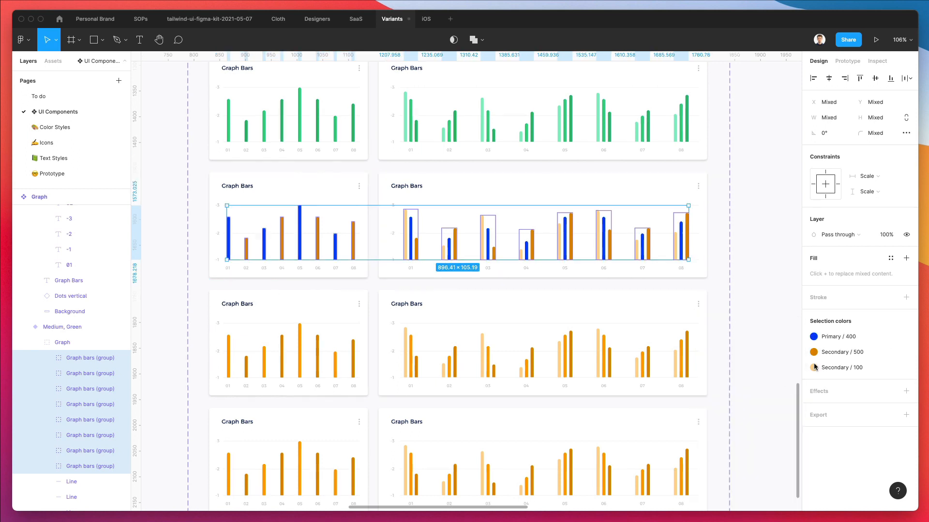
left_click(833, 352)
left_click(789, 398)
left_click(833, 368)
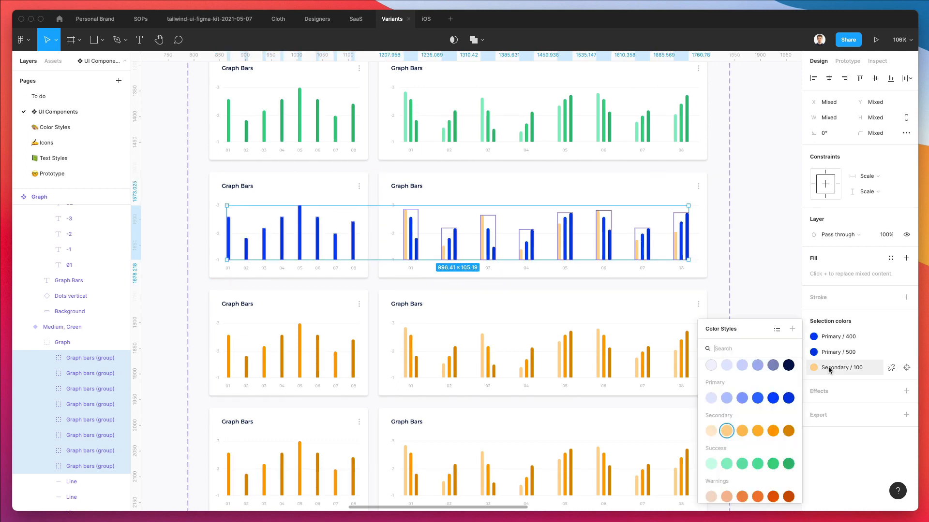
left_click(727, 400)
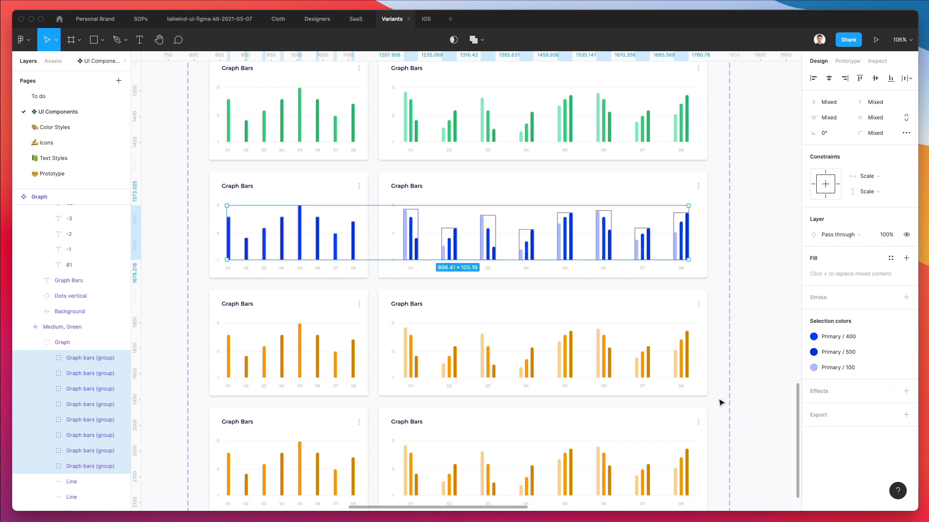
left_click(726, 304)
Step: Recolor the bars of both fourth-row charts, replacing Secondary/400, 500 and 100 with Neutral/400, 500 and 100 respectively
scroll(728, 305, "down", 3)
scroll(725, 329, "down", 3)
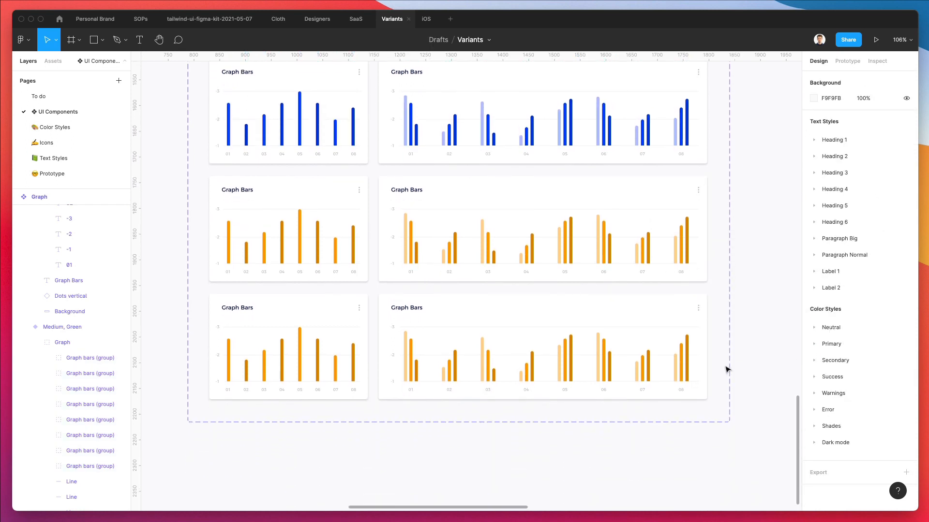
left_click_drag(725, 369, 216, 377)
left_click_drag(228, 430, 479, 400)
left_click(833, 333)
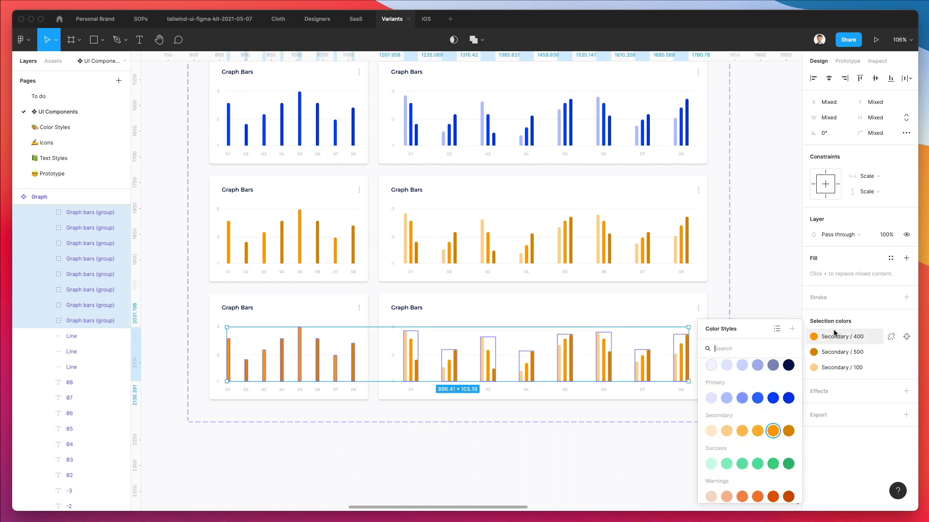
scroll(758, 385, "up", 1)
left_click(771, 387)
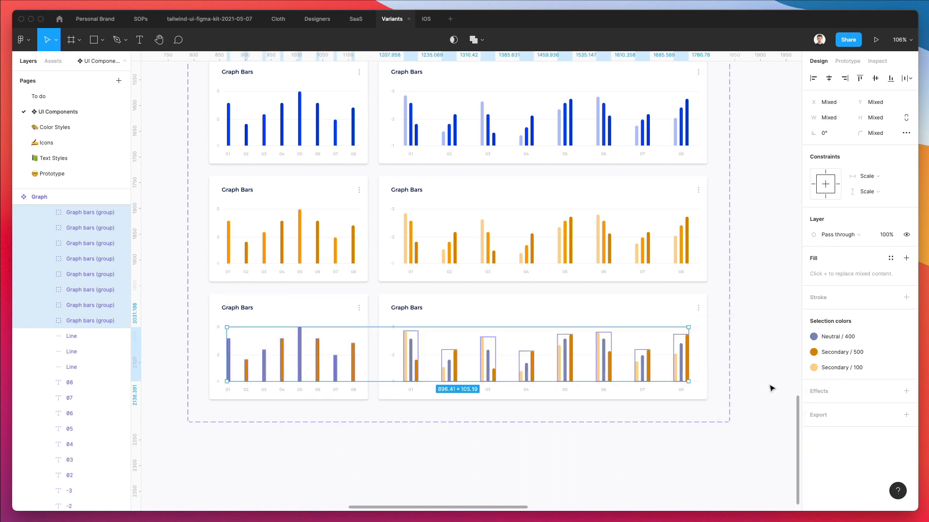
left_click(828, 352)
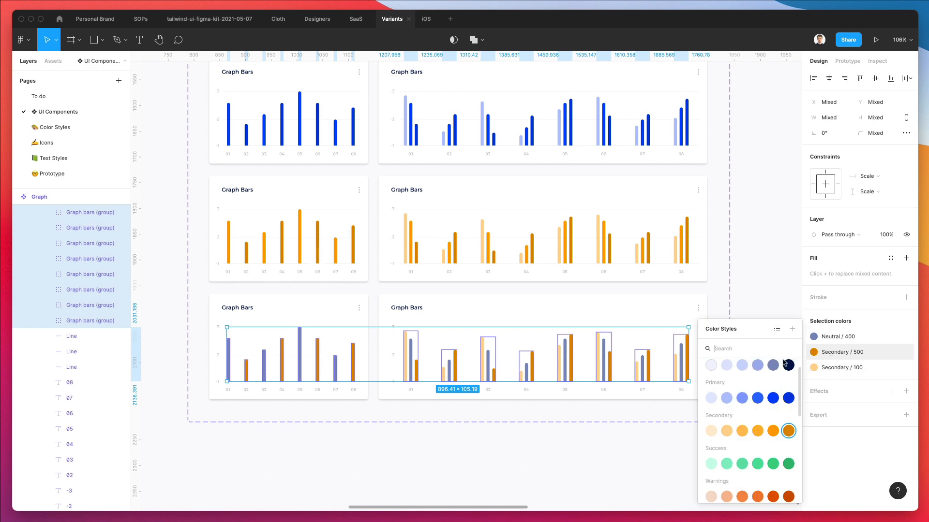
left_click(787, 365)
left_click(828, 367)
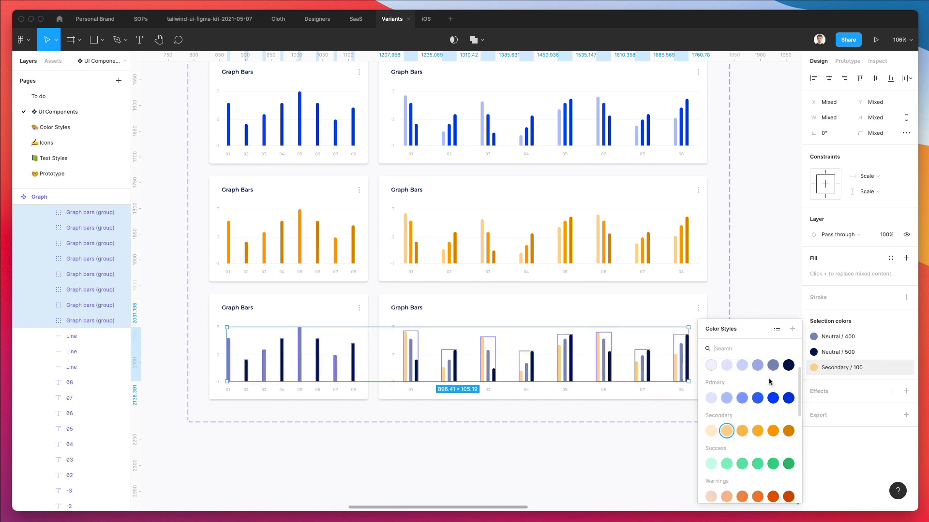
left_click(725, 366)
left_click(551, 428)
Step: Recolor the bars of both fourth-row charts, replacing Neutral/400, 500 and 100 with Warnings/400, 500 and 100 respectively
scroll(550, 428, "down", 2)
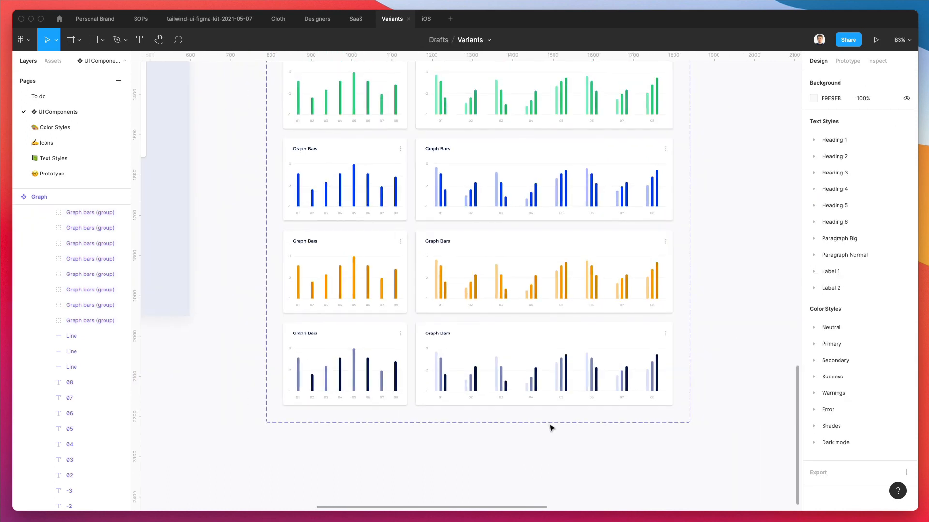
scroll(550, 428, "up", 3)
scroll(550, 428, "right", 2)
scroll(550, 428, "down", 3)
scroll(550, 428, "left", 1)
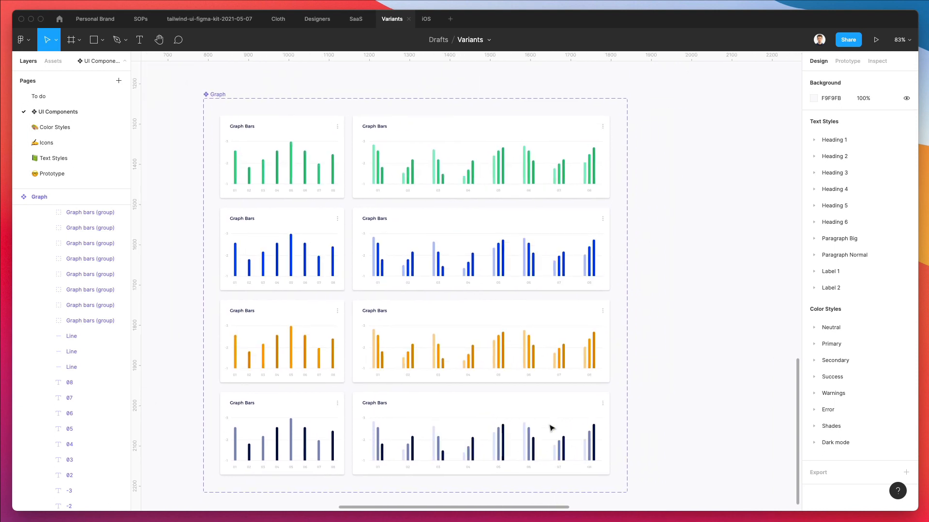
left_click_drag(663, 381, 233, 394)
left_click_drag(306, 442, 430, 418)
left_click(831, 338)
scroll(736, 421, "down", 5)
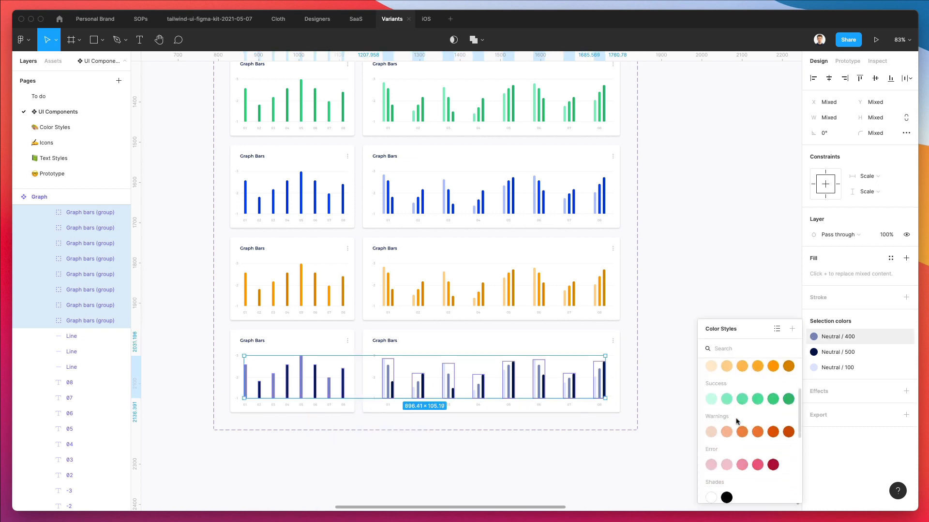
scroll(760, 409, "up", 1)
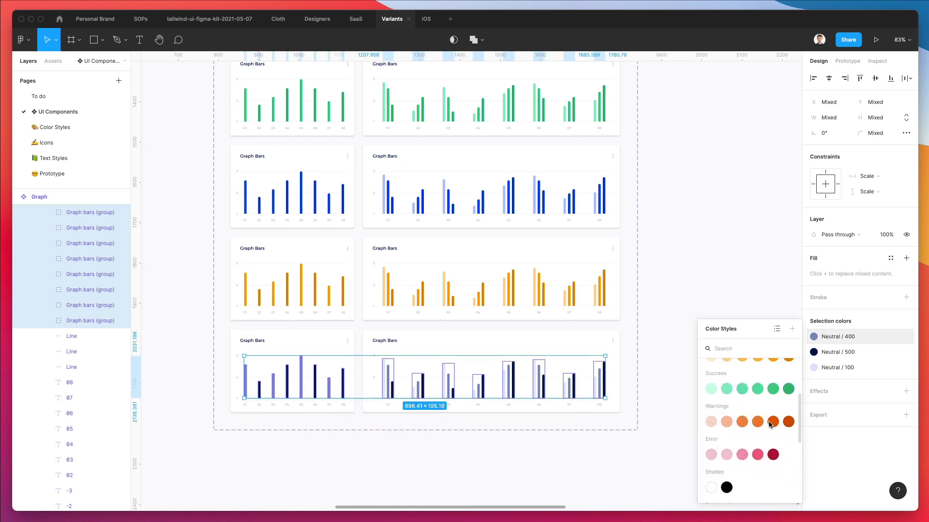
scroll(770, 425, "up", 4)
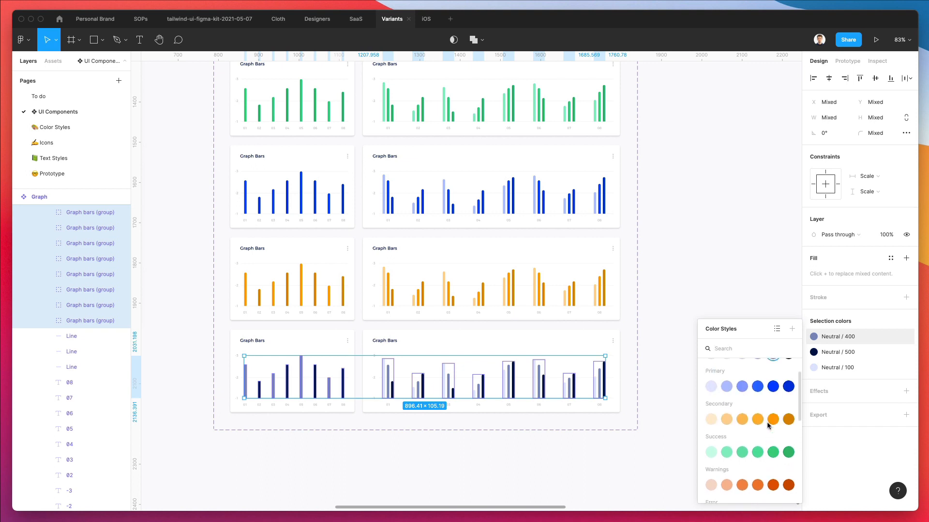
scroll(769, 426, "down", 2)
left_click(773, 458)
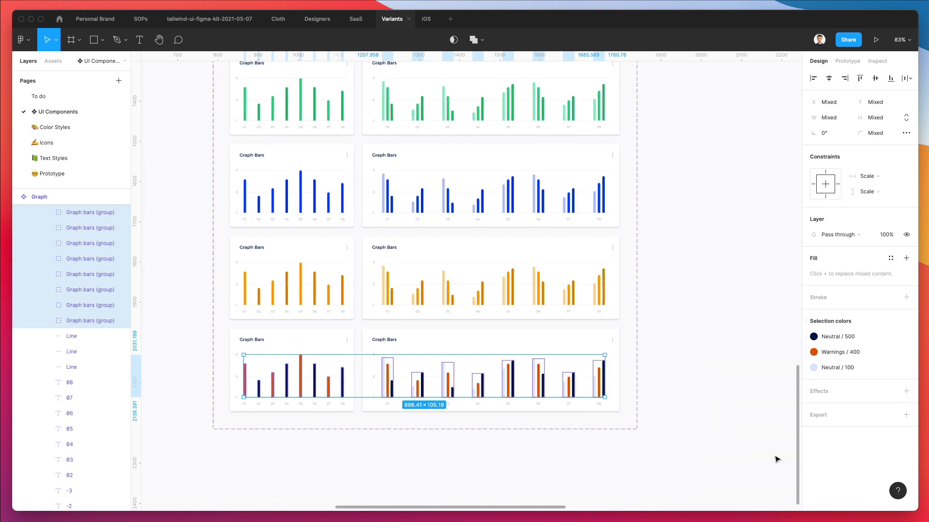
left_click(829, 369)
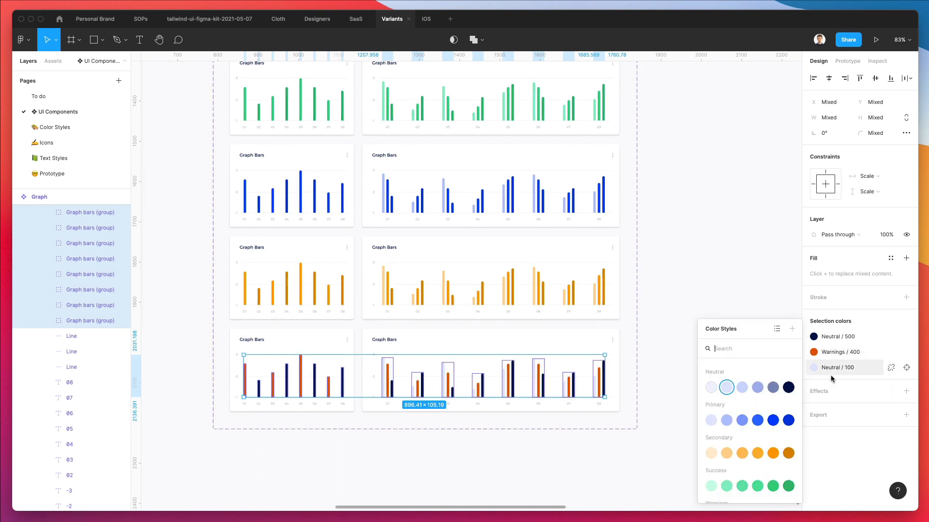
scroll(744, 416, "down", 5)
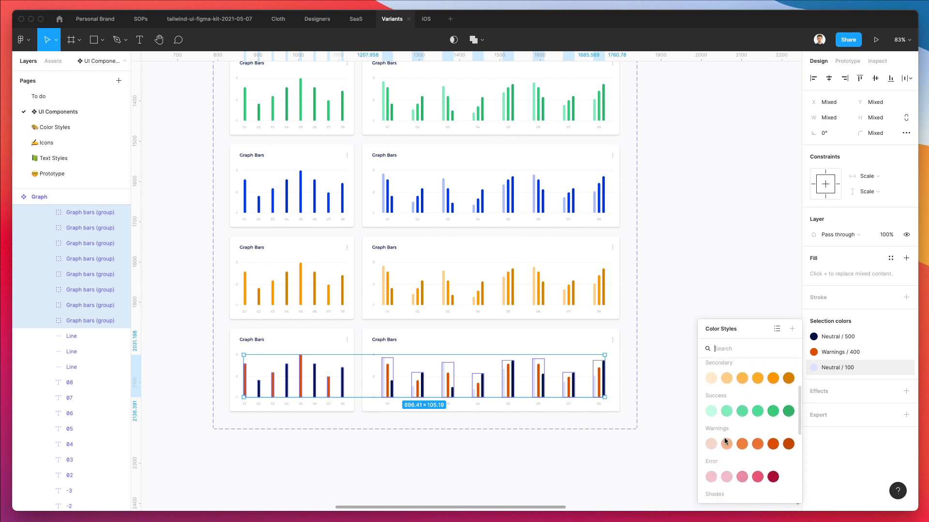
left_click(727, 443)
left_click(829, 335)
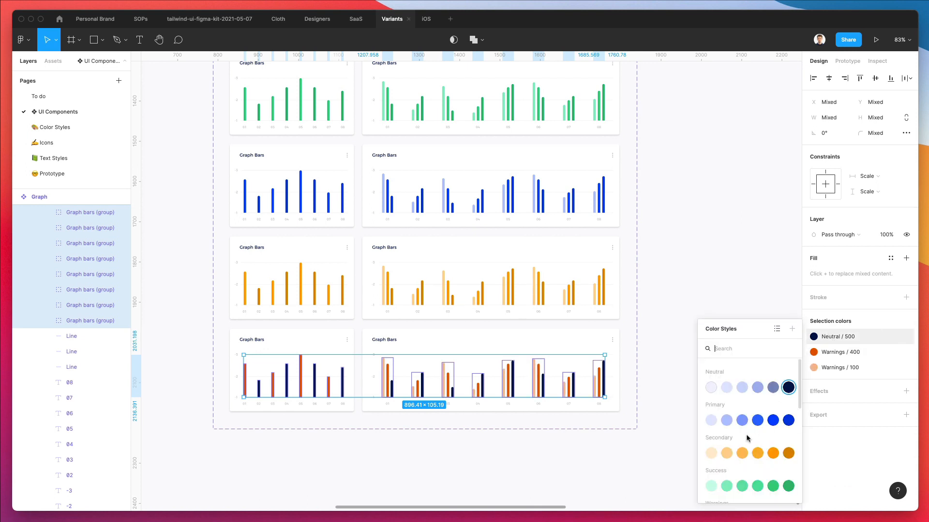
scroll(788, 409, "down", 4)
left_click(788, 404)
left_click(549, 476)
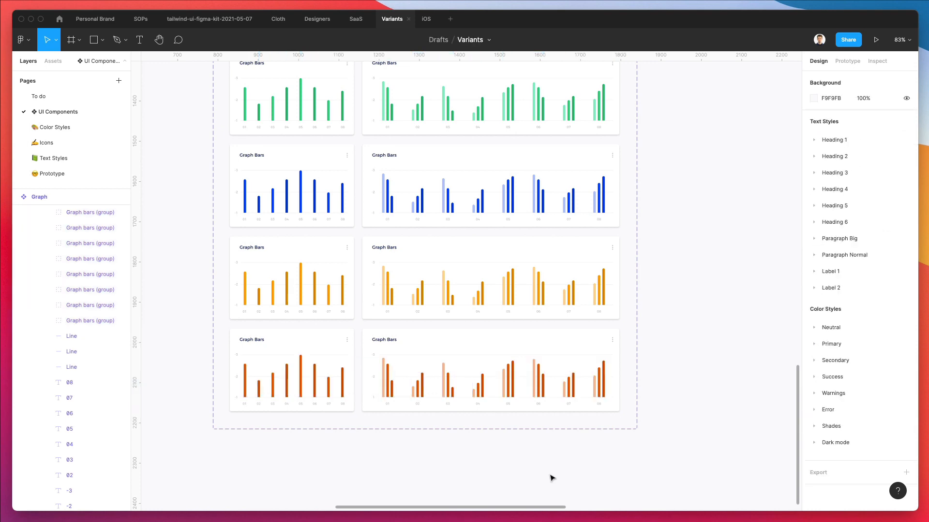
Step: Select only the bars of the small and medium fourth-row charts, leaving their backgrounds and labels out of the selection
scroll(549, 471, "up", 3)
scroll(549, 469, "down", 3)
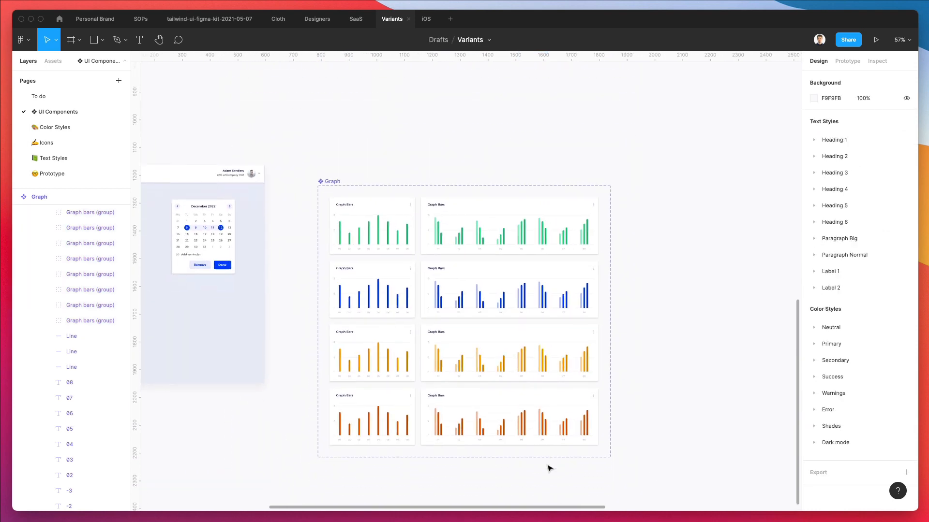
scroll(462, 407, "up", 3)
scroll(463, 408, "up", 1)
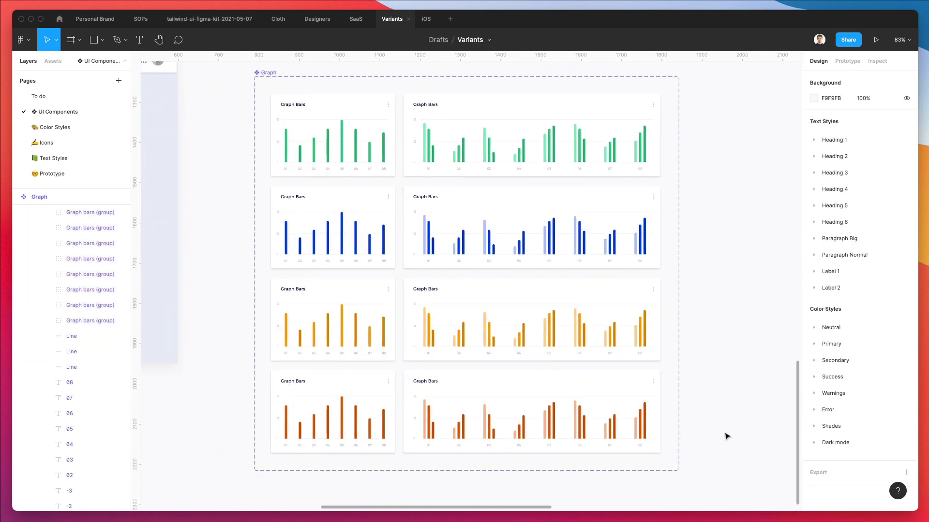
left_click_drag(693, 429, 274, 428)
left_click_drag(356, 468, 479, 455)
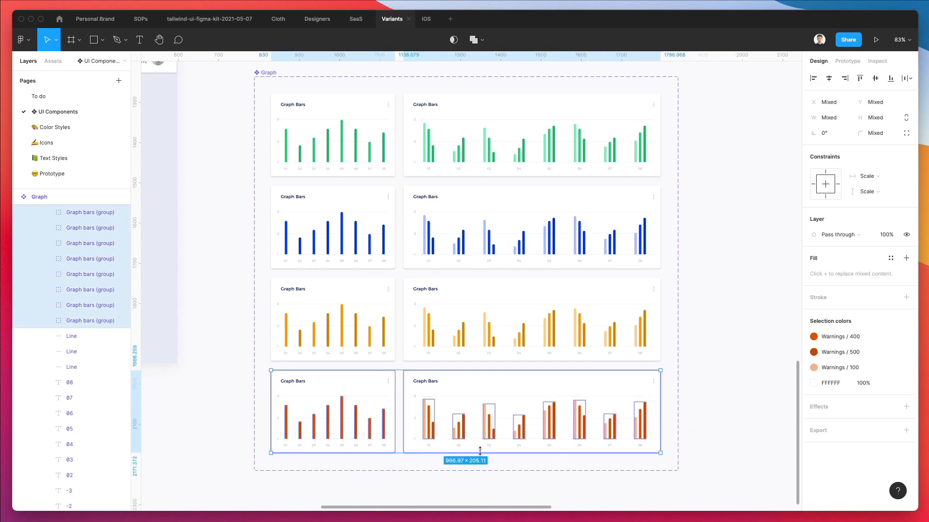
left_click_drag(415, 461, 366, 453)
Step: Try Error/500 in place of Warnings/400 and Warnings/500 on the fourth-row bars, and undo both replacements
left_click(837, 337)
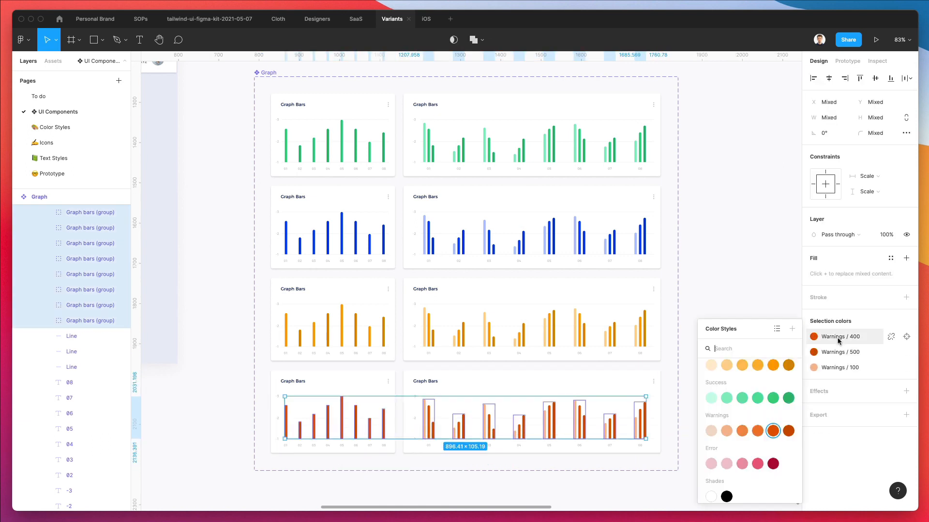
scroll(772, 429, "down", 1)
scroll(772, 430, "down", 1)
left_click(773, 416)
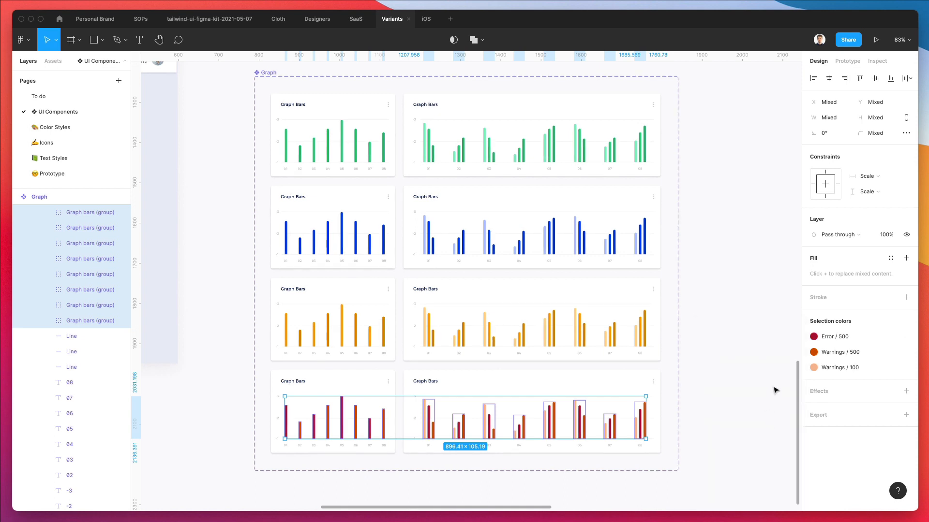
left_click(832, 350)
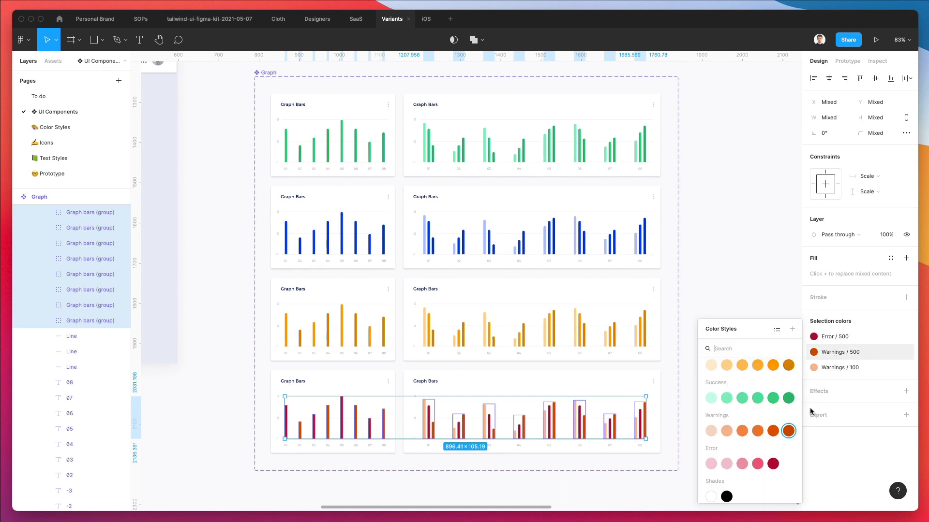
left_click(772, 464)
key("super+z")
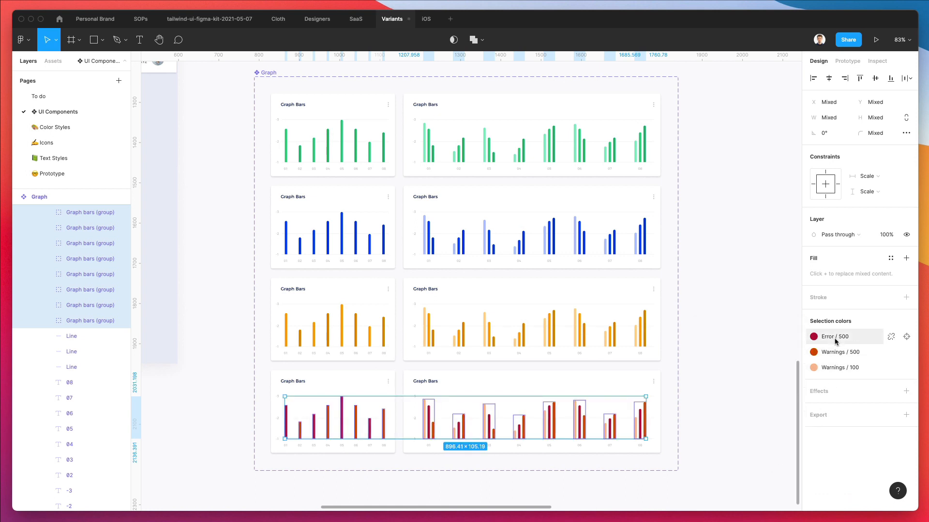
key("super+z")
Step: Recolor the fourth-row bars, replacing Warnings/500 with Error/500, Warnings/400 with Error/300 and Warnings/100 with the second-lightest Error shade
left_click(838, 353)
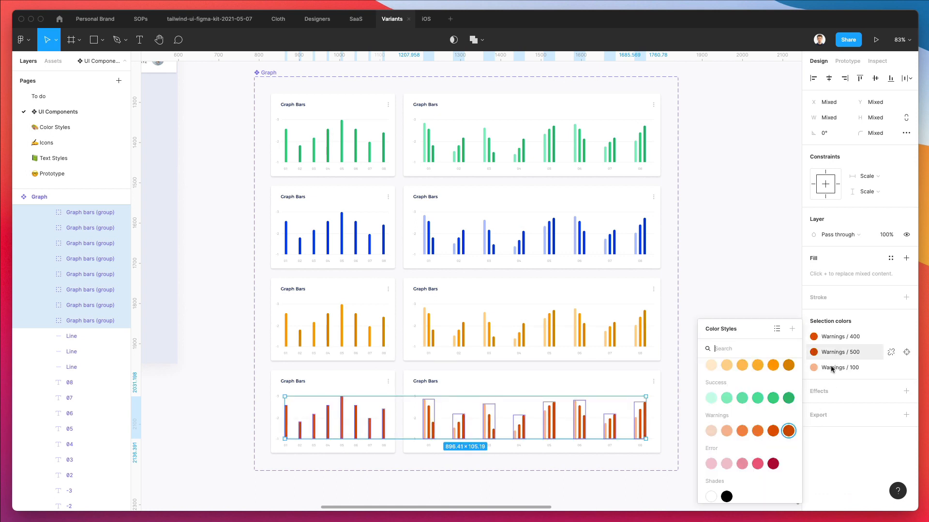
left_click(773, 464)
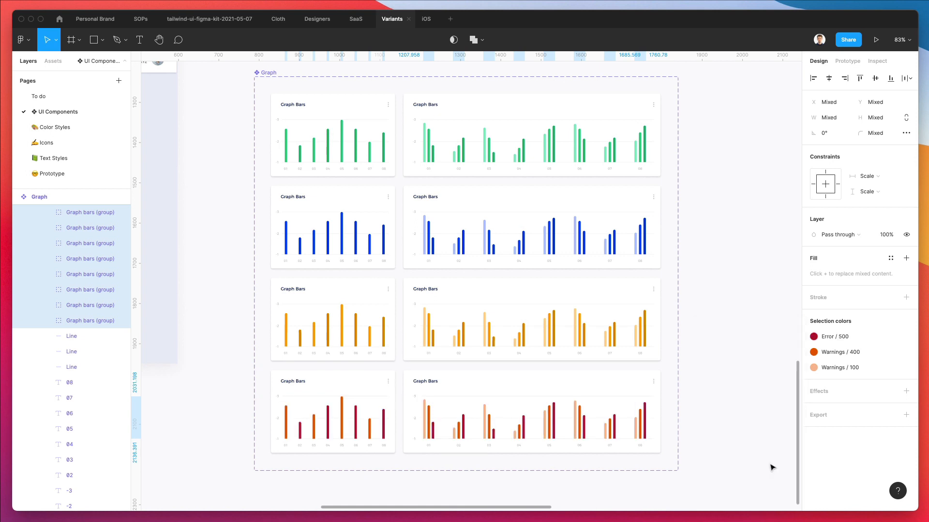
left_click(832, 352)
left_click(757, 464)
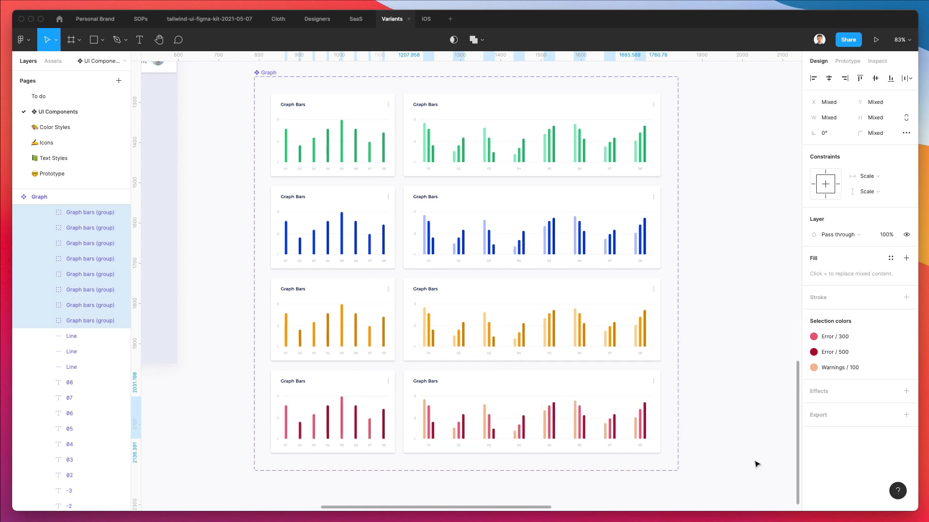
left_click(833, 368)
left_click(741, 464)
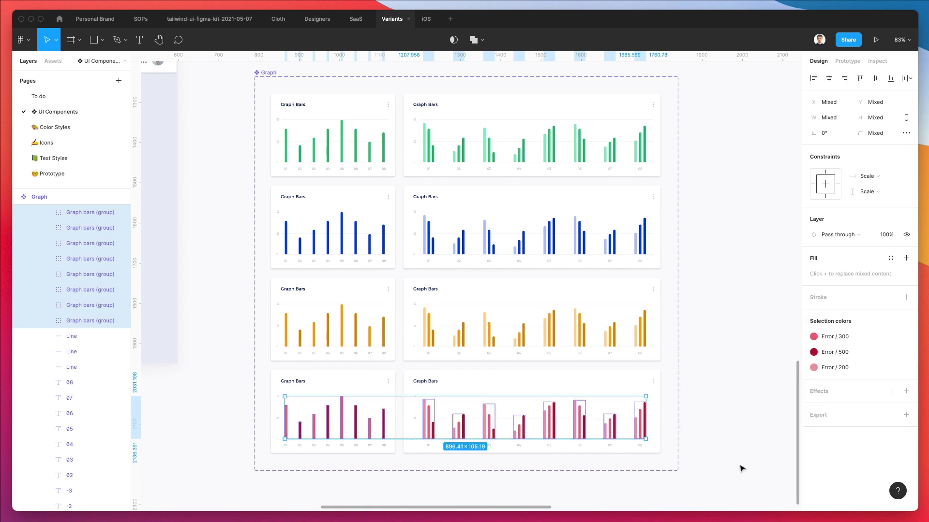
left_click(822, 367)
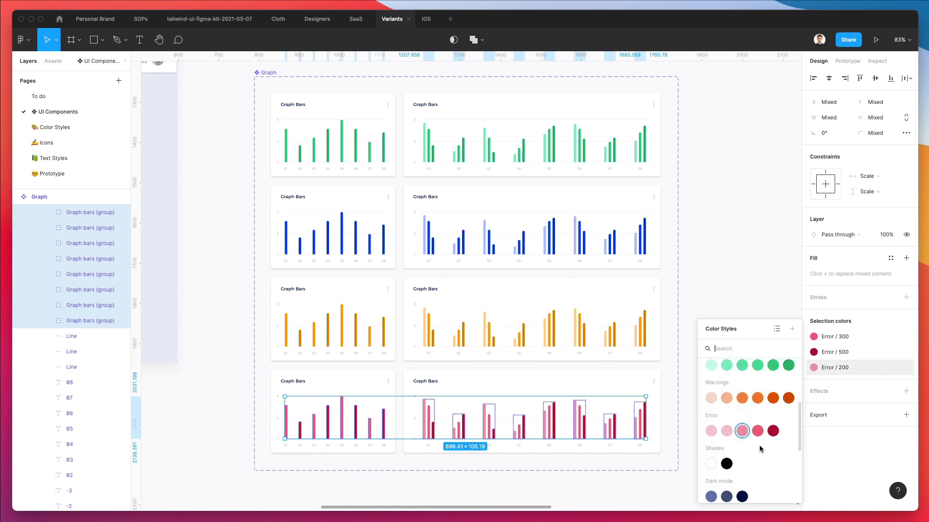
left_click(726, 431)
left_click(567, 482)
Step: Change the Color value in the small second-row variant's layer name to Blue
scroll(568, 480, "down", 5)
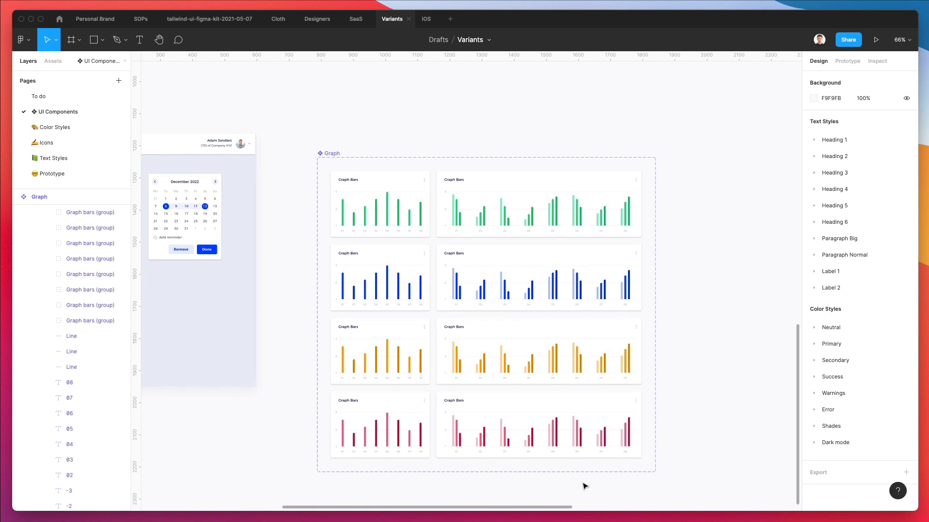
left_click(392, 270)
scroll(390, 267, "left", 1)
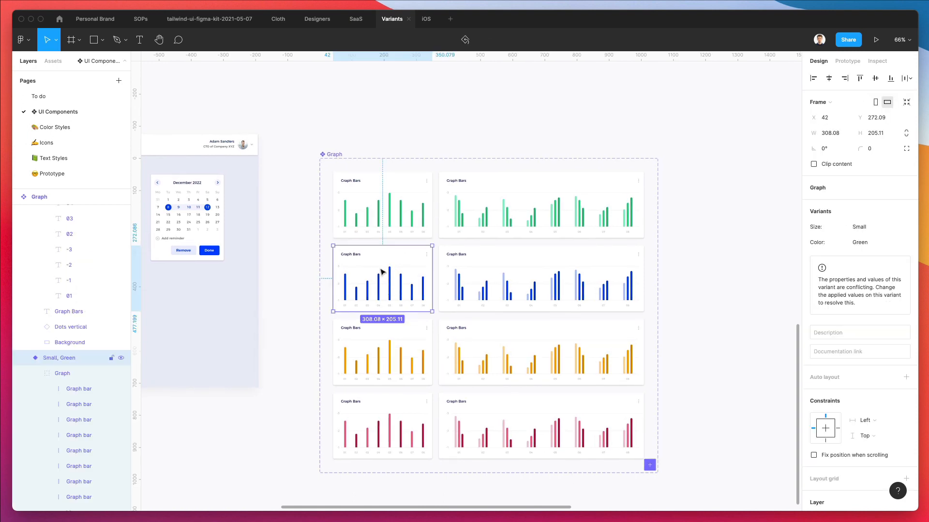
double_click(100, 358)
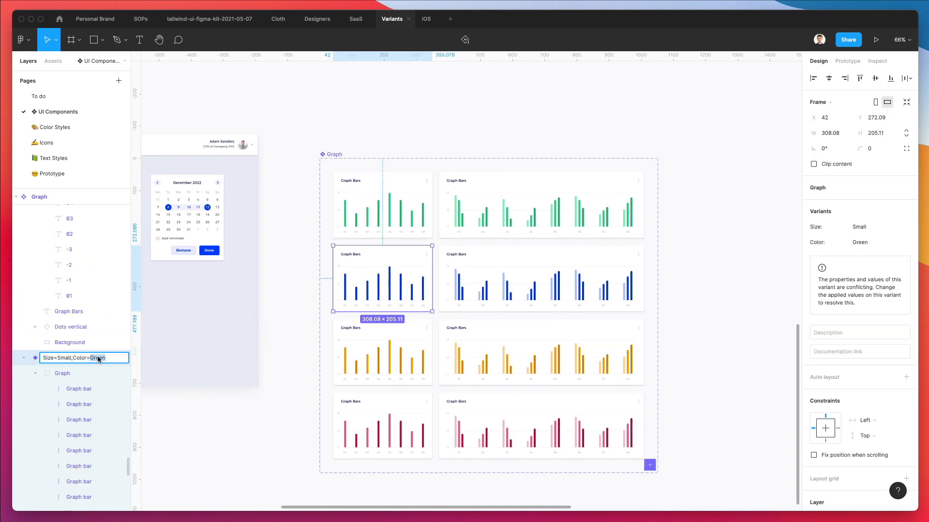
type("Blue")
Step: Change the Color value in the medium second-row variant's layer name to Blue
left_click(560, 281)
scroll(561, 279, "up", 5)
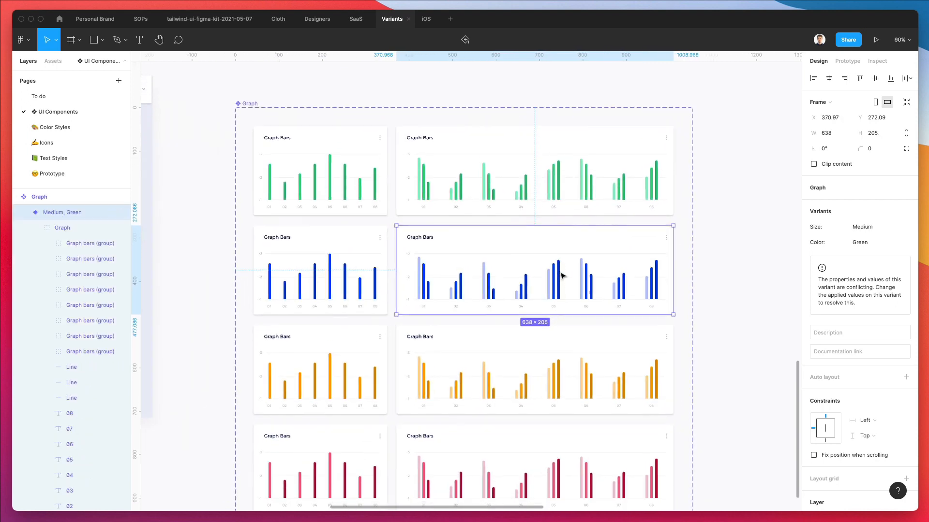
scroll(561, 276, "down", 2)
key("super+r")
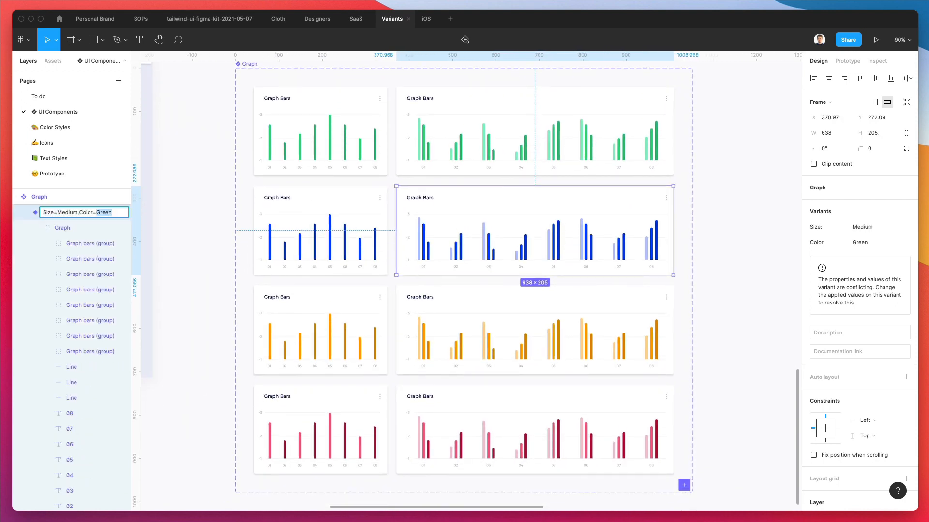
type("Blue")
key("Return")
Step: Change the Color value in the small third-row variant's layer name to Orange
scroll(472, 288, "down", 2)
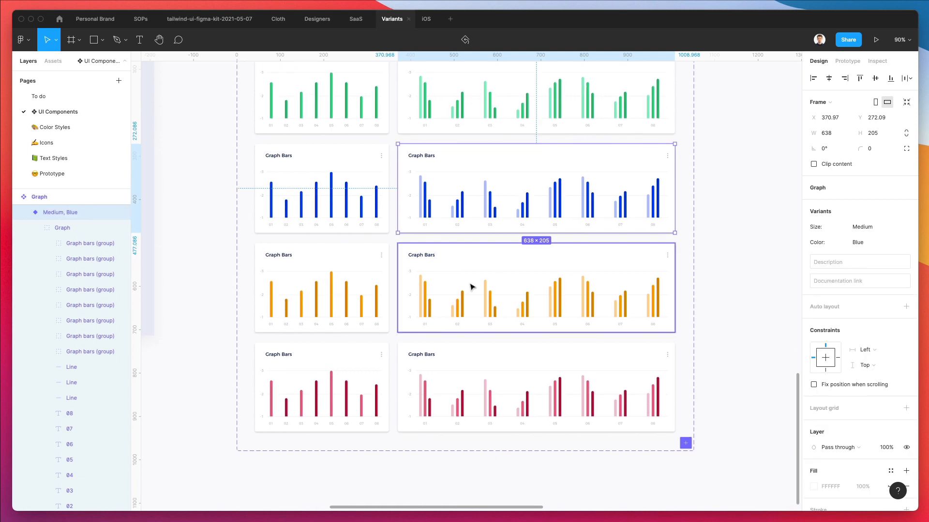
left_click(360, 275)
key("super+r")
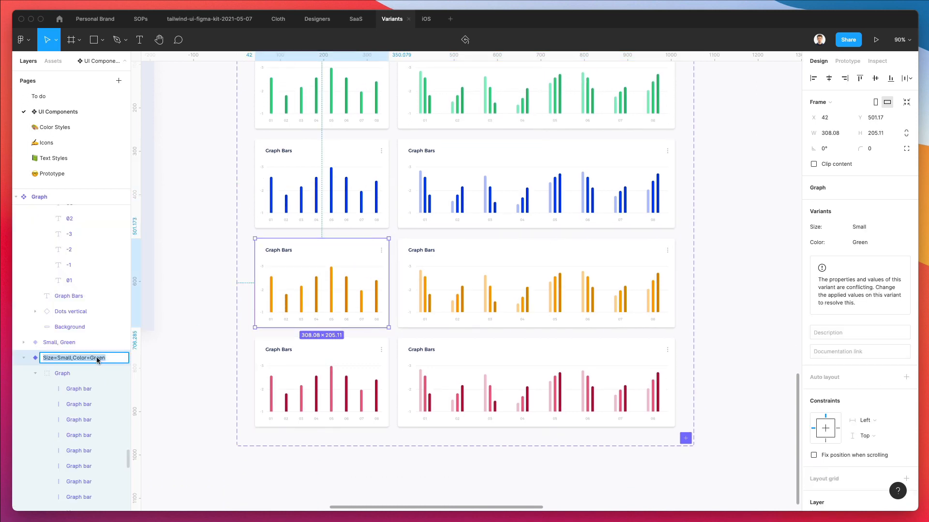
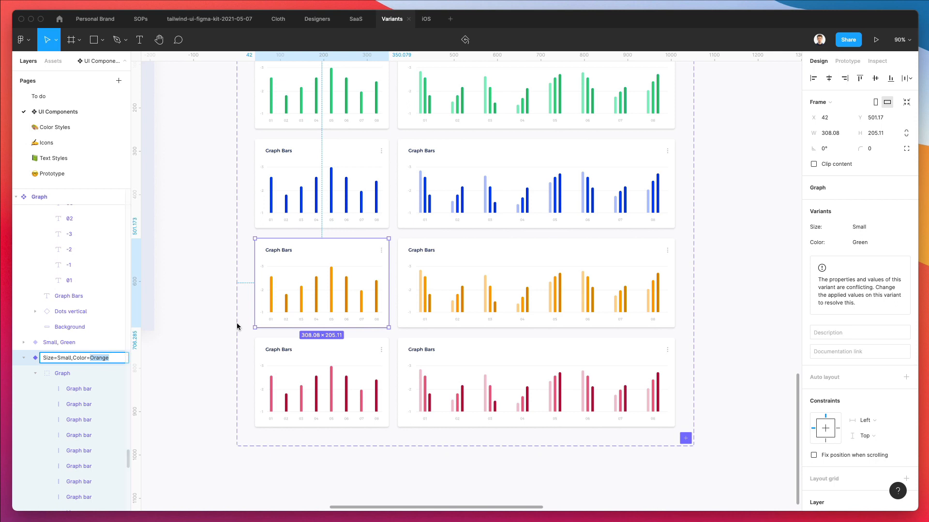
Step: Change the Color value in the medium third-row variant's layer name to Orange
left_click(419, 315)
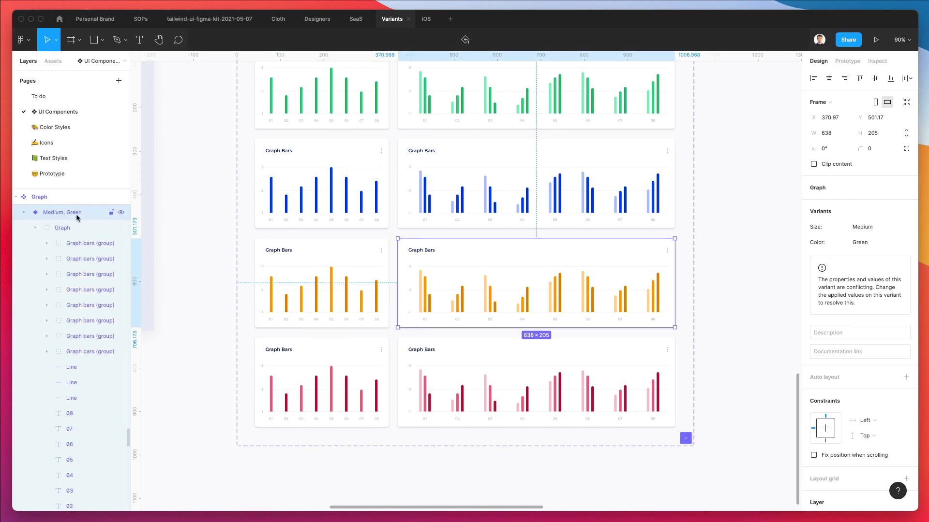
double_click(94, 213)
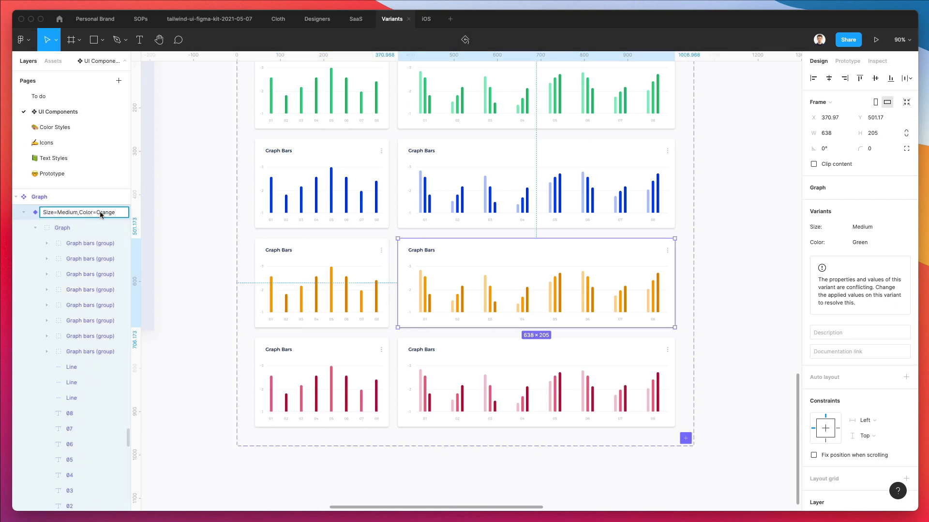
key("Return")
Step: Change the Color value in the small fourth-row variant's layer name to Red
left_click(271, 379)
key("super+r")
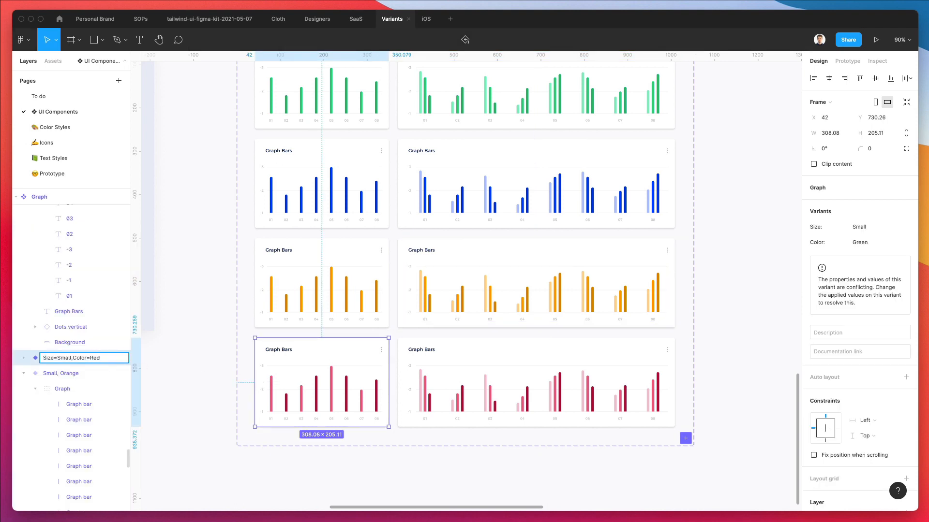
key("Return")
Step: Change the Color value in the medium fourth-row variant's layer name to Red
left_click(489, 369)
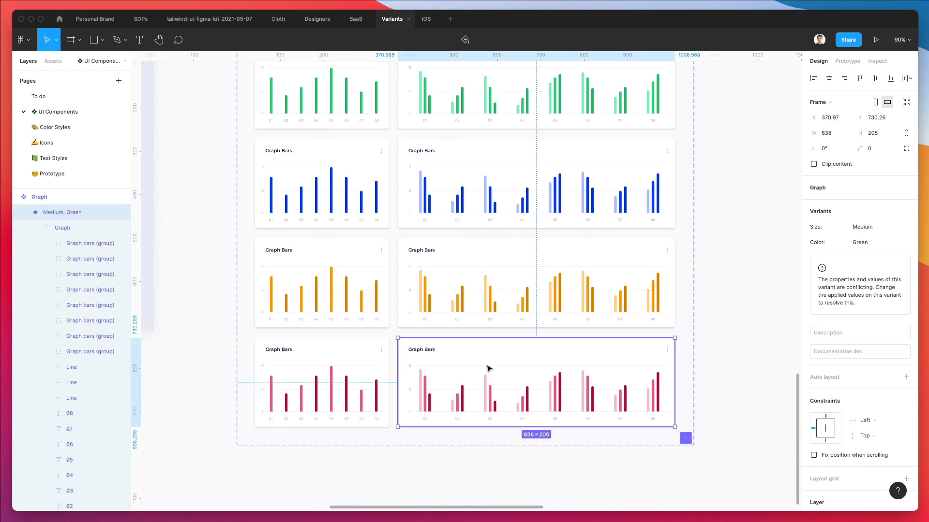
key("super+r")
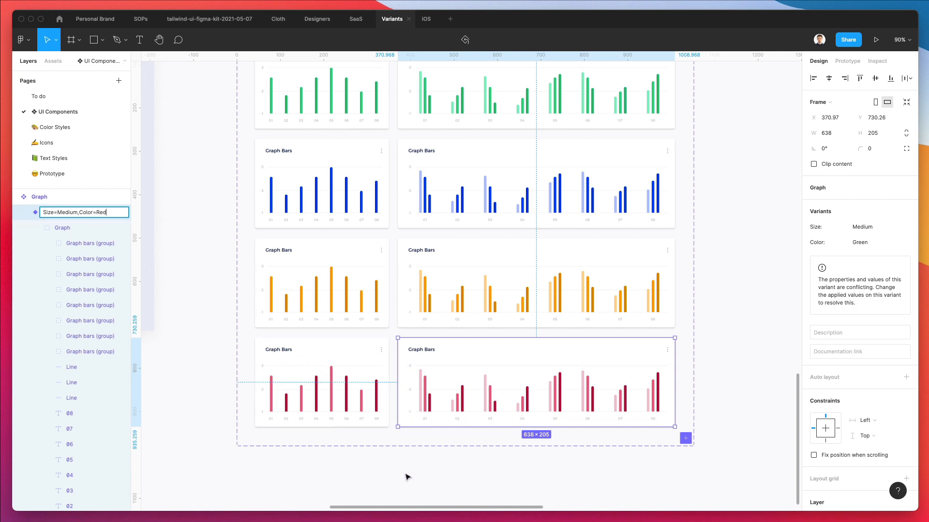
left_click(202, 301)
Step: Place an instance of the Graph component in the empty dashboard frame between sidebar and calendar, at about X 132, Y 134
scroll(208, 301, "down", 2)
scroll(212, 302, "down", 2)
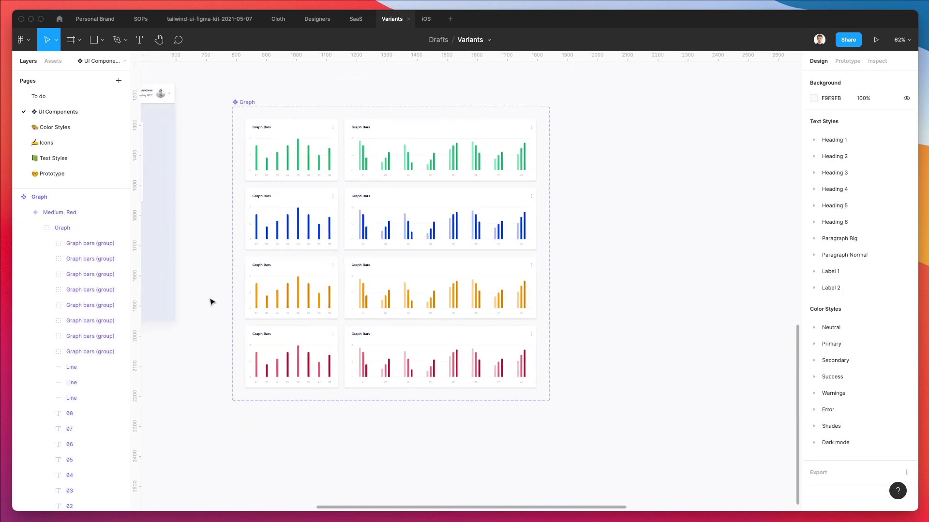
scroll(209, 301, "left", 15)
scroll(205, 181, "up", 5)
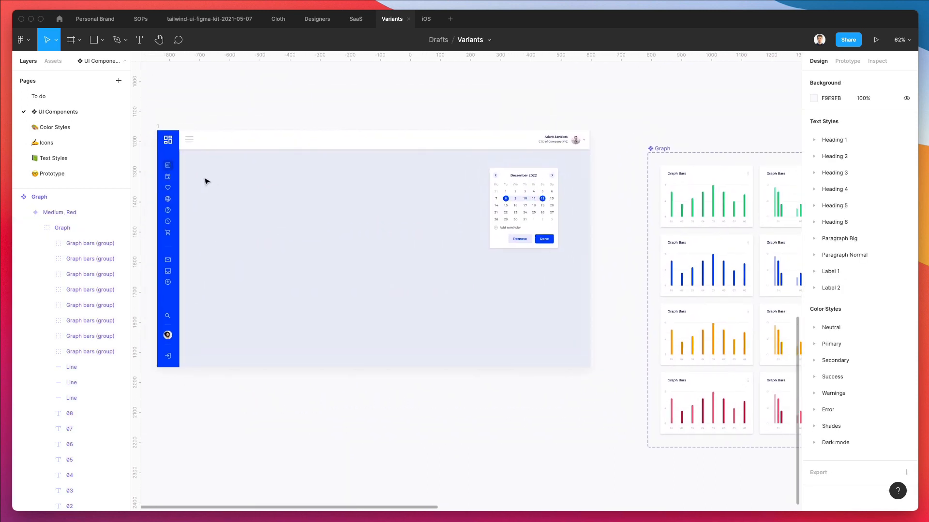
scroll(320, 195, "up", 2)
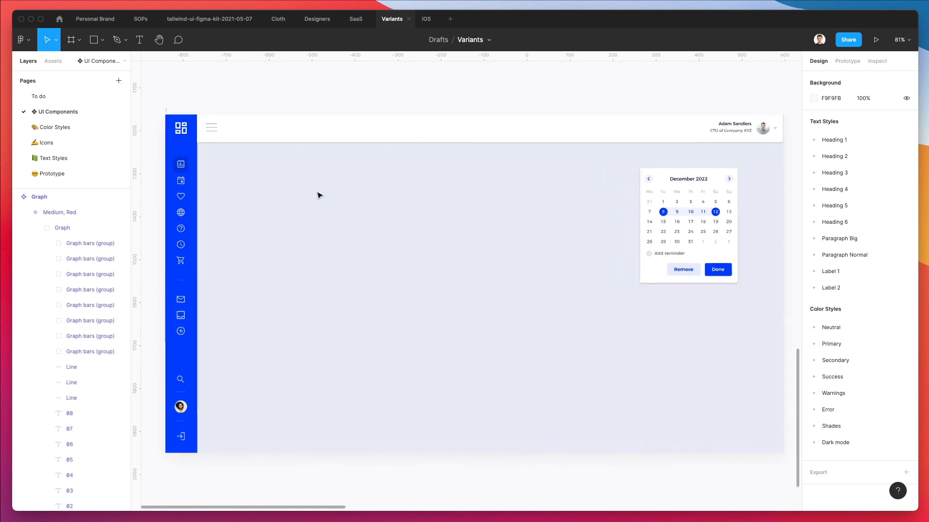
left_click(53, 61)
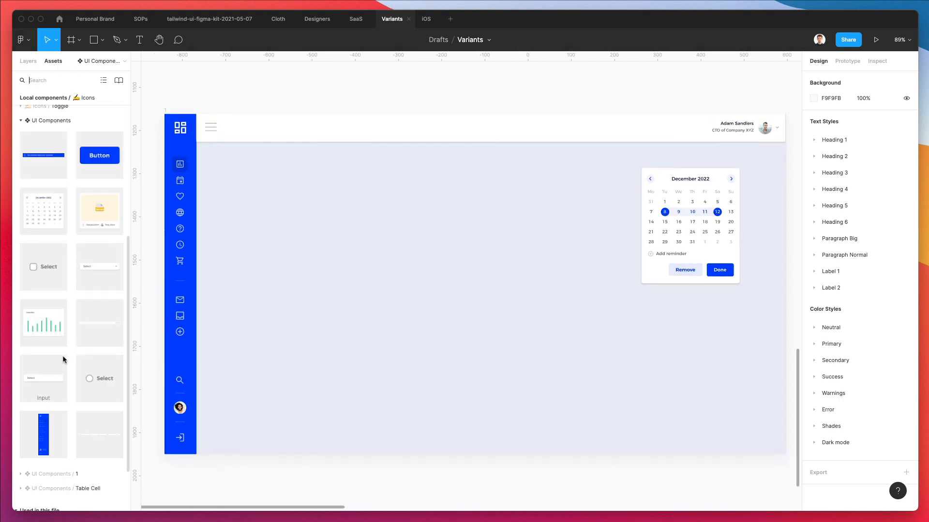
left_click_drag(64, 329, 318, 236)
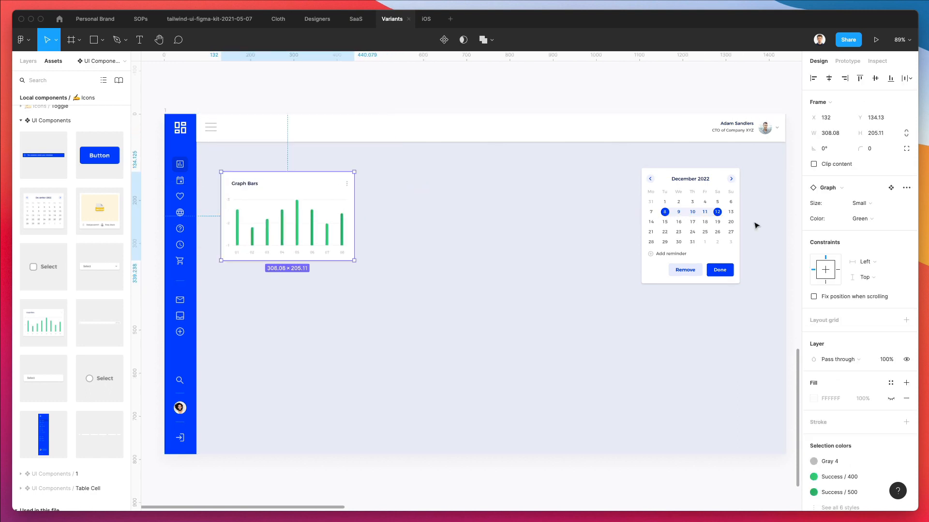
Step: Test the graph instance's Size property by switching it to Medium, back to Small, and to Medium again
left_click(870, 203)
left_click(873, 214)
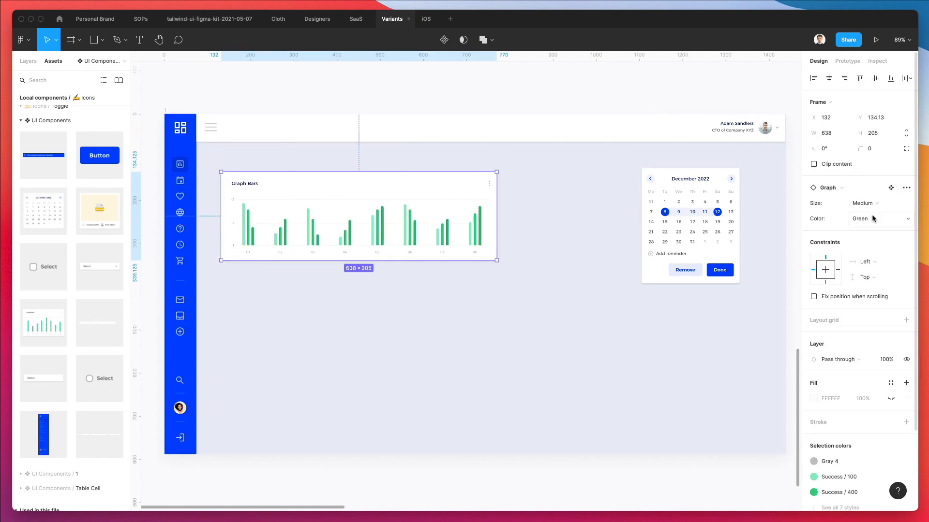
left_click(877, 204)
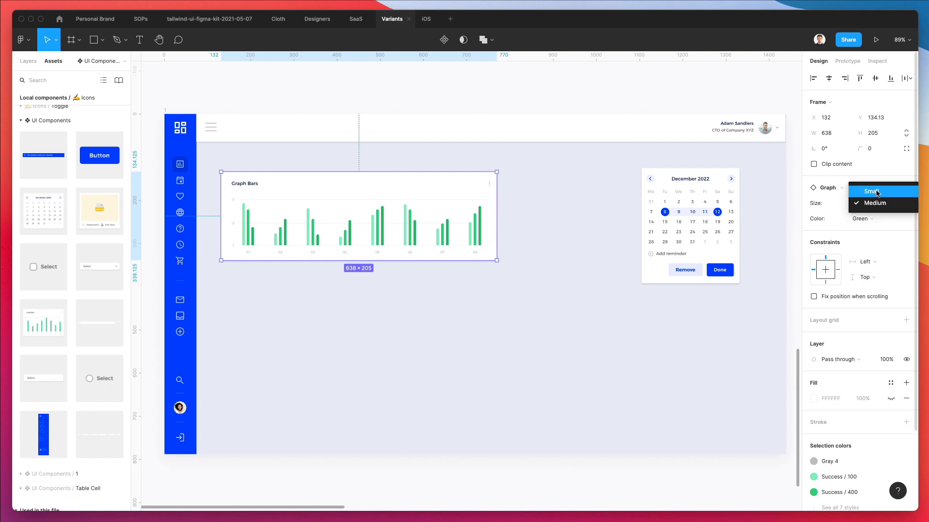
left_click(876, 191)
left_click(874, 206)
left_click(875, 215)
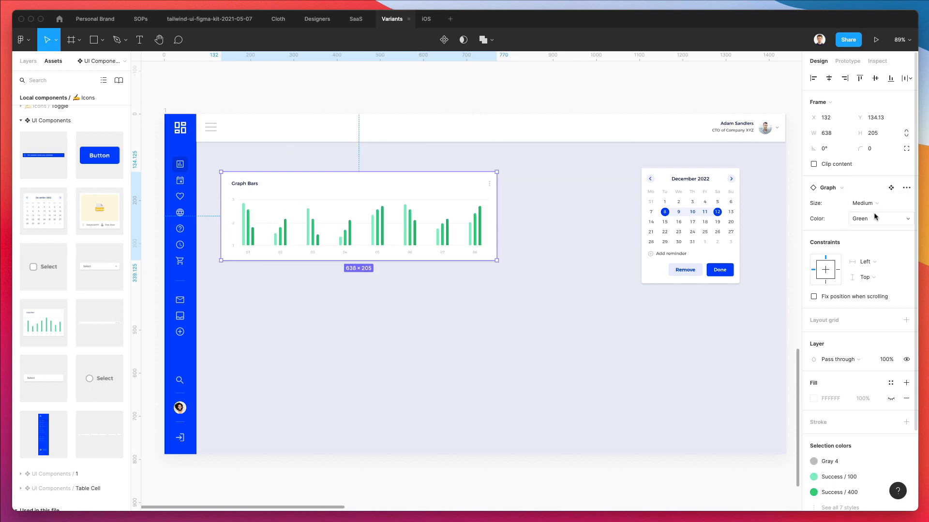
Step: Switch the graph instance's Color property to Blue and its Size to Small
left_click(877, 218)
left_click(876, 230)
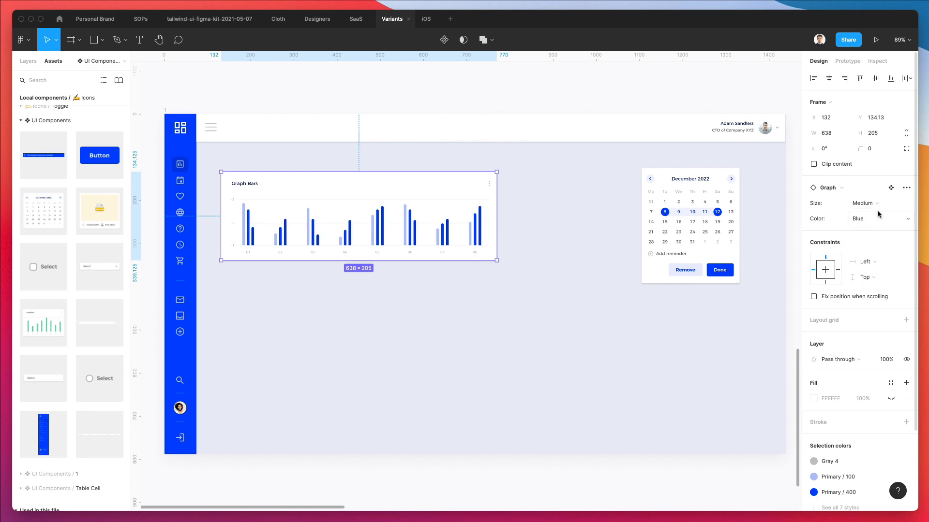
left_click(875, 203)
left_click(875, 192)
Step: Switch the small graph instance's Color property to Orange, followed by Red
left_click(875, 219)
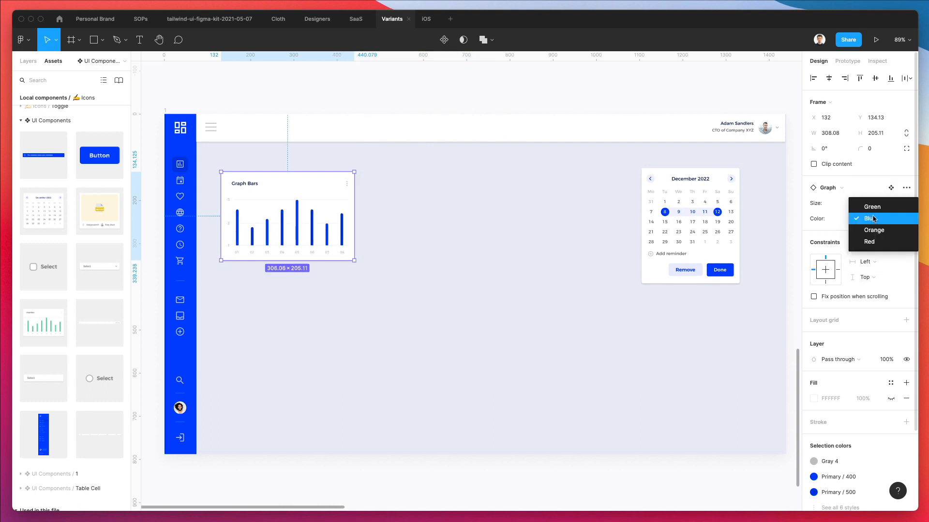
left_click(877, 231)
left_click(873, 222)
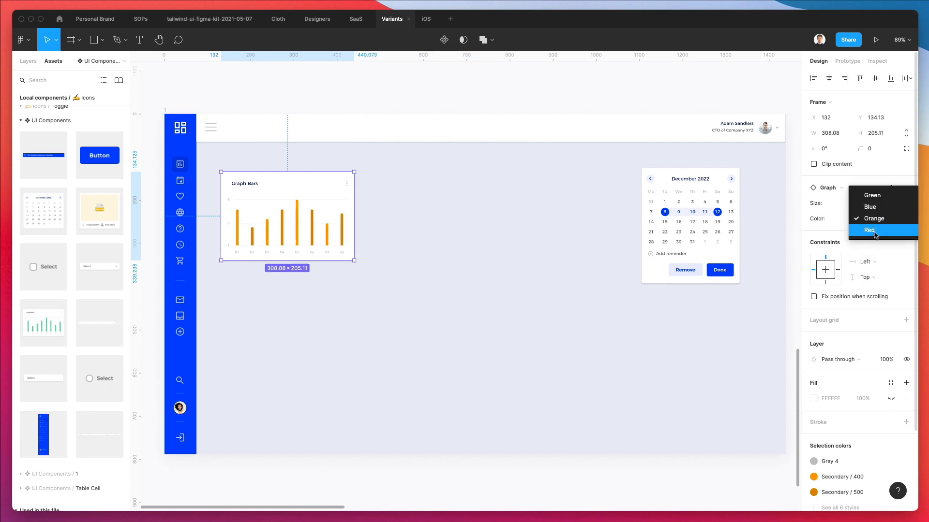
left_click(875, 234)
scroll(367, 207, "up", 5)
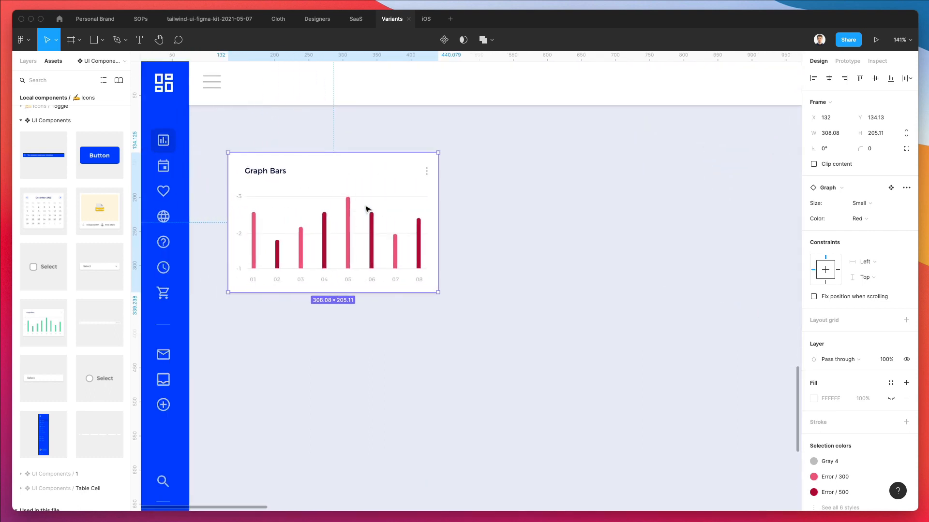
Step: Set the small graph instance's Color property back to Green and deselect it
left_click(866, 223)
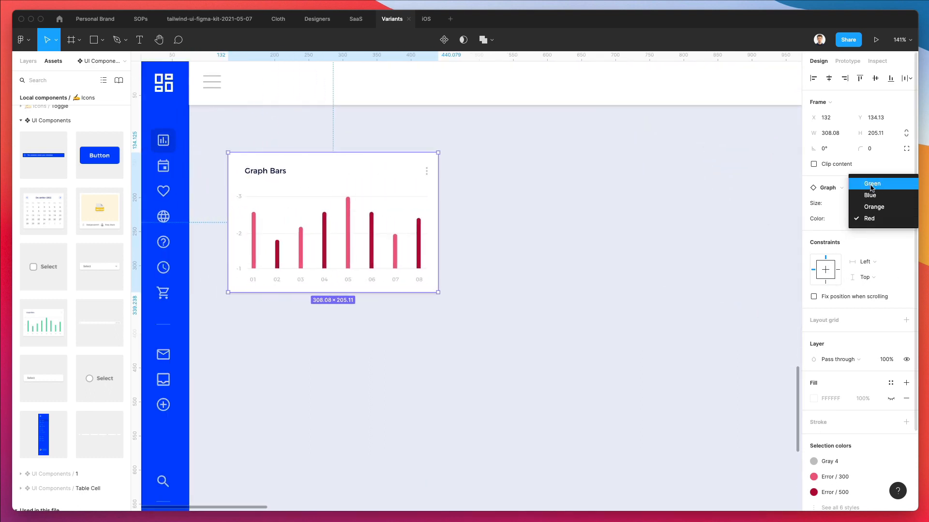
left_click(869, 184)
left_click(556, 234)
Step: Move the dashboard frame further down the canvas to free space below the Calendar and Header component sets
scroll(555, 234, "down", 2)
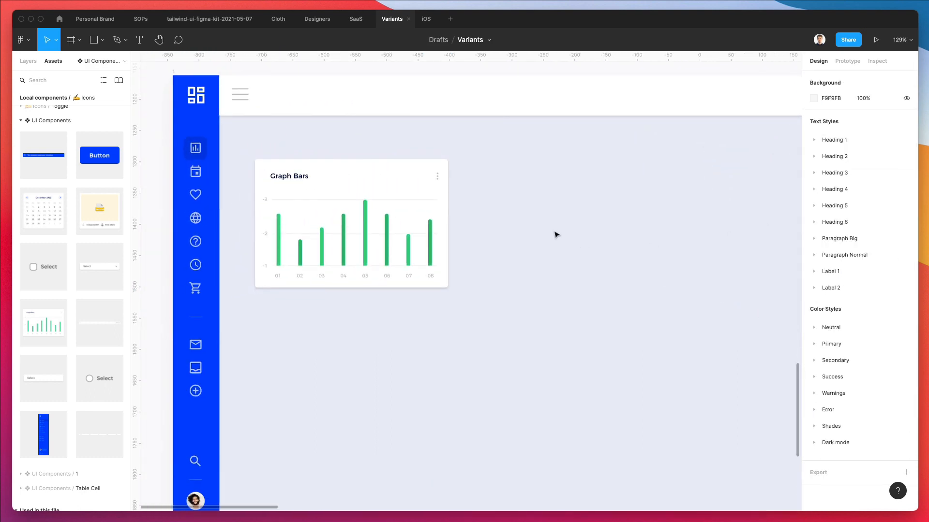
scroll(556, 234, "down", 2)
scroll(556, 234, "down", 5)
scroll(556, 234, "right", 5)
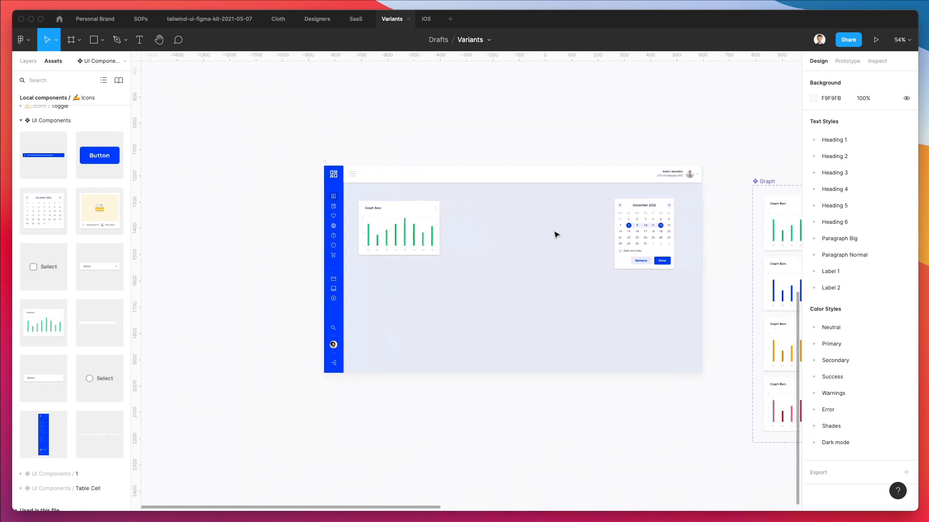
scroll(555, 235, "up", 3)
scroll(556, 235, "right", 3)
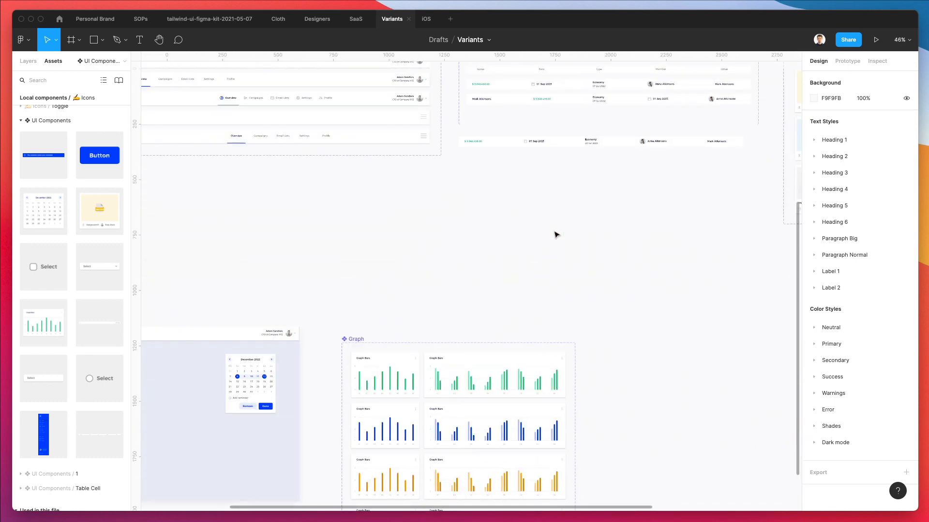
scroll(555, 234, "down", 2)
scroll(462, 284, "down", 3)
scroll(332, 316, "down", 2)
scroll(332, 316, "left", 2)
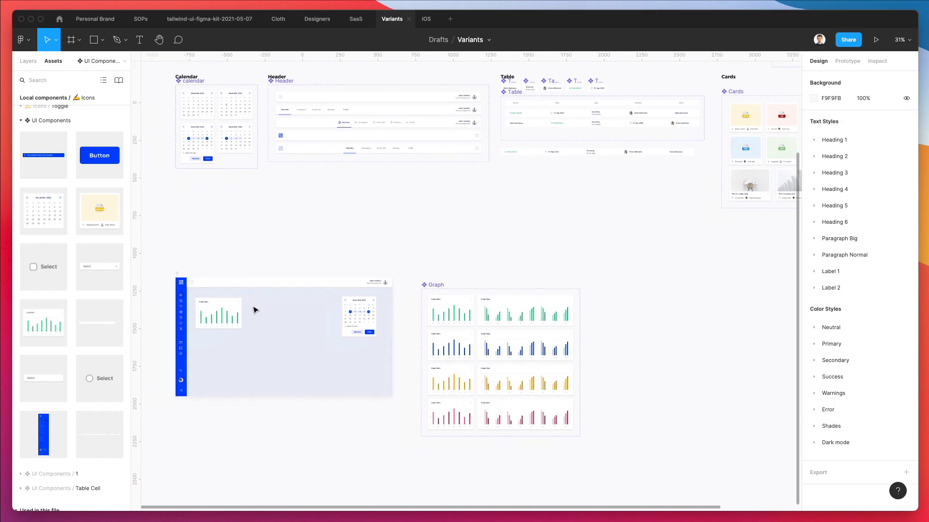
left_click(197, 258)
left_click_drag(273, 299, 273, 369)
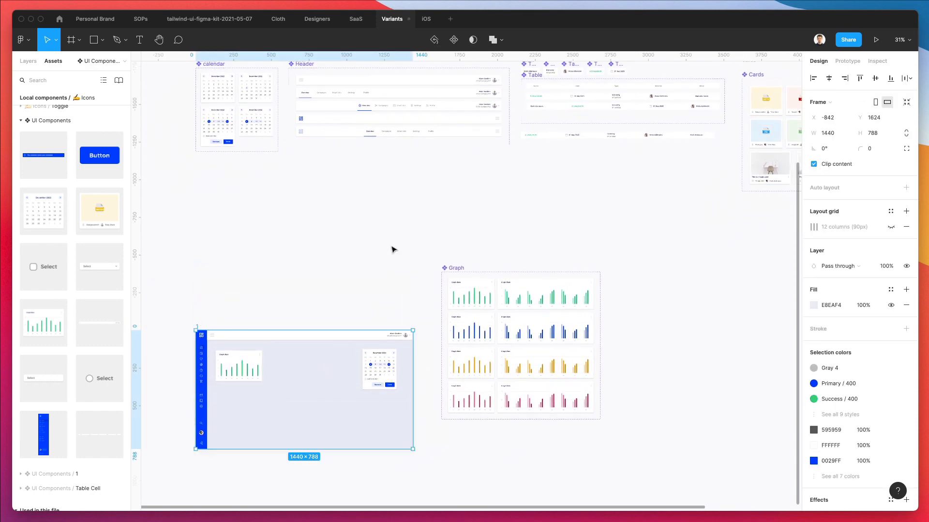
left_click(392, 249)
left_click(207, 325)
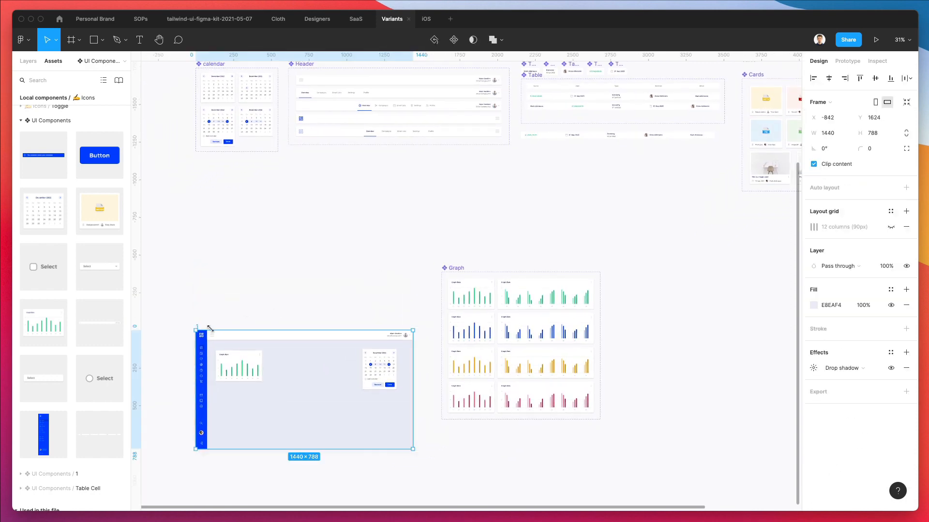
left_click_drag(207, 326, 269, 402)
Step: Move the Graph component set directly below the Calendar set, left-aligned with it at X -842, and deselect it
left_click_drag(443, 270, 257, 213)
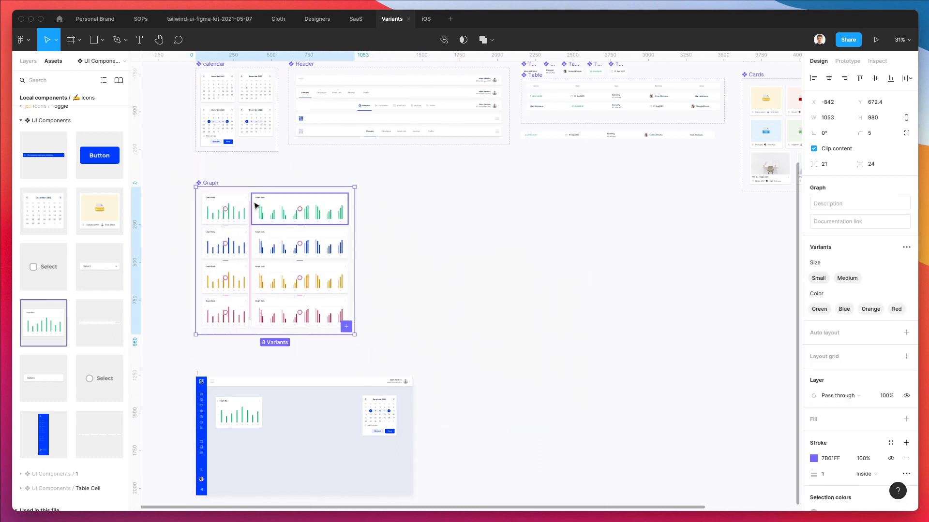
scroll(256, 208, "up", 5)
left_click(255, 197)
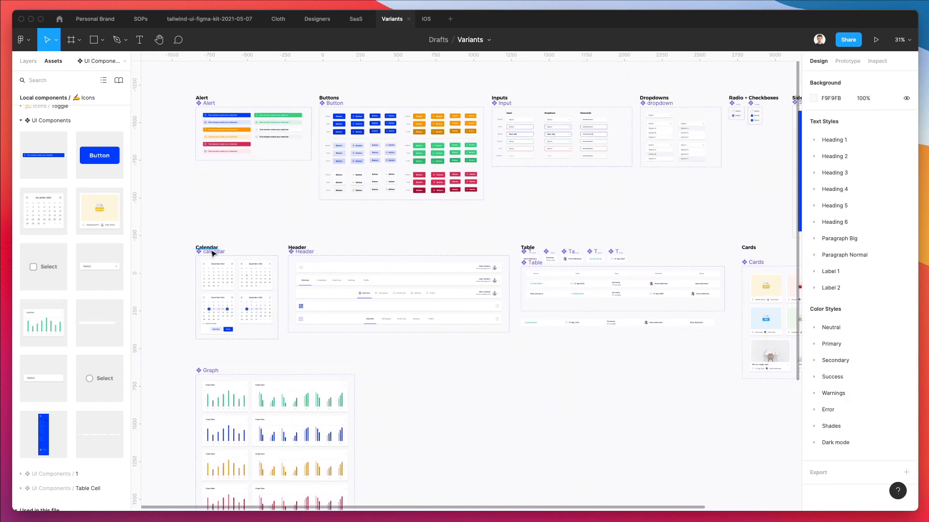
Step: Duplicate the Calendar heading text and place the copy just above the Graph component set, at X -842
left_click_drag(212, 251, 221, 365)
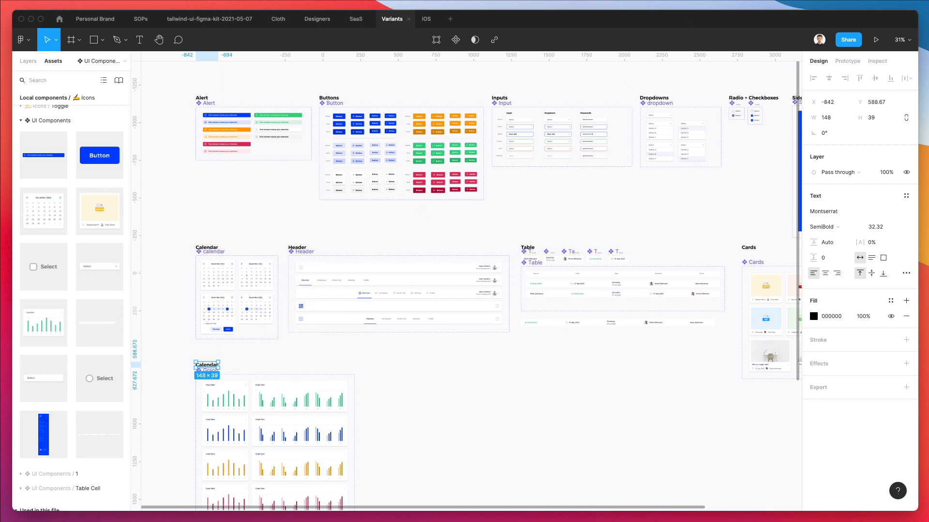